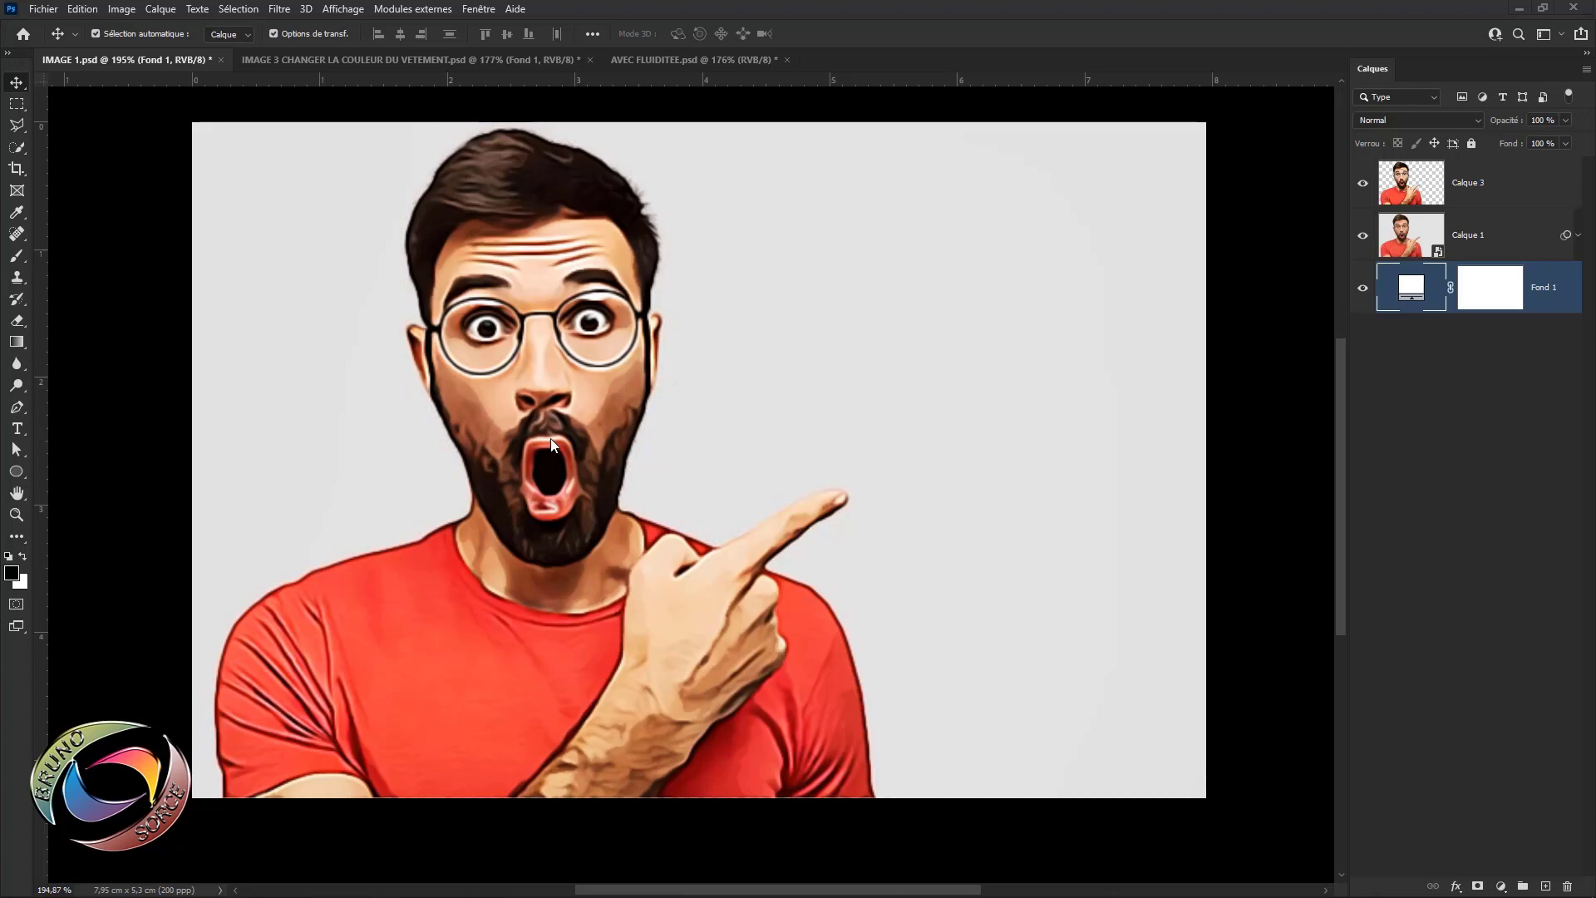
- Review the green-shirt and AVEC FLUIDITEE.psd example documents, comparing the latter with and without its Calque 5 Liquify layer
left_click(351, 58)
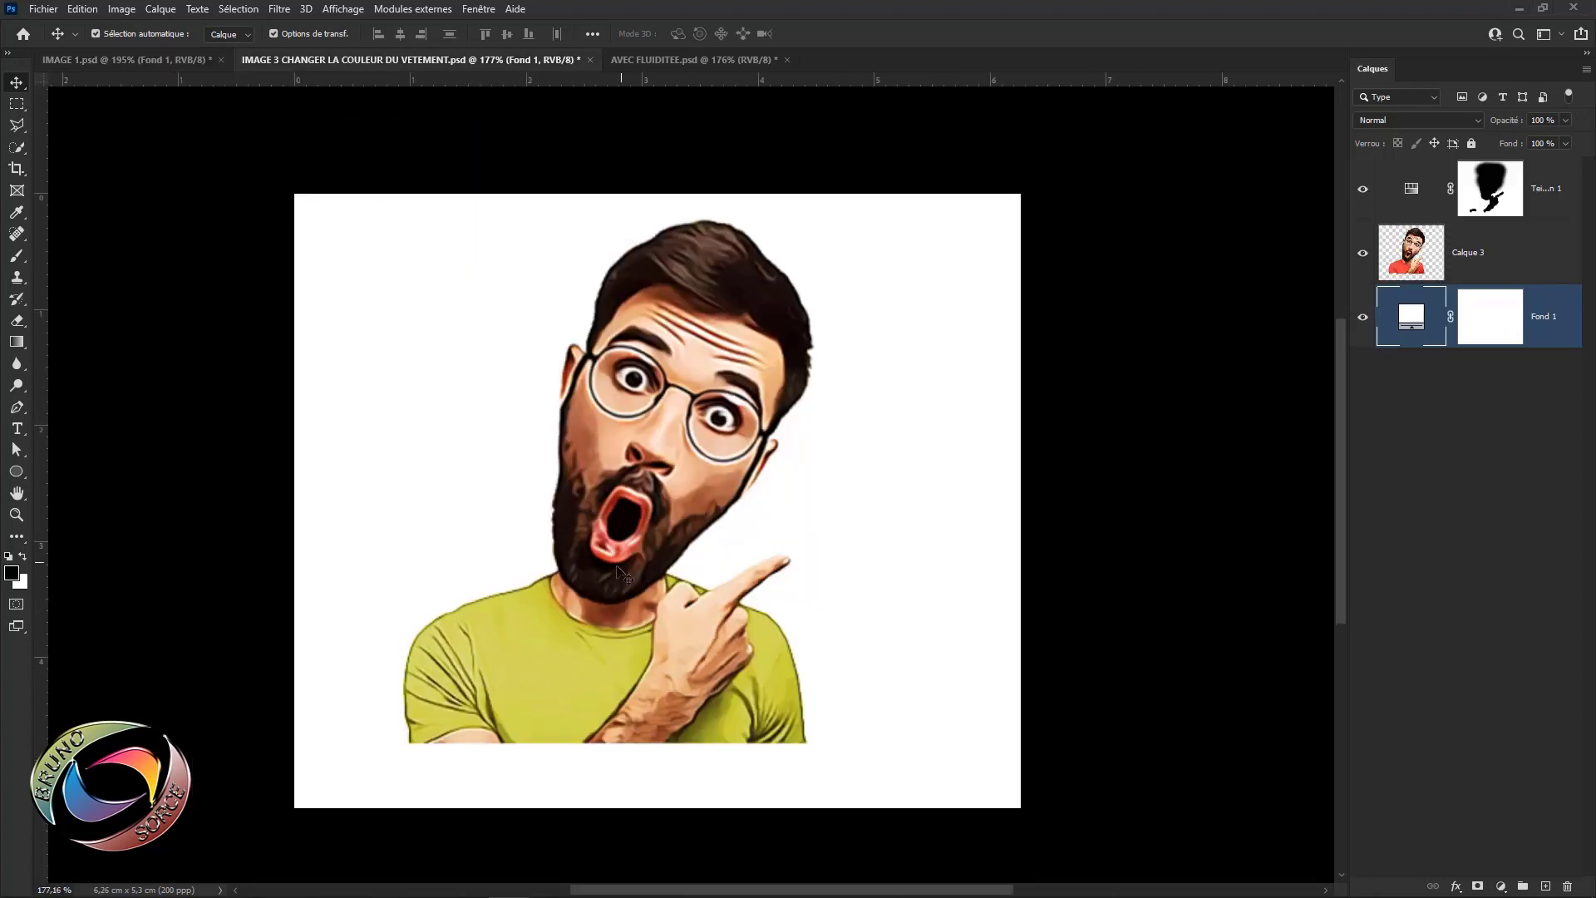
left_click(652, 60)
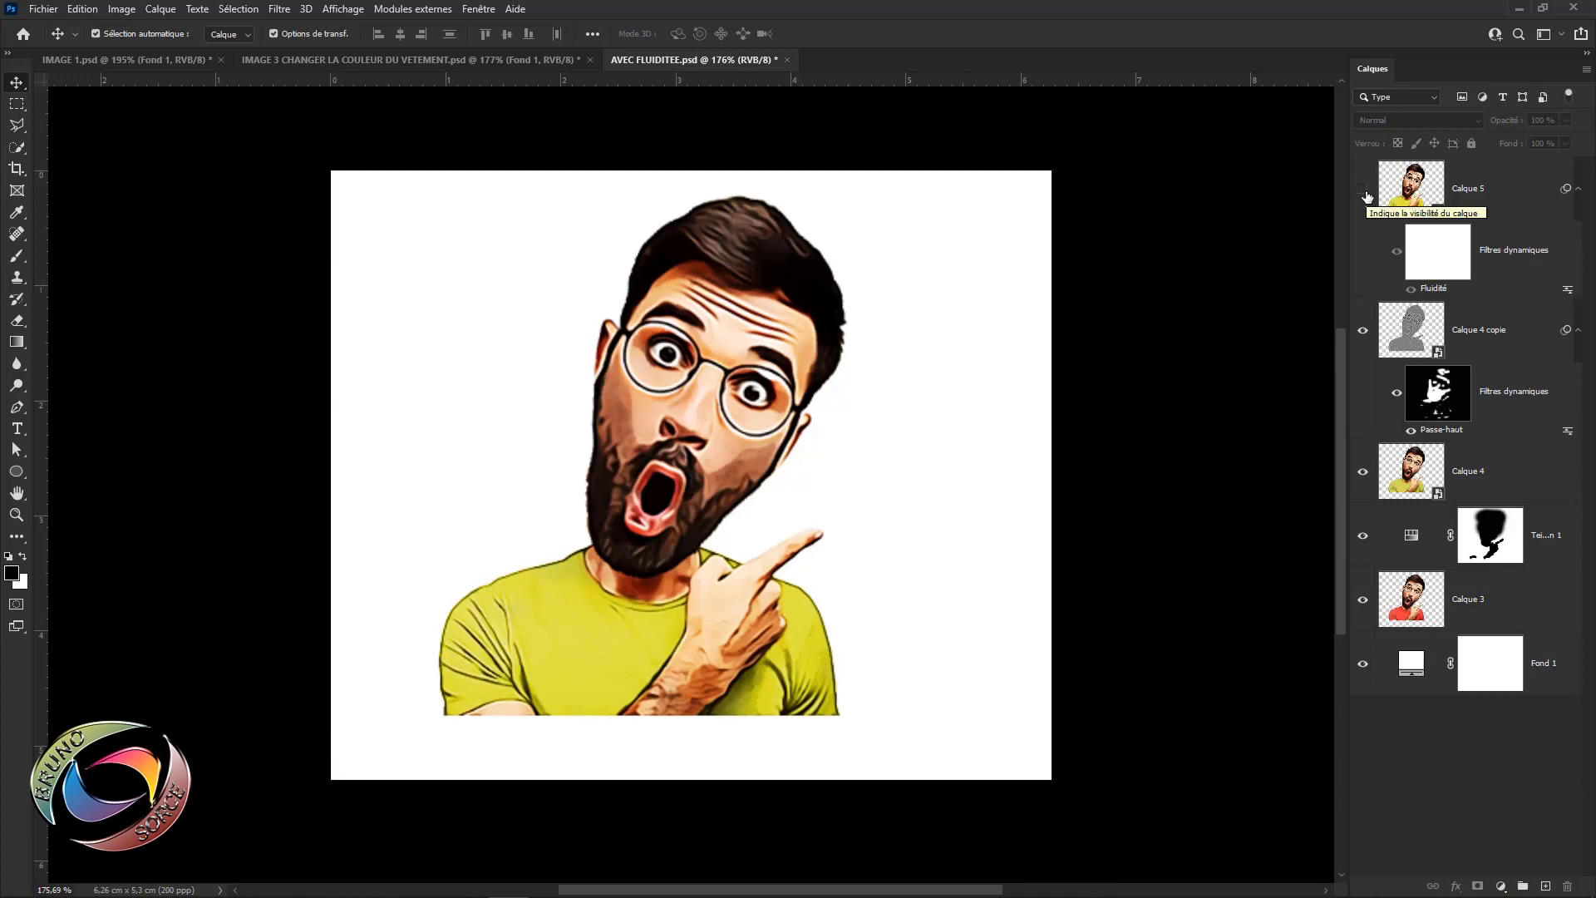
left_click(1364, 191)
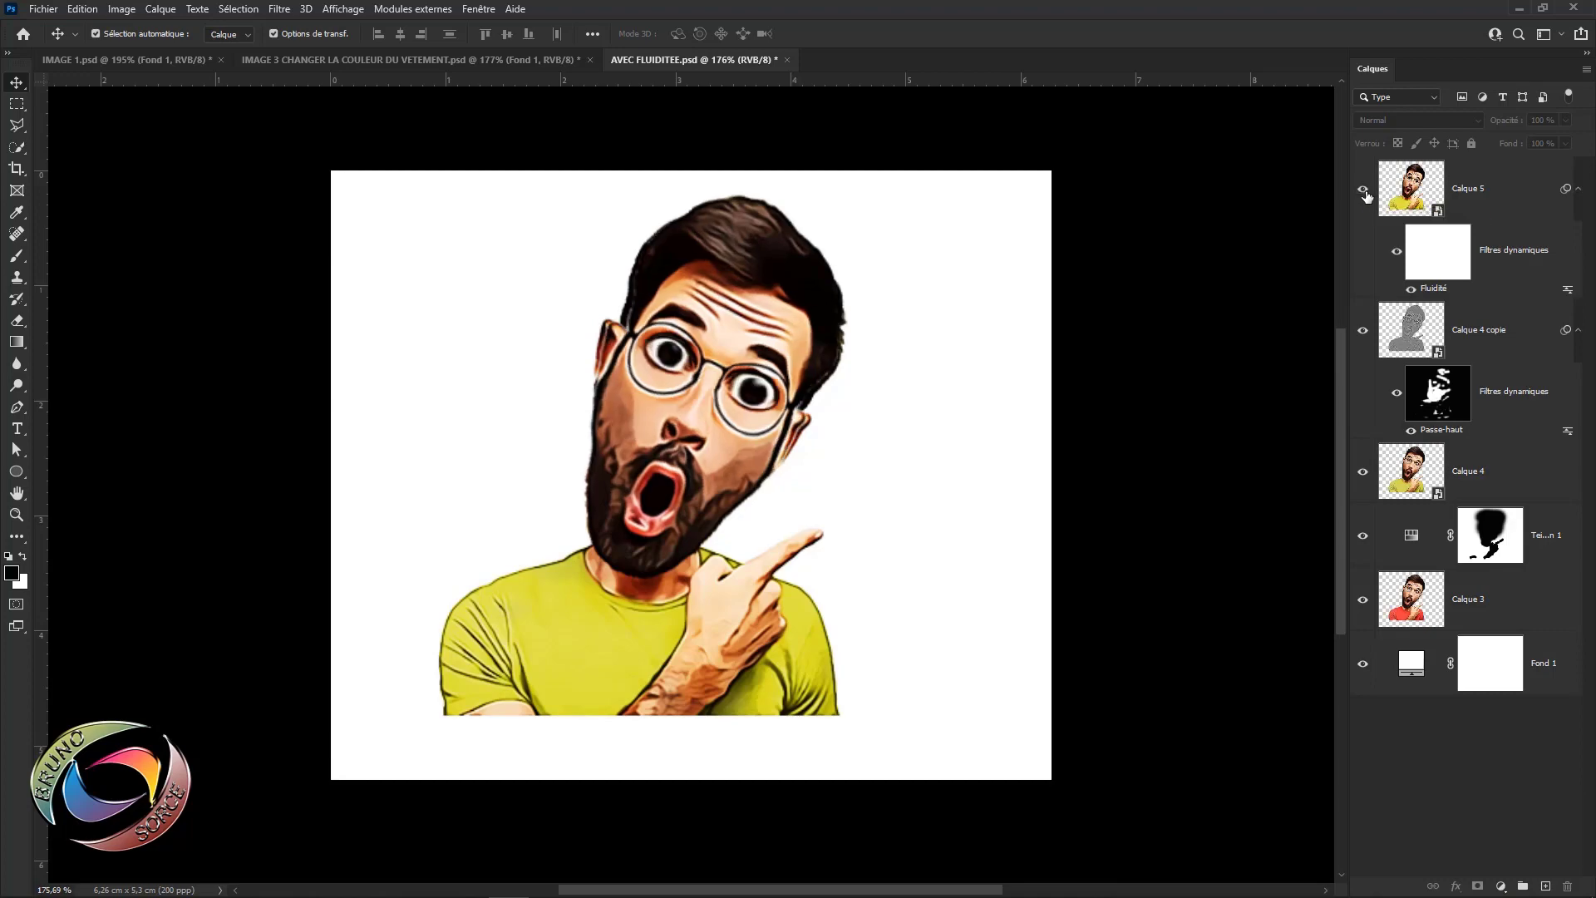
left_click(1363, 191)
left_click(1364, 191)
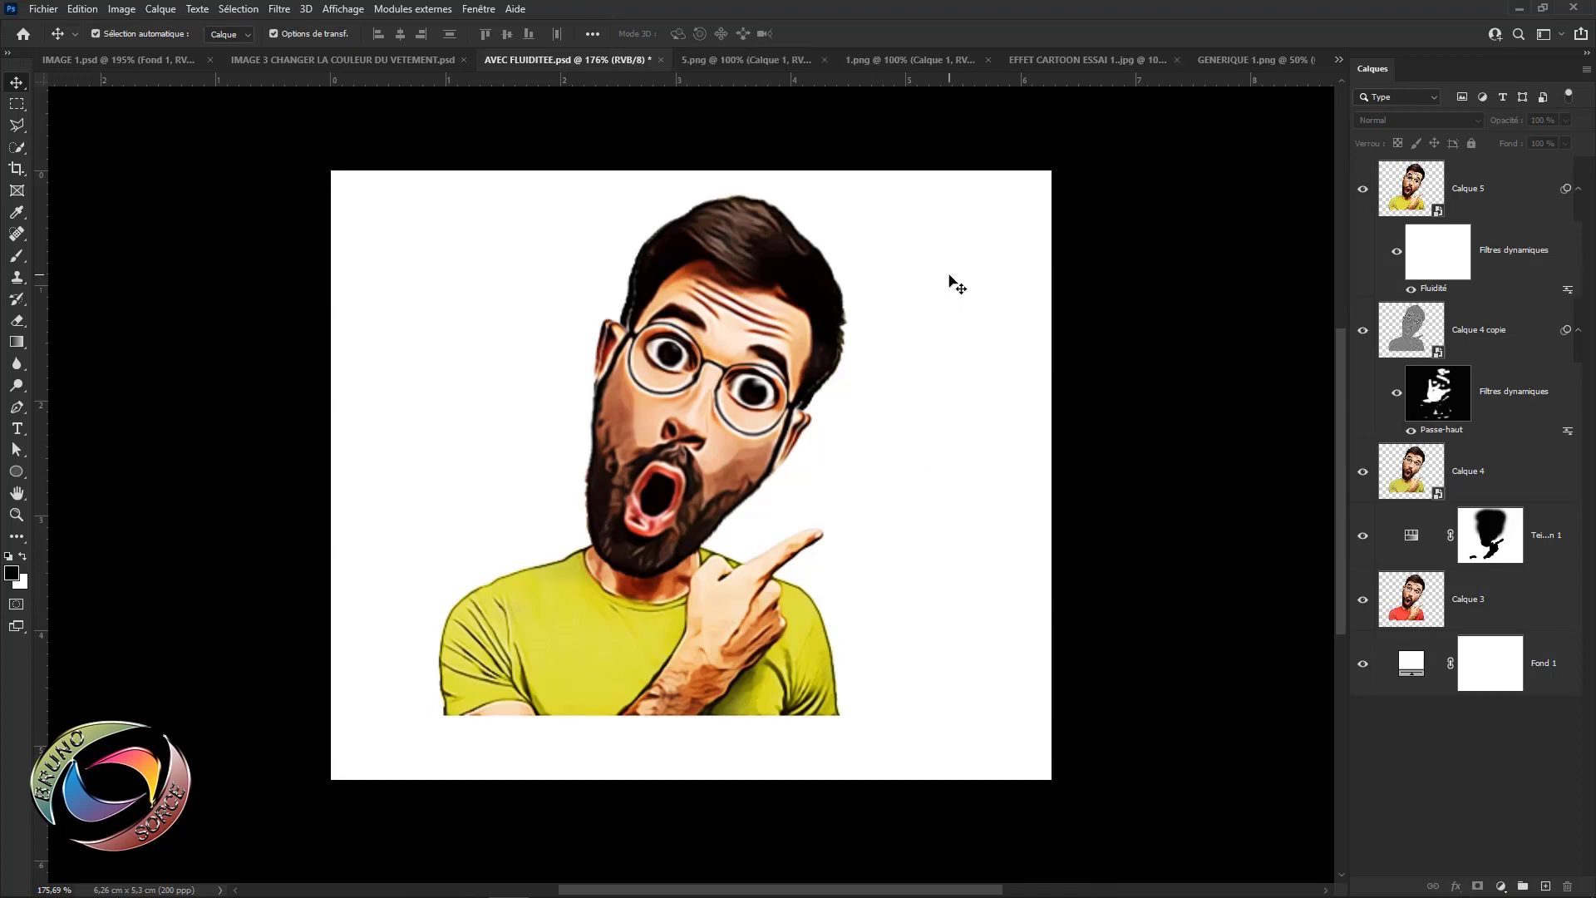
- Examine the other cartoon examples, including 5.png, EFFET CARTOON ESSAI 1.jpg and GENERIQUE 1.png, and return to IMAGE 1.psd to toggle Calque 3's visibility
left_click(746, 60)
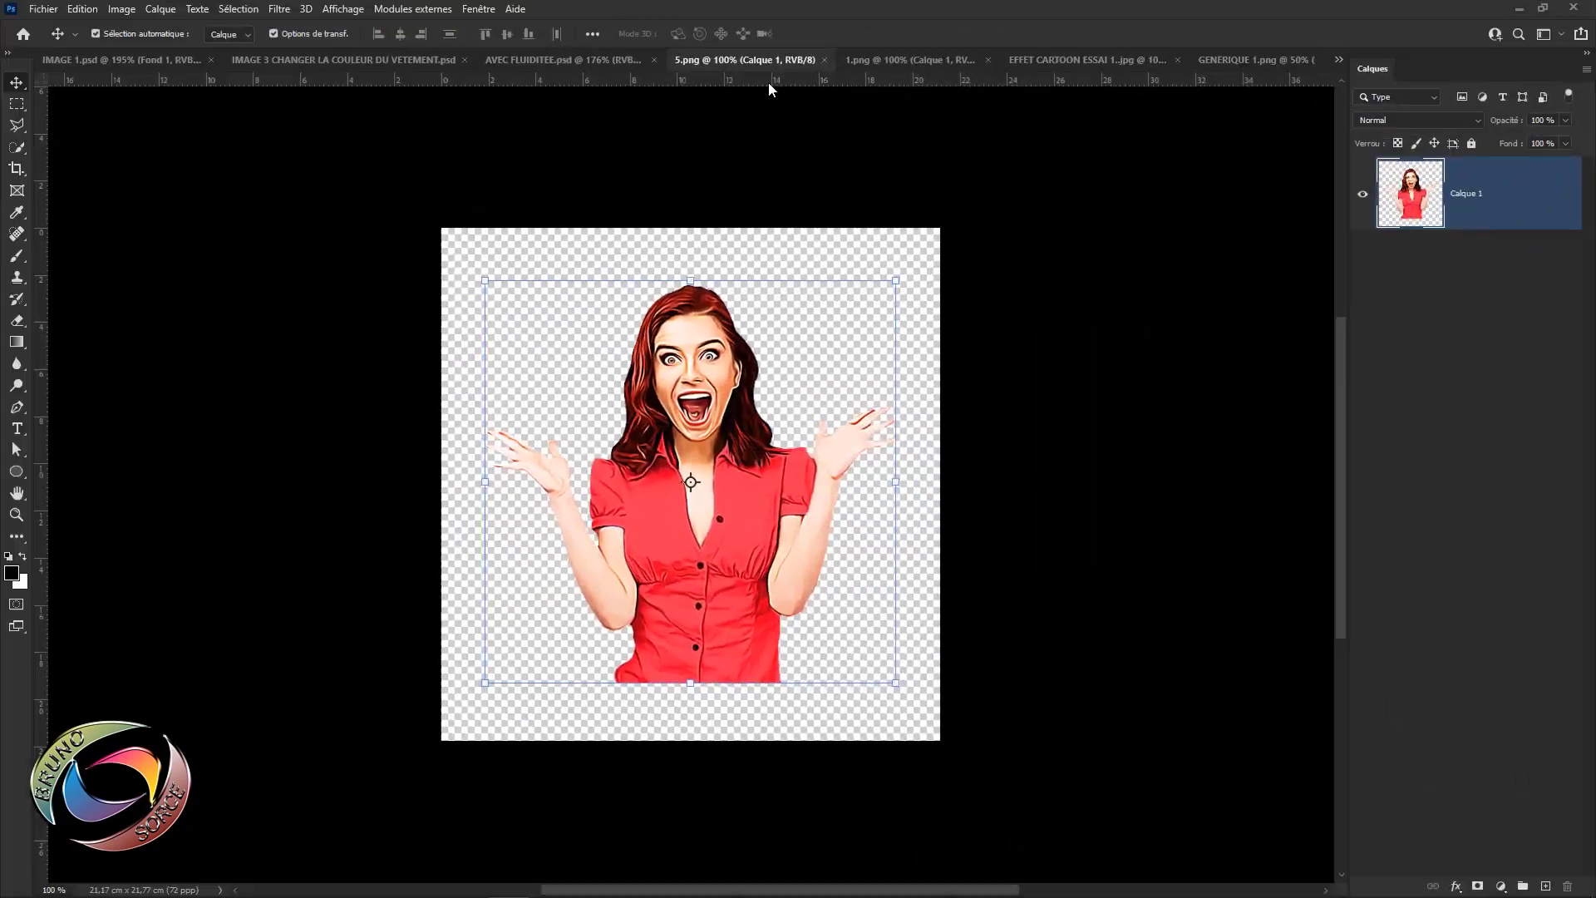
scroll(771, 468, "up", 4)
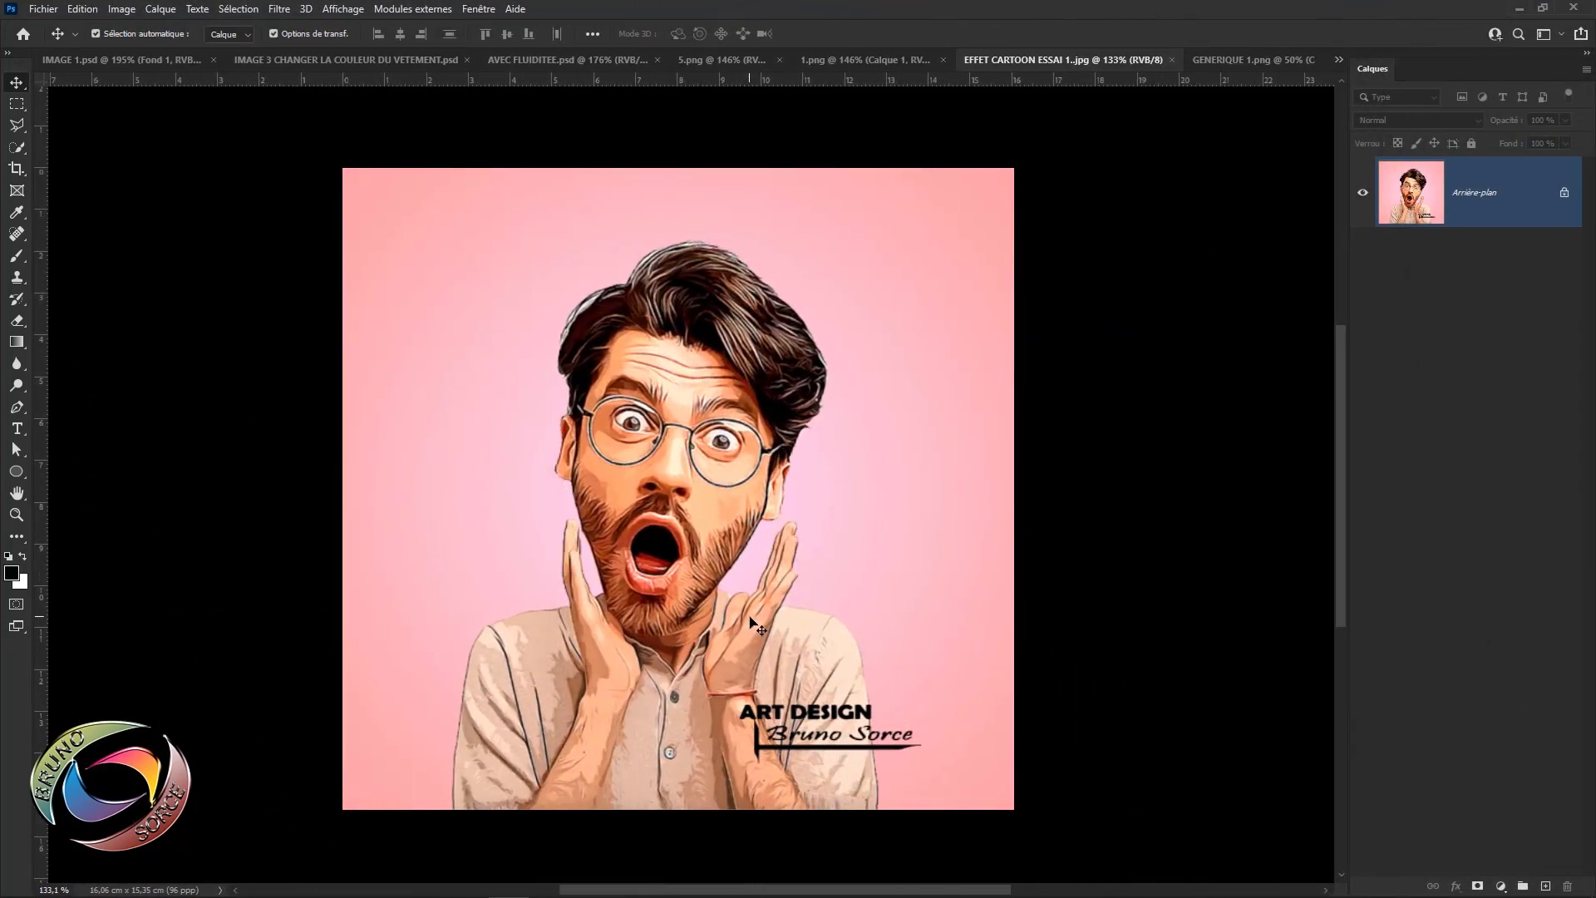
scroll(756, 623, "down", 2)
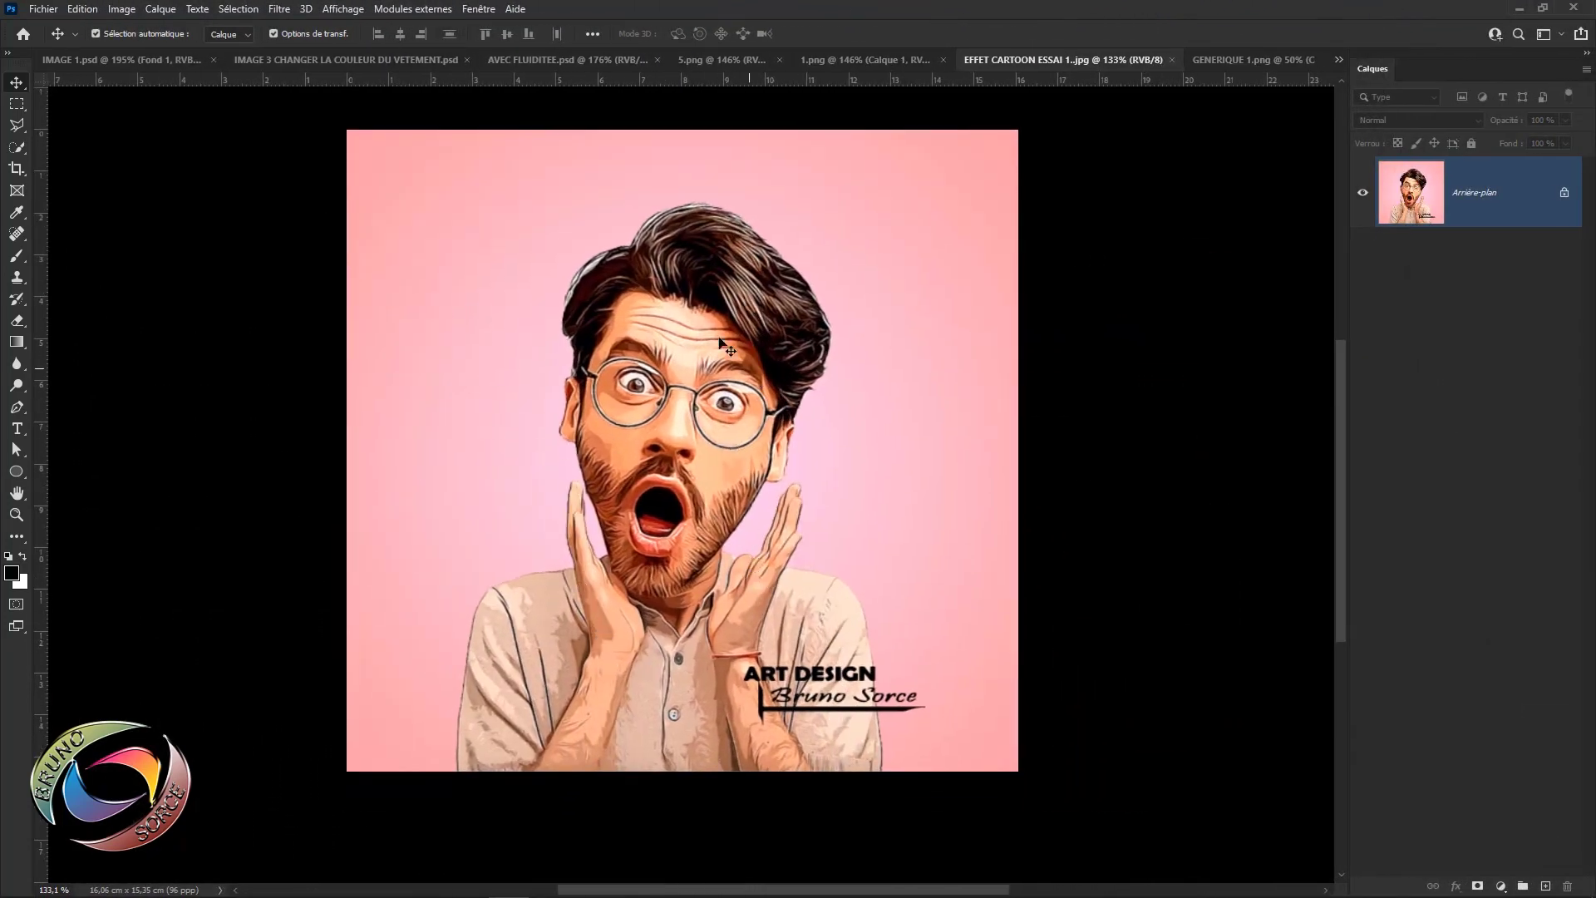
left_click(1212, 58)
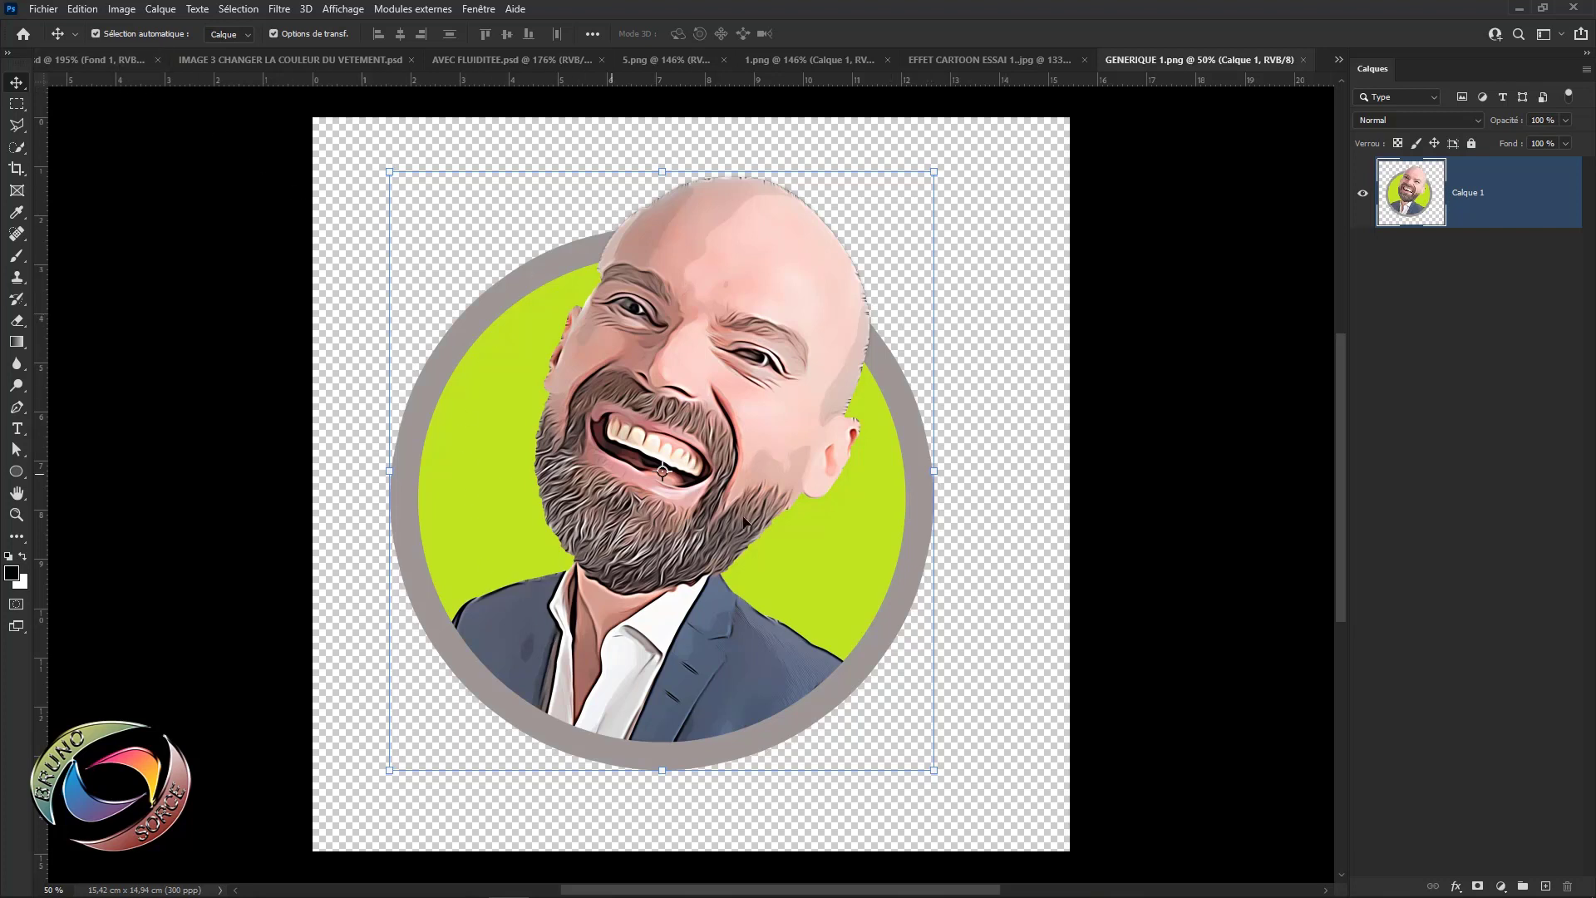
left_click(88, 60)
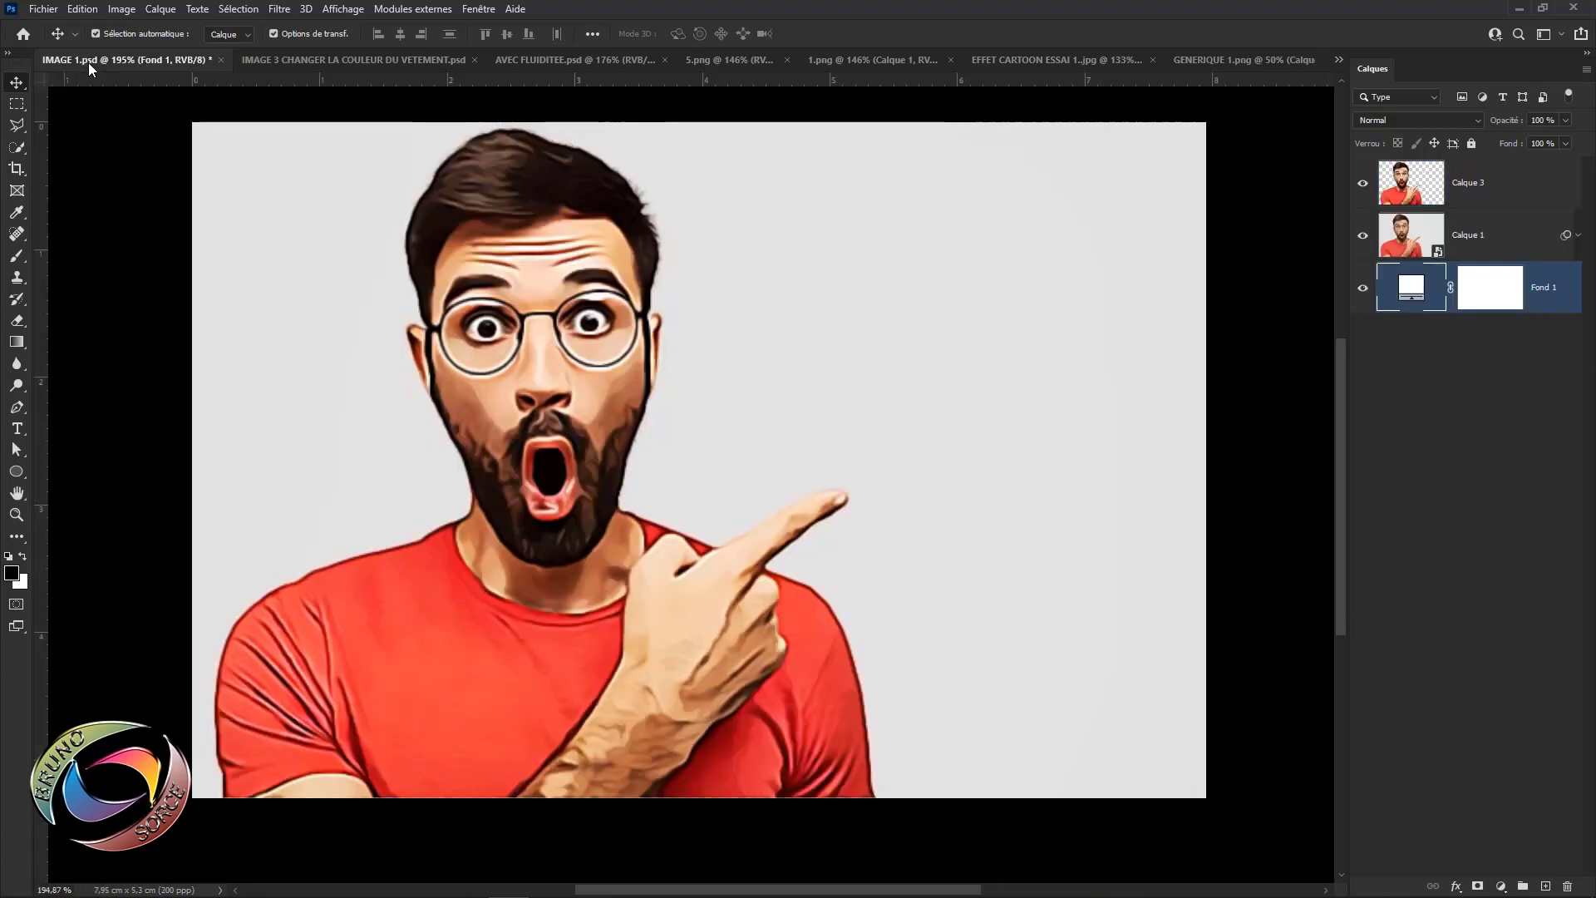
left_click(1362, 182)
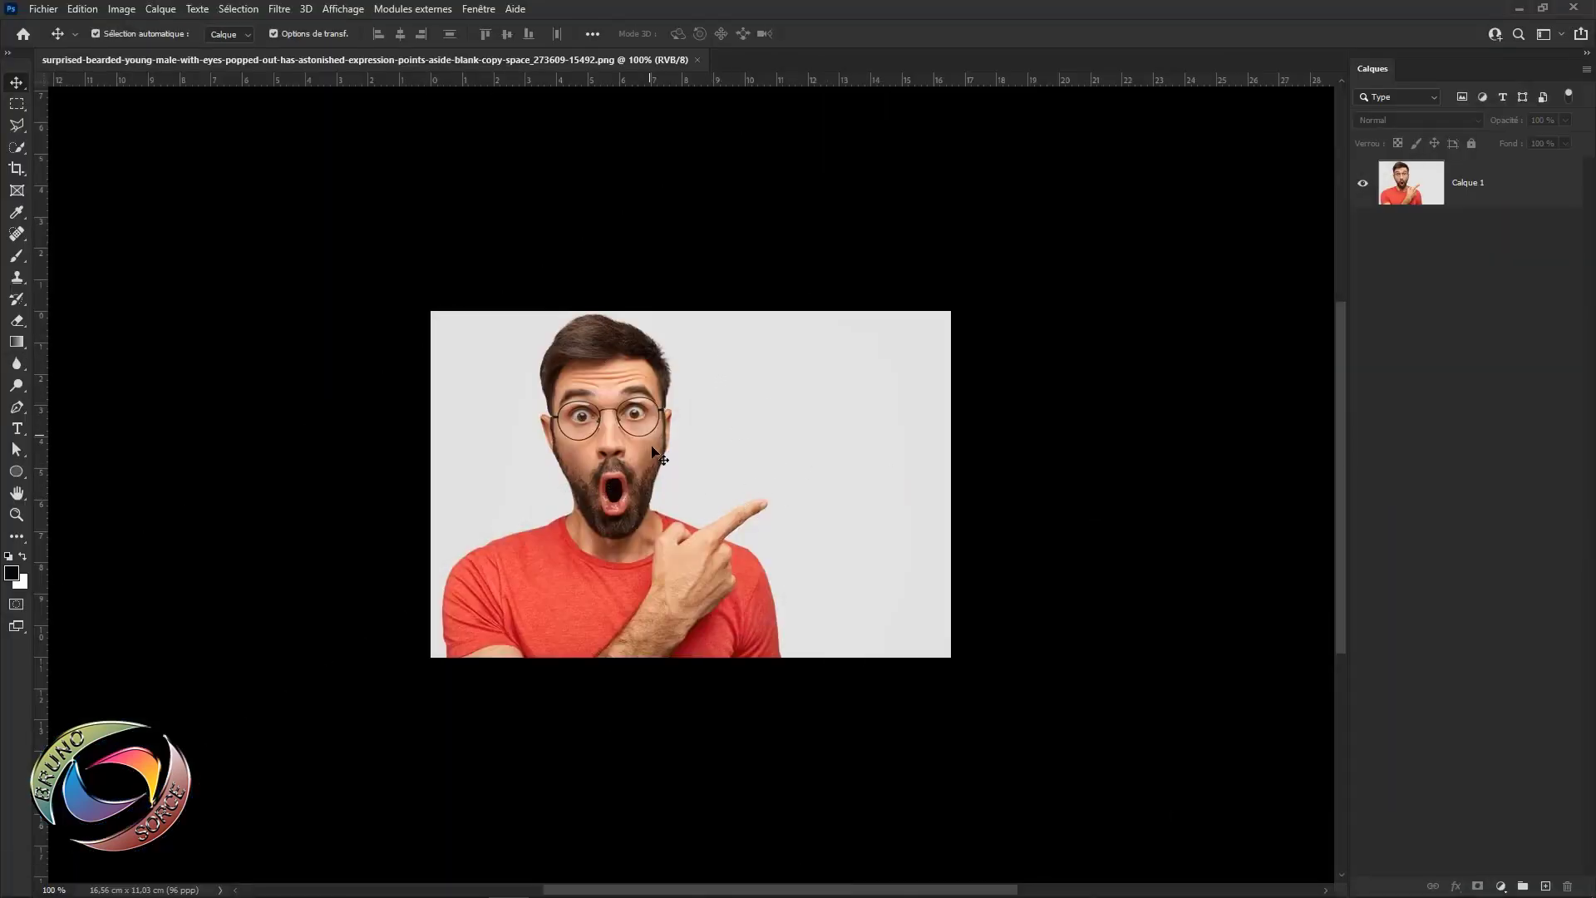
- Bring up the image size settings for the bearded man's photo and set the resolution to 200 pixels/inch
scroll(664, 492, "up", 3)
scroll(664, 492, "up", 1)
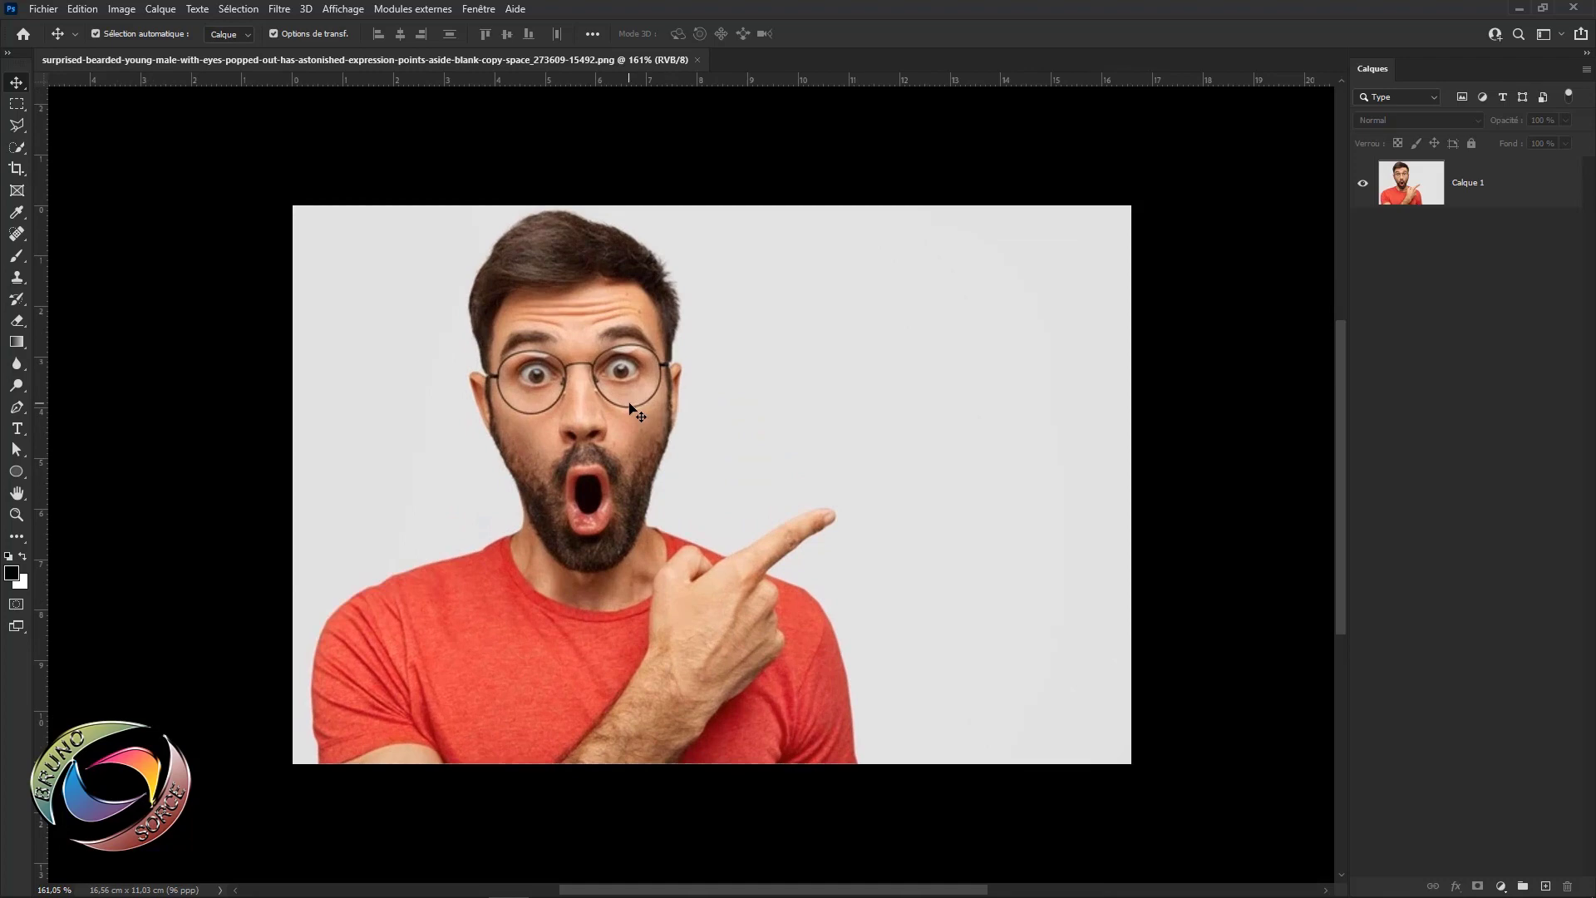
left_click(123, 9)
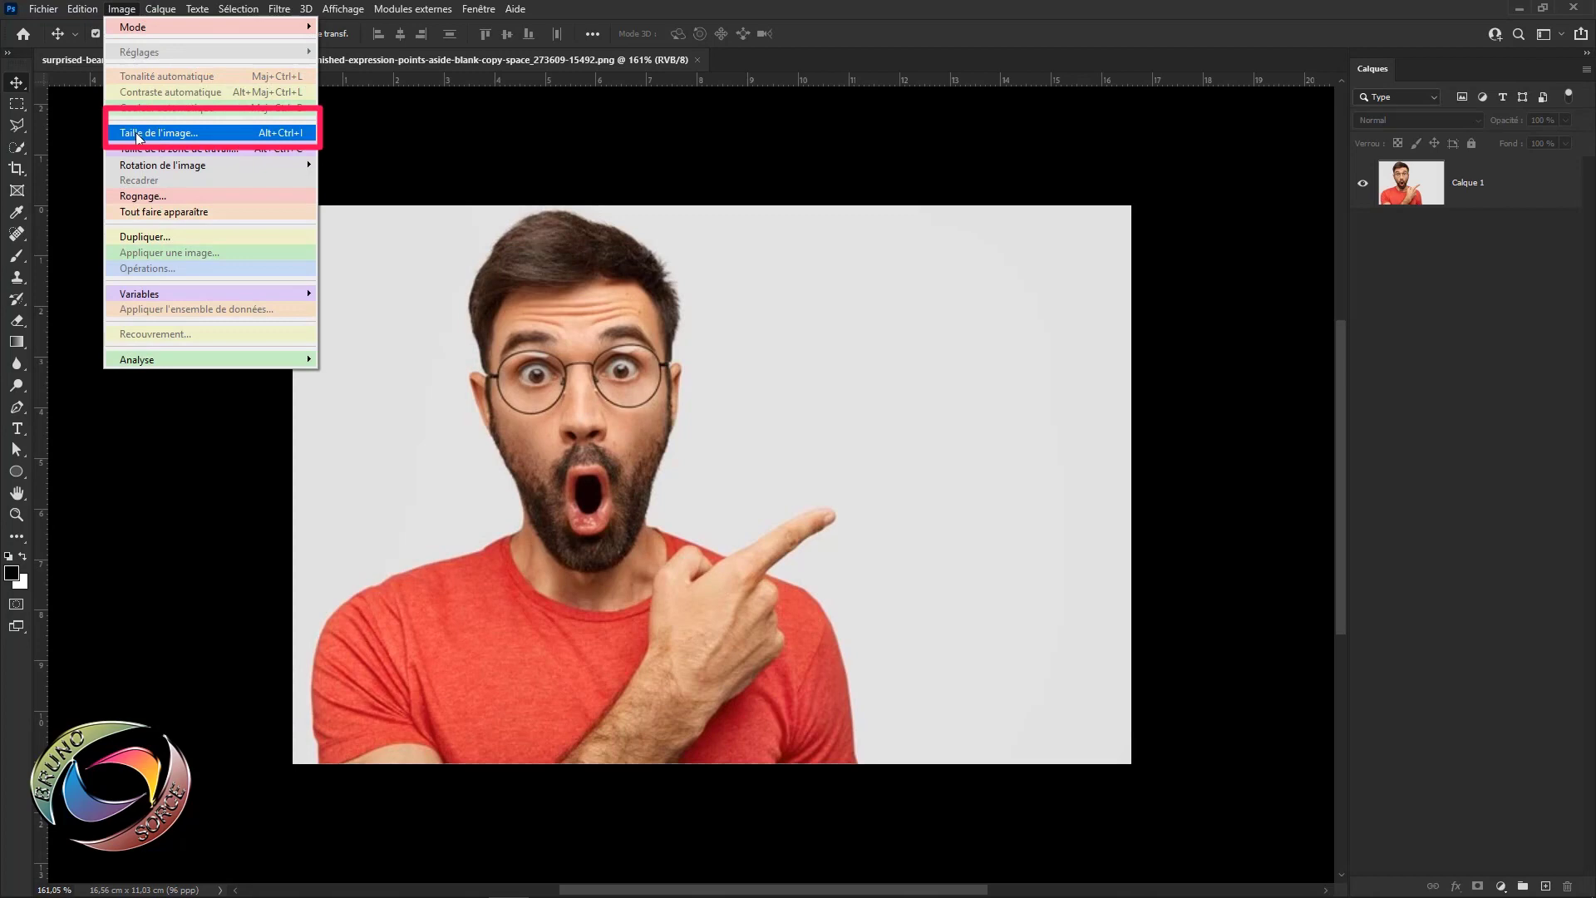
left_click(174, 135)
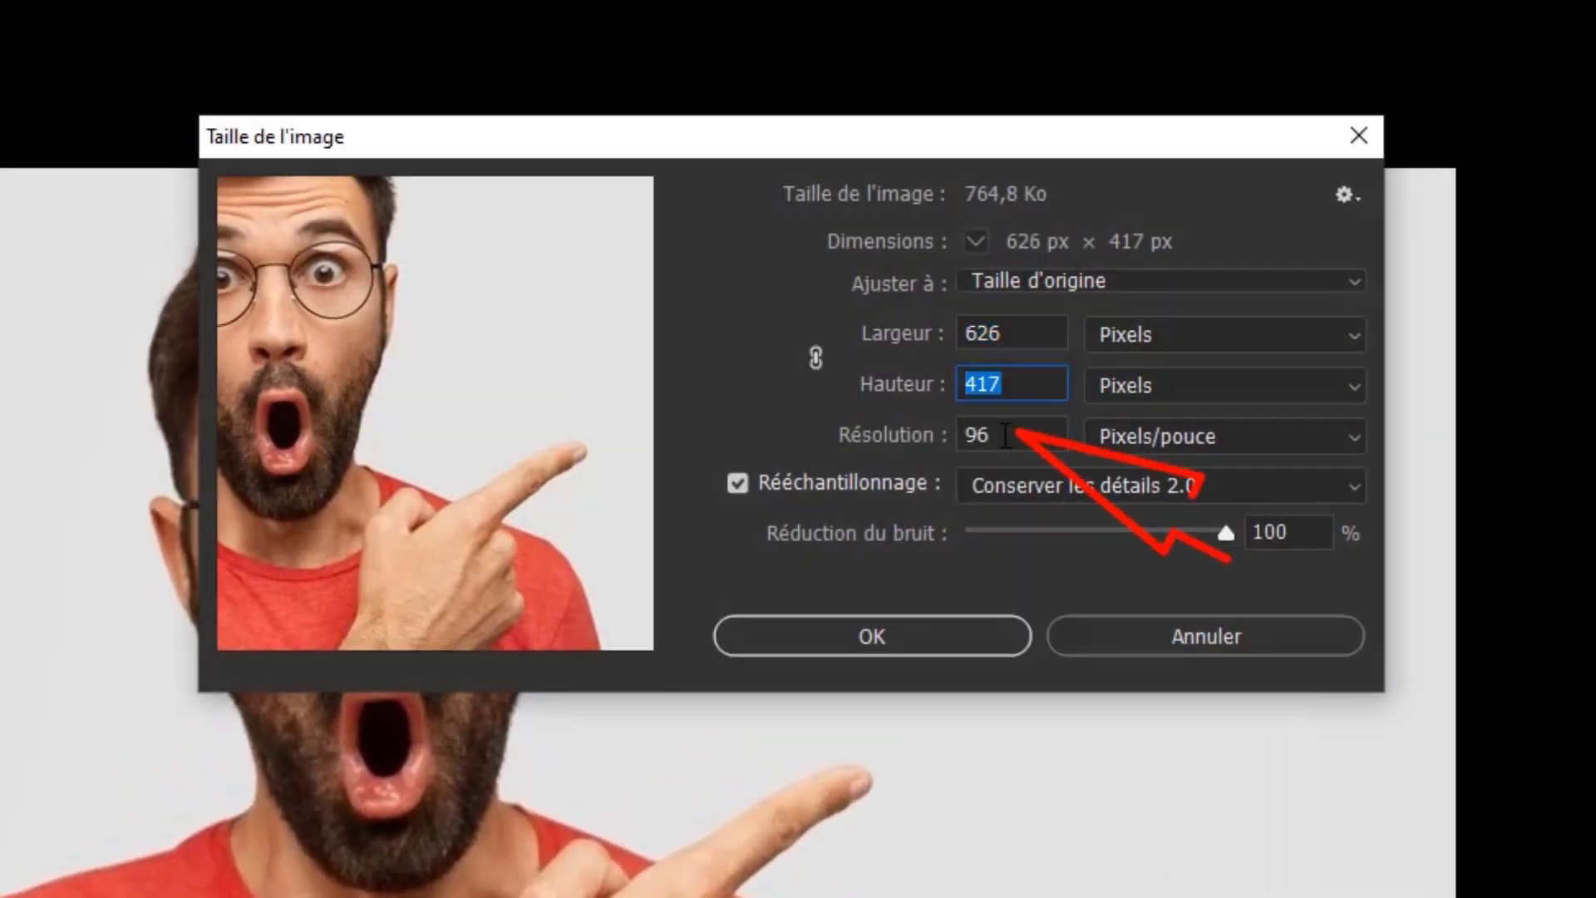
double_click(974, 433)
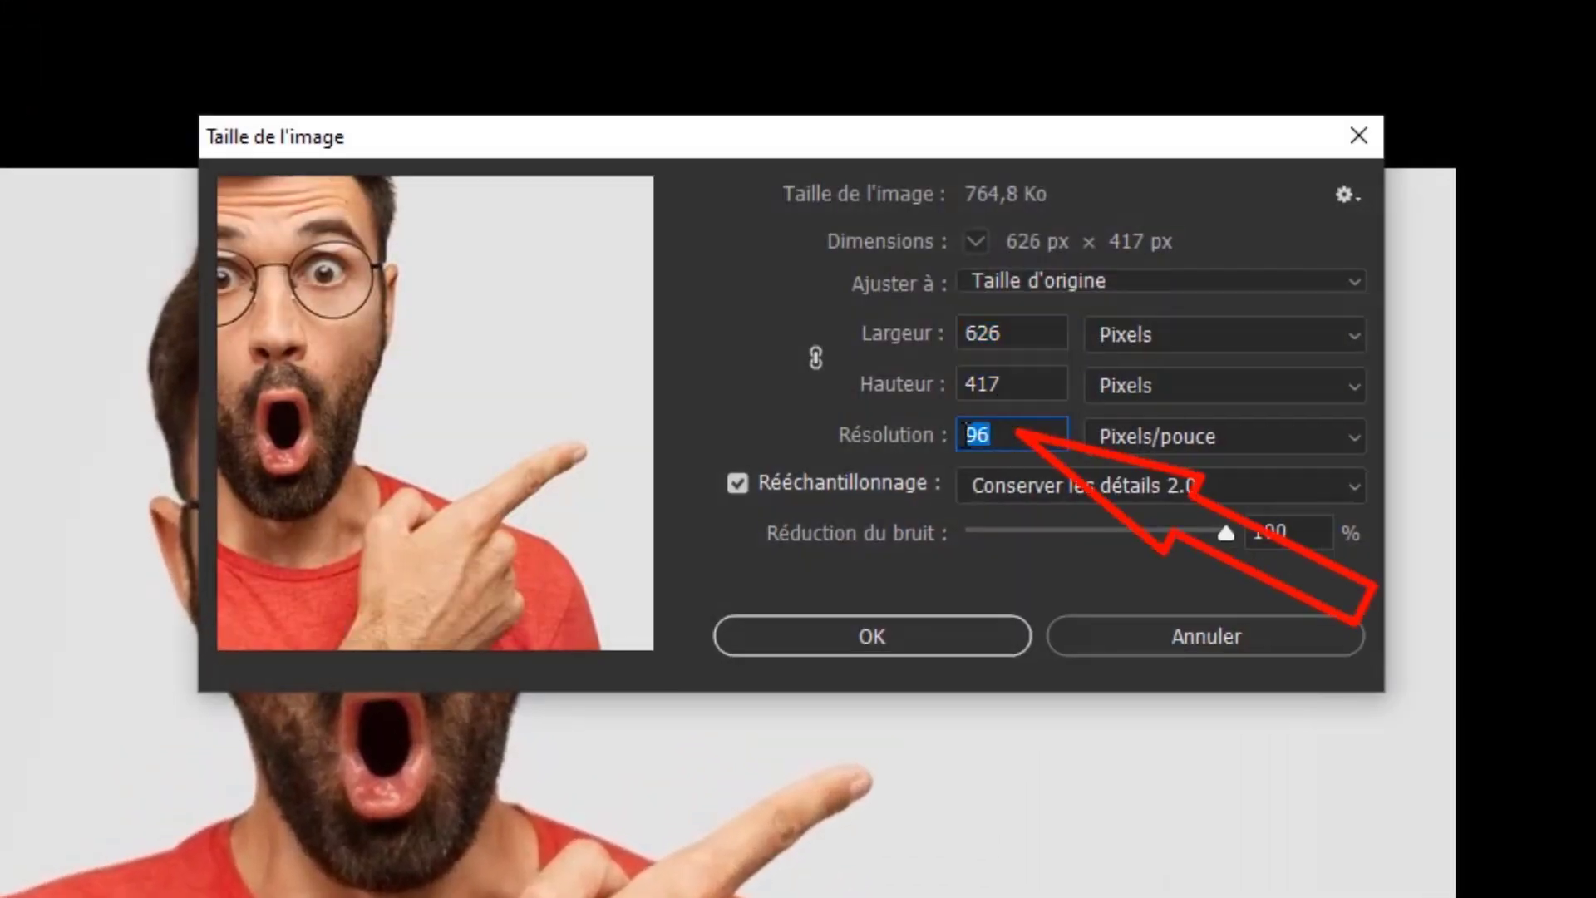
type("2")
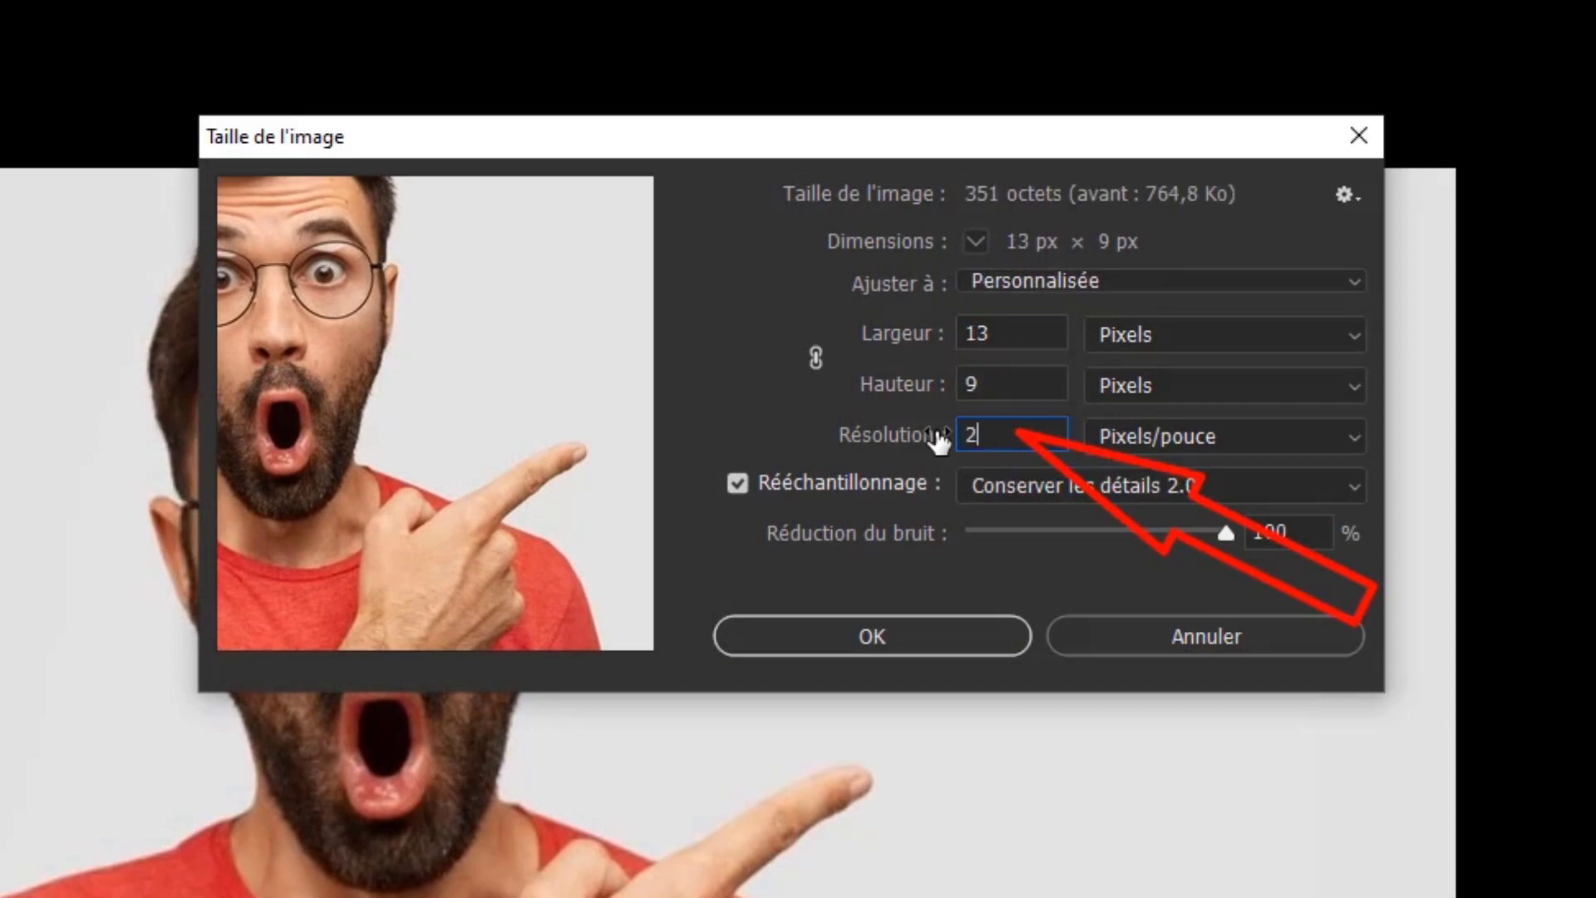
type("00")
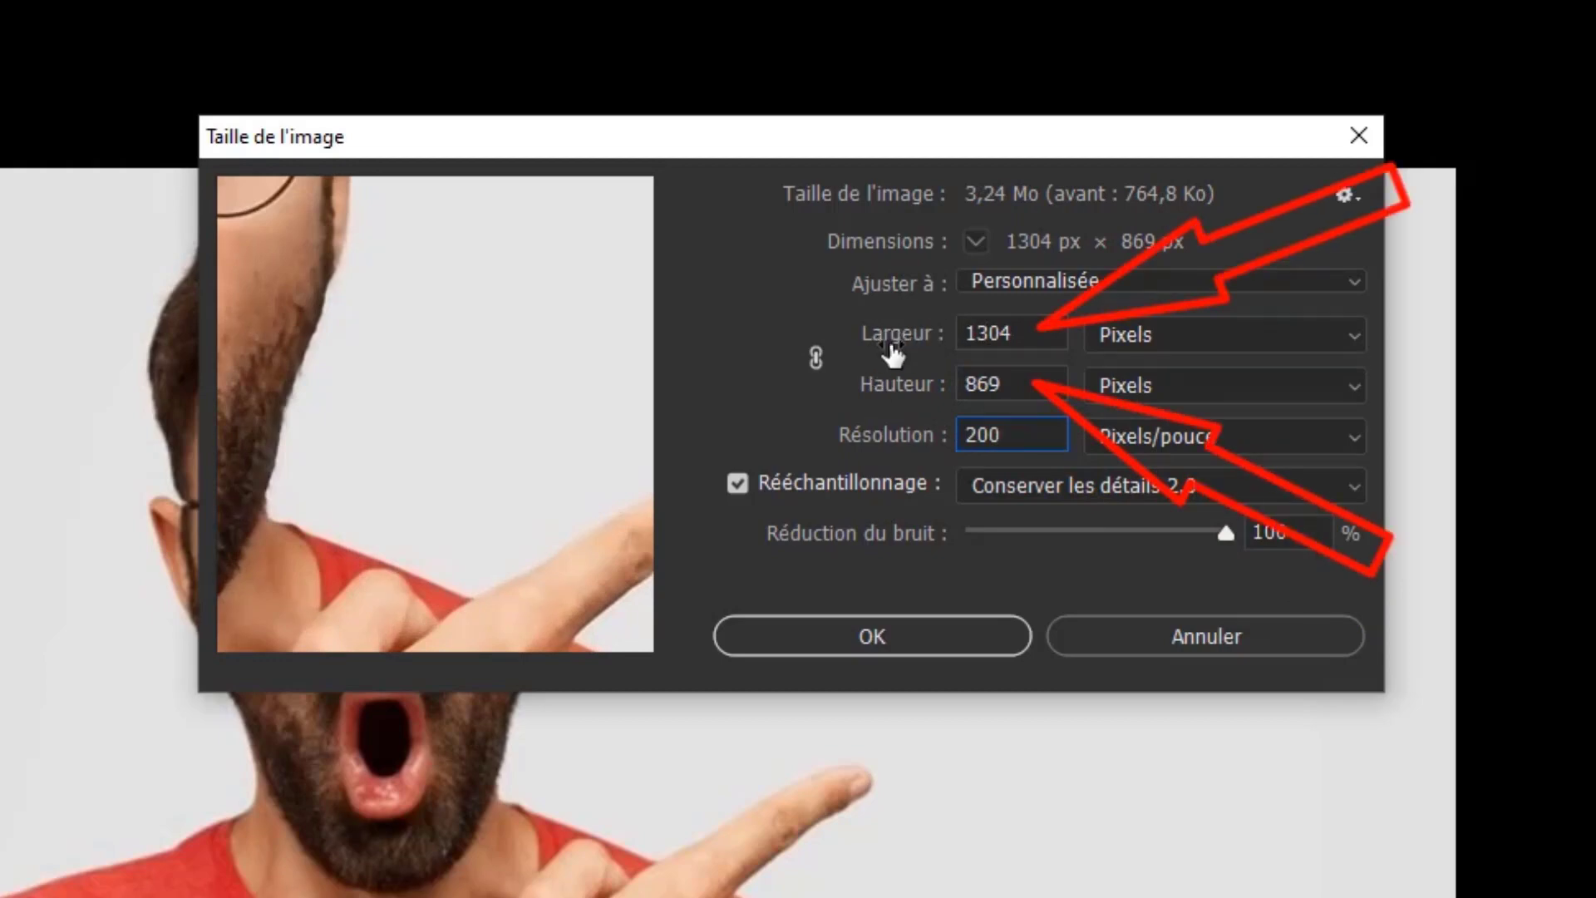
- Set the image width to 626 pixels and height to 417 pixels, and apply the new image size
left_click_drag(1028, 332, 936, 324)
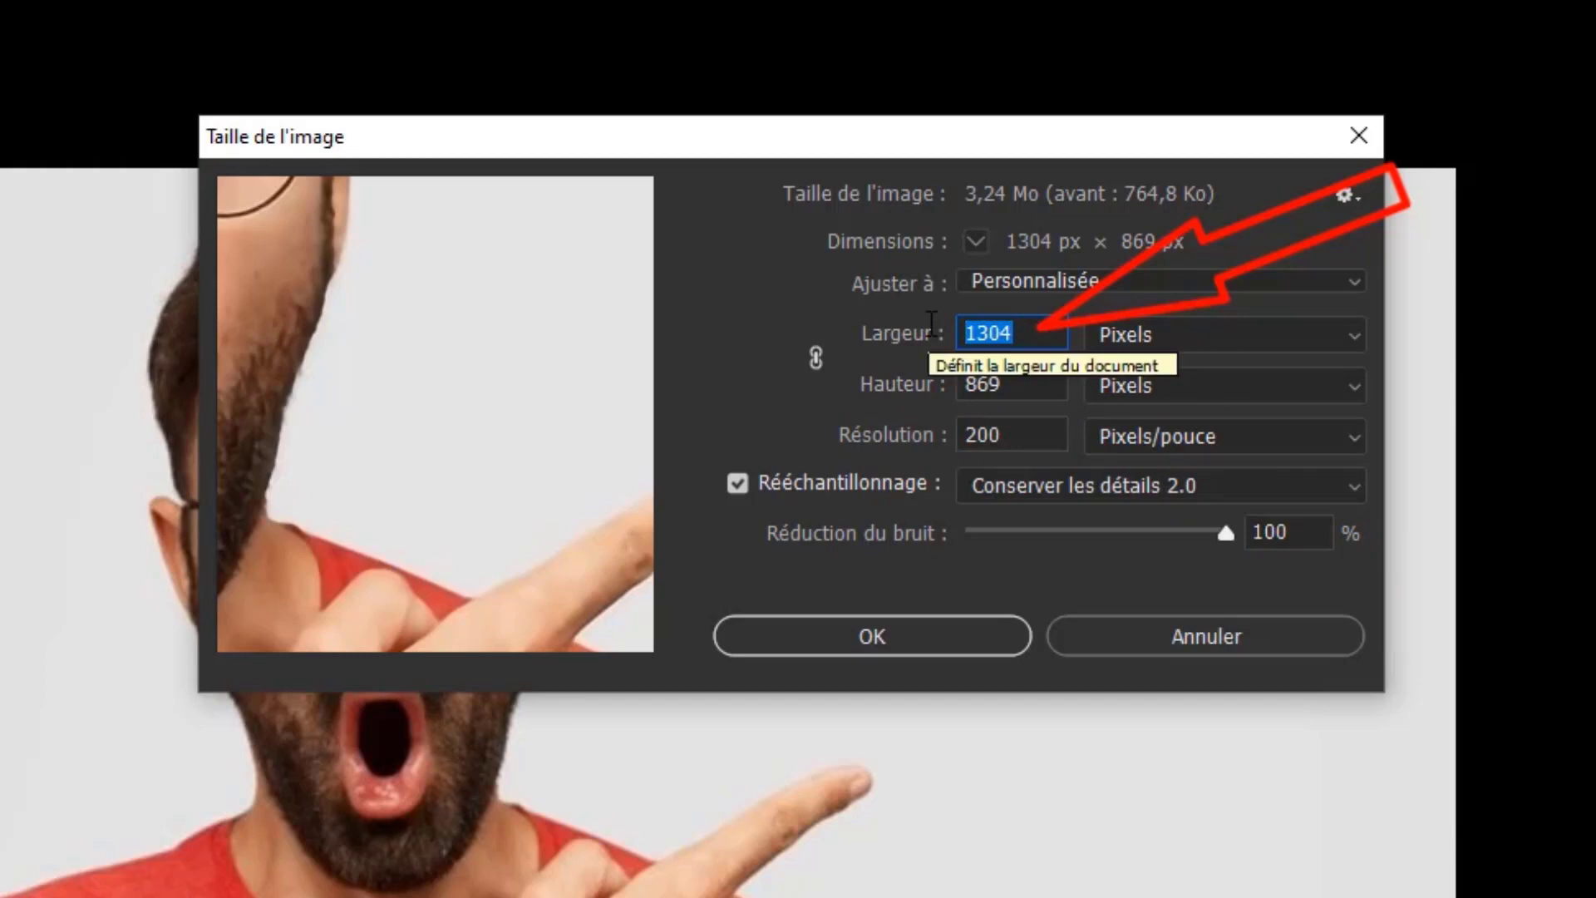
type("626")
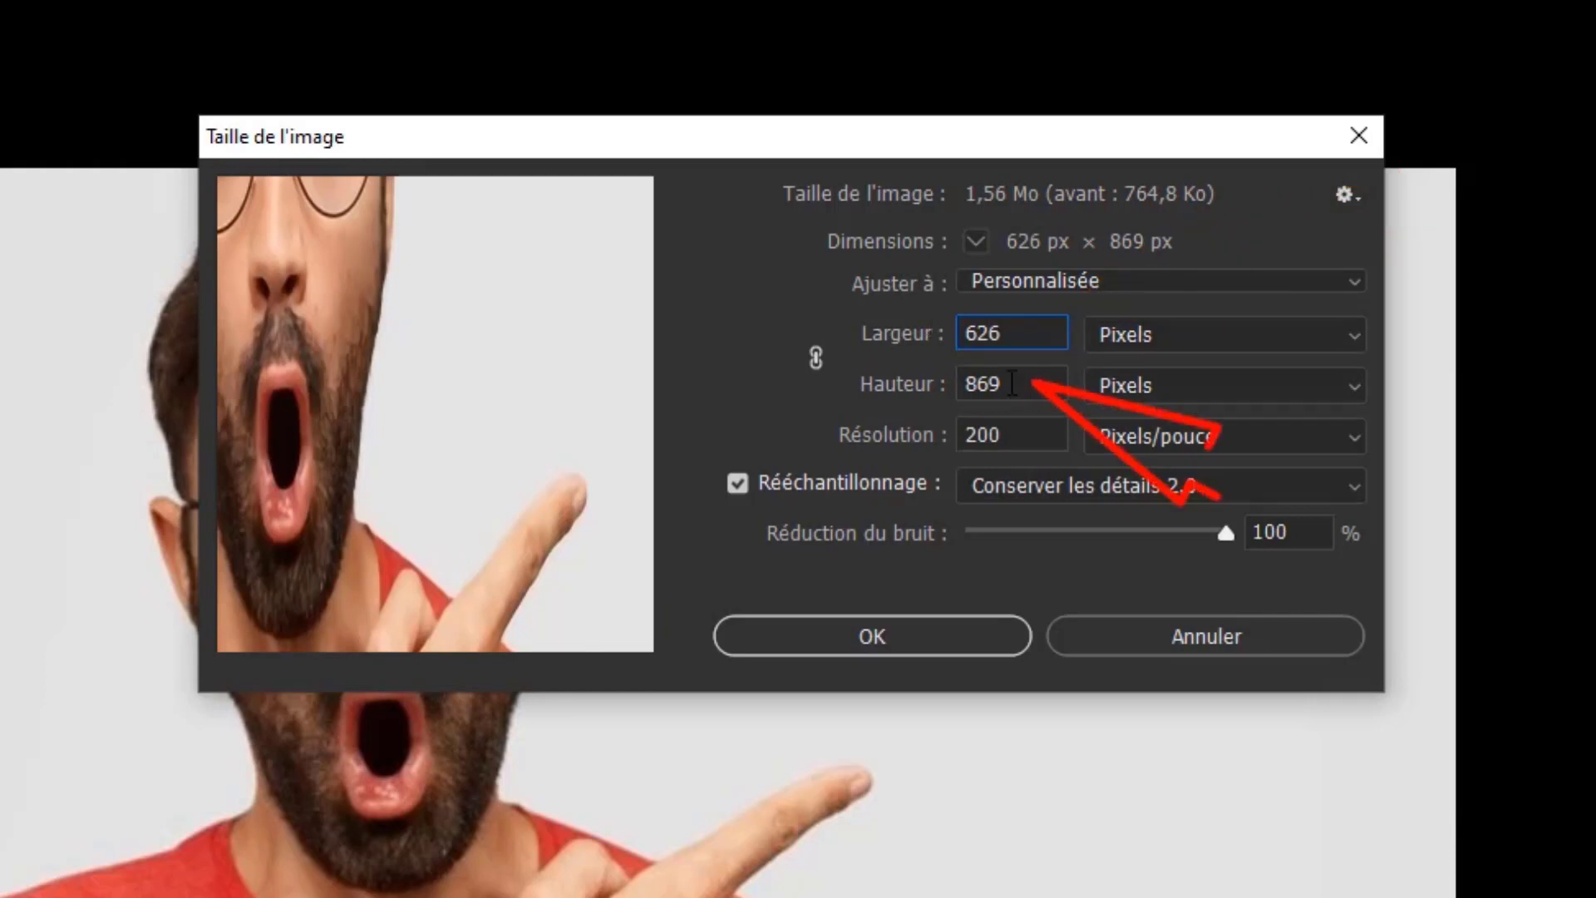
left_click_drag(1012, 385, 922, 375)
type("417")
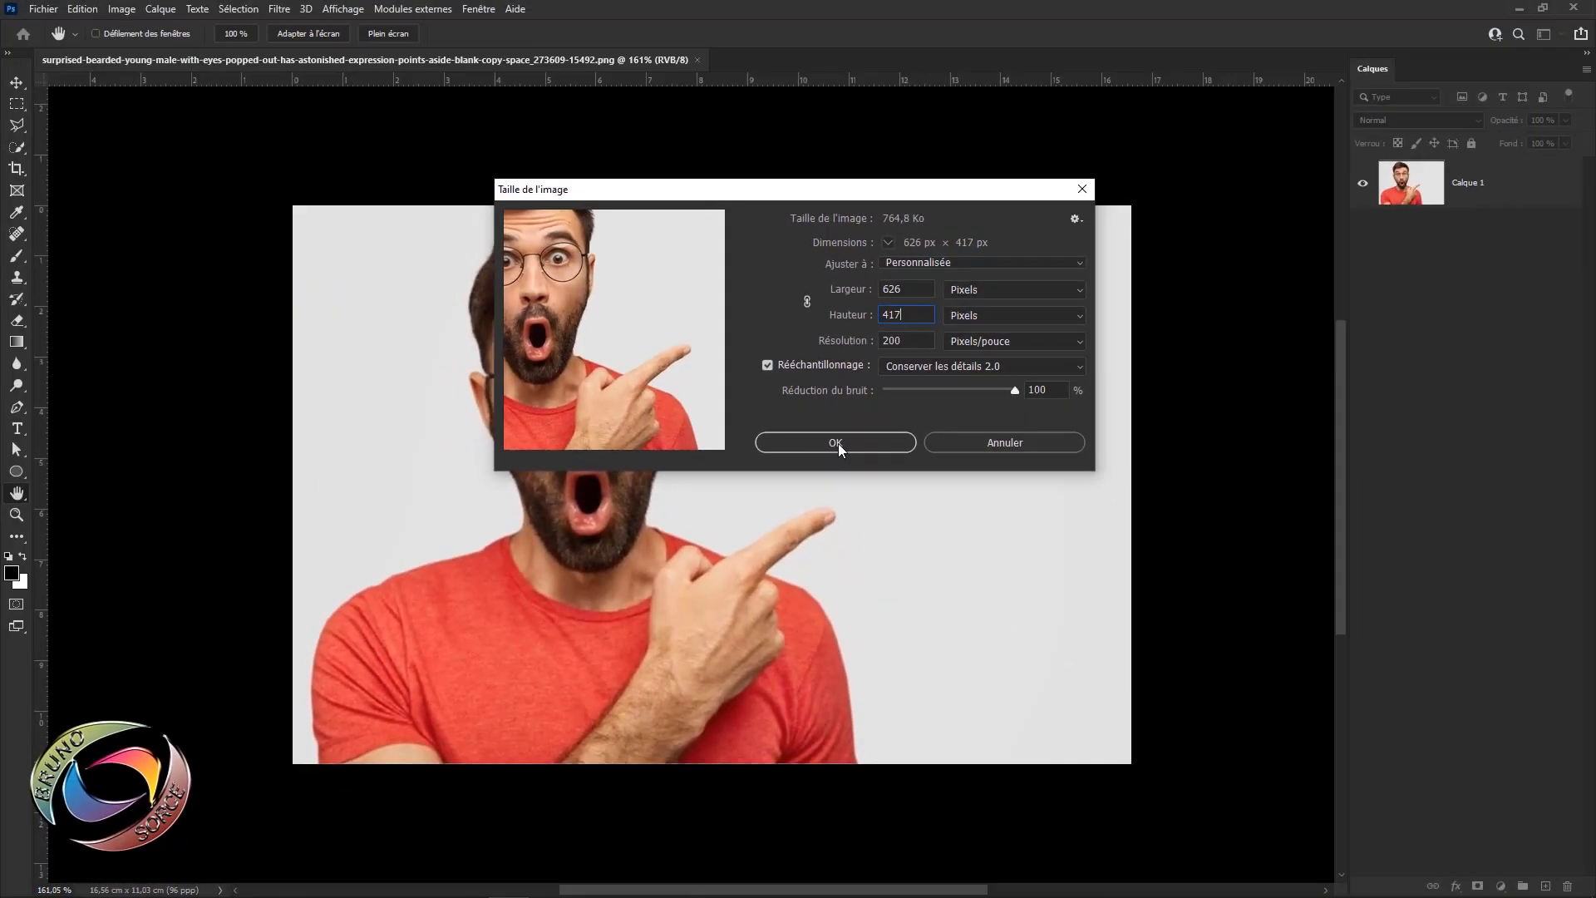
left_click(842, 477)
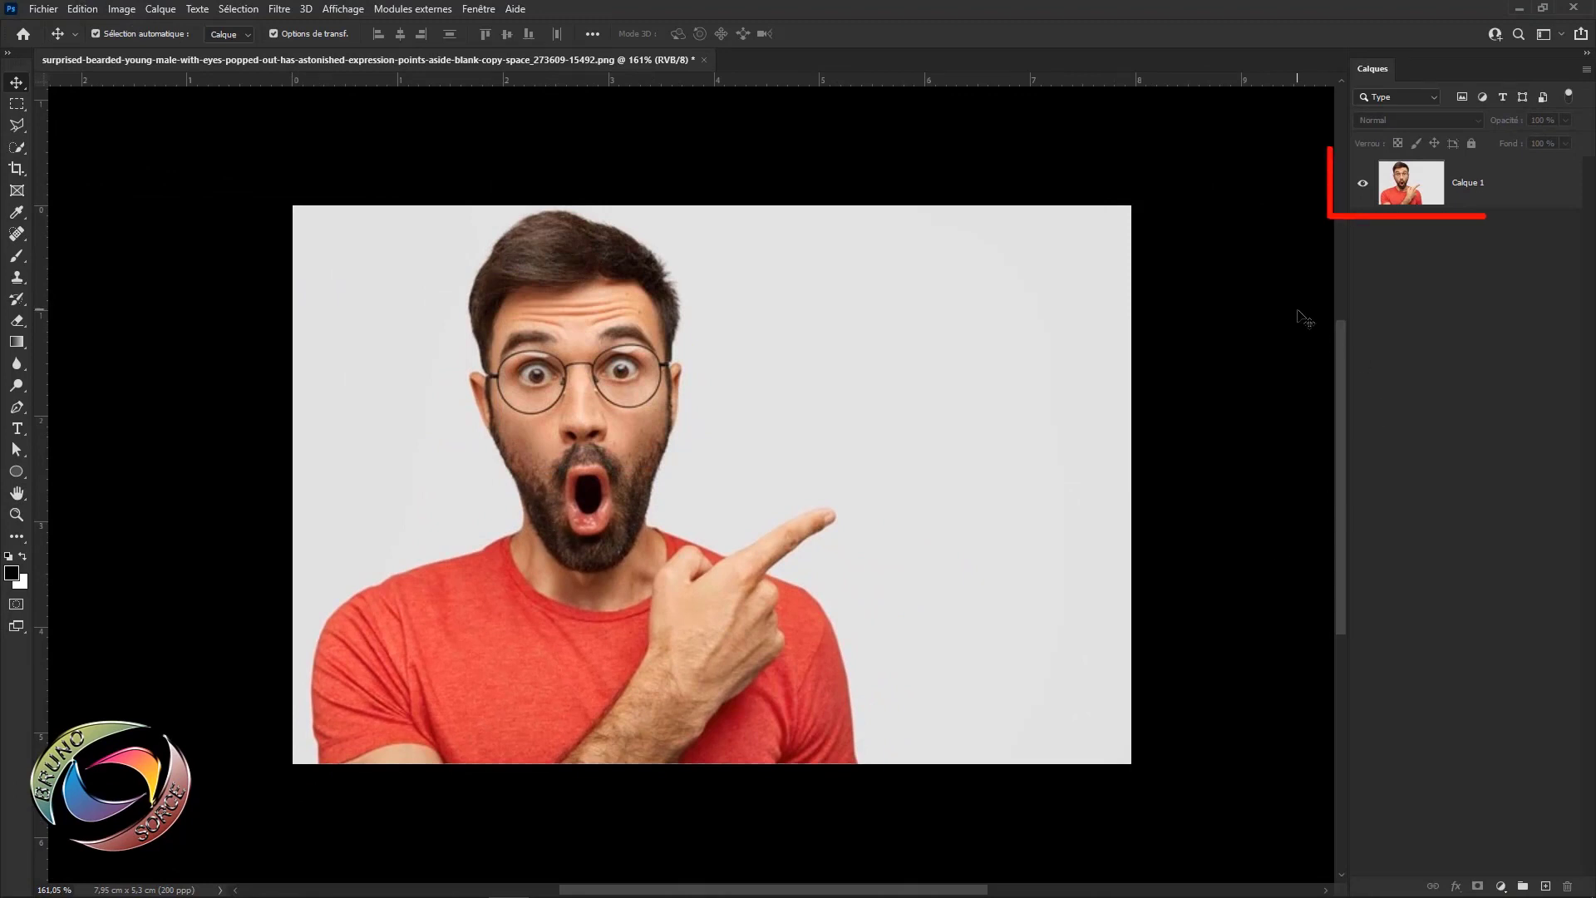
- Duplicate the Calque 1 layer and hide the original beneath the copy
left_click(1509, 195)
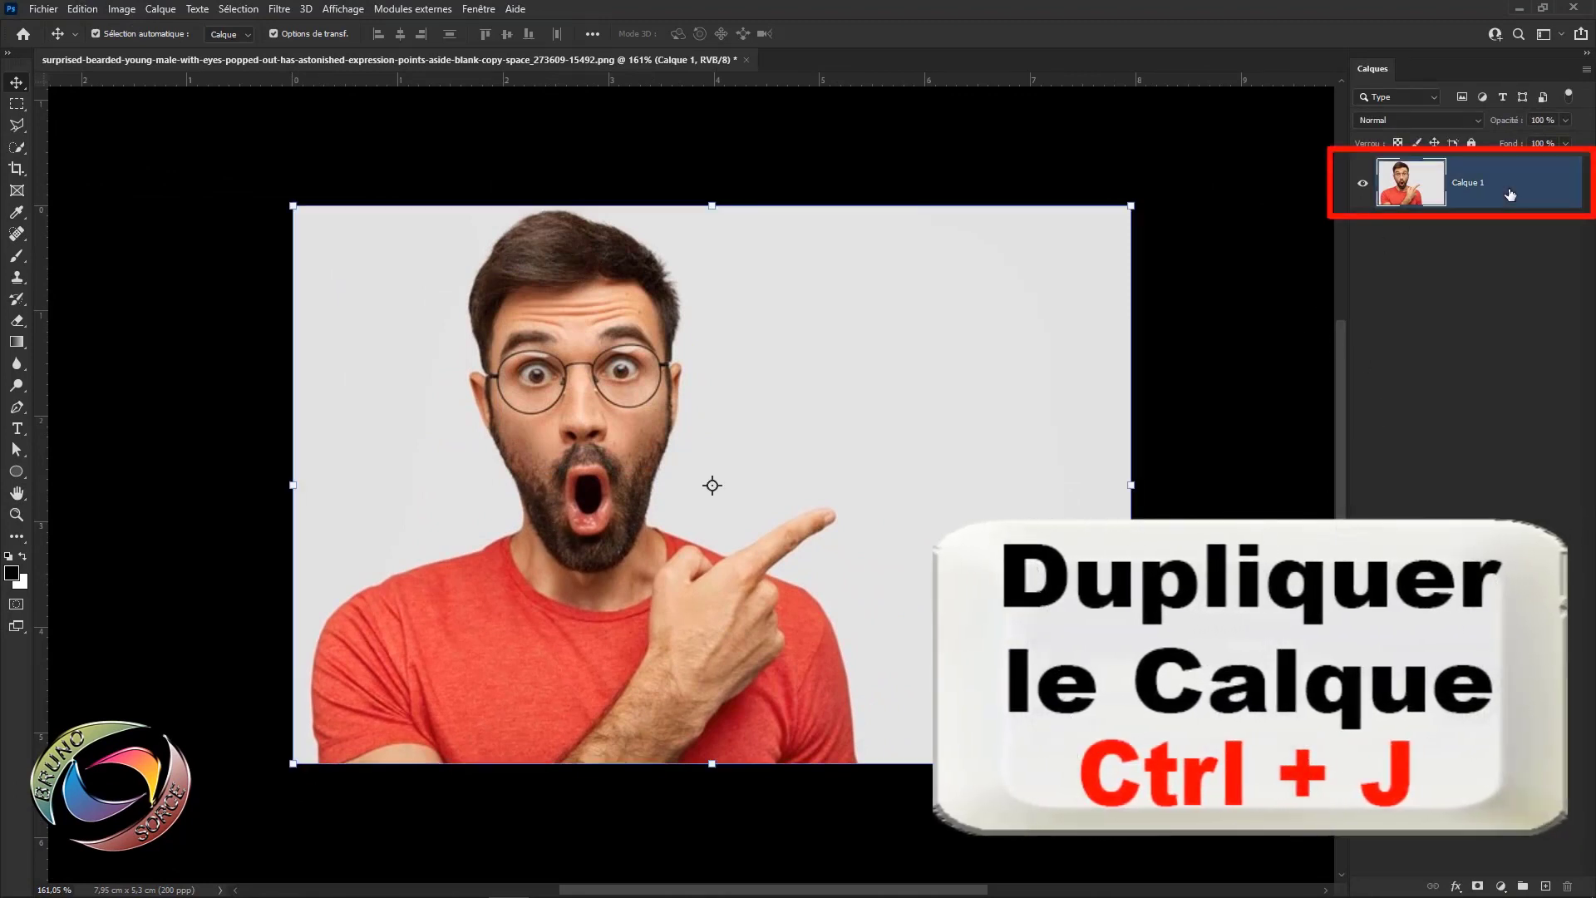
key("ctrl+j")
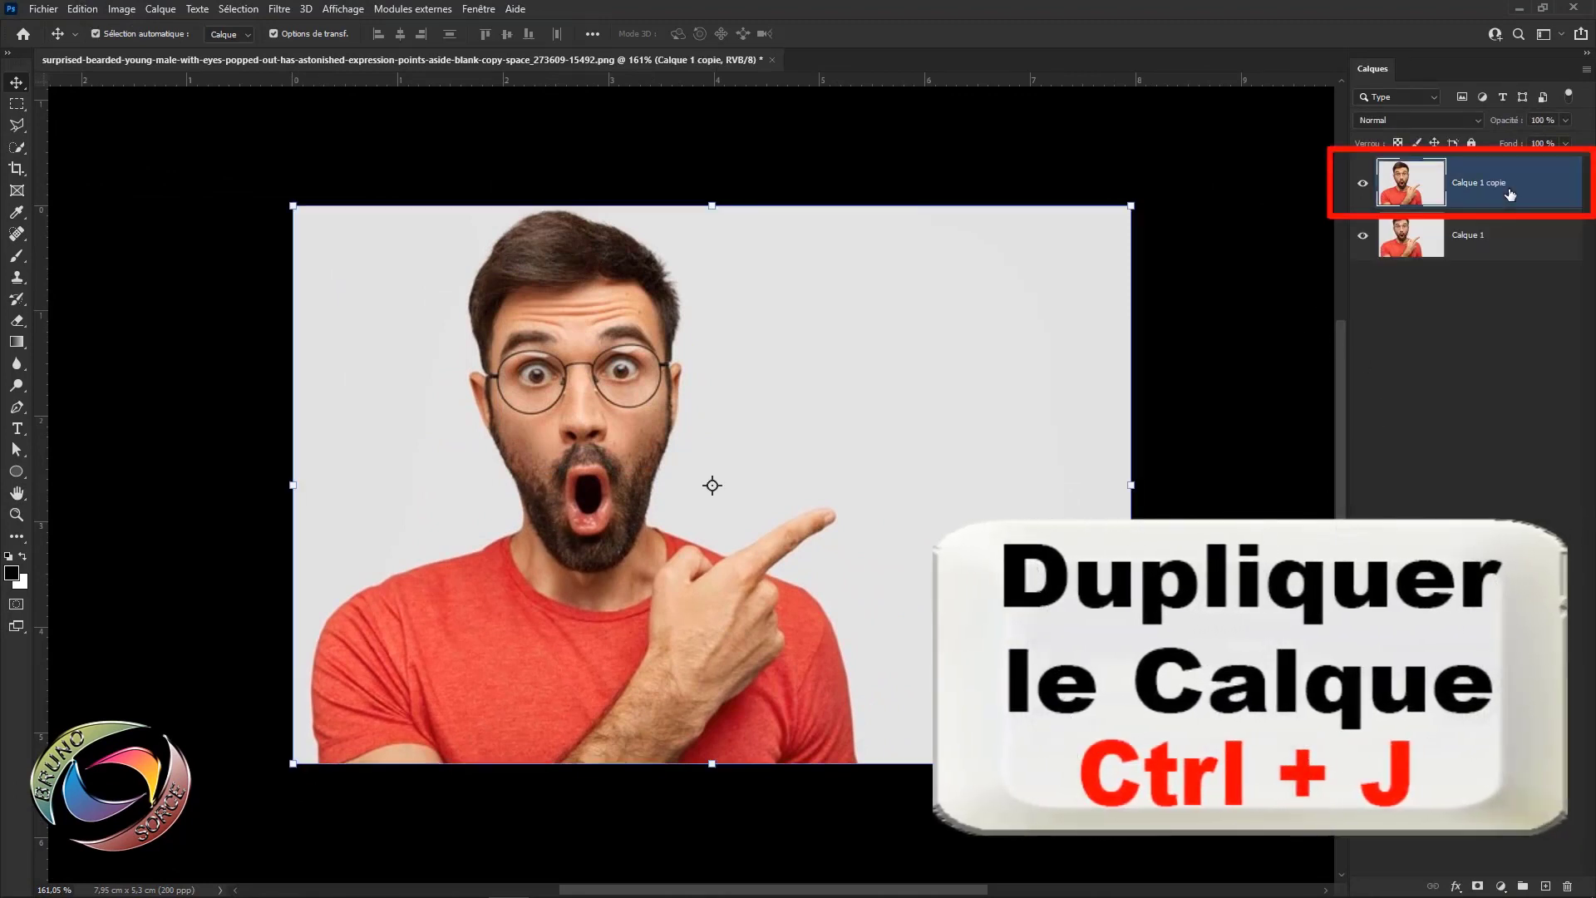
left_click(1362, 235)
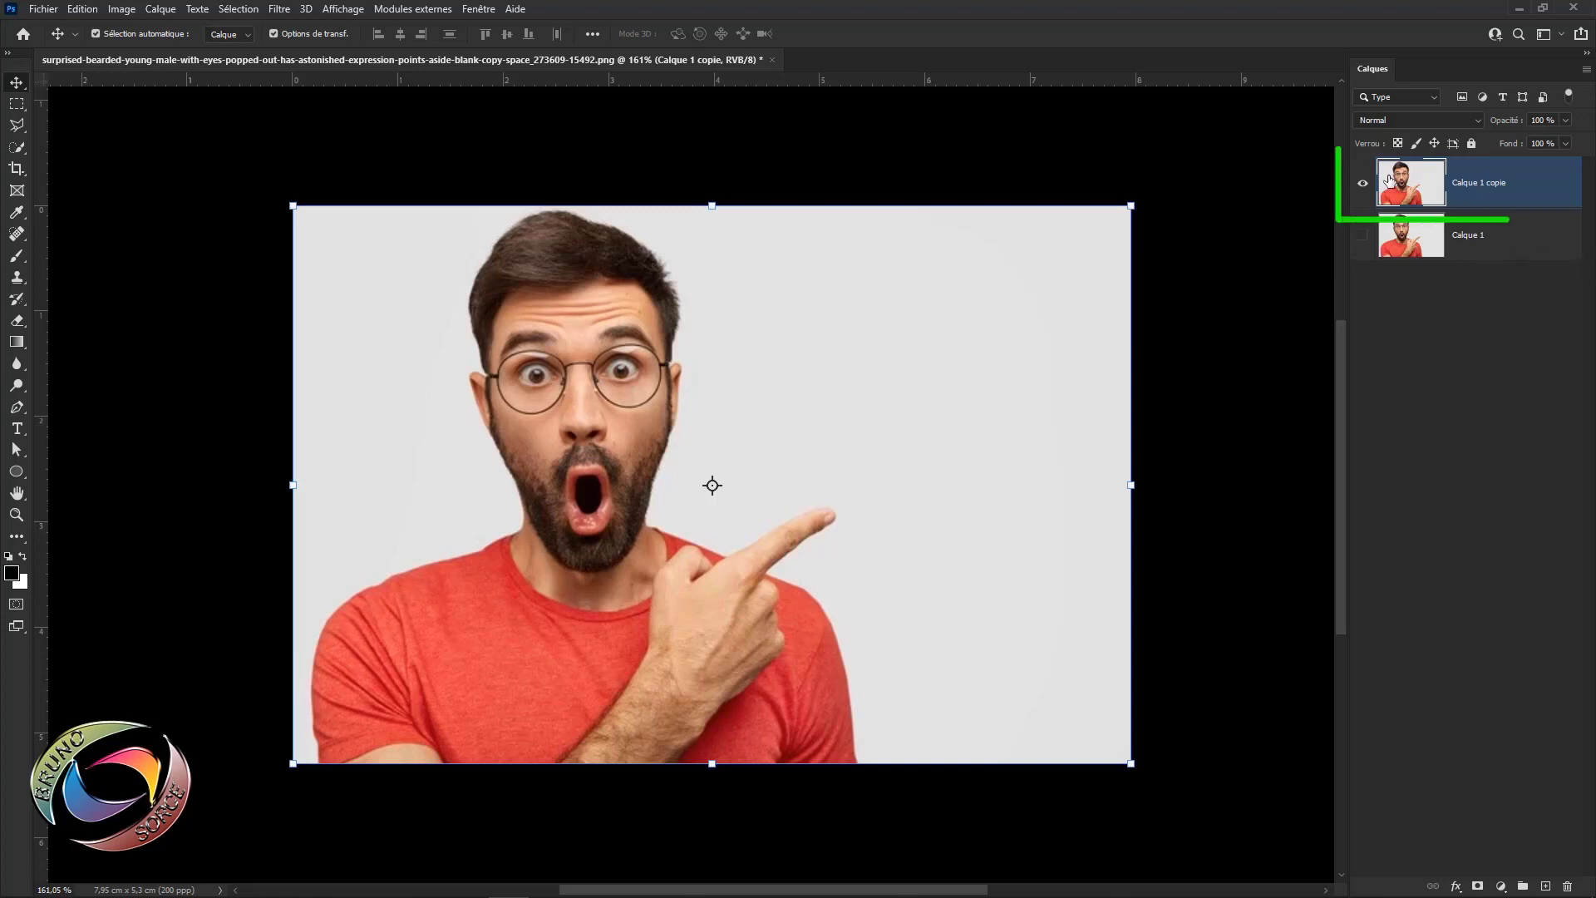
- Convert the Calque 1 copie layer into a smart object
right_click(1533, 187)
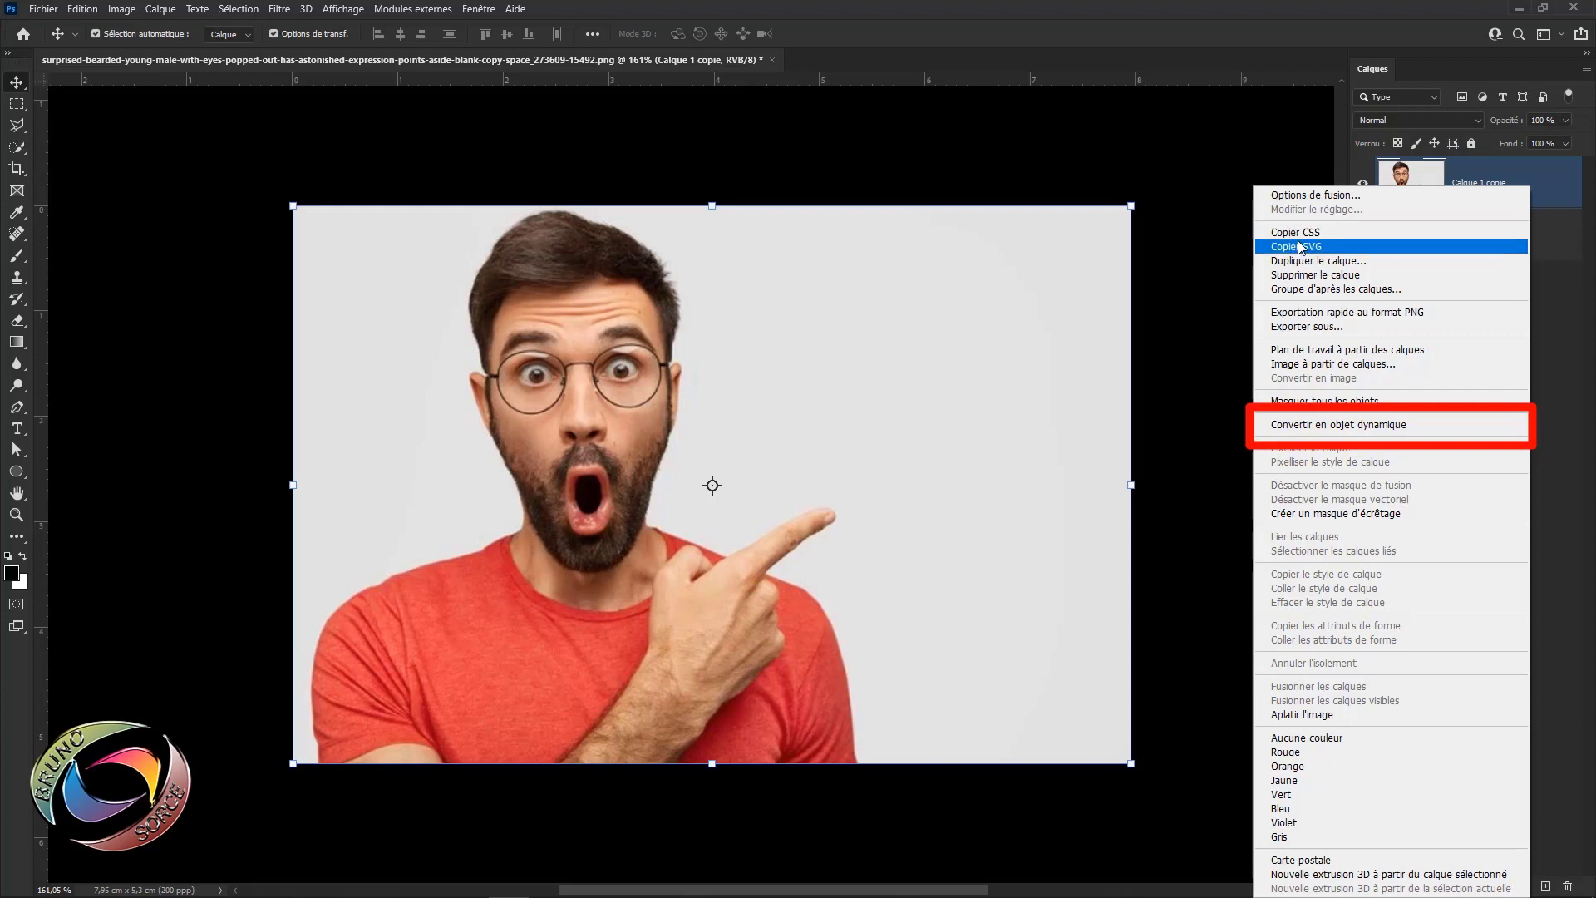
left_click(1310, 426)
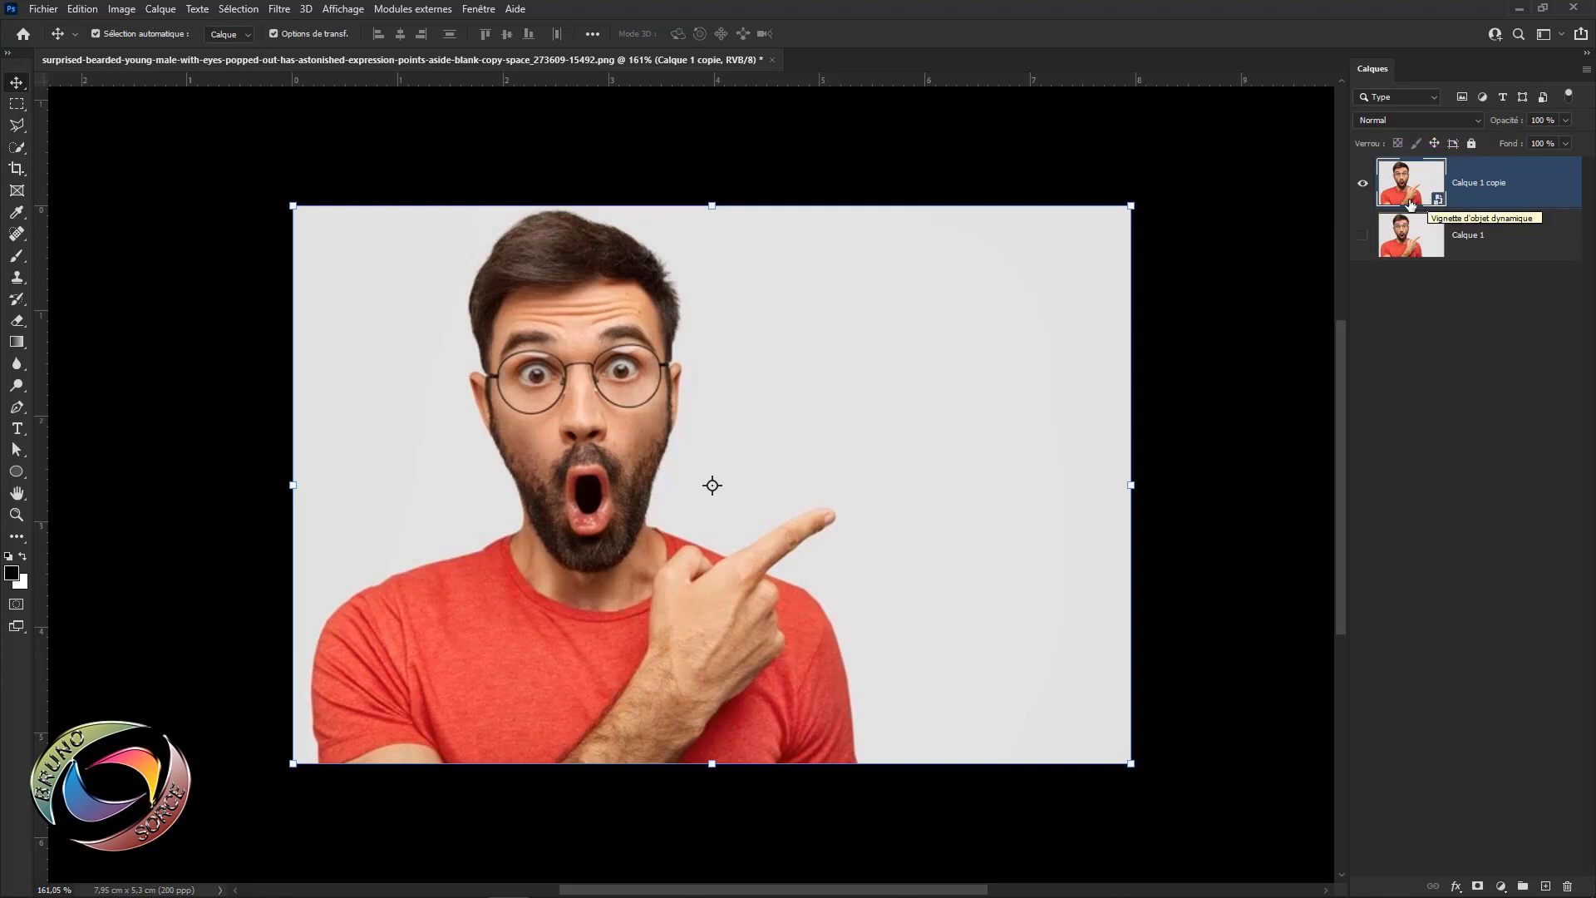
- Open the Smart Sharpen filter (Netteté optimisée) on the smart object and compare the photo with the preview off and on
left_click(277, 10)
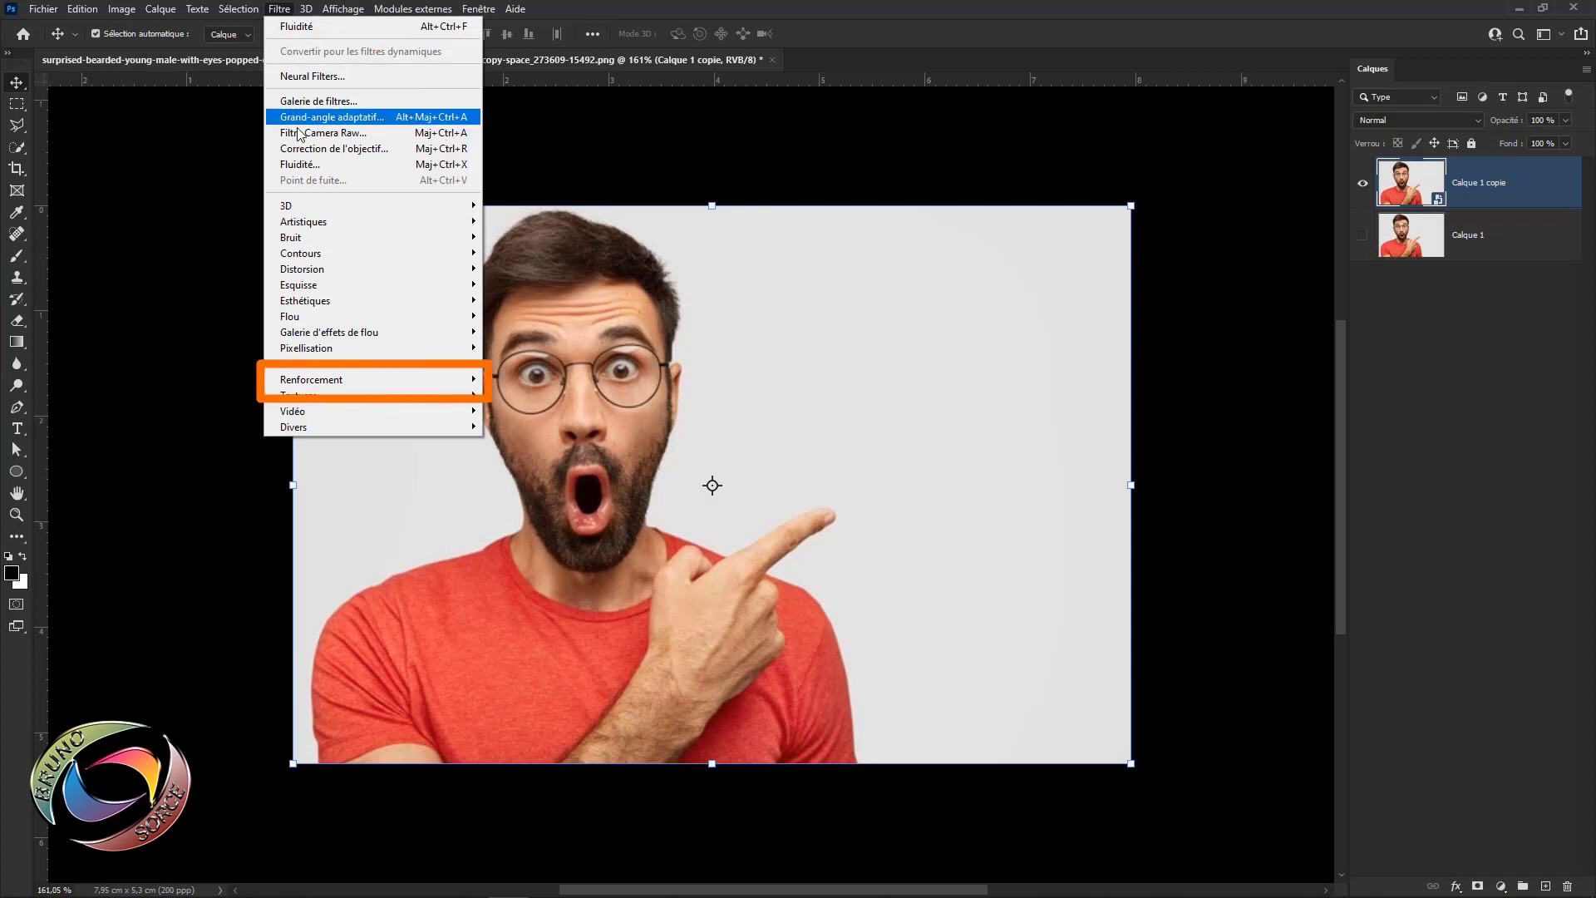
mouse_move(314, 383)
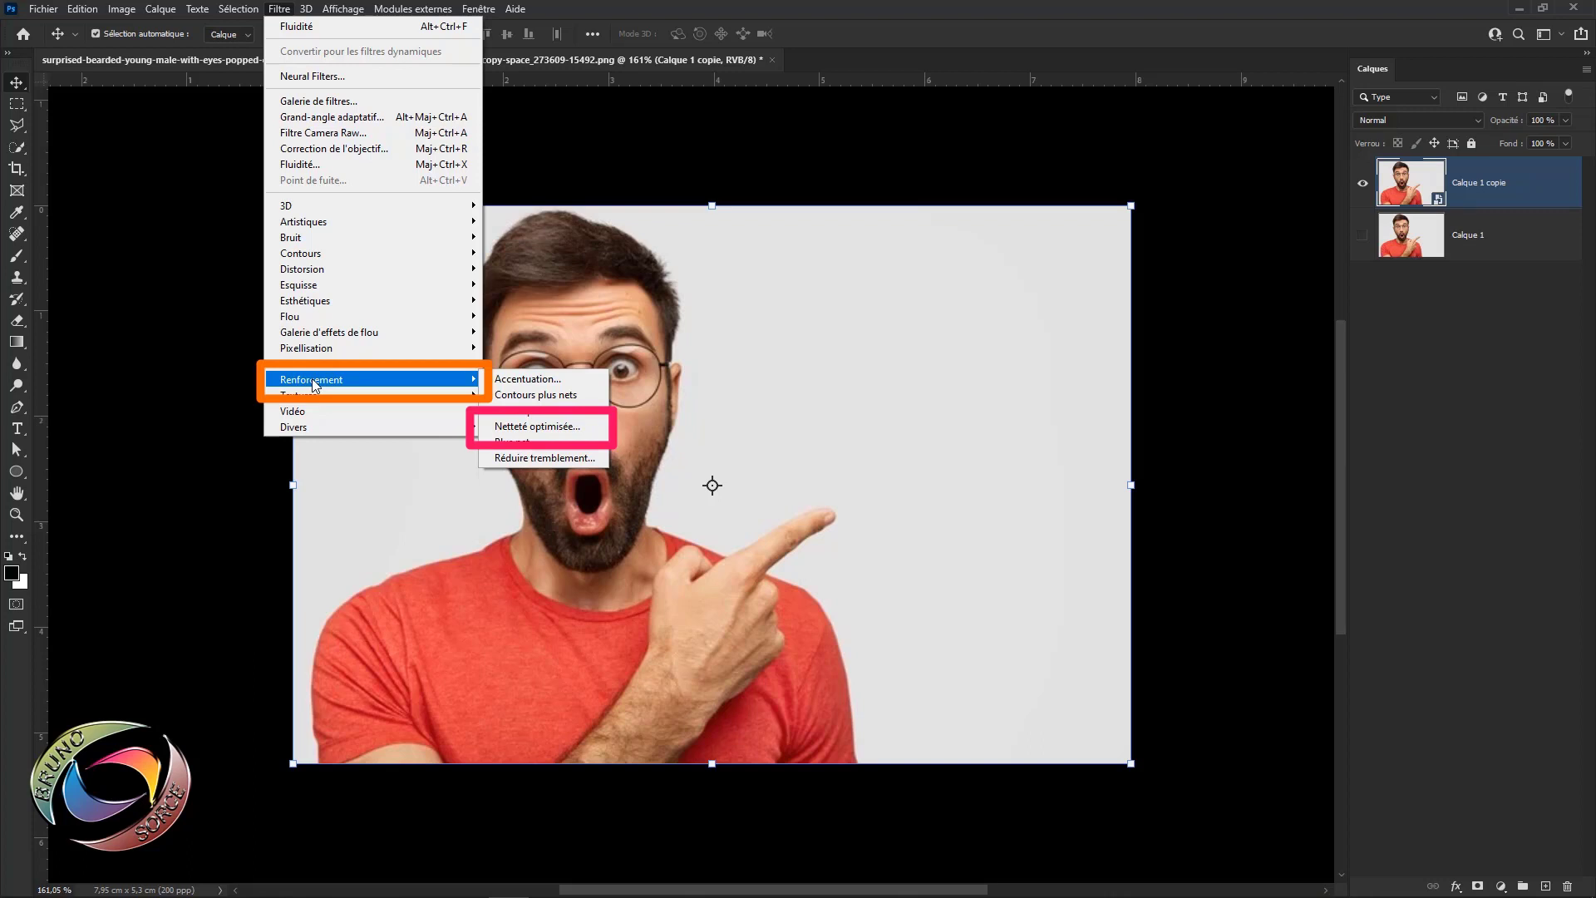
left_click(533, 432)
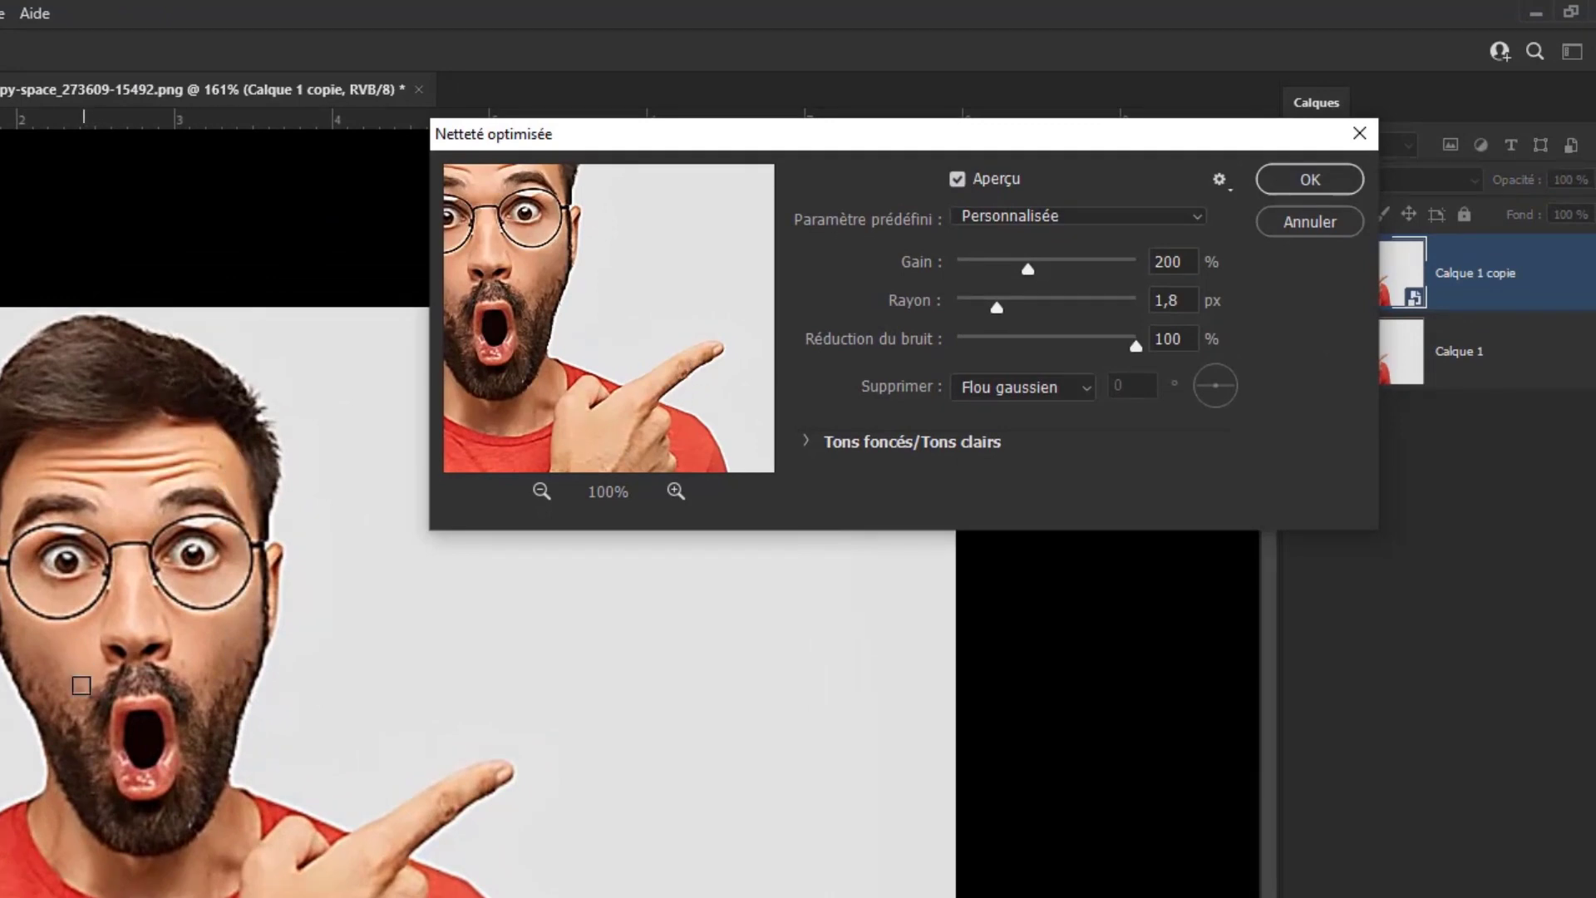
left_click(957, 178)
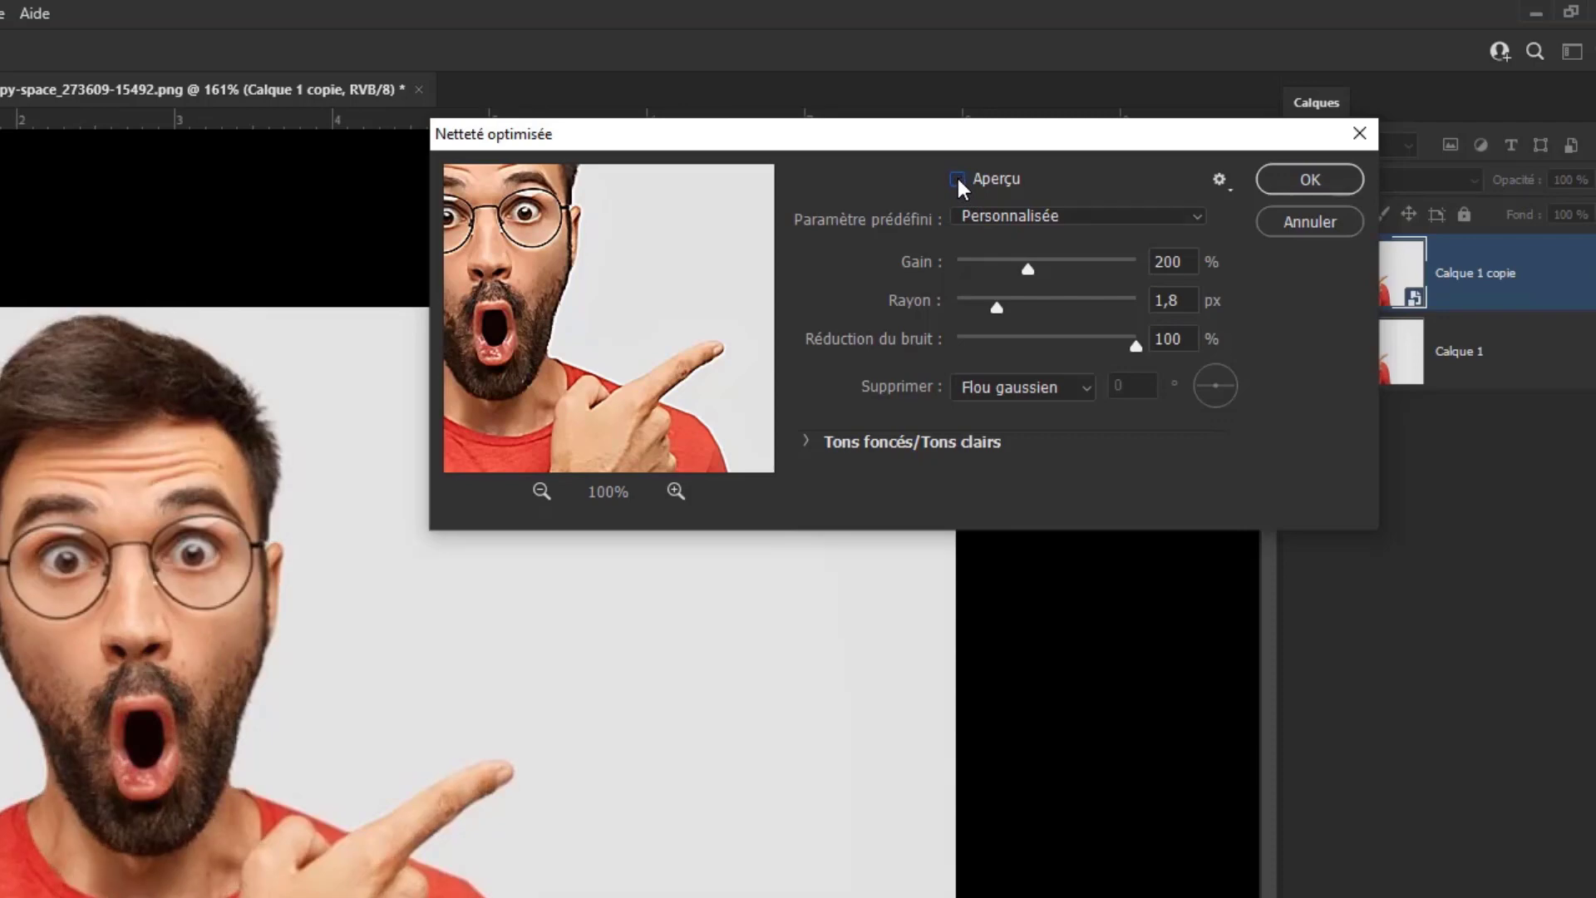
left_click(957, 178)
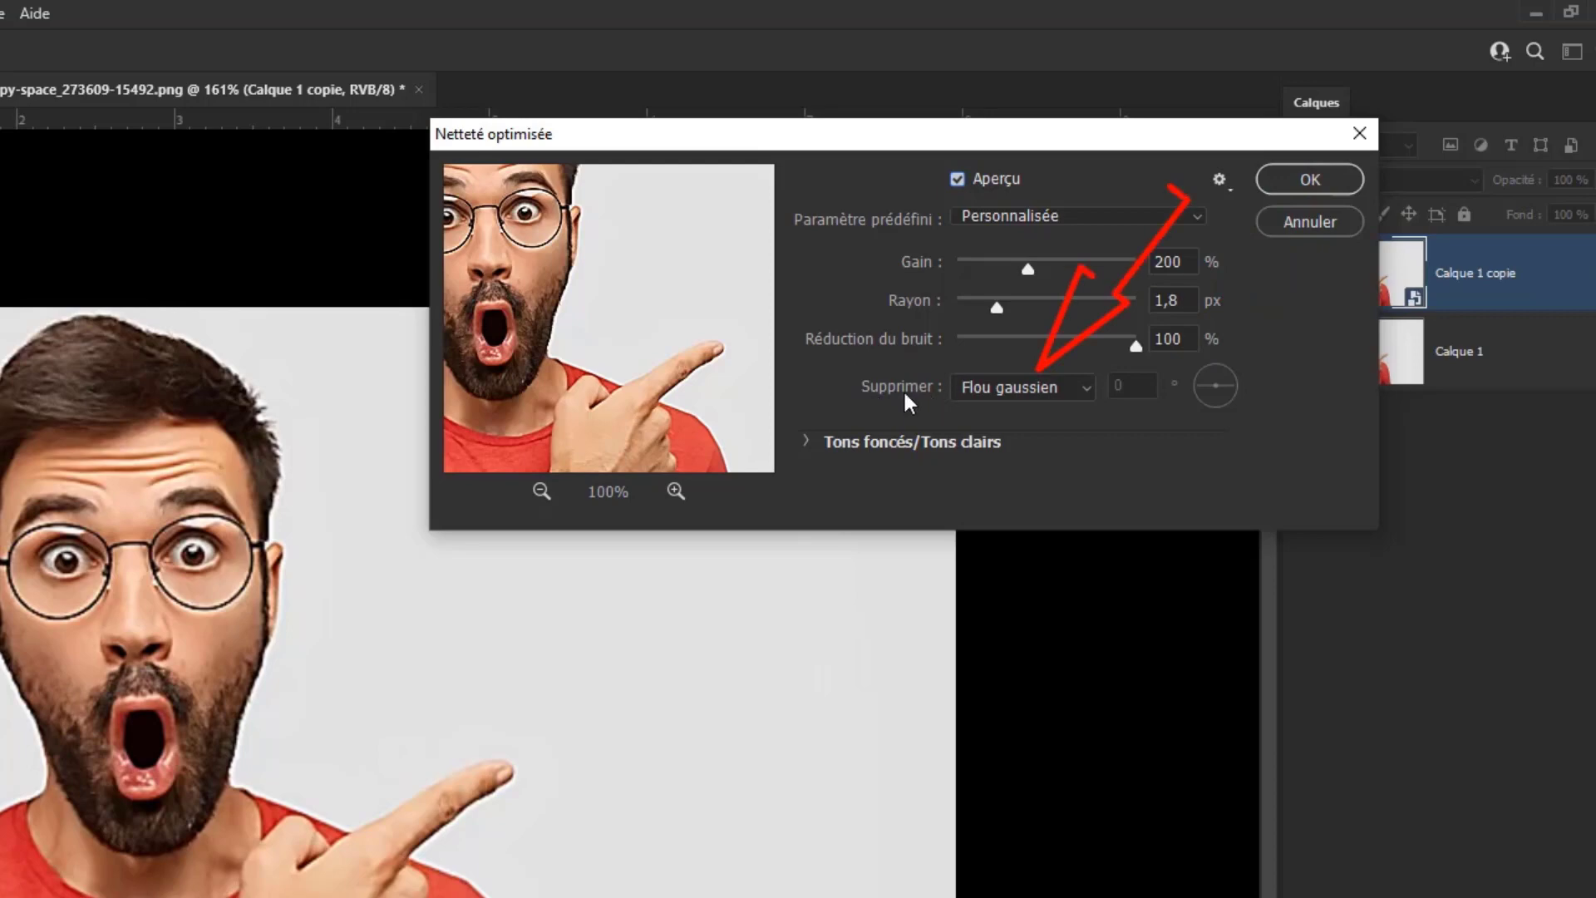
- Try the lens and motion blur removal options, and apply Smart Sharpen with Flou gaussien, gain 200%, radius 1.8 px and noise reduction 100%
left_click(1050, 396)
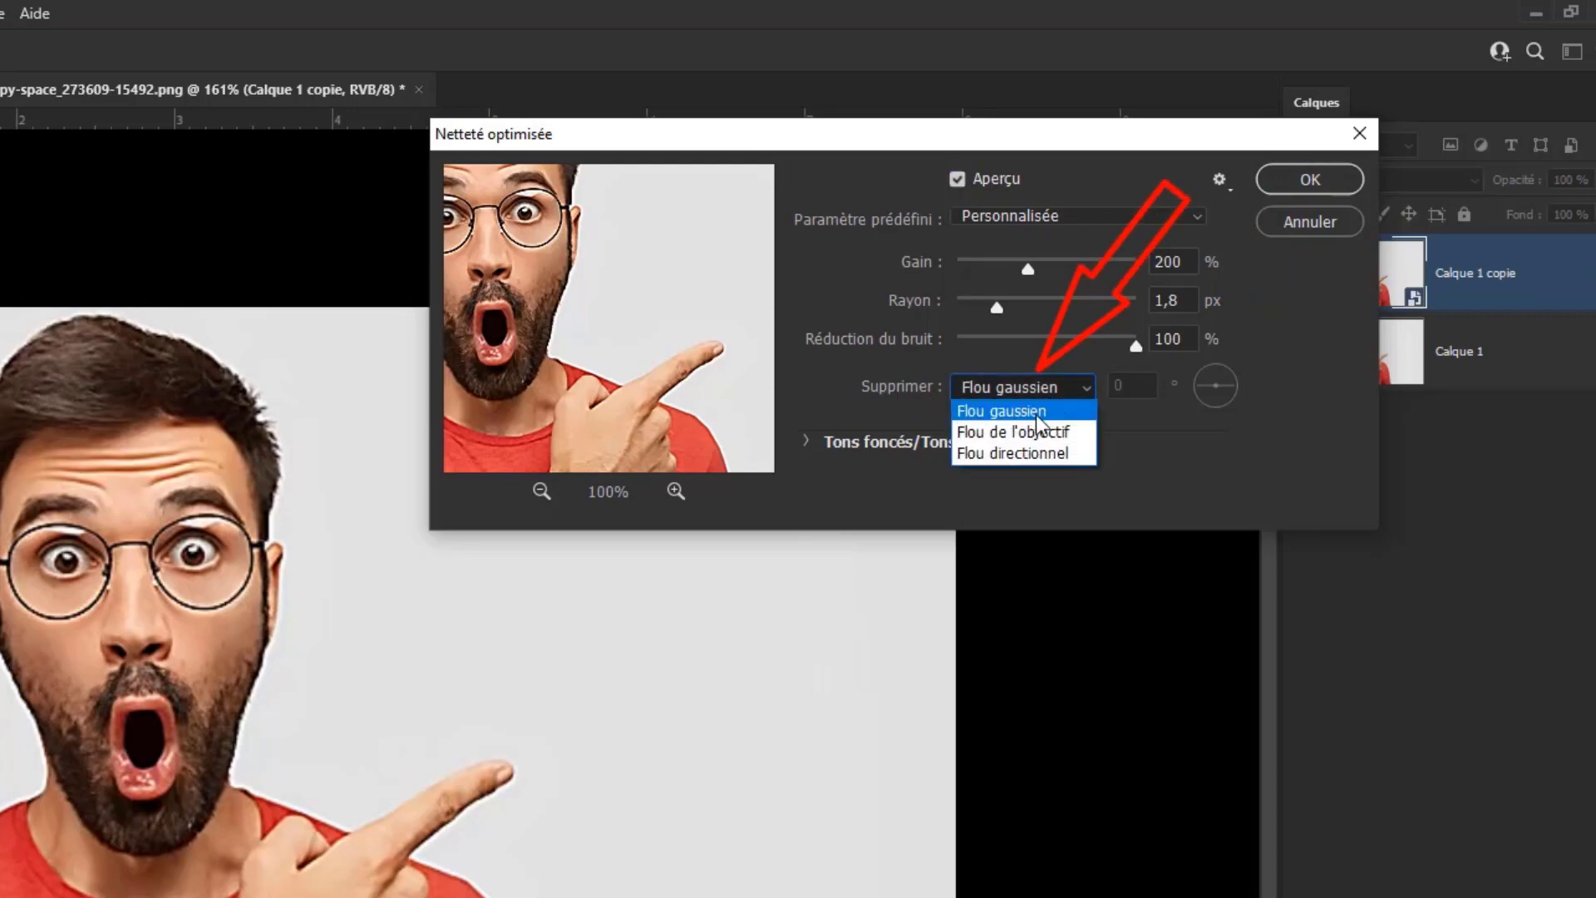
left_click(1026, 434)
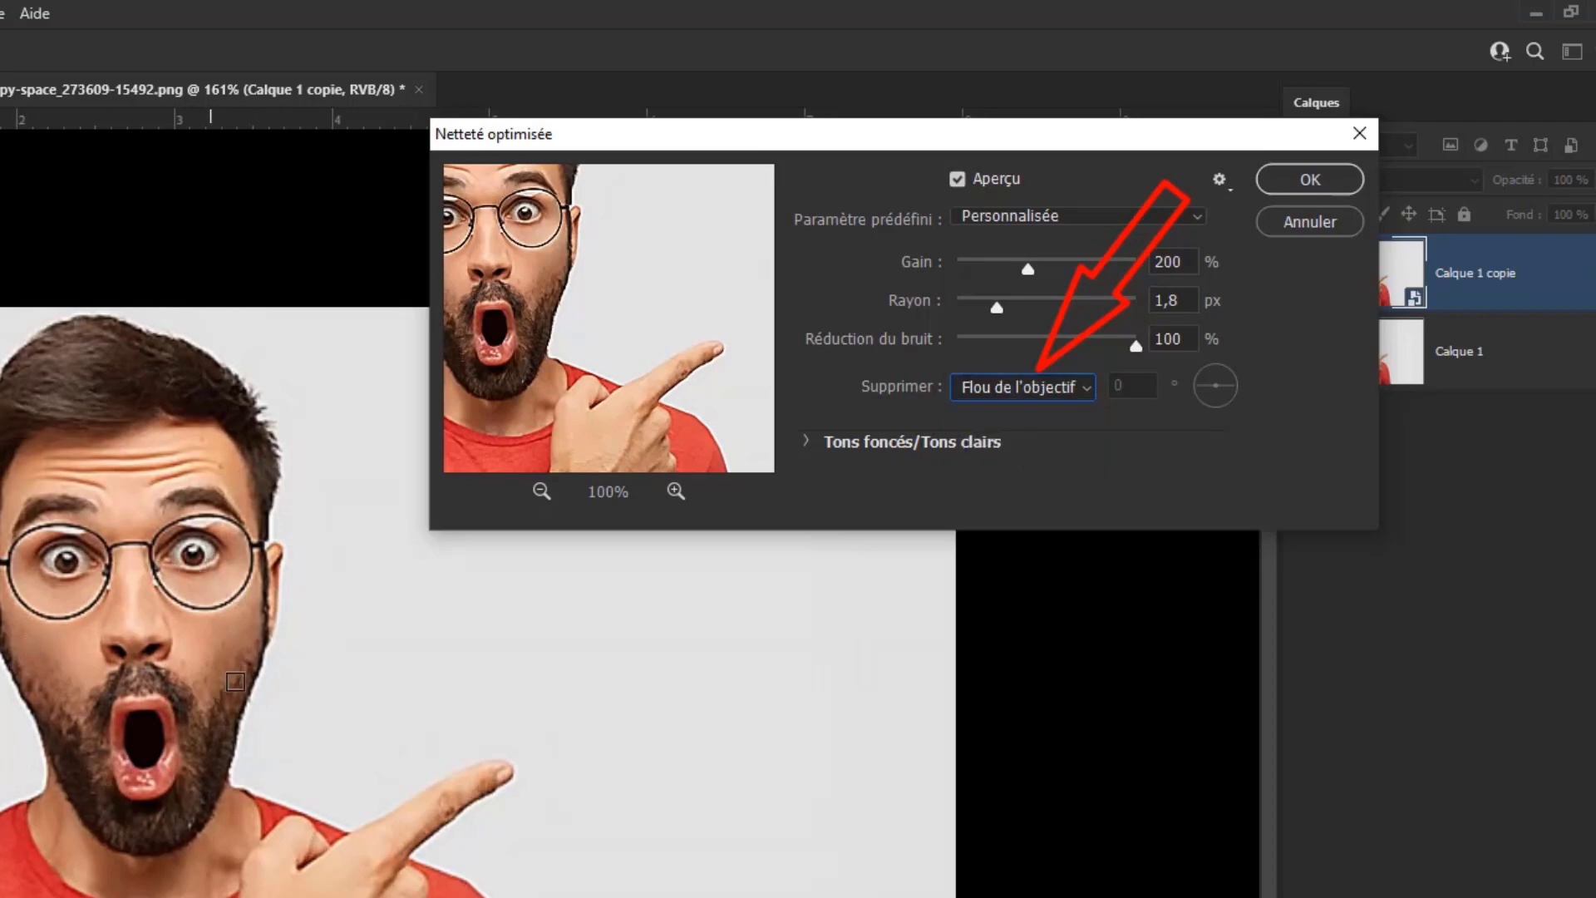
left_click(1084, 390)
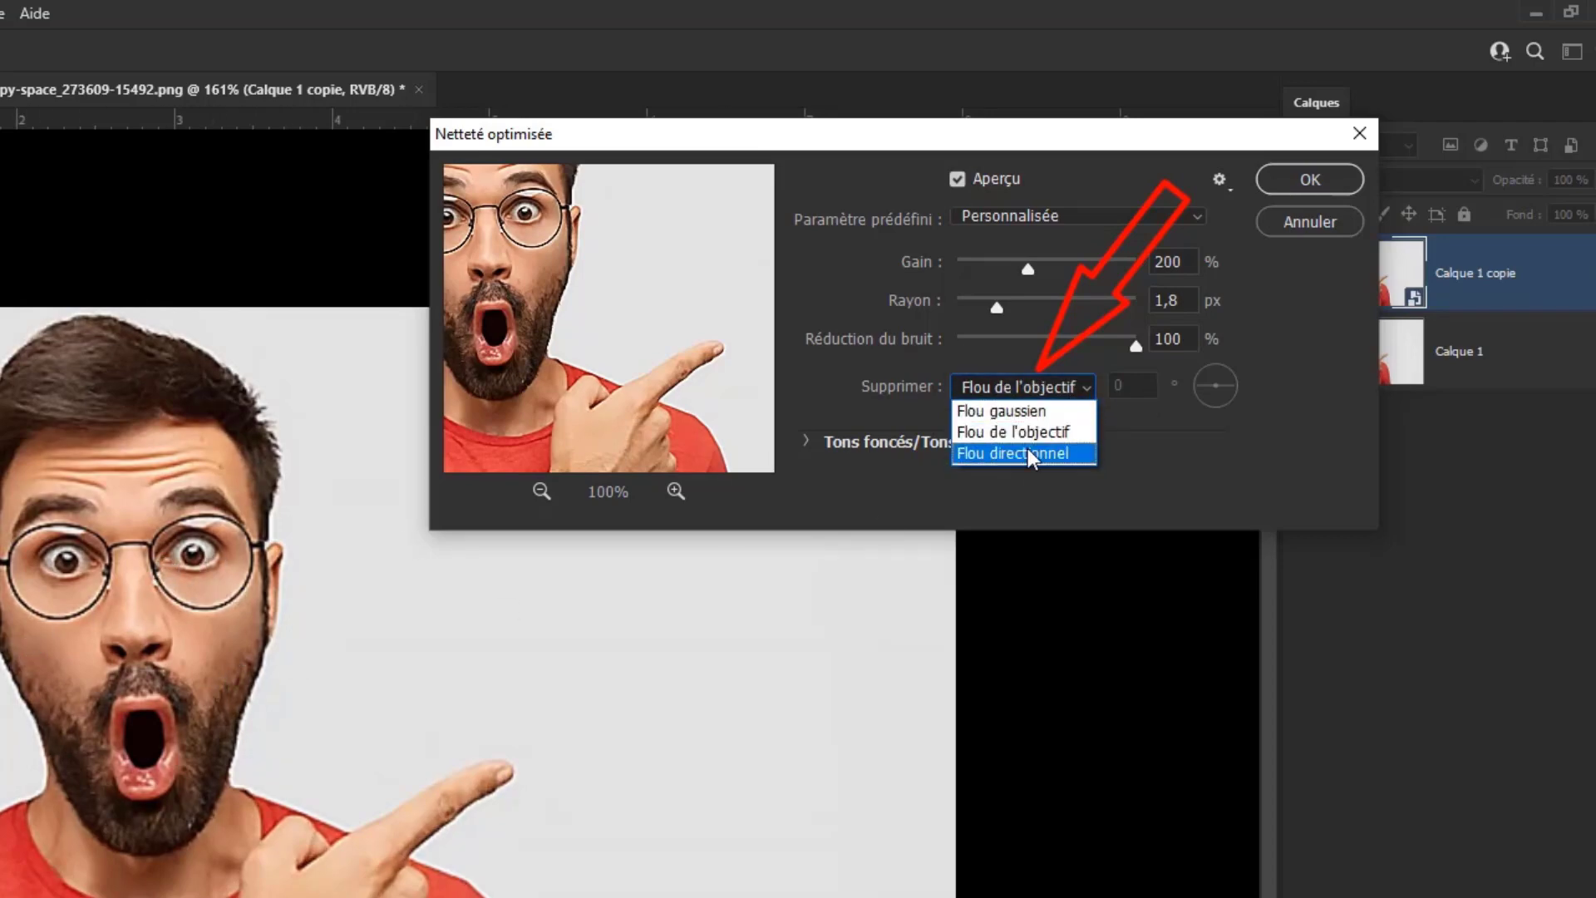
left_click(1017, 457)
left_click(1039, 387)
left_click(1045, 409)
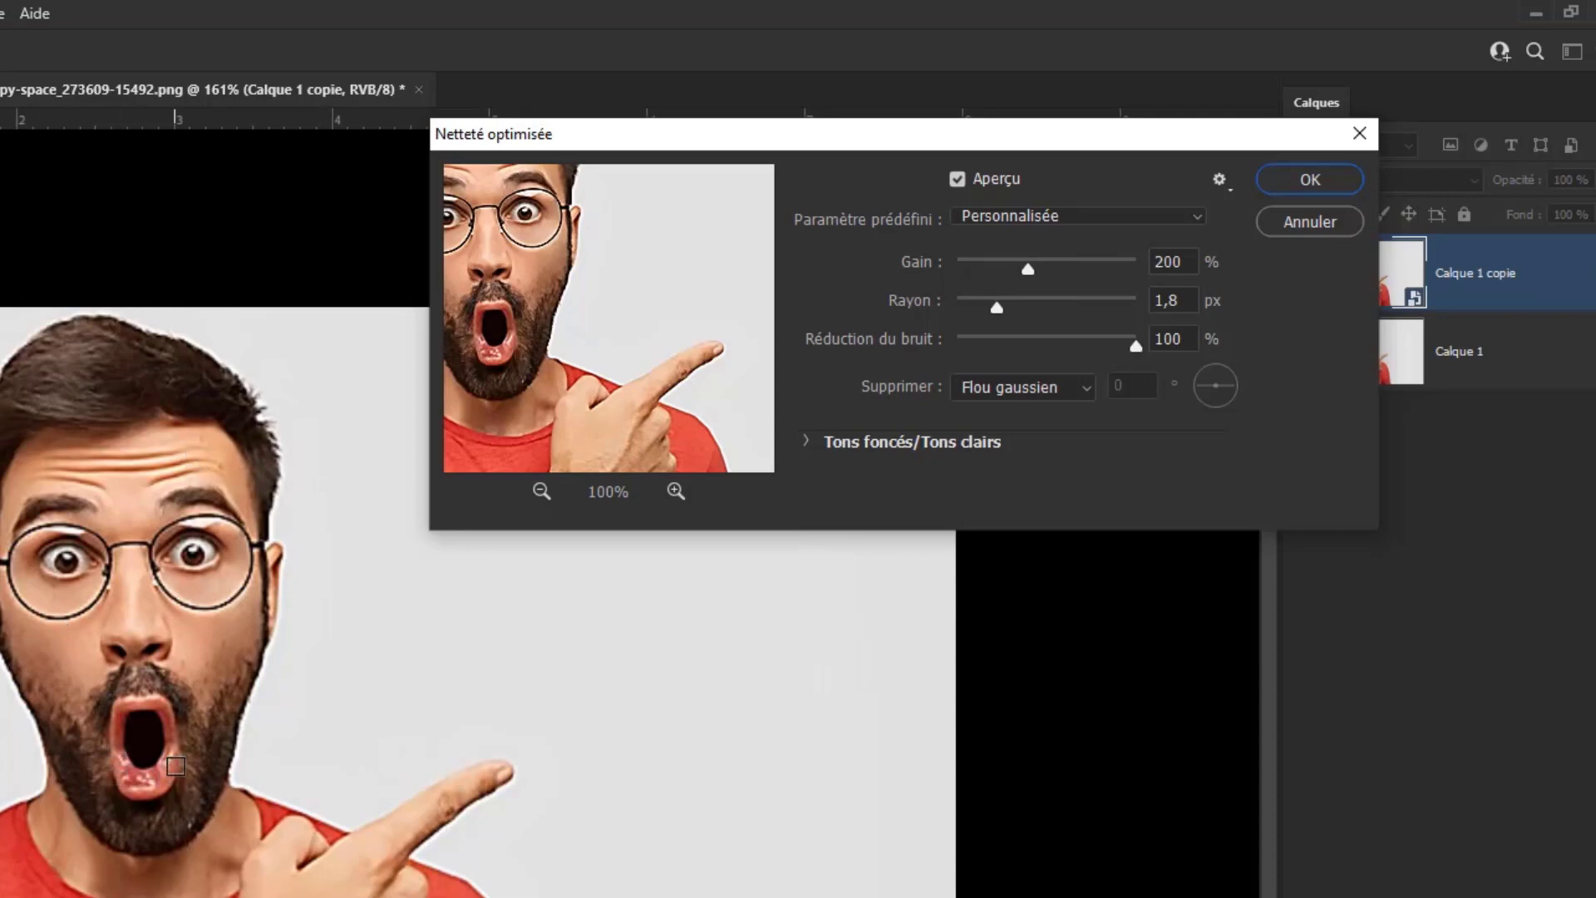
left_click(1338, 181)
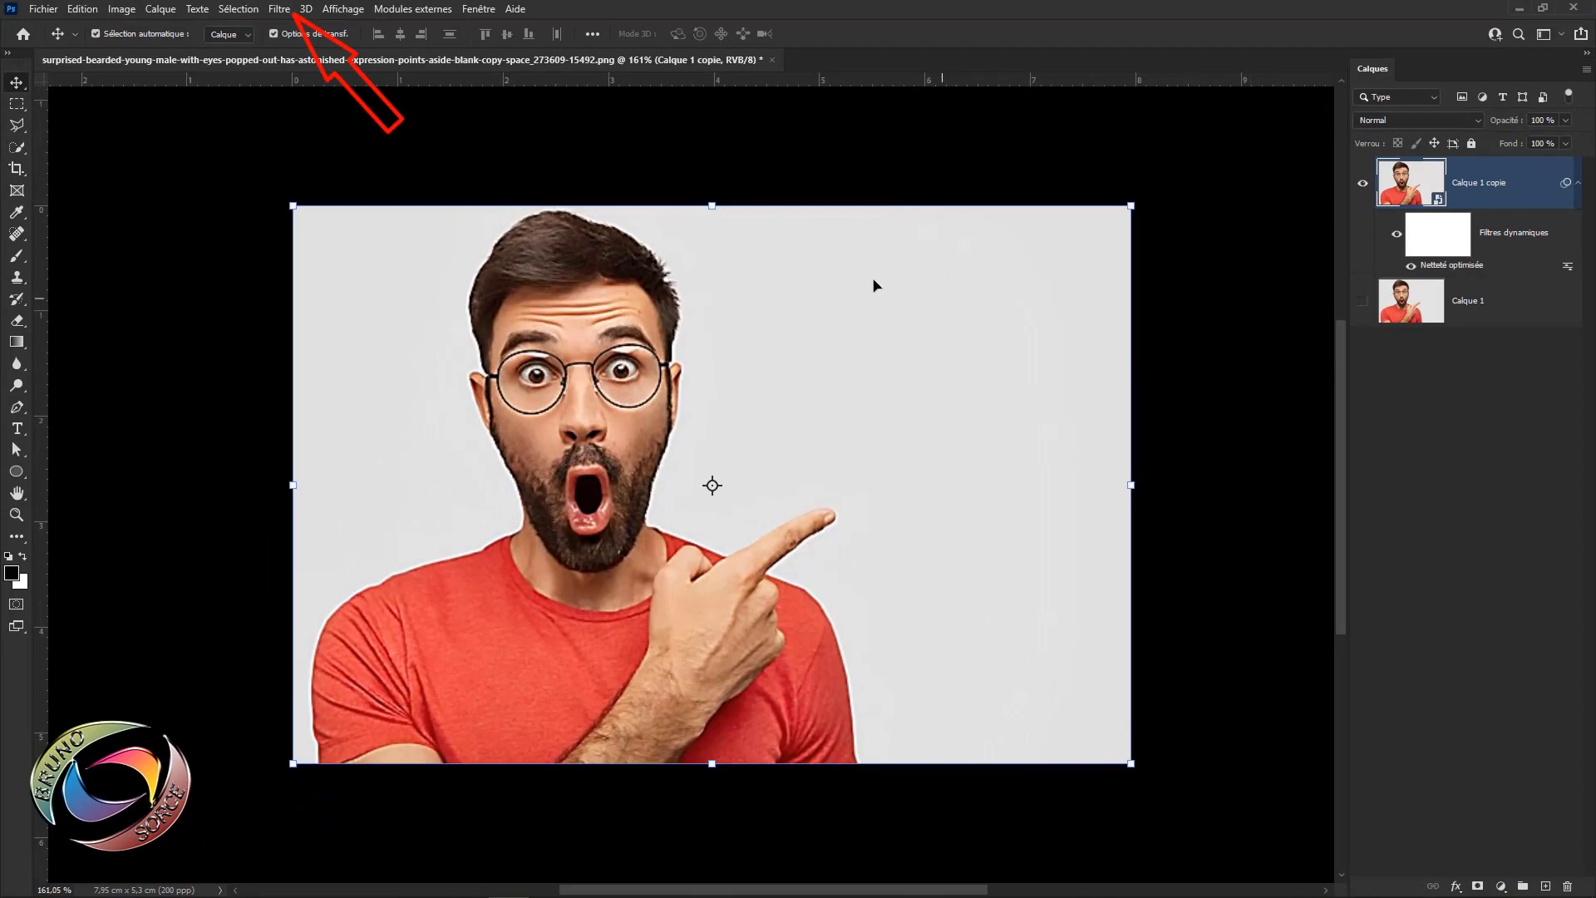
- Apply the Peinture à l'huile filter to the smart object with Stylisation 1,0, Netteté 0,4, Echelle 8,0, Grosseur 1,0 and Eclairage off
left_click(278, 11)
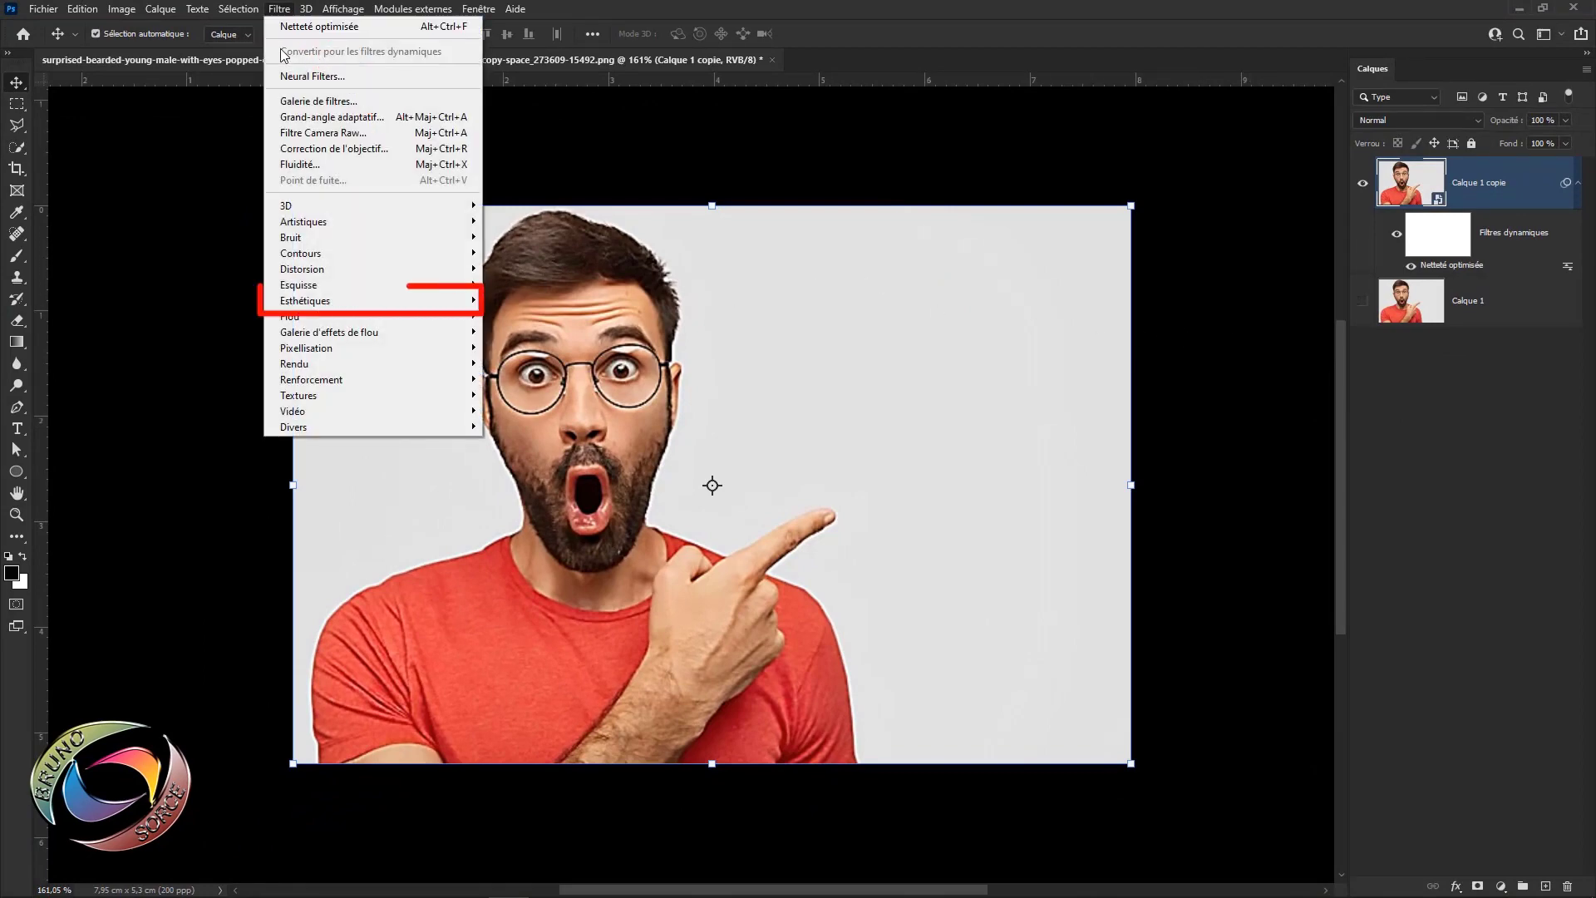
mouse_move(293, 303)
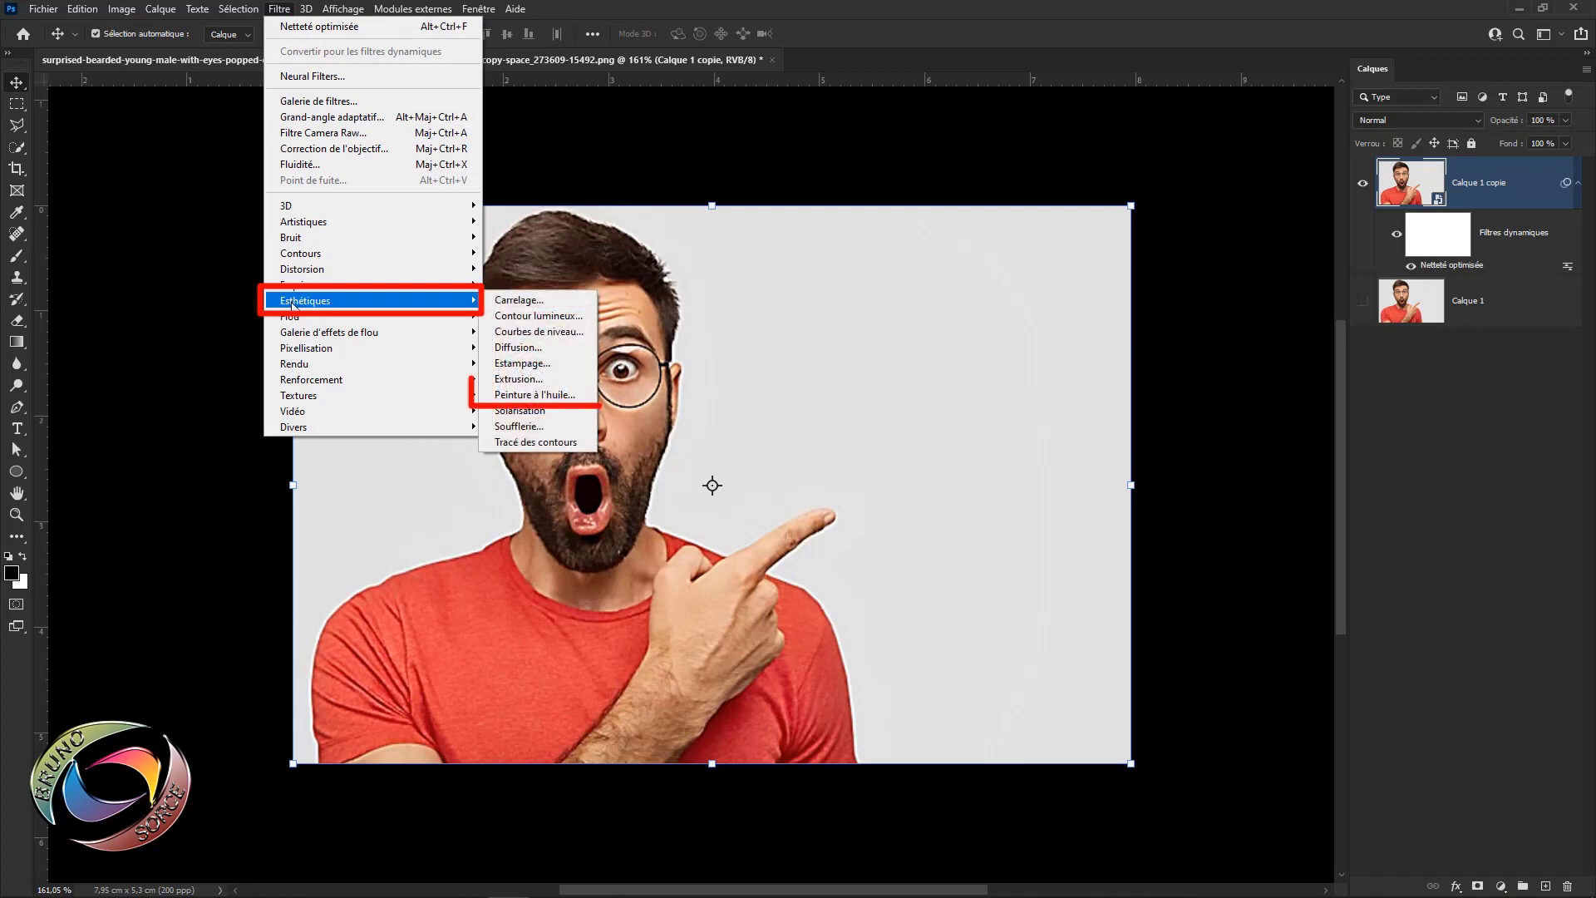
left_click(517, 396)
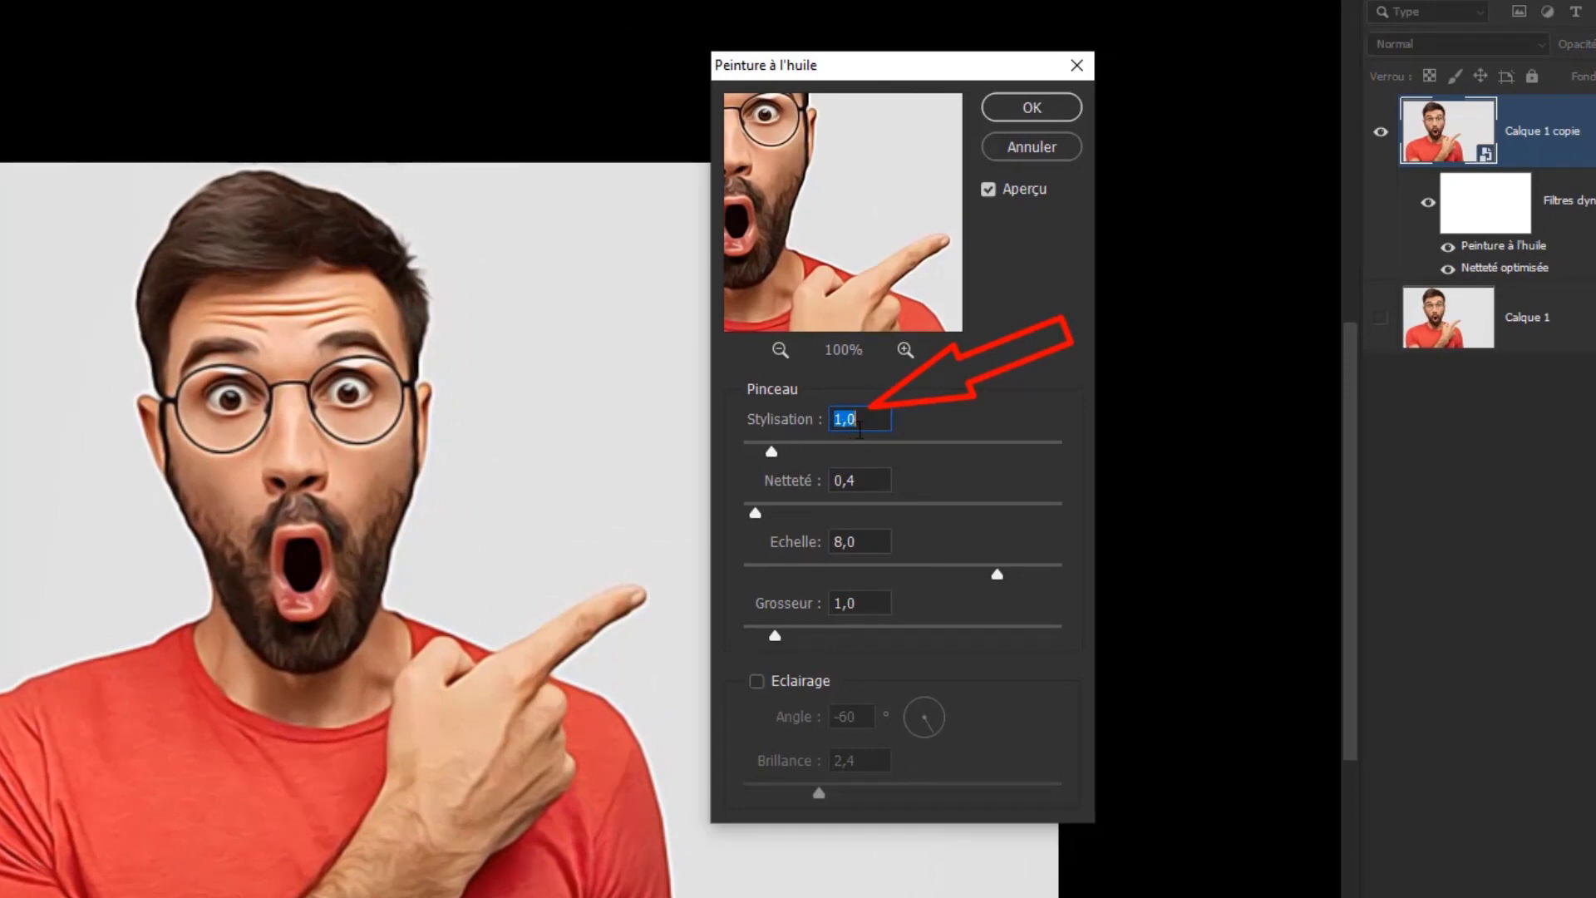
key("Tab")
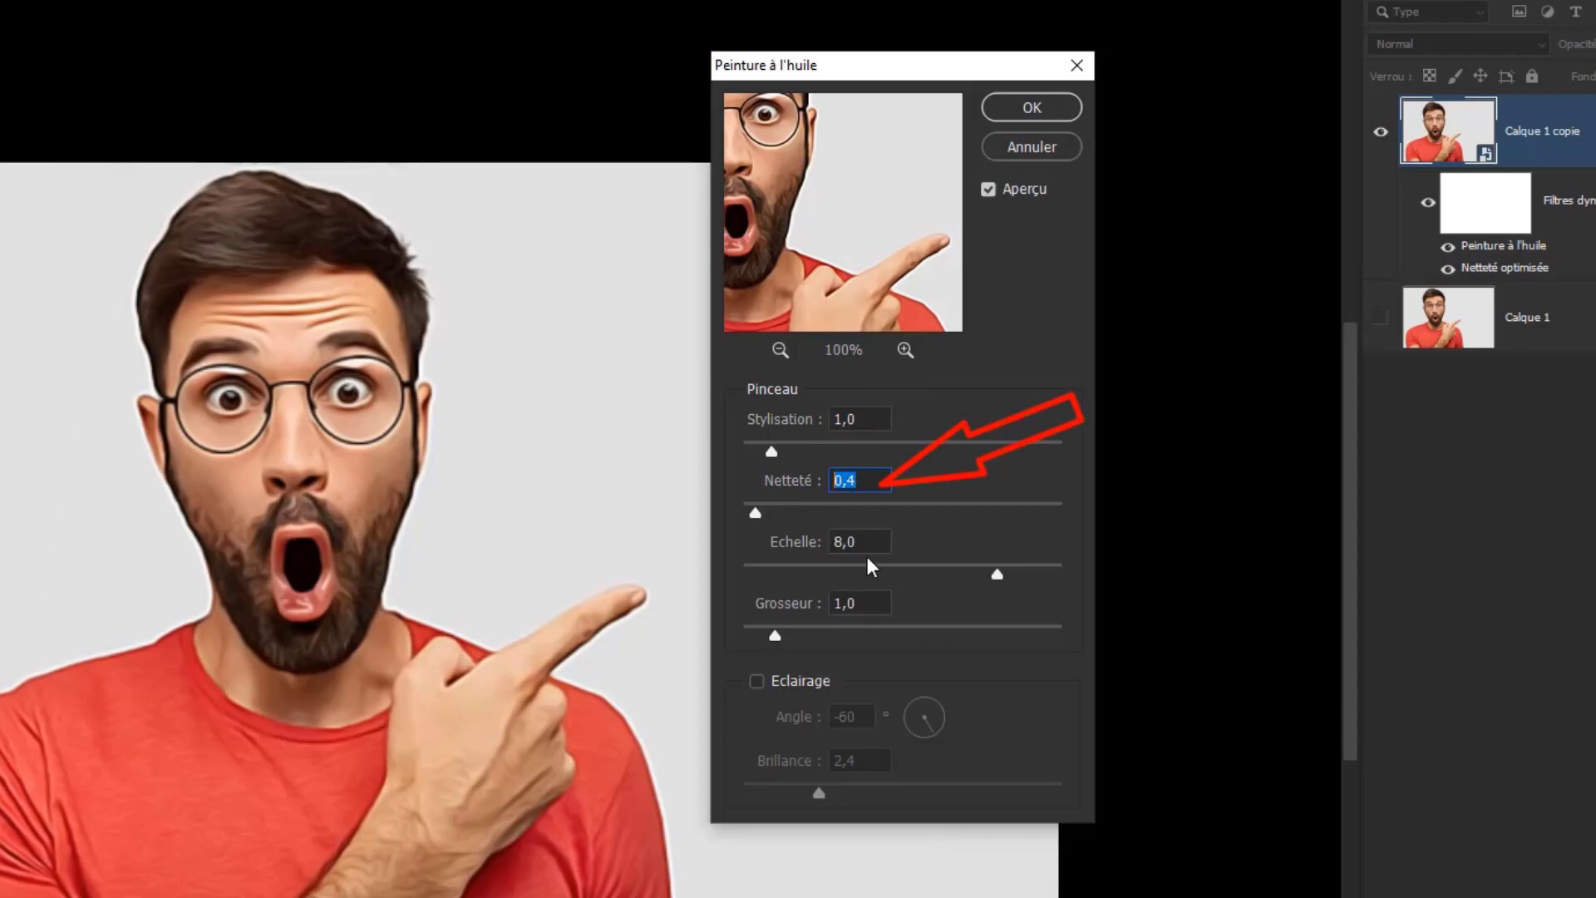
key("Tab")
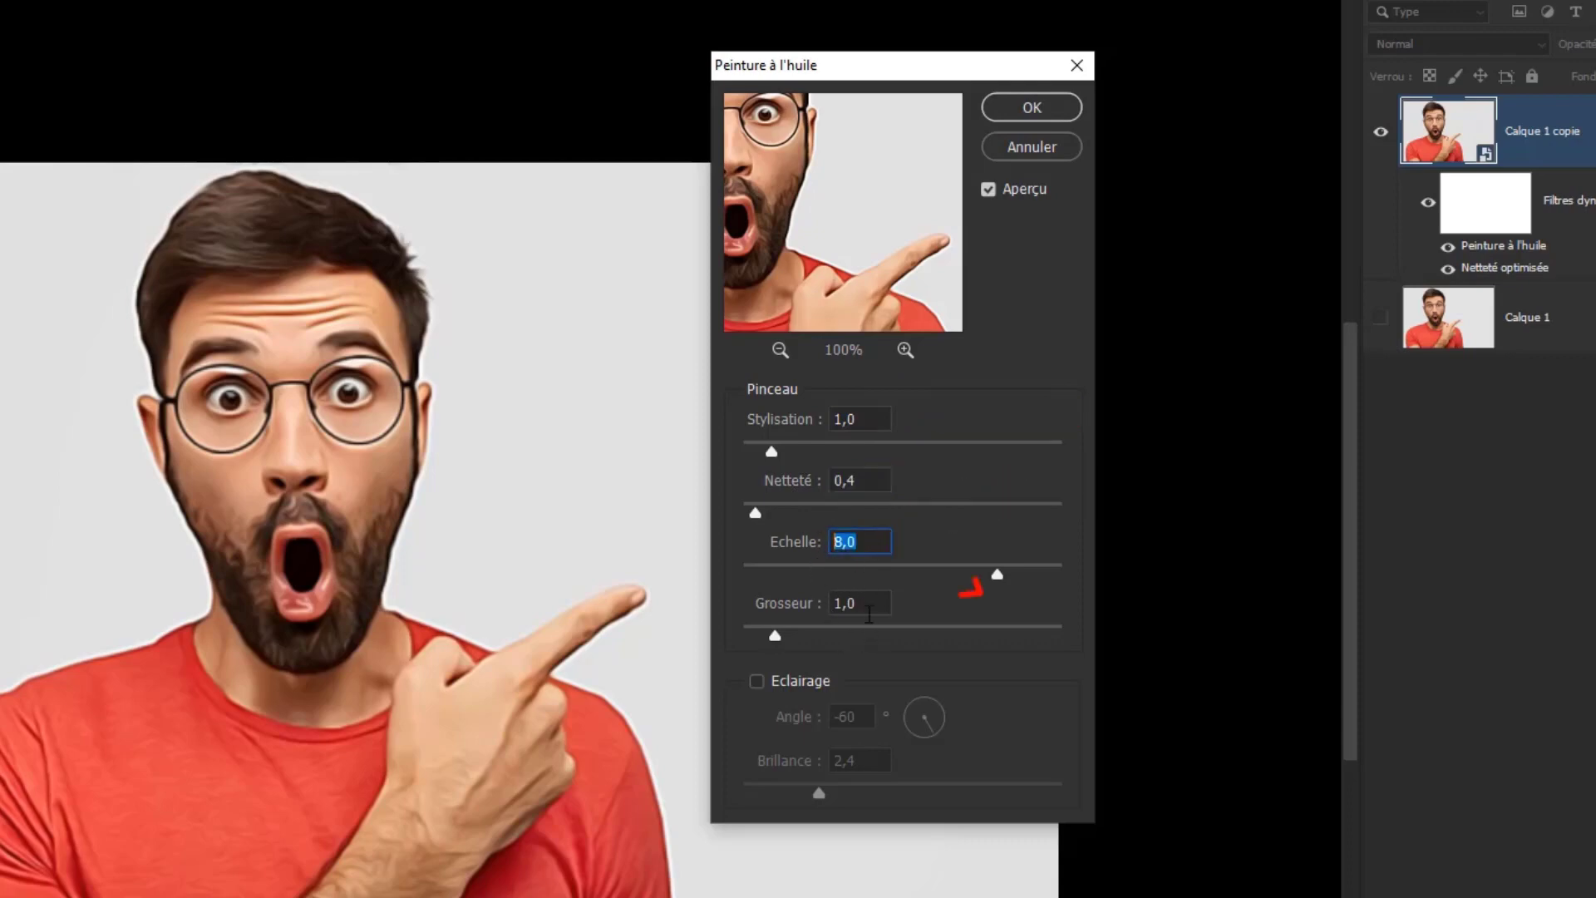
key("Tab")
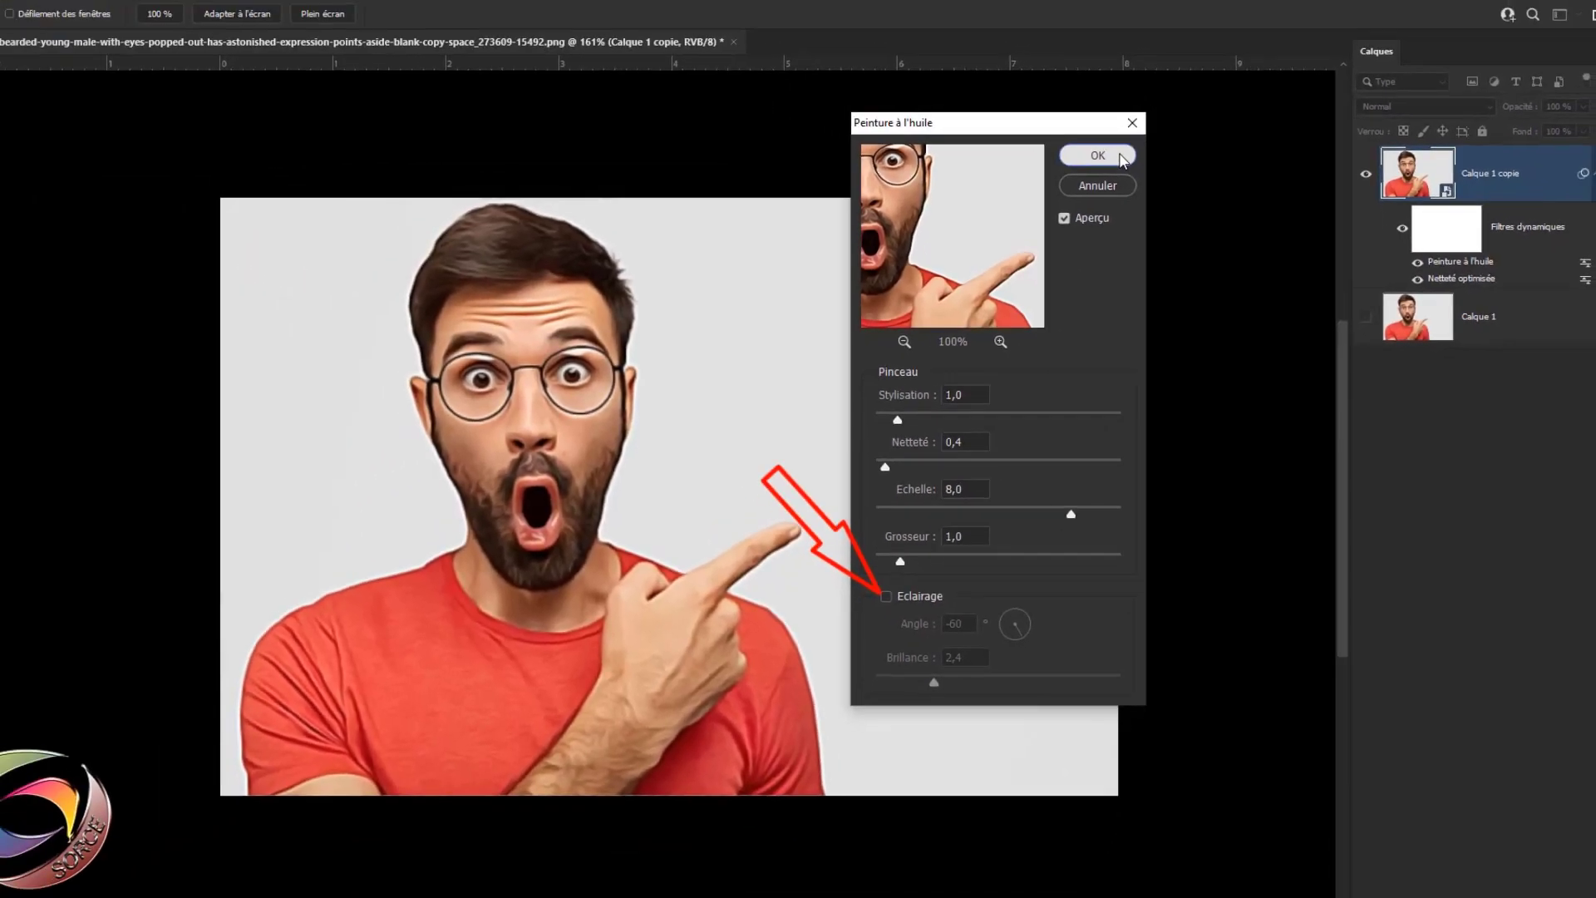
left_click(1063, 109)
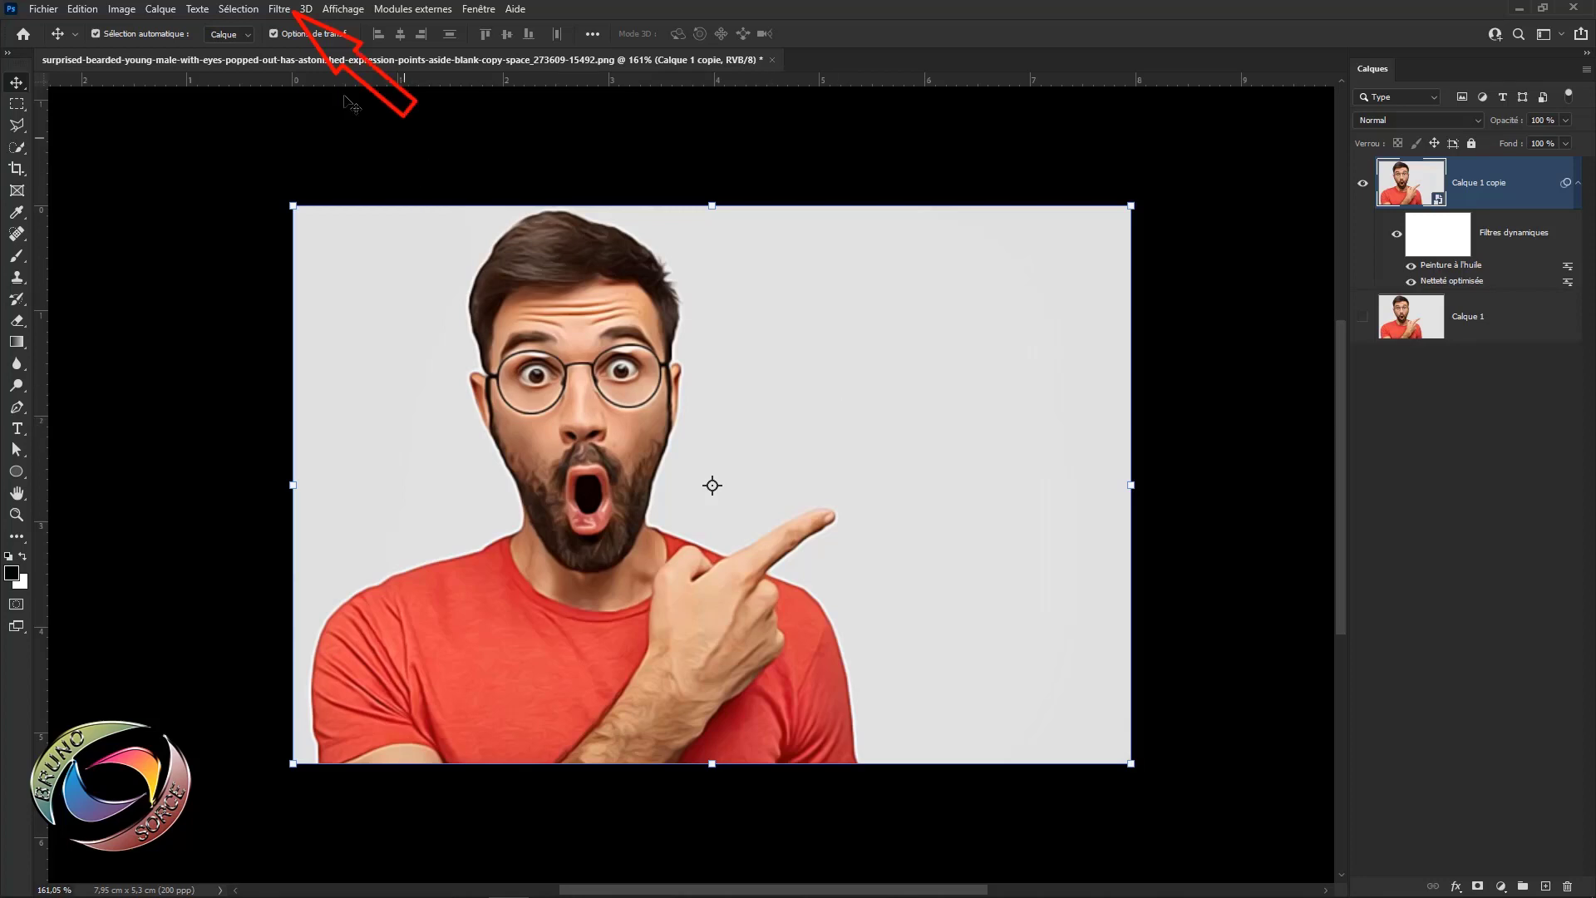
- Apply a second Netteté optimisée with gain 200%, radius 1,8 px, noise reduction 100% and Flou gaussien, and compare the filtered copy with the original
left_click(287, 11)
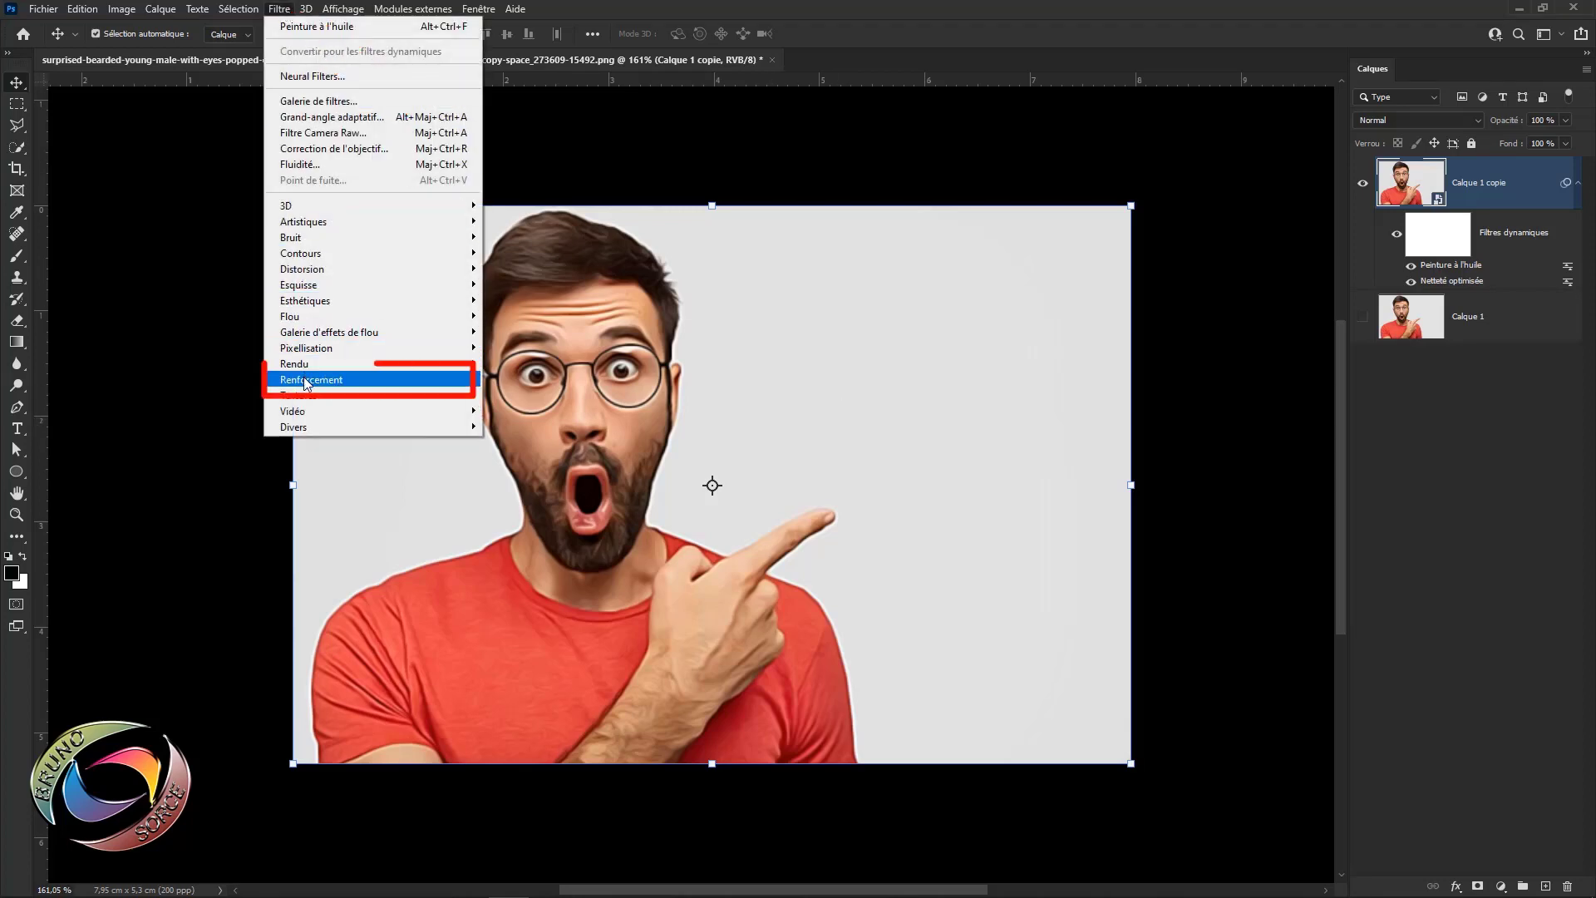
mouse_move(307, 384)
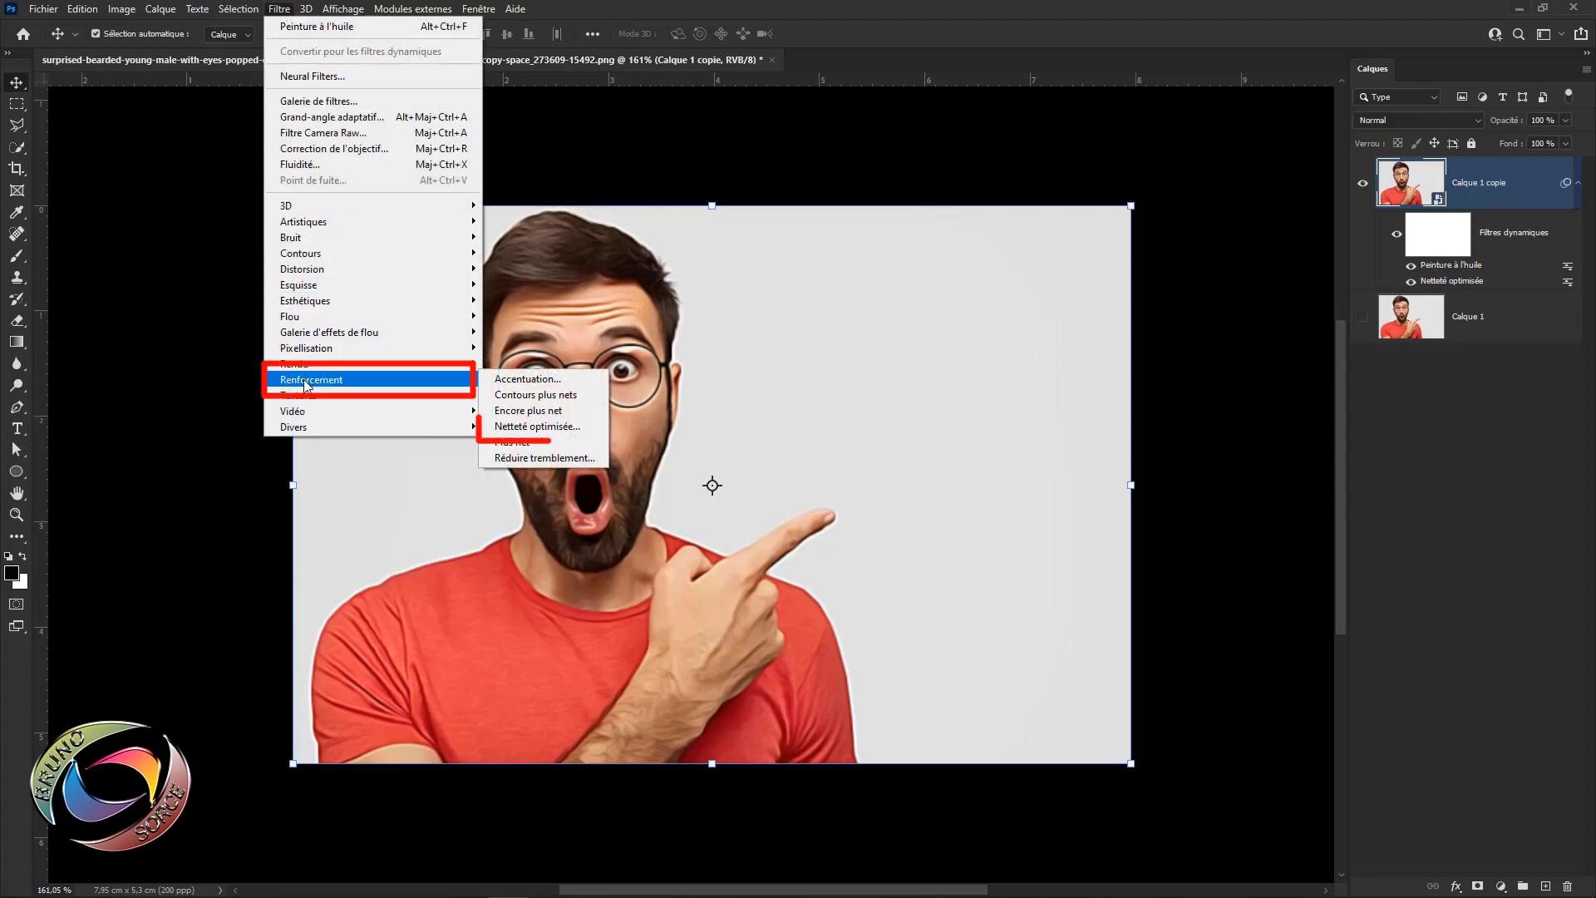
left_click(557, 427)
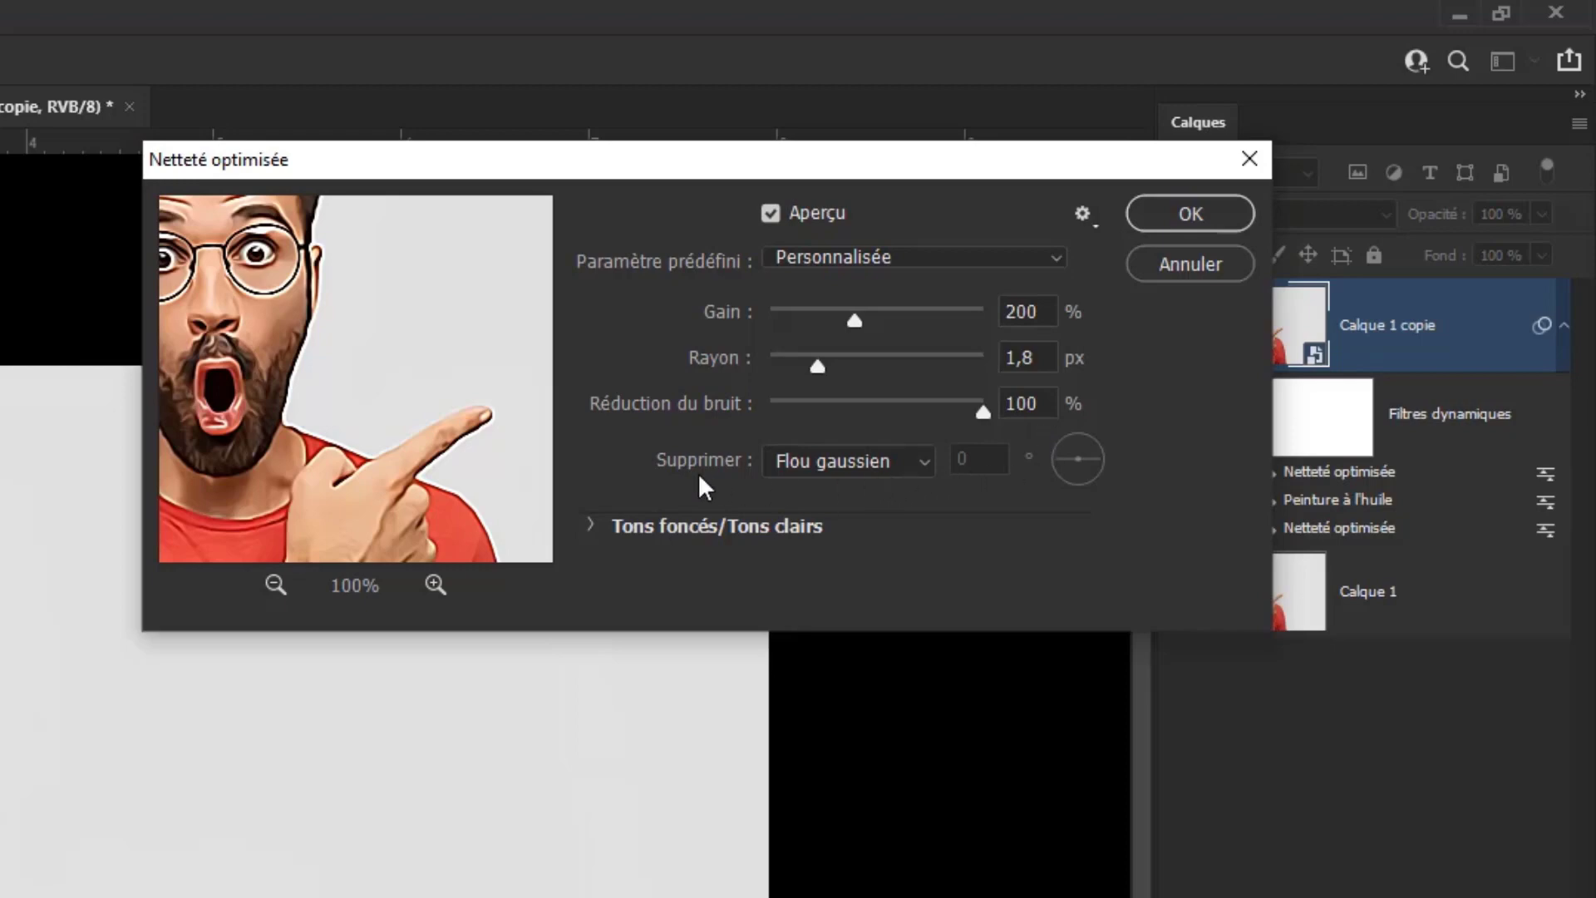
left_click(841, 462)
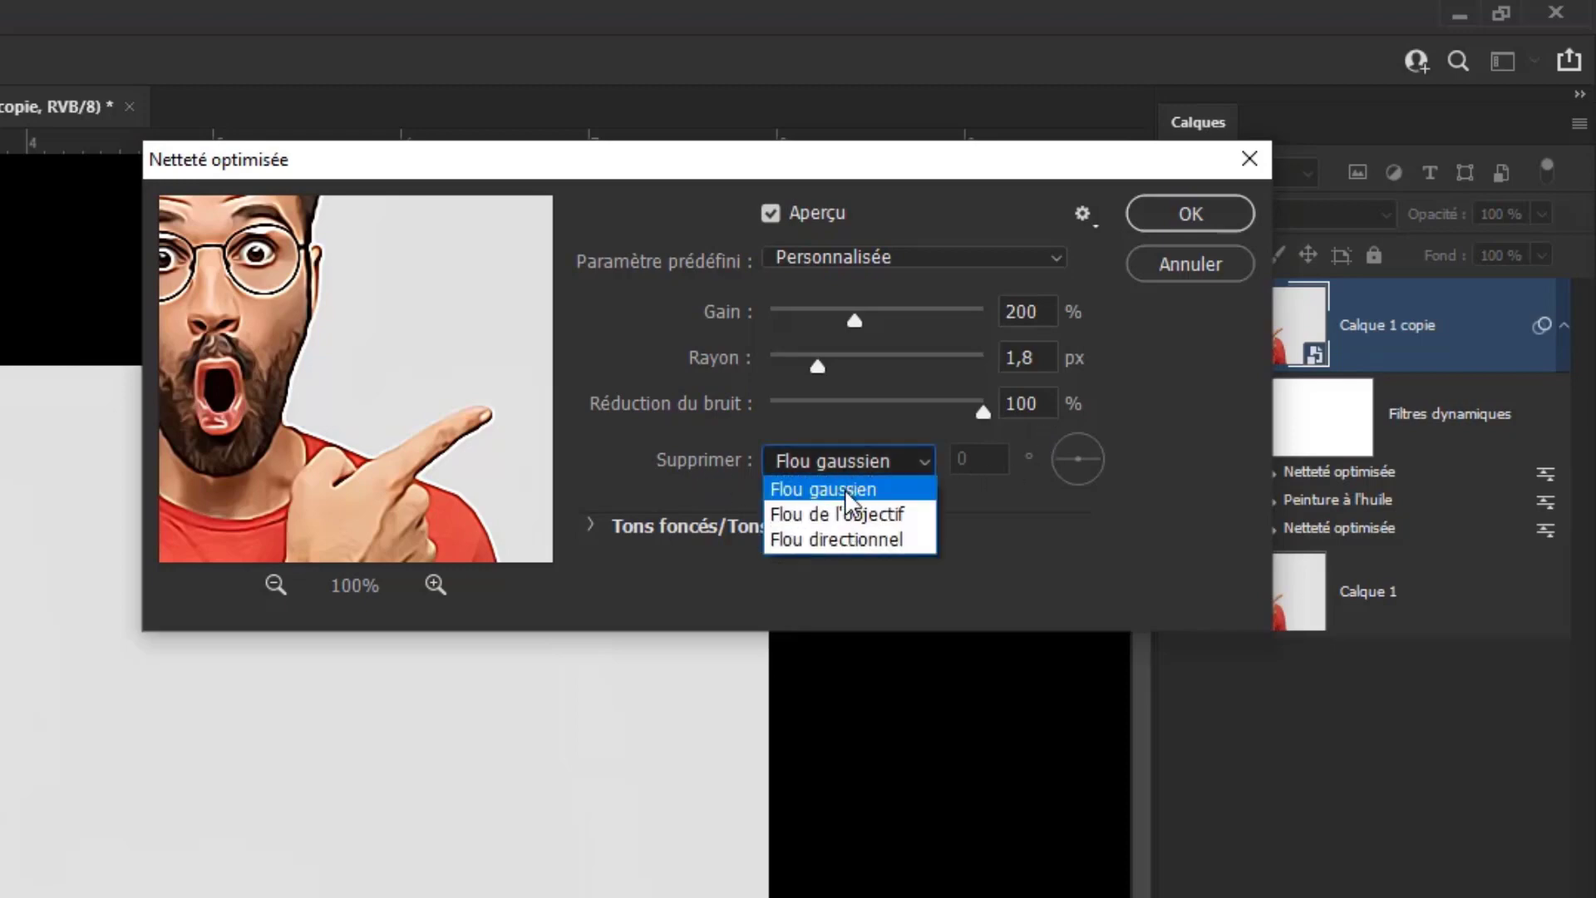
left_click(849, 487)
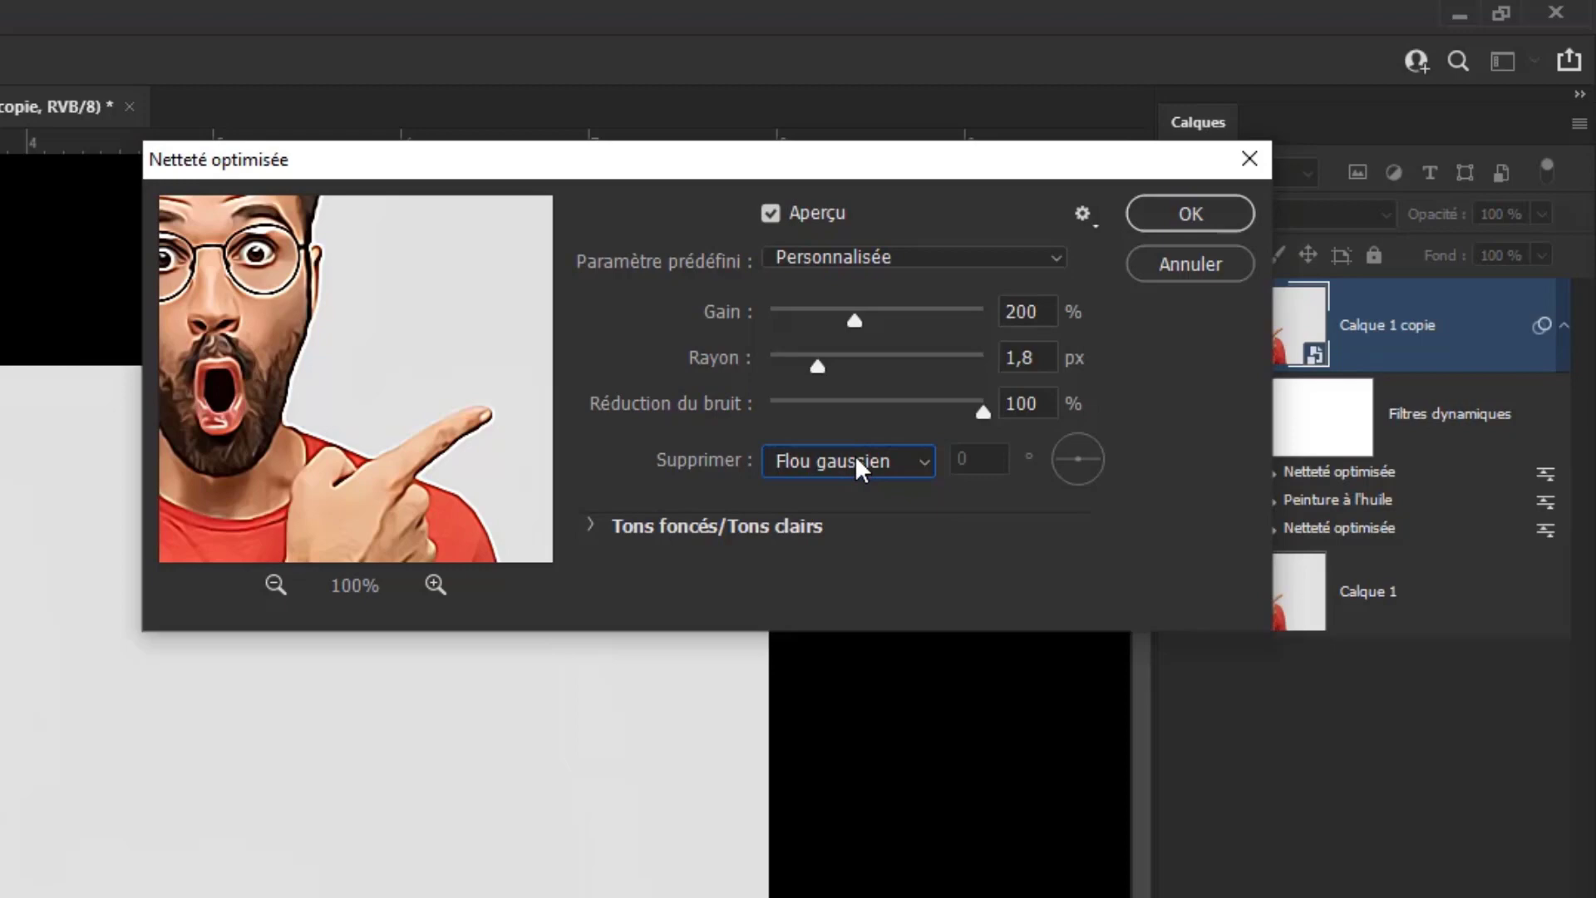
left_click(1190, 214)
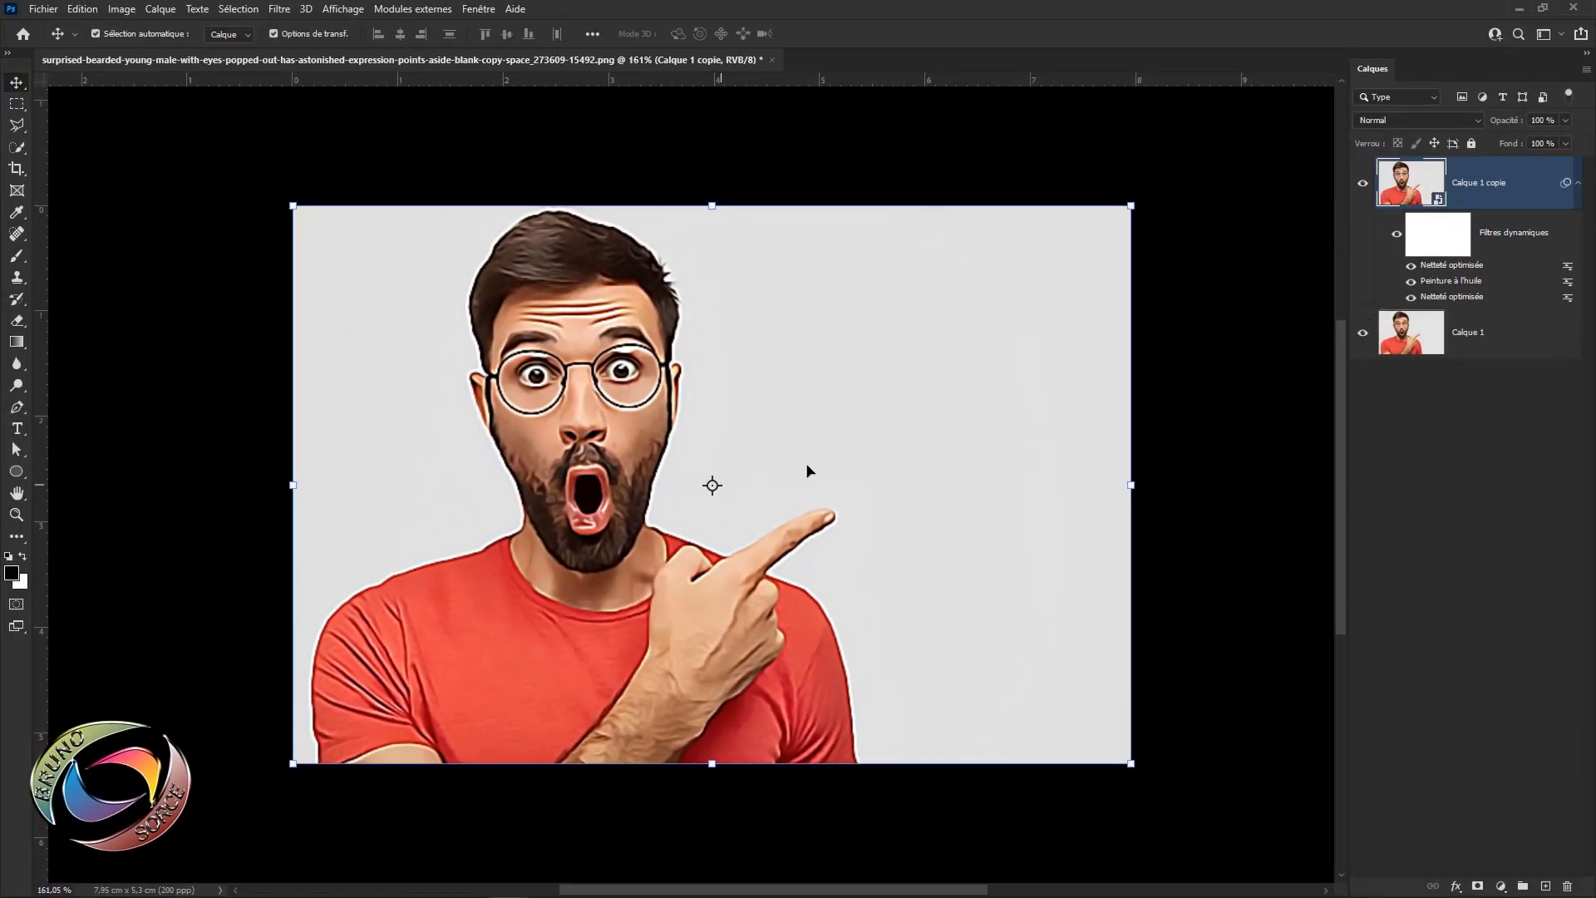
left_click(1363, 186)
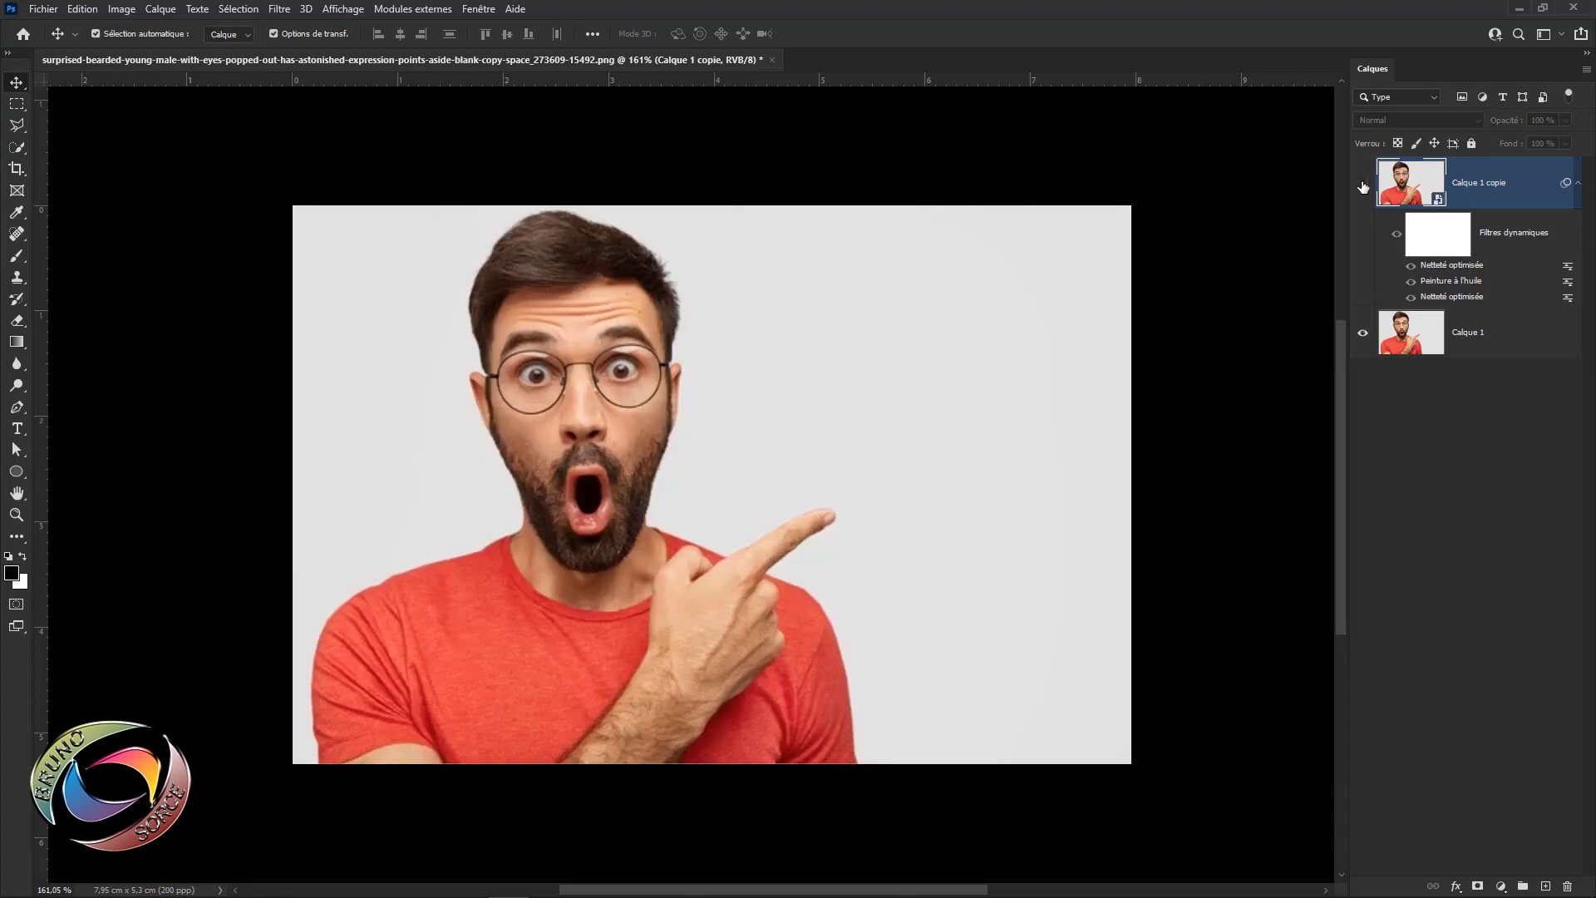
left_click(1363, 186)
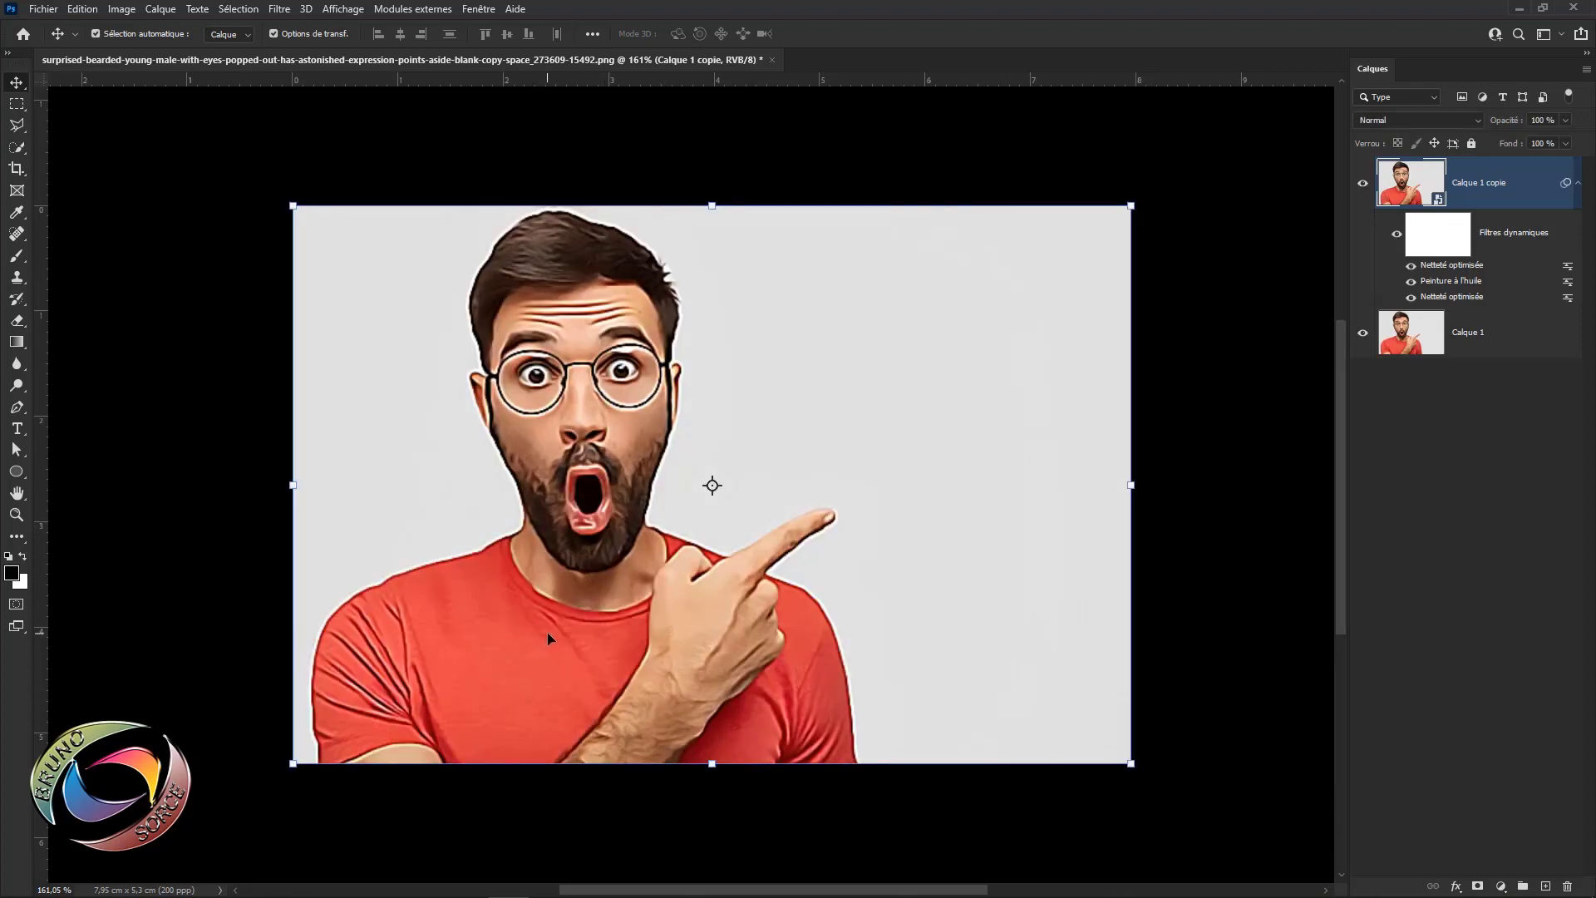
- Apply Peinture à l'huile again above the second sharpening, with Stylisation 1,0, Netteté 0,4, Echelle 8,0 and Grosseur 1,0
left_click(279, 10)
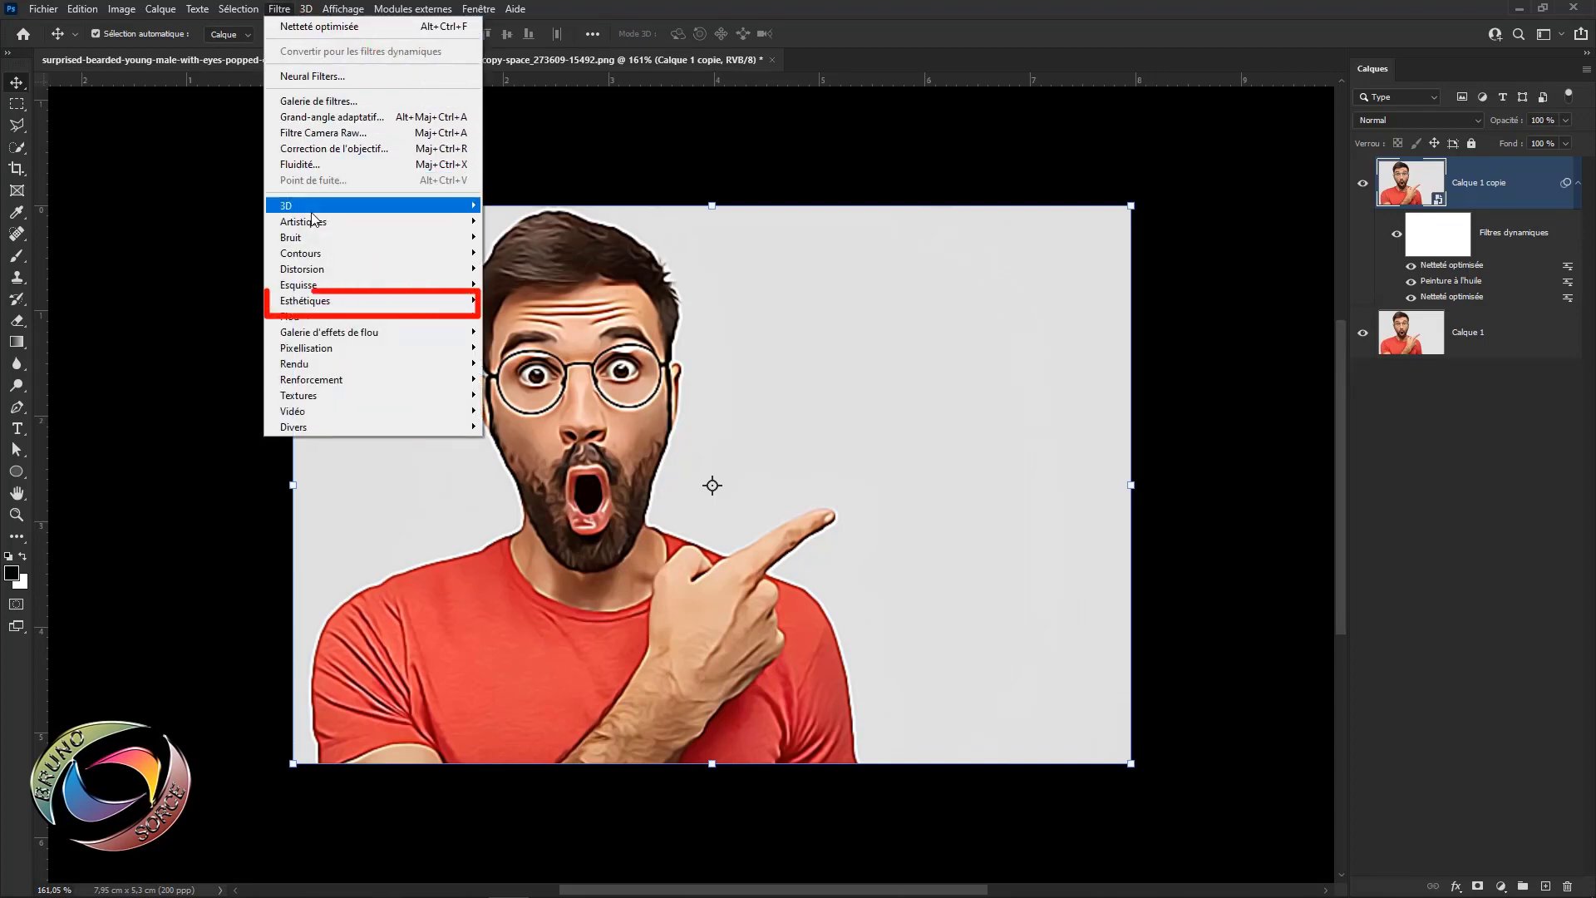
mouse_move(311, 305)
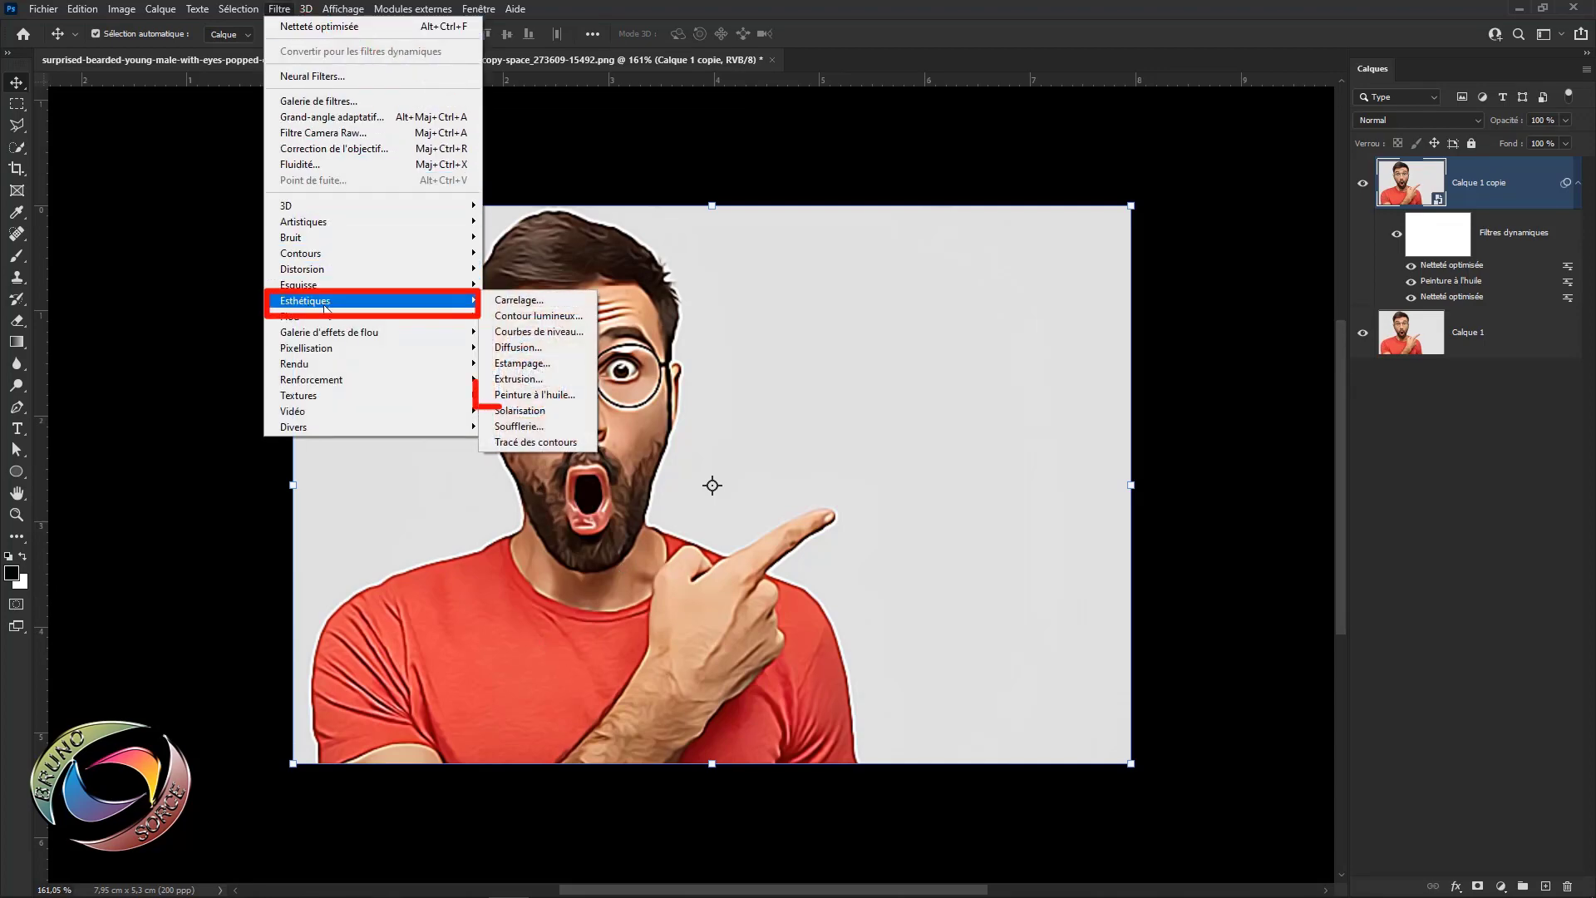
left_click(516, 396)
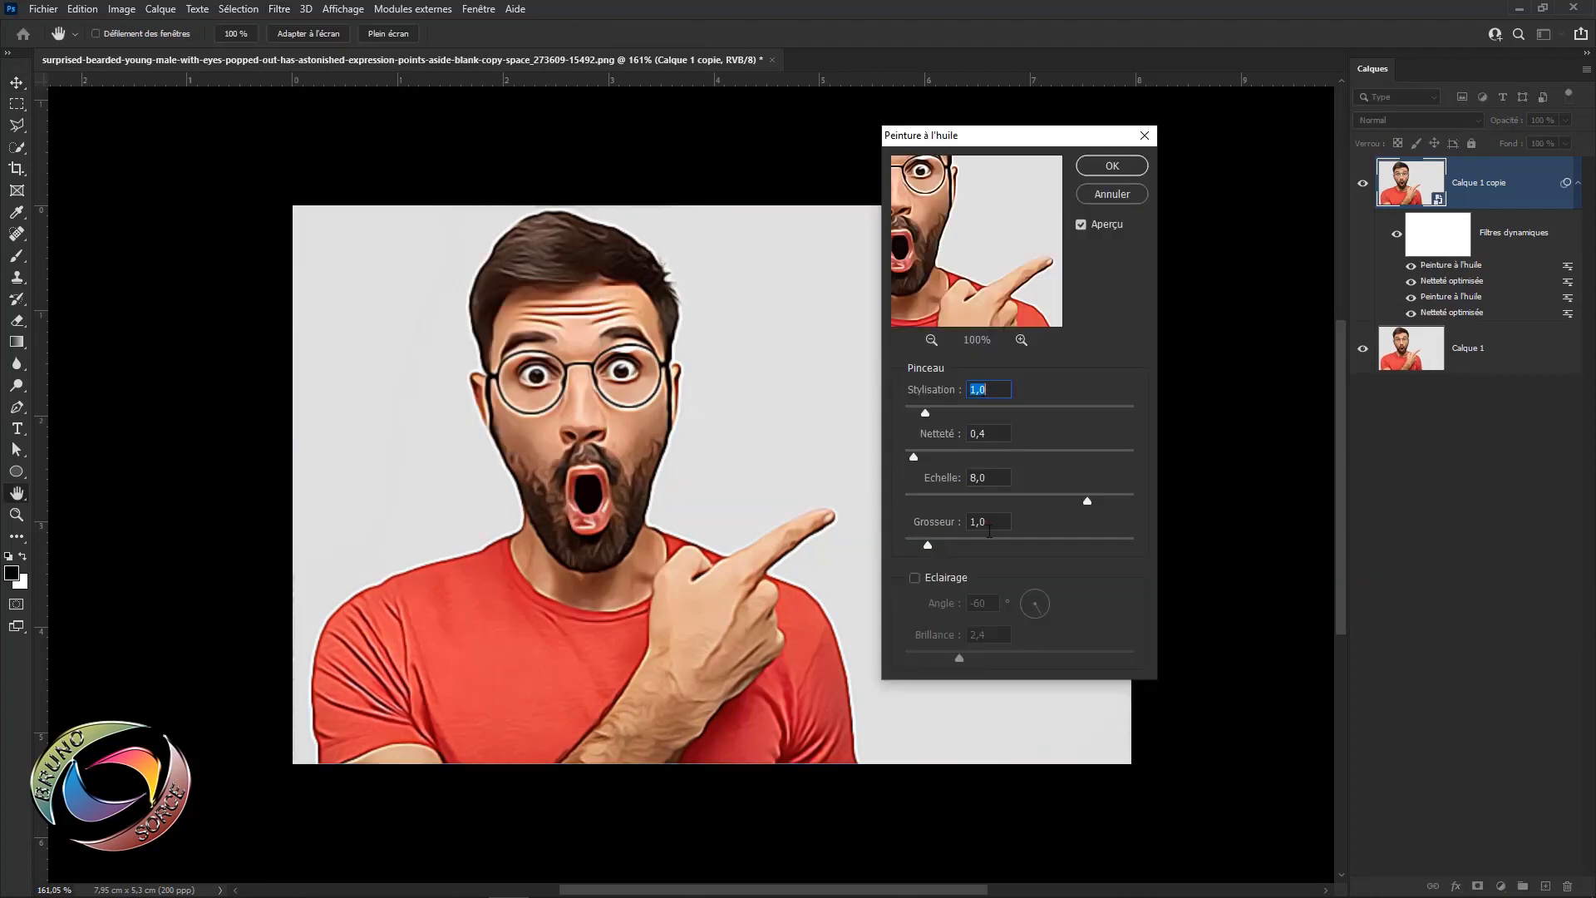
left_click(1119, 164)
left_click(1112, 166)
key("v")
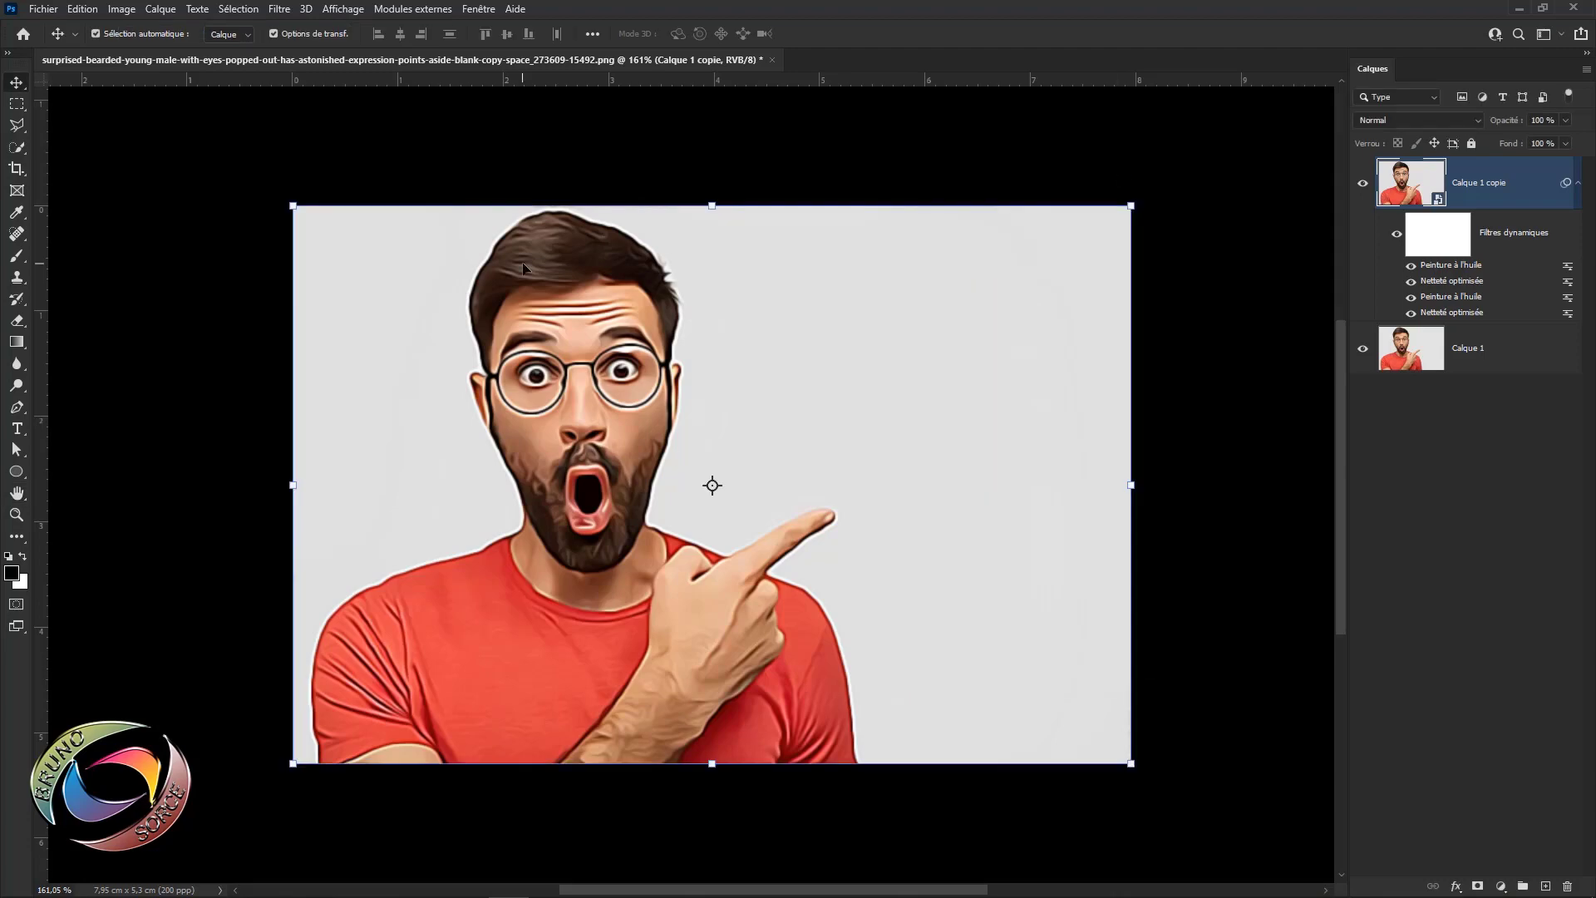
- Apply the artistic filter Contour postérisé to the smart object with Epaisseur 10, Intensité 3 and Postérisation 0
left_click(280, 9)
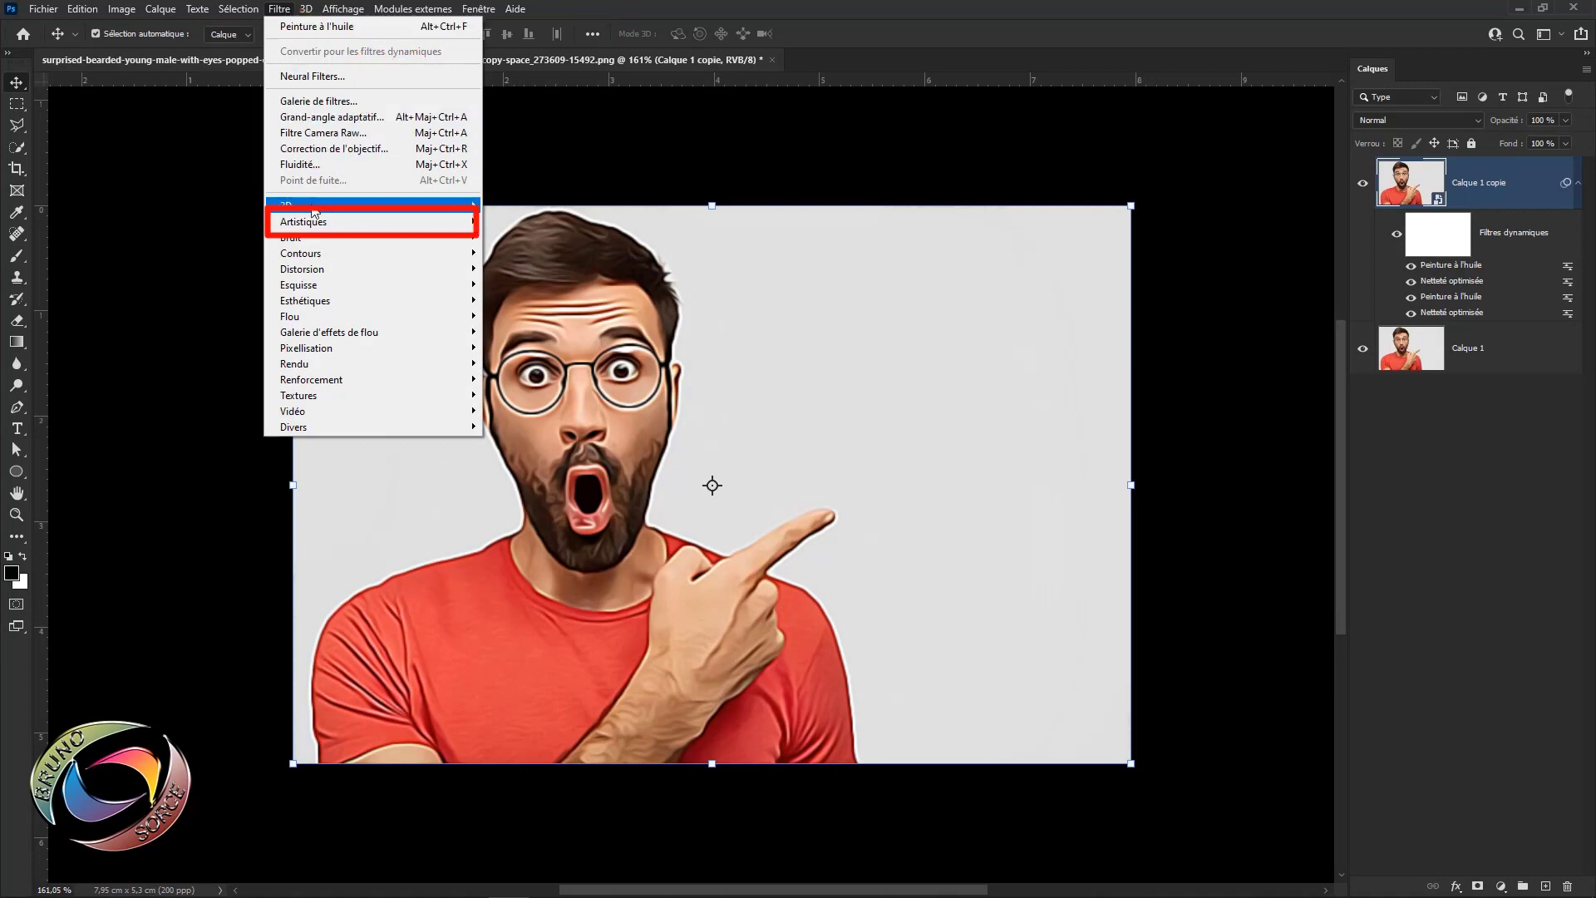
mouse_move(313, 226)
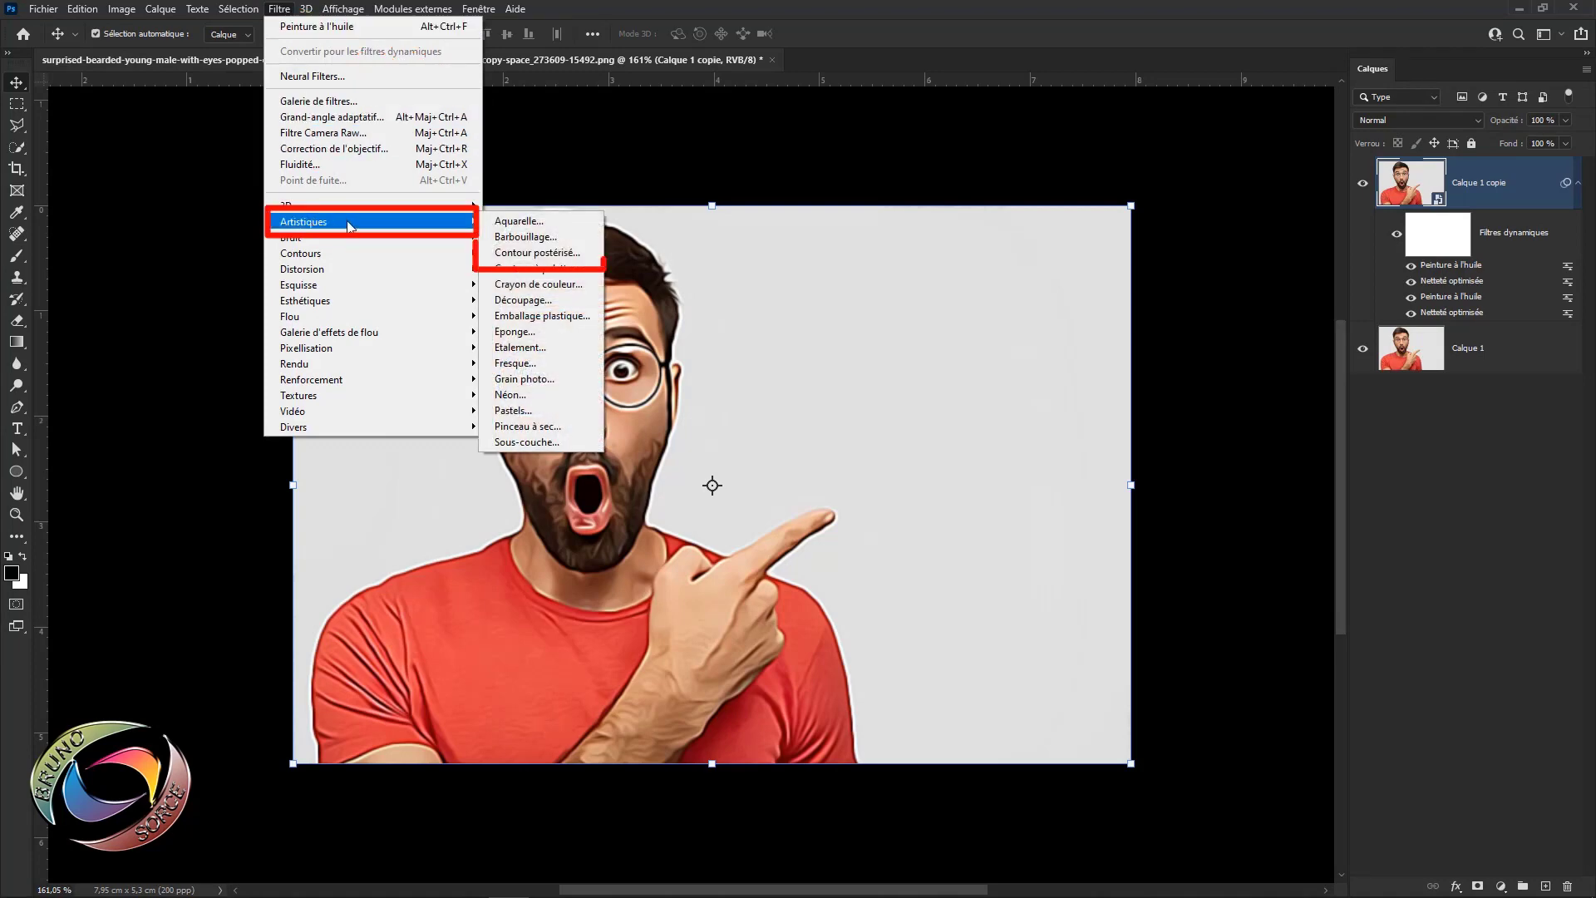
left_click(522, 253)
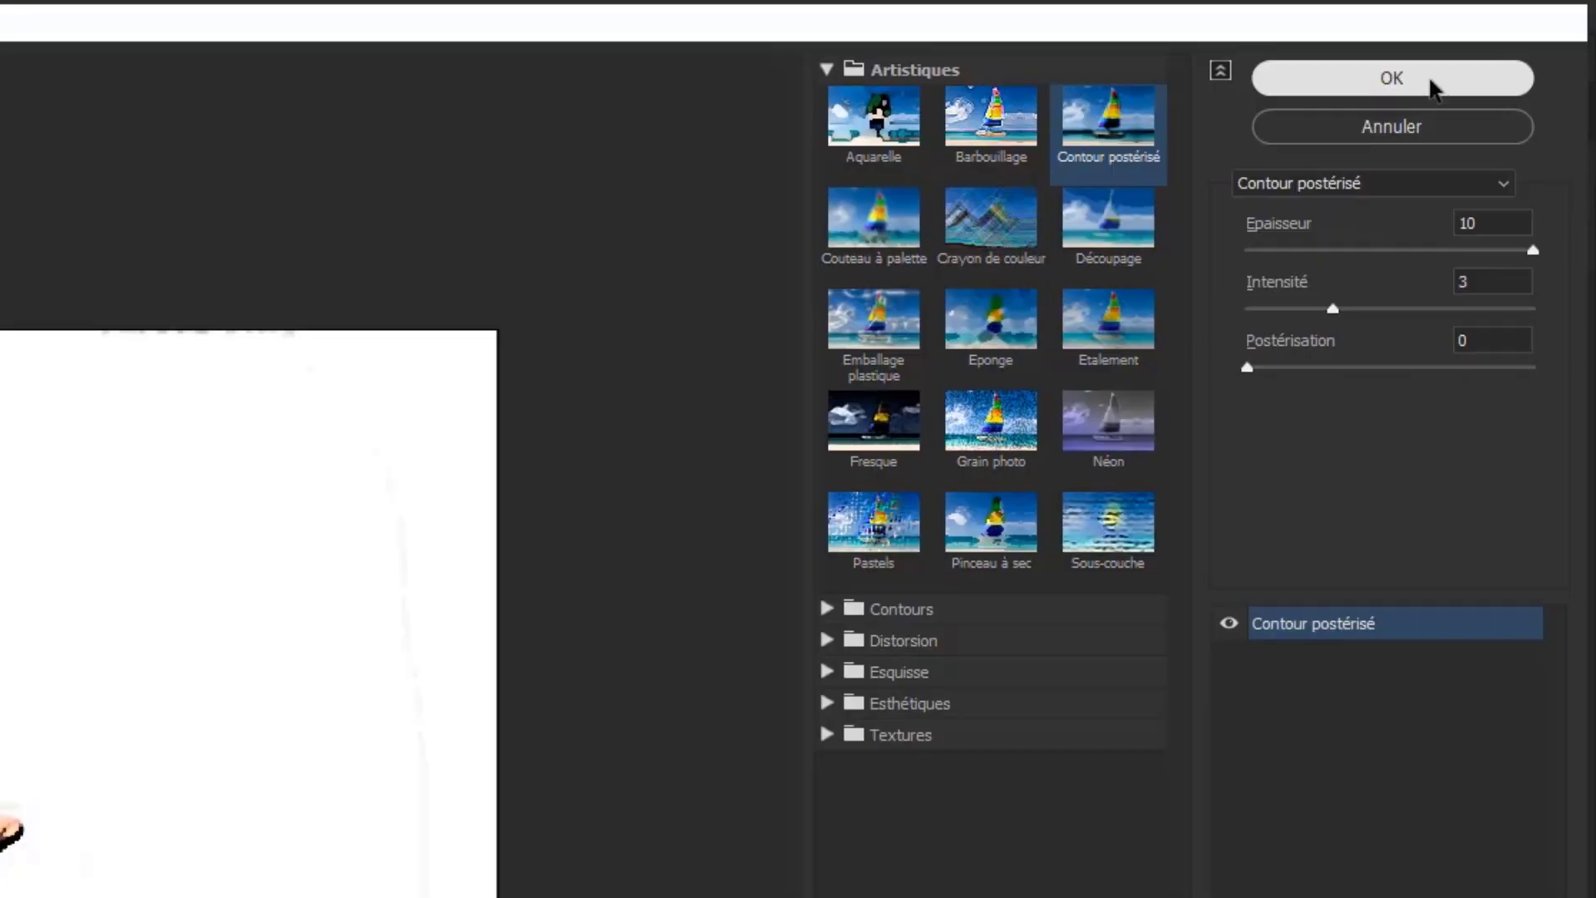
left_click(1389, 102)
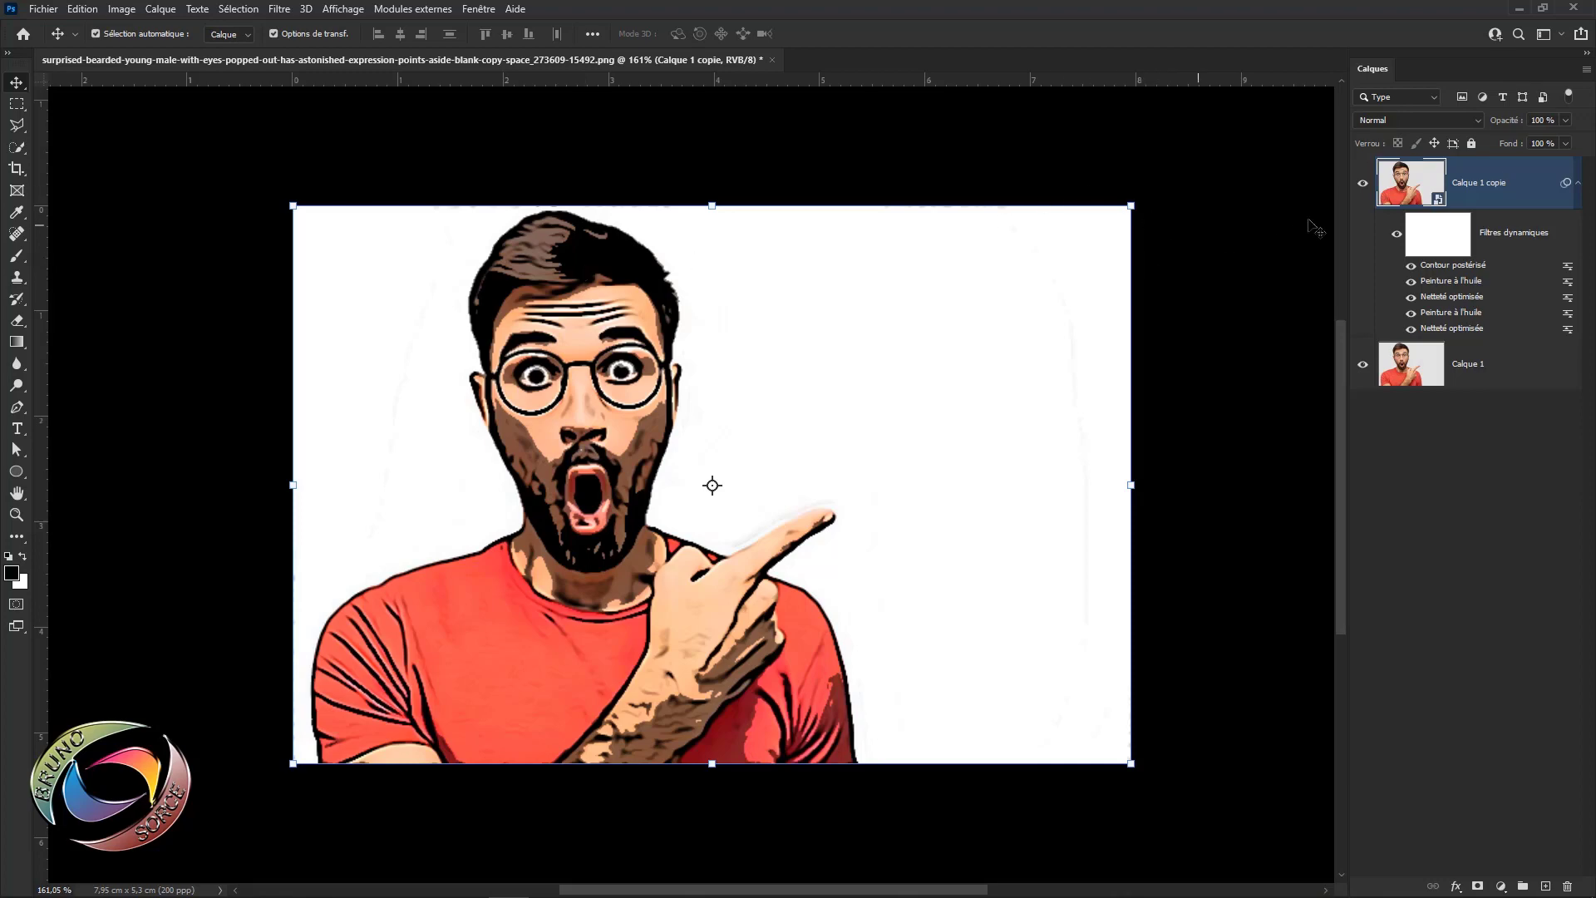
- Keep the Calque 1 copie layer in Normal mode and set the Contour postérisé filter's blending to Lumière tamisée at 50% opacity
left_click(1413, 122)
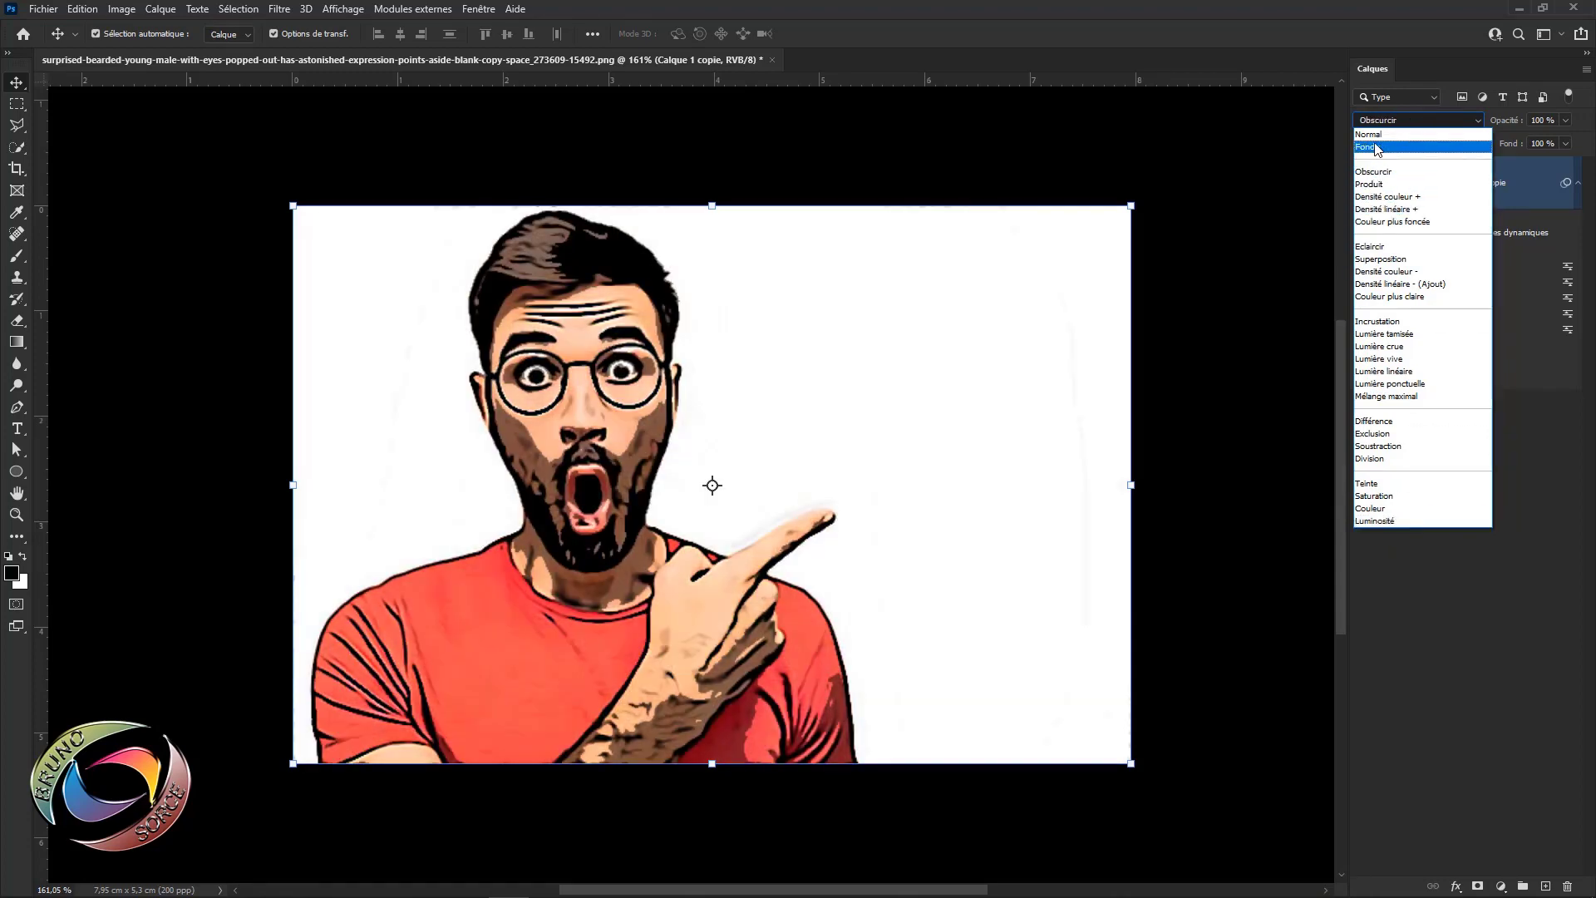
left_click(1368, 134)
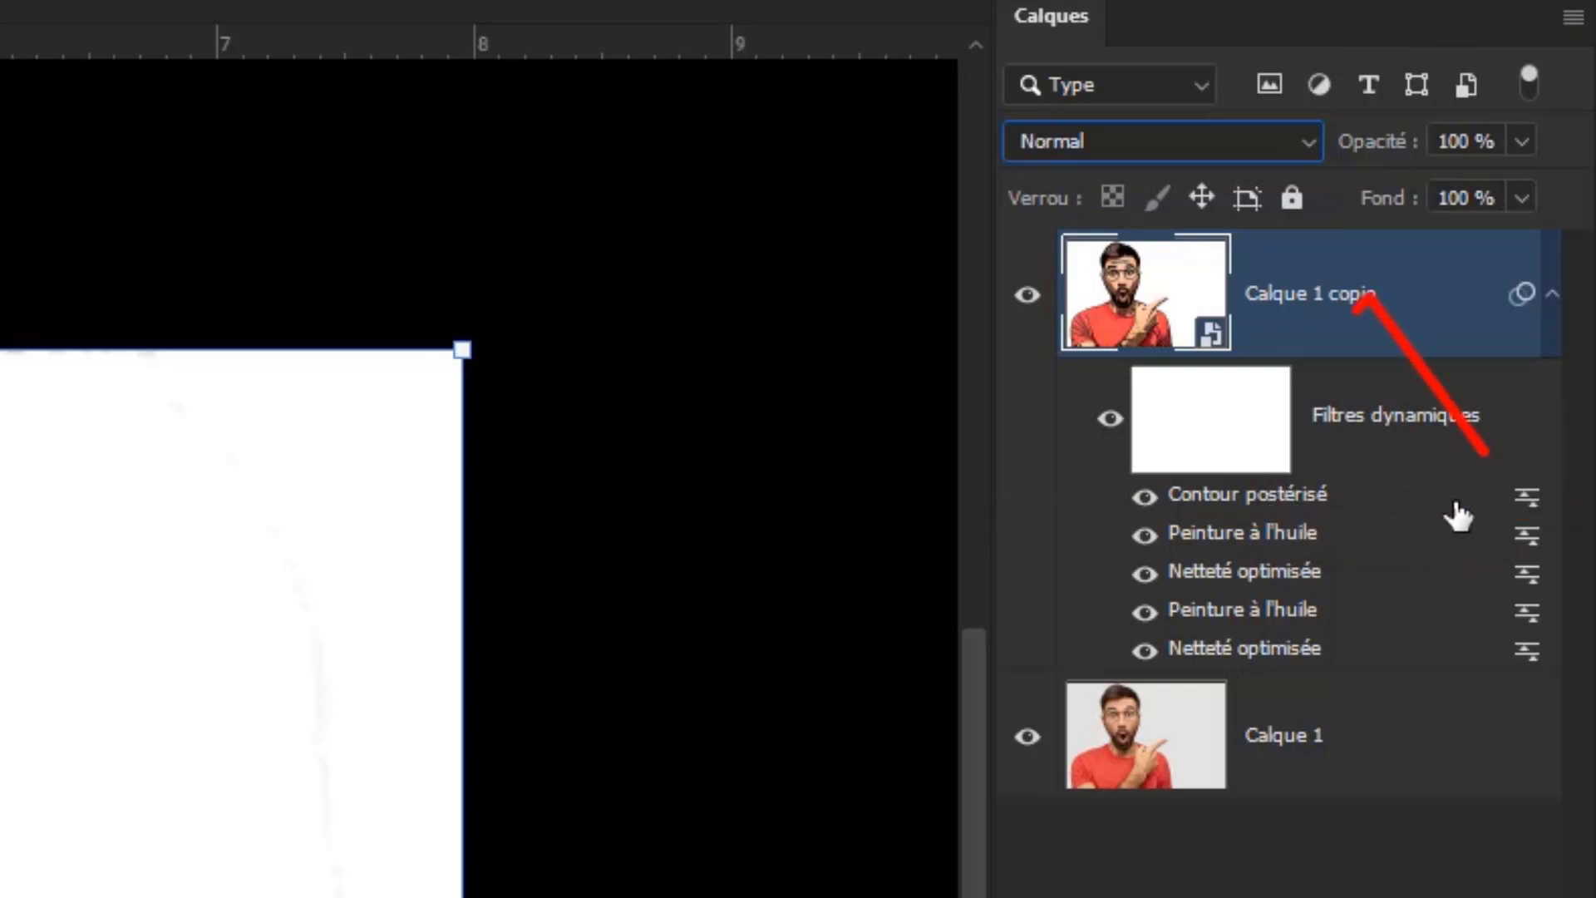
double_click(1526, 499)
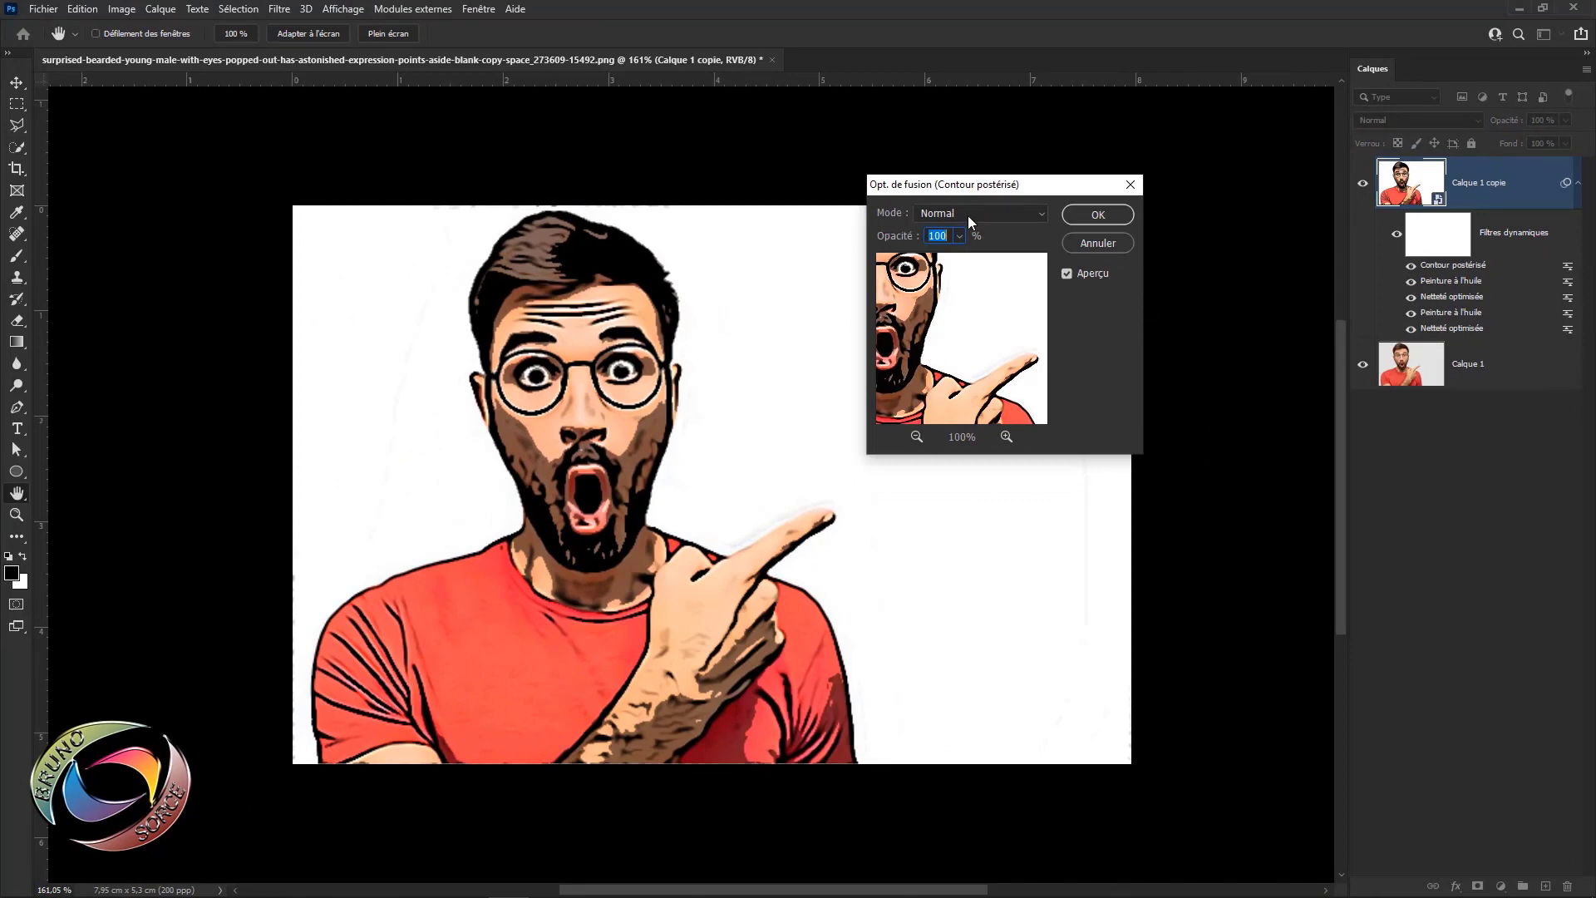
left_click(968, 216)
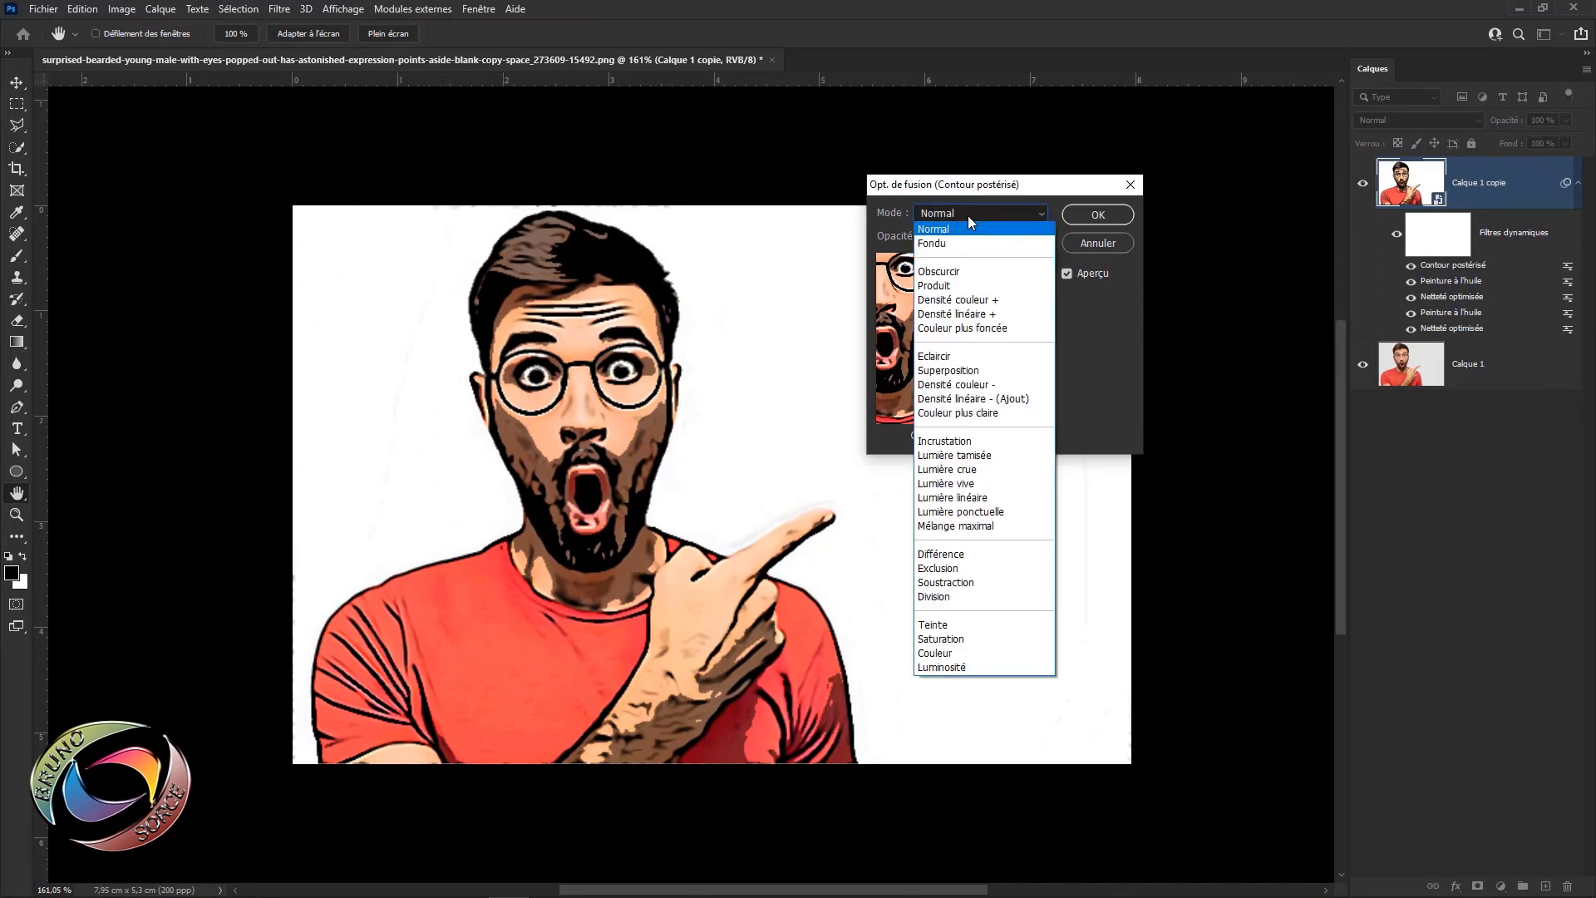
left_click(960, 460)
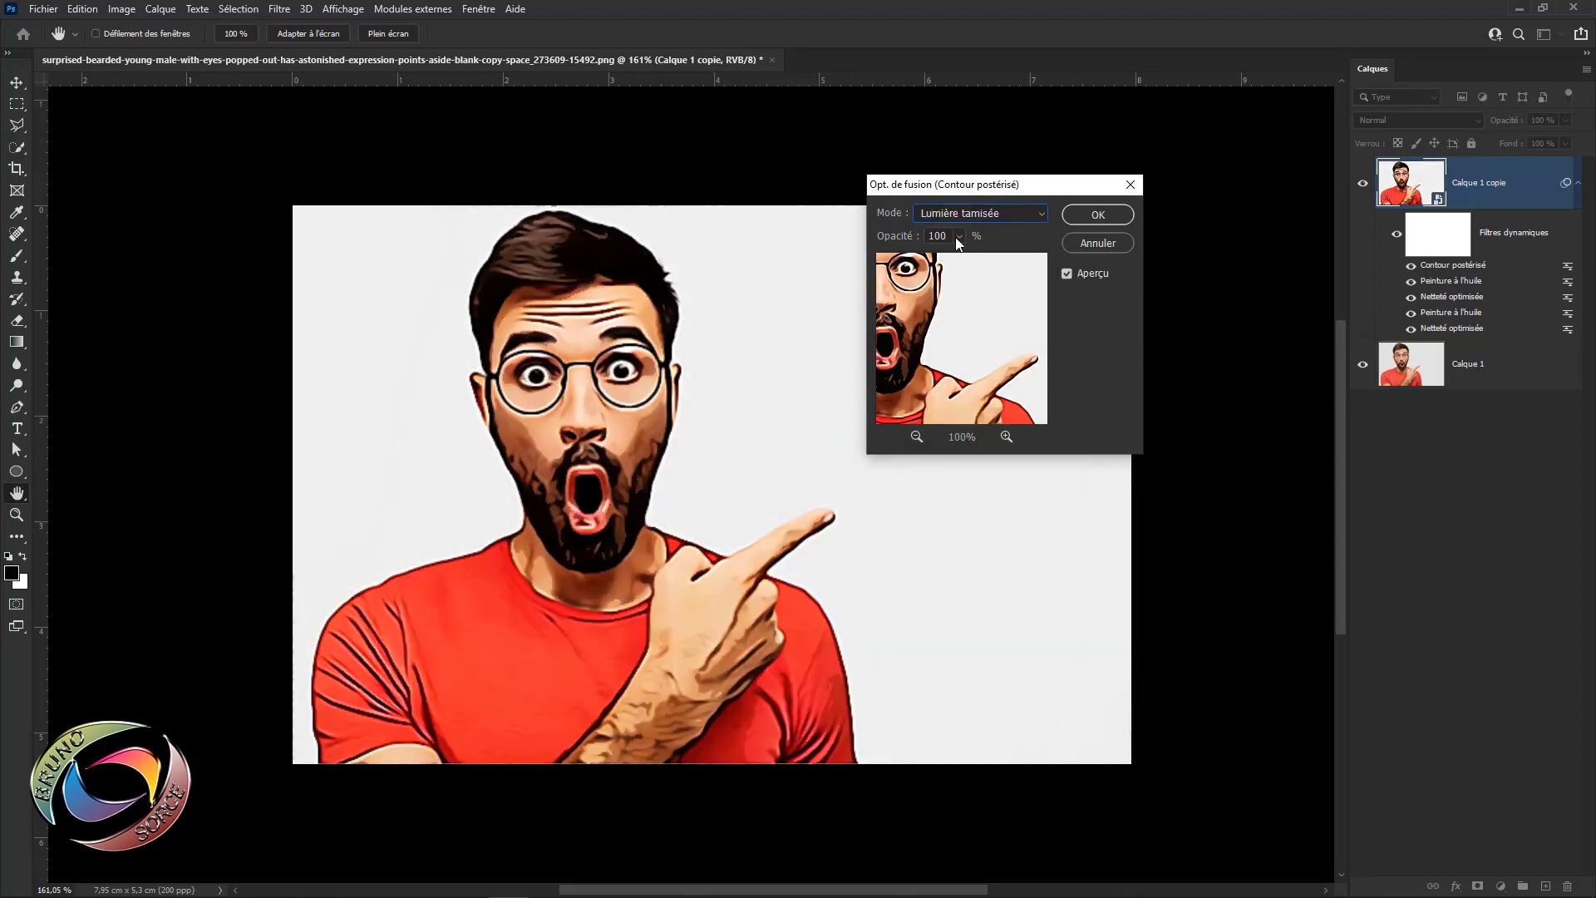
left_click_drag(950, 237, 927, 236)
type("50")
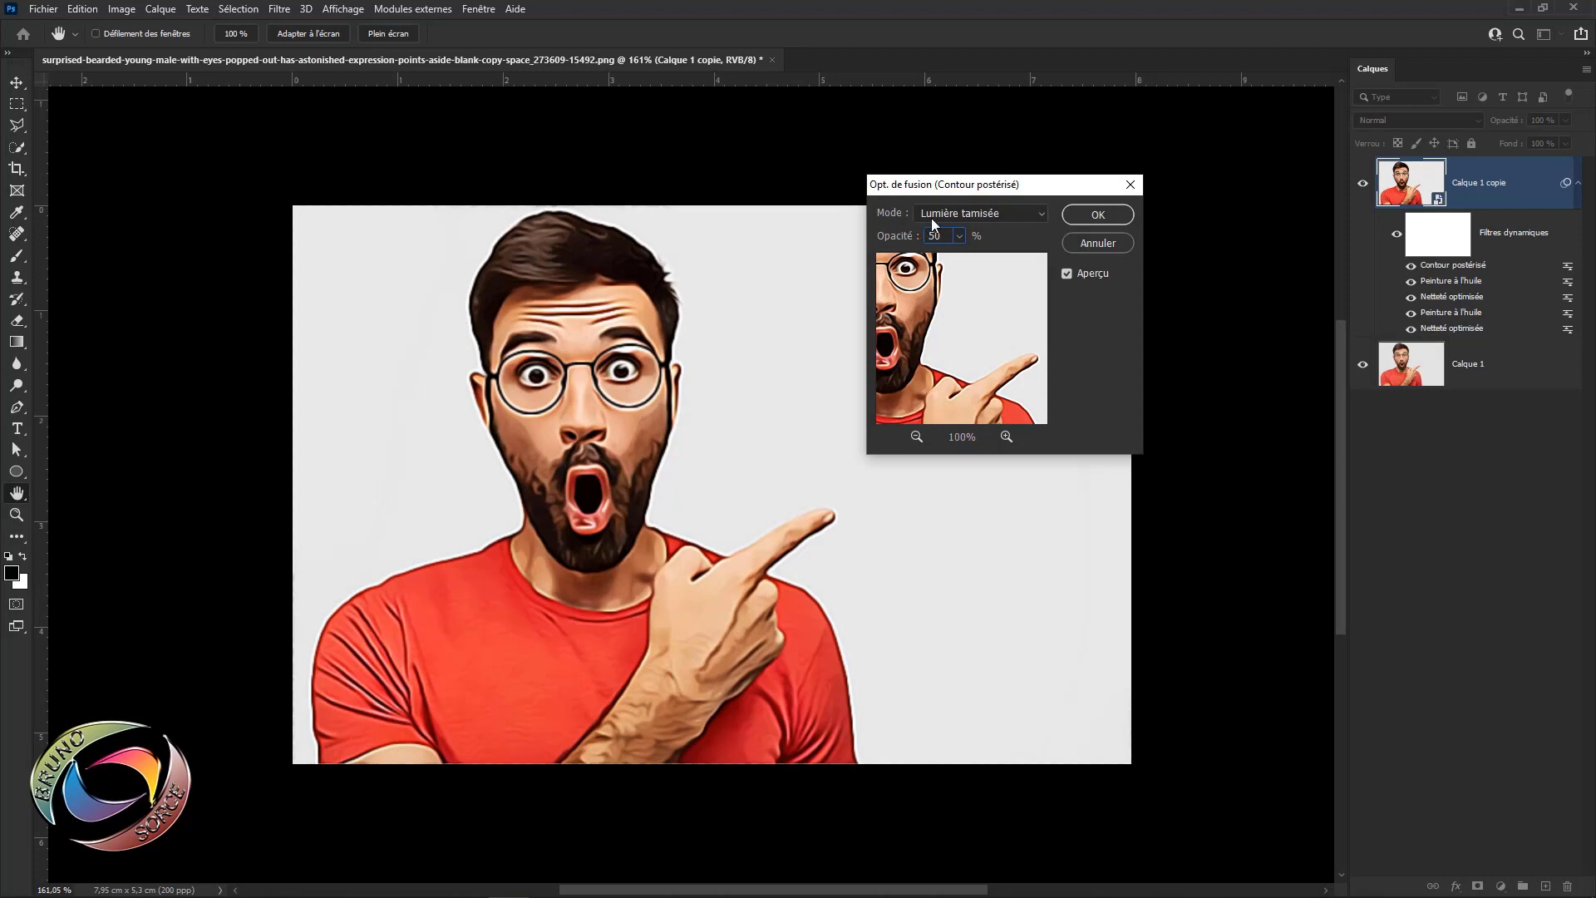
left_click(989, 213)
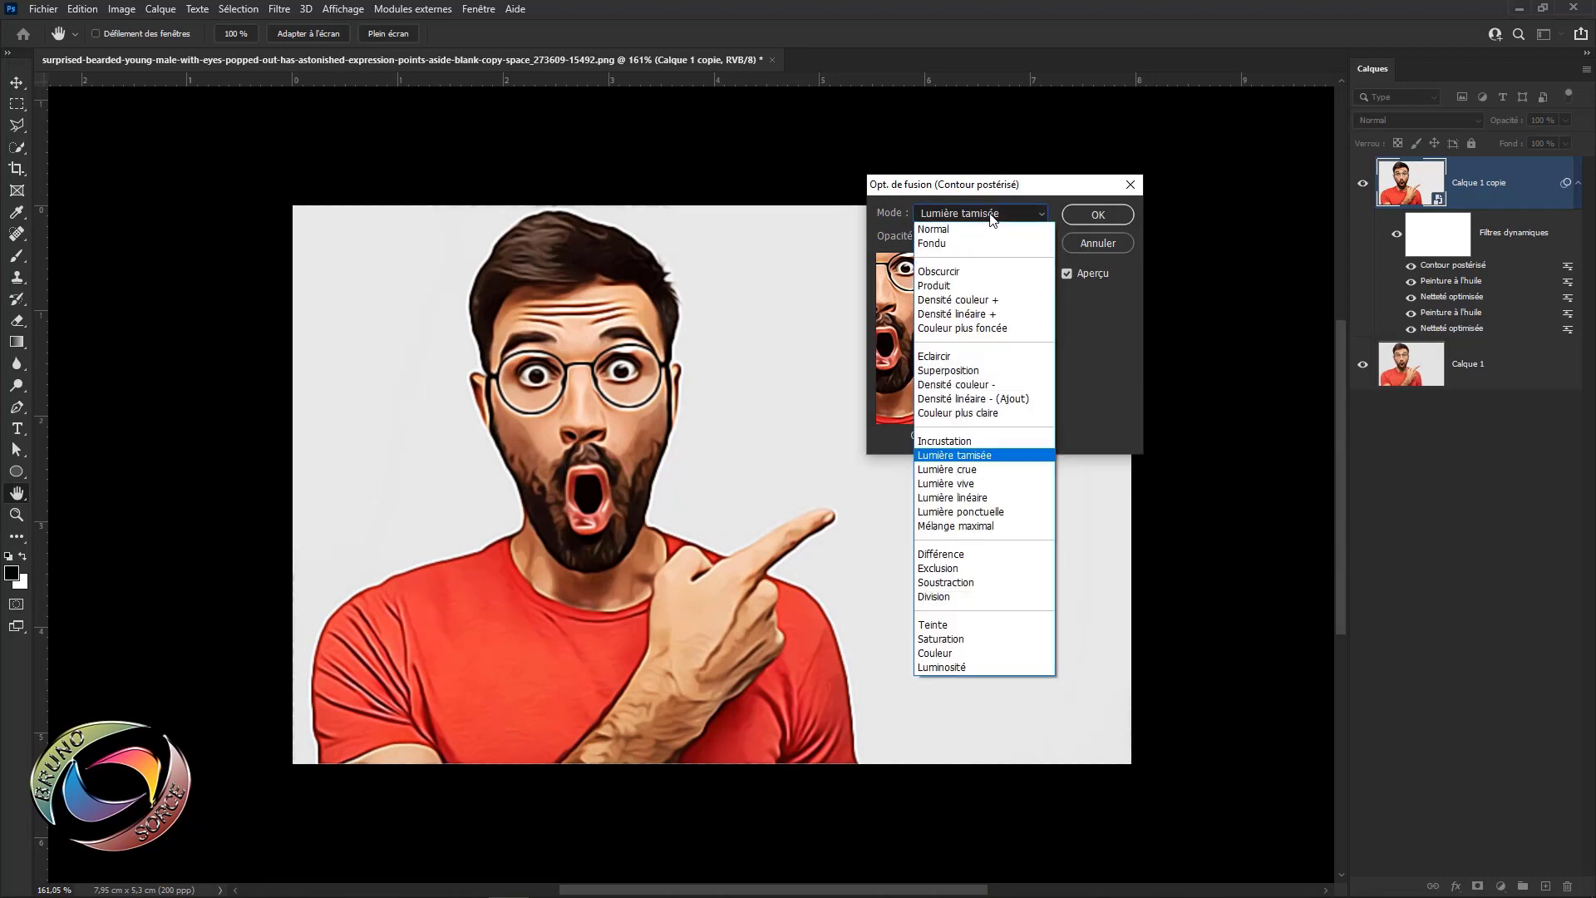
left_click(979, 455)
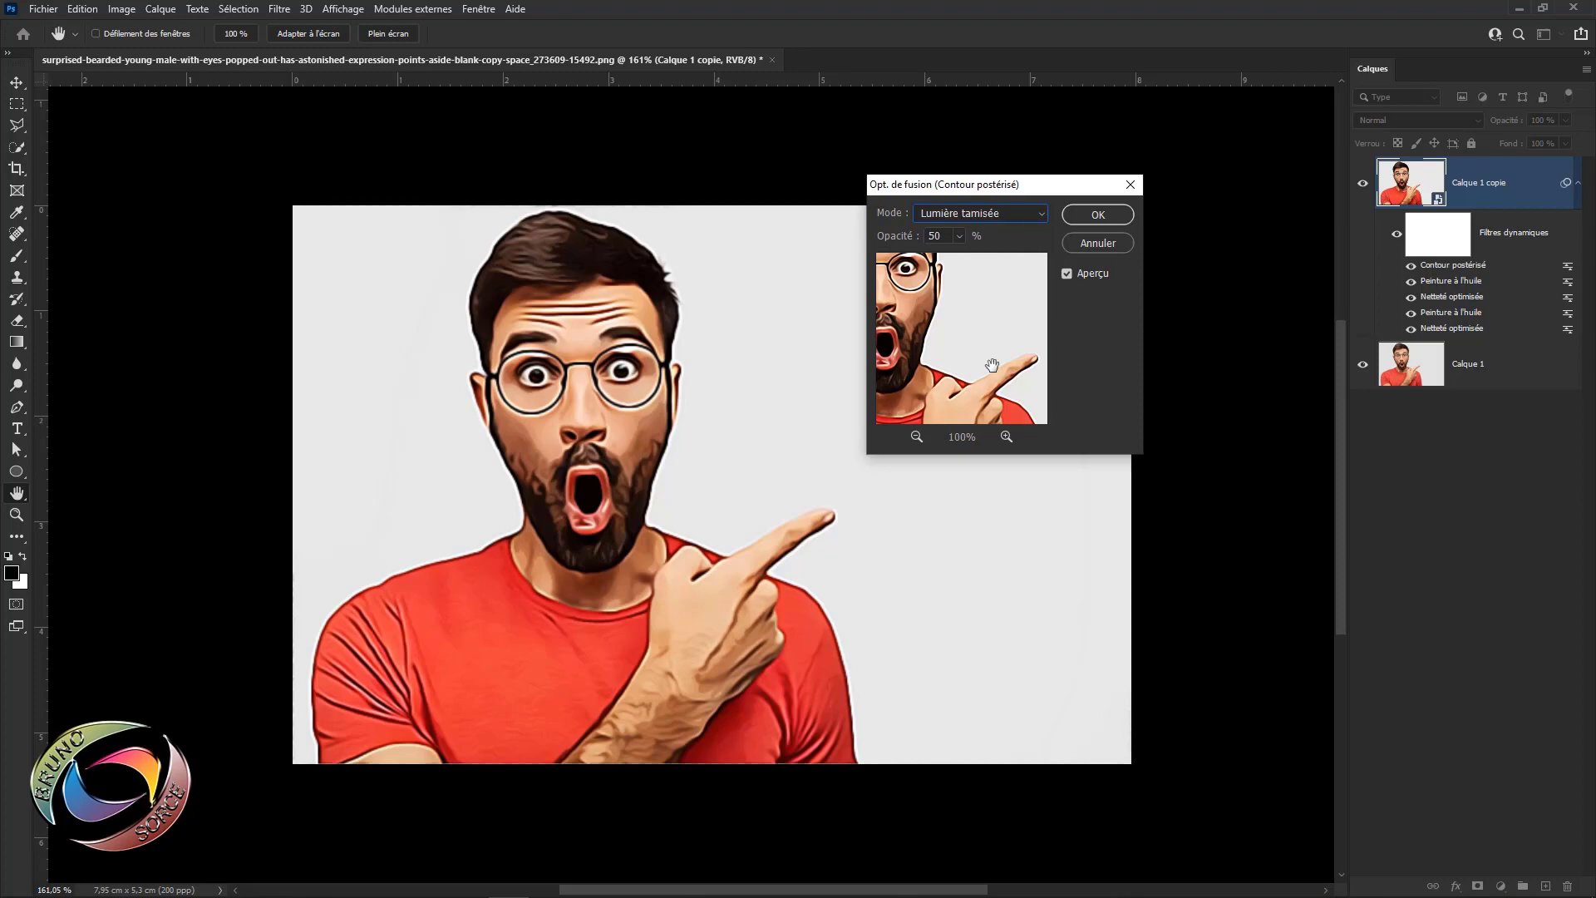
left_click(1098, 215)
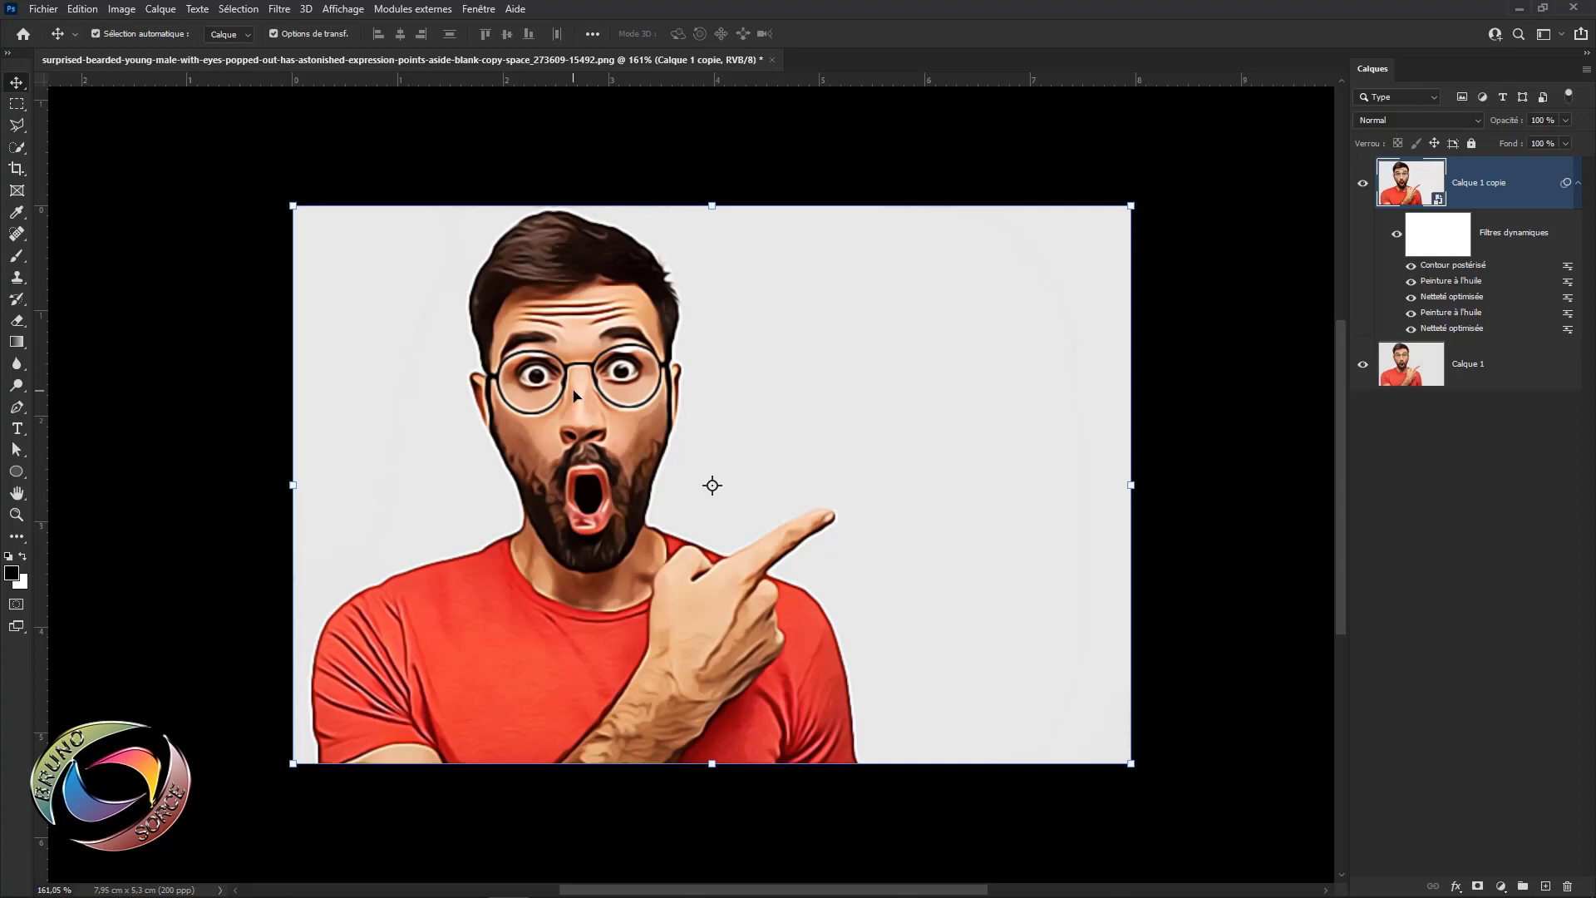
- Compare the filtered copy with the original photo, and collapse and re-expand the smart filter list of Calque 1 copie
left_click(1363, 190)
left_click(1363, 184)
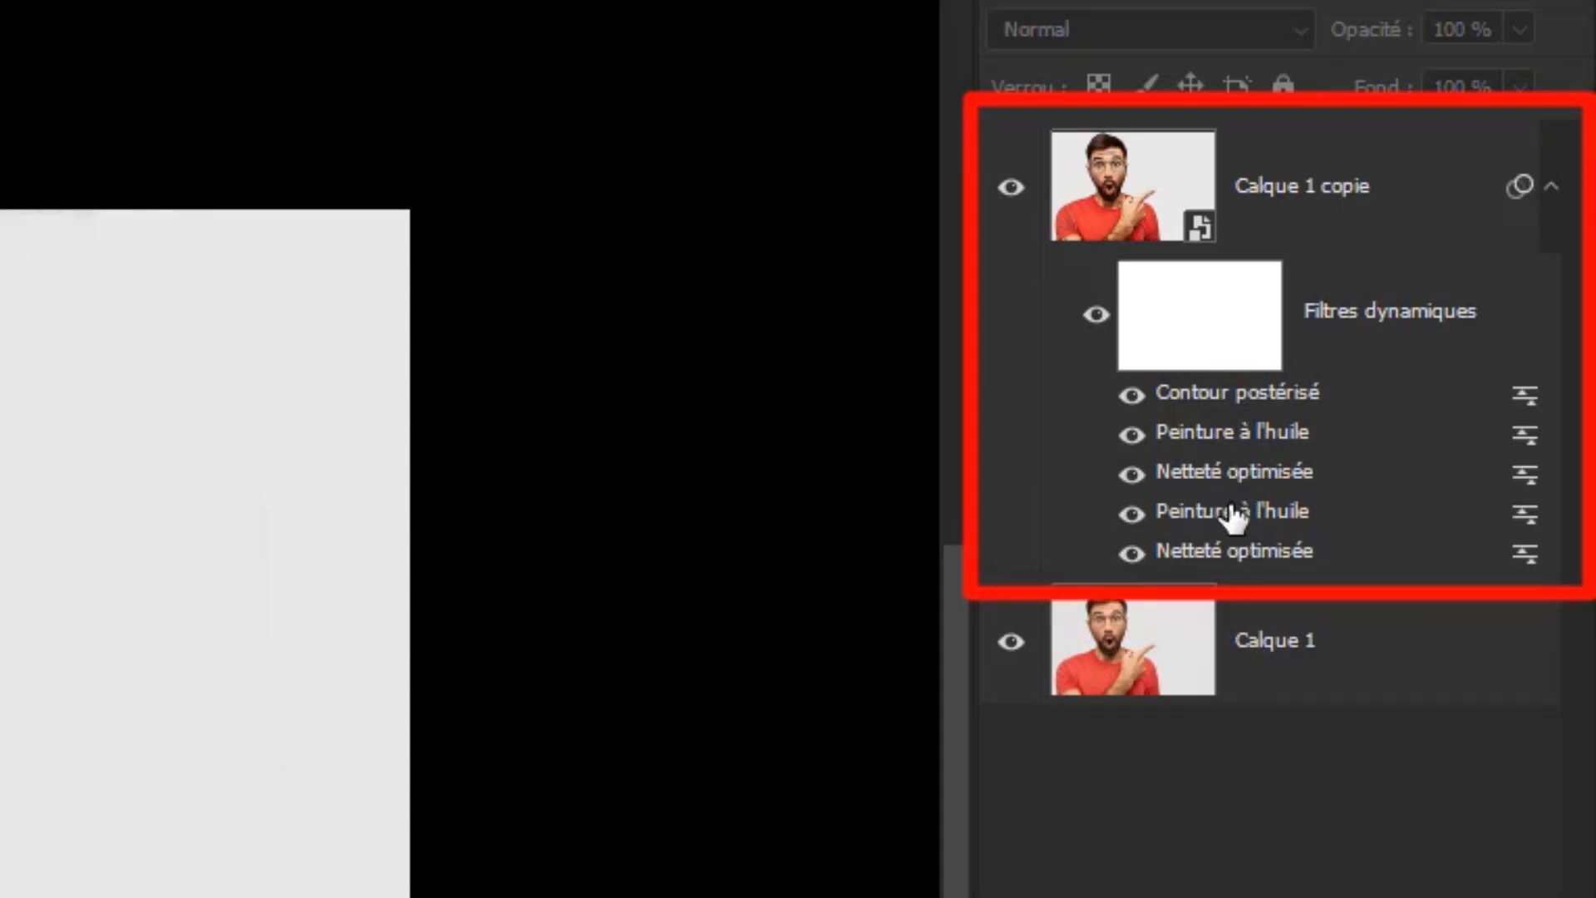
left_click(1551, 188)
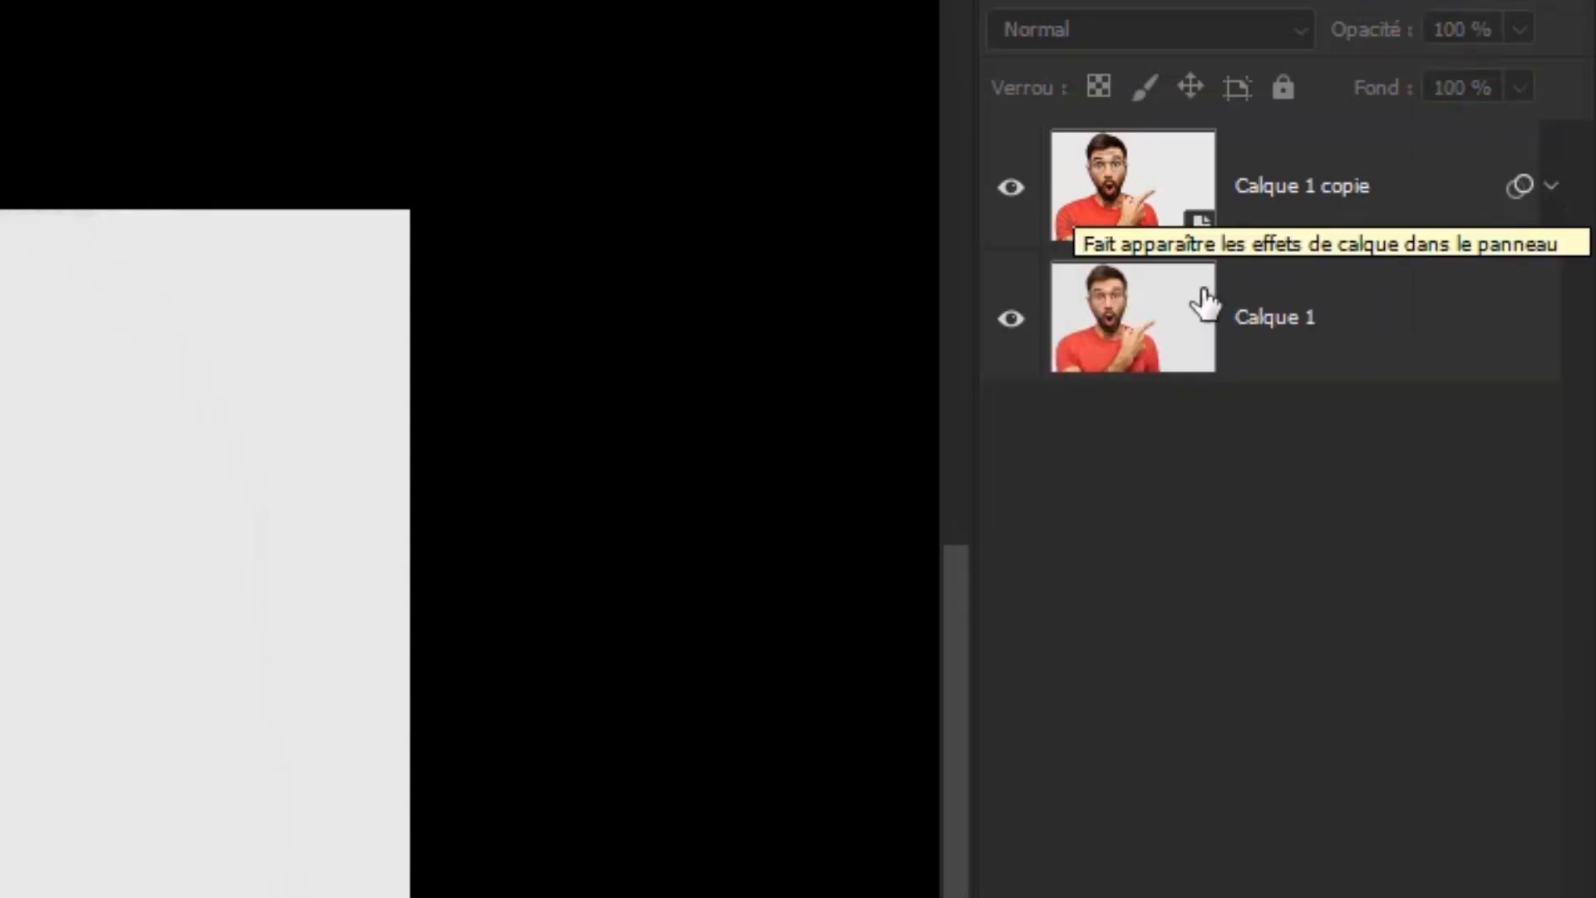
left_click(1550, 188)
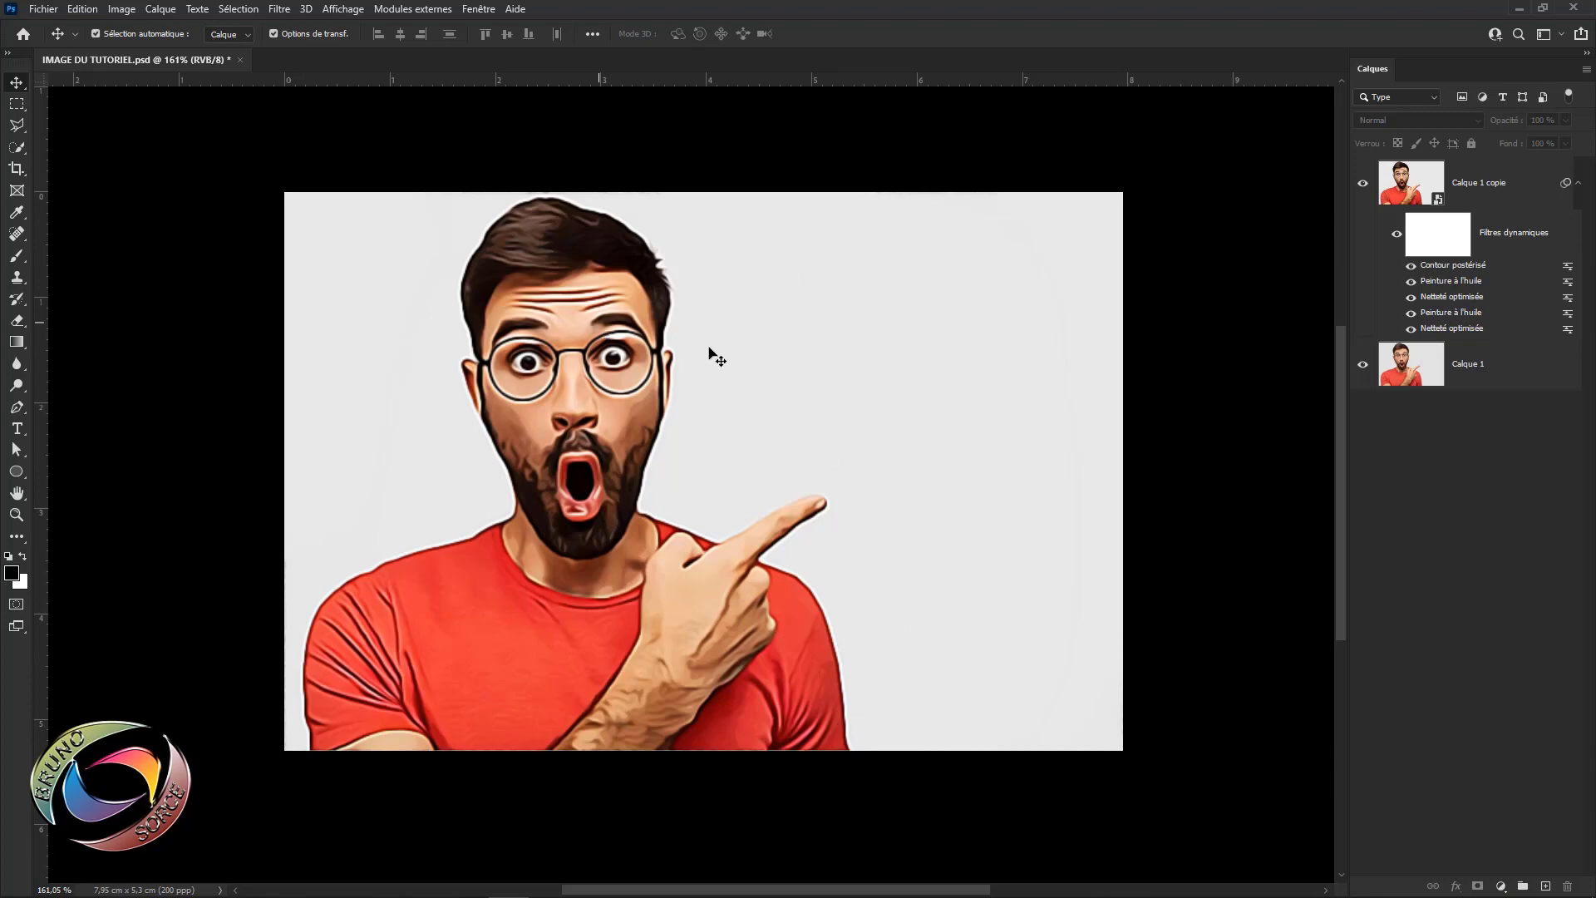
- Stamp all visible layers into a new layer above Calque 1 copie and convert that layer to a smart object
left_click(1578, 183)
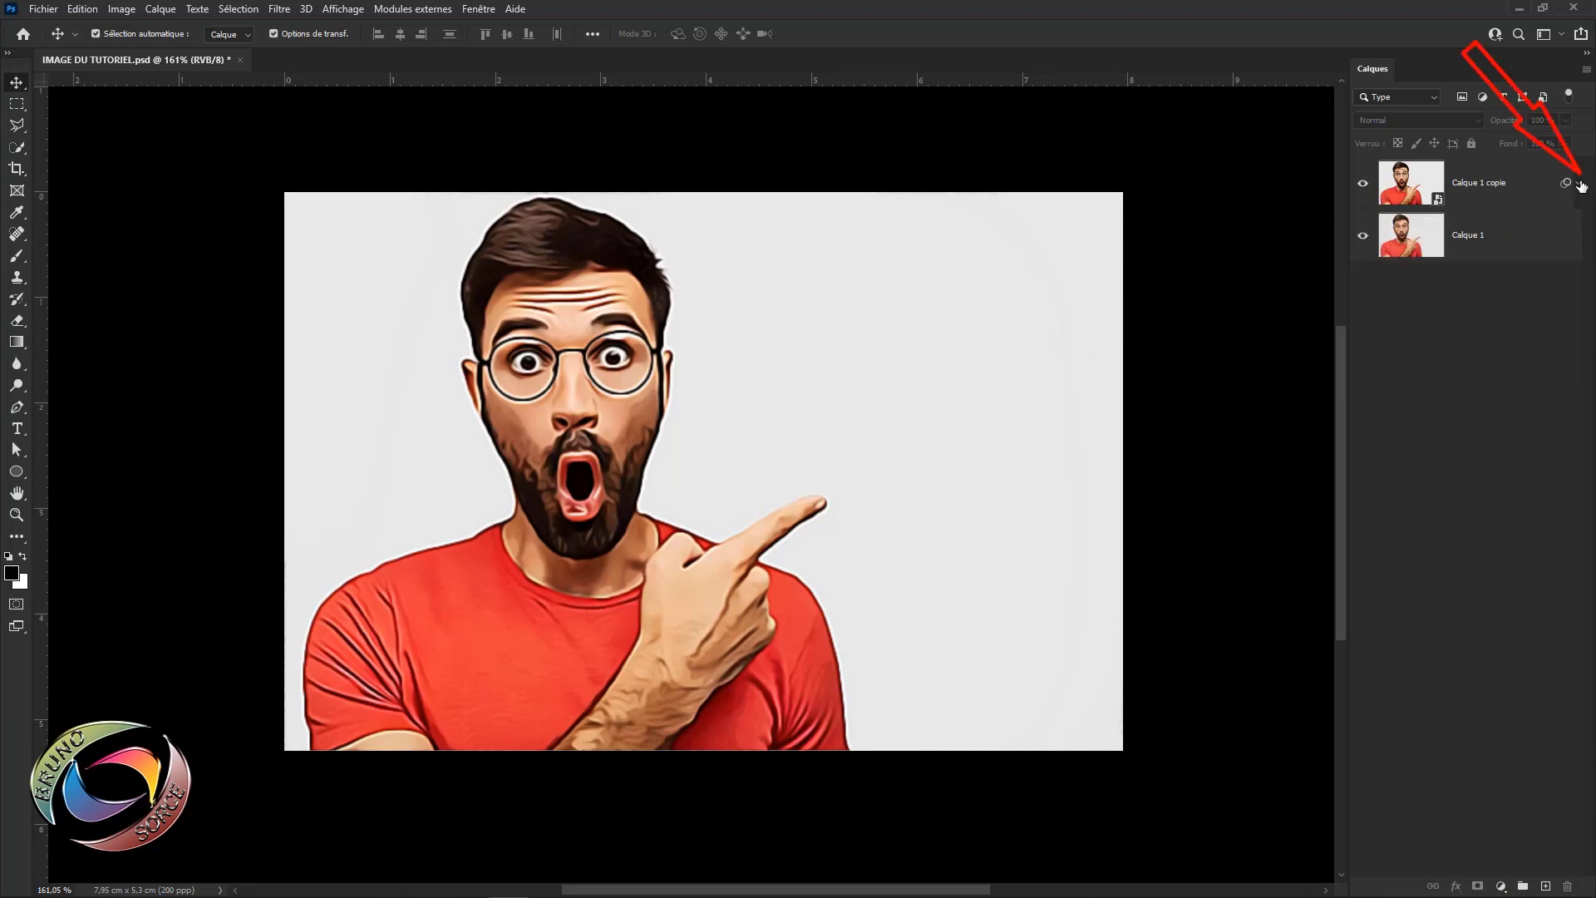
left_click(1514, 183)
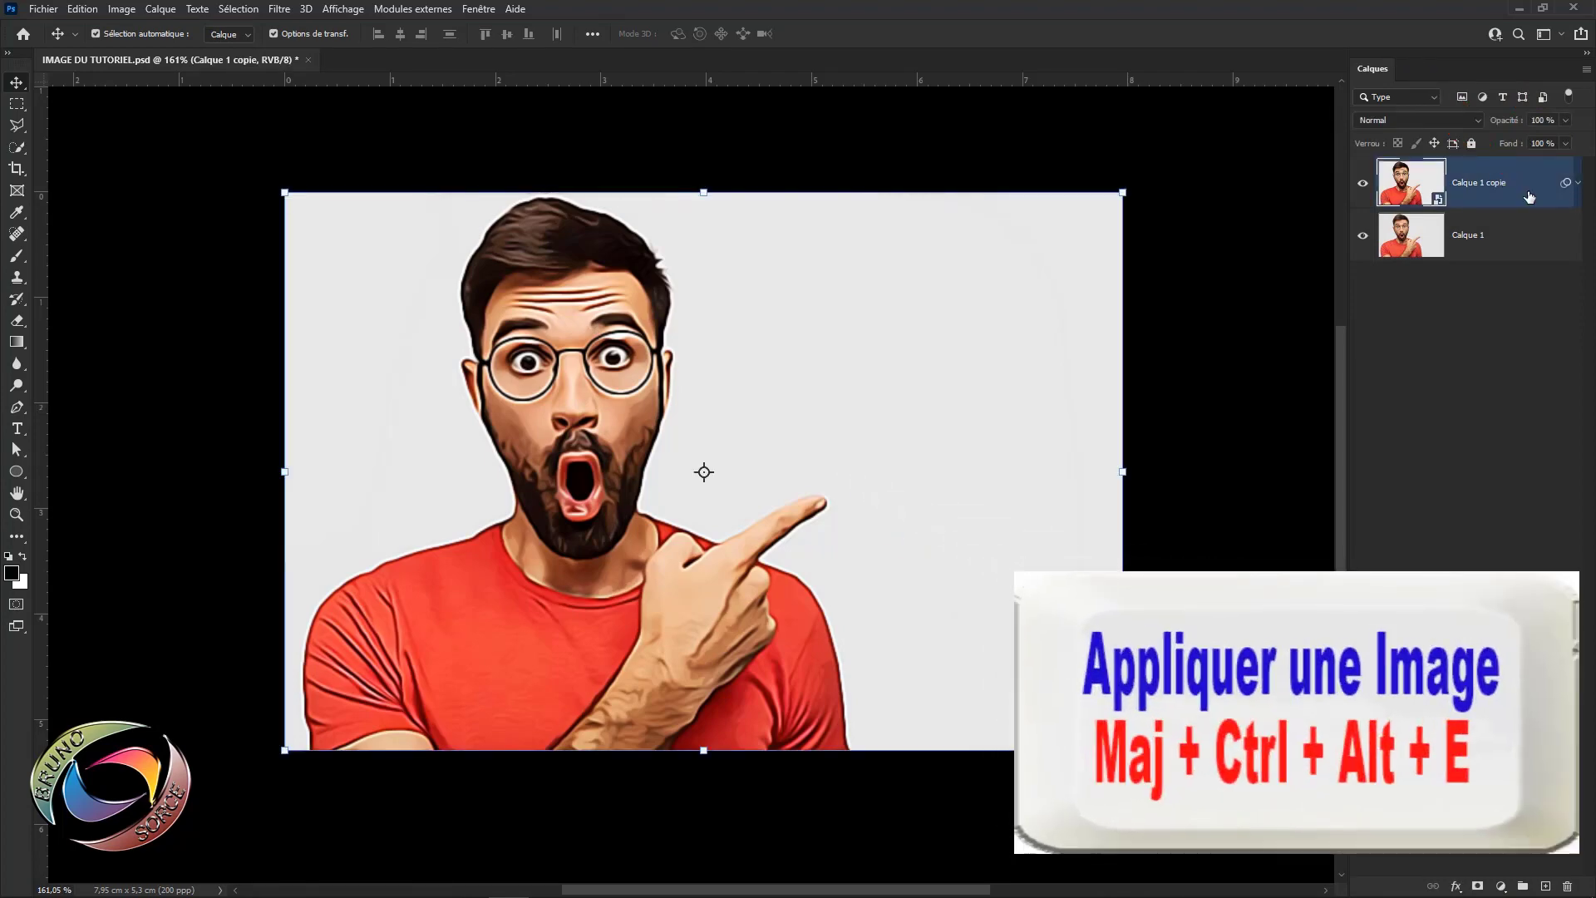
key("ctrl")
key("shift+ctrl+alt+e")
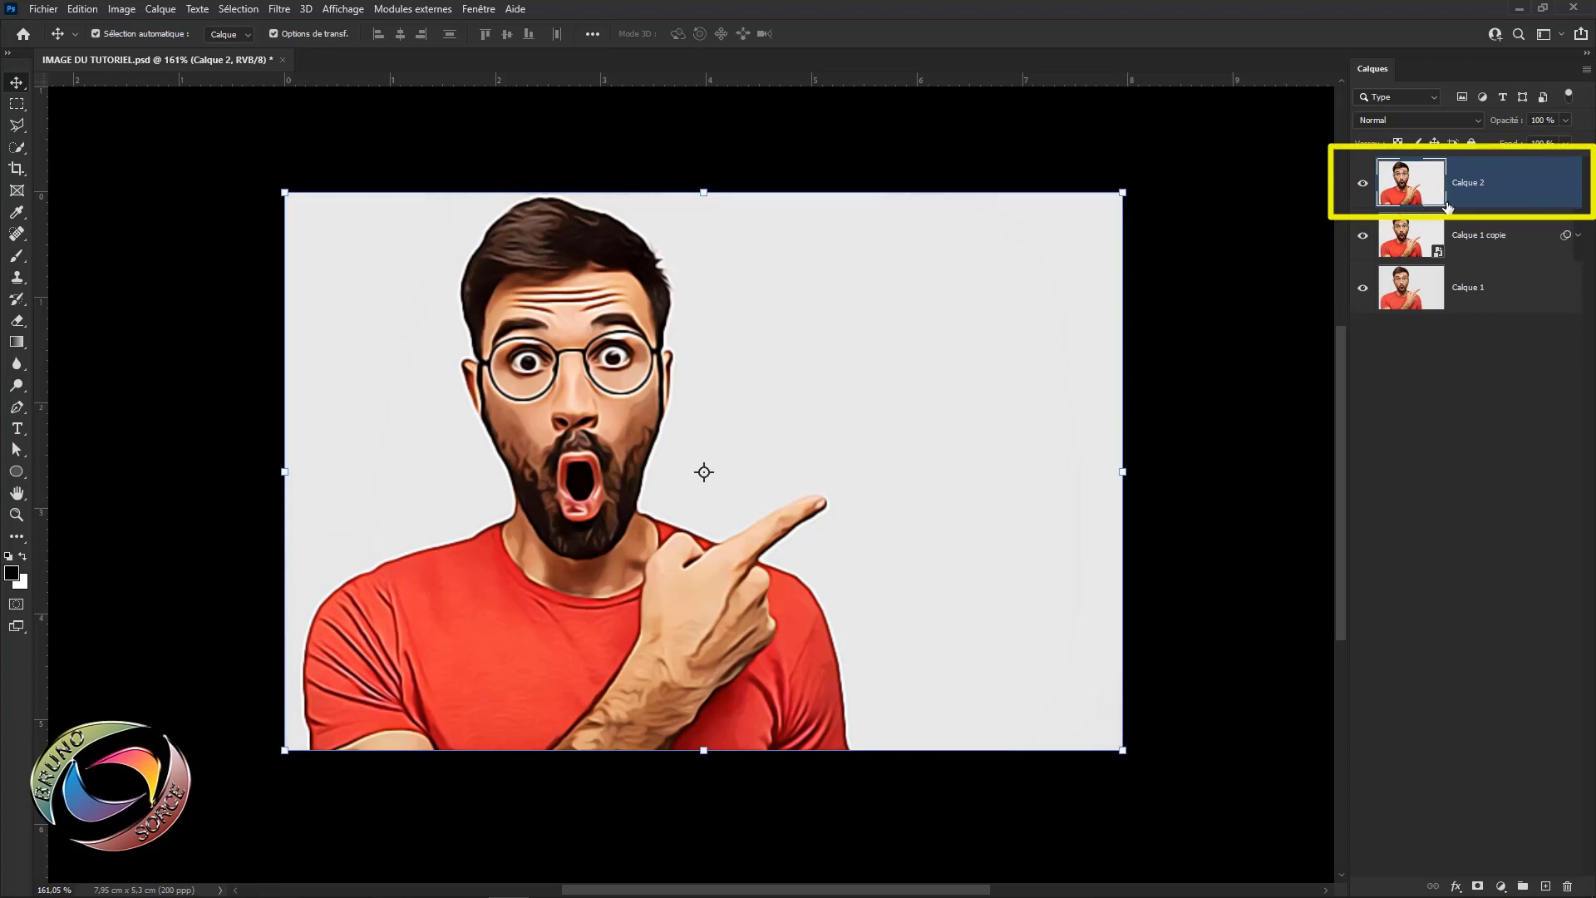
left_click(1576, 236)
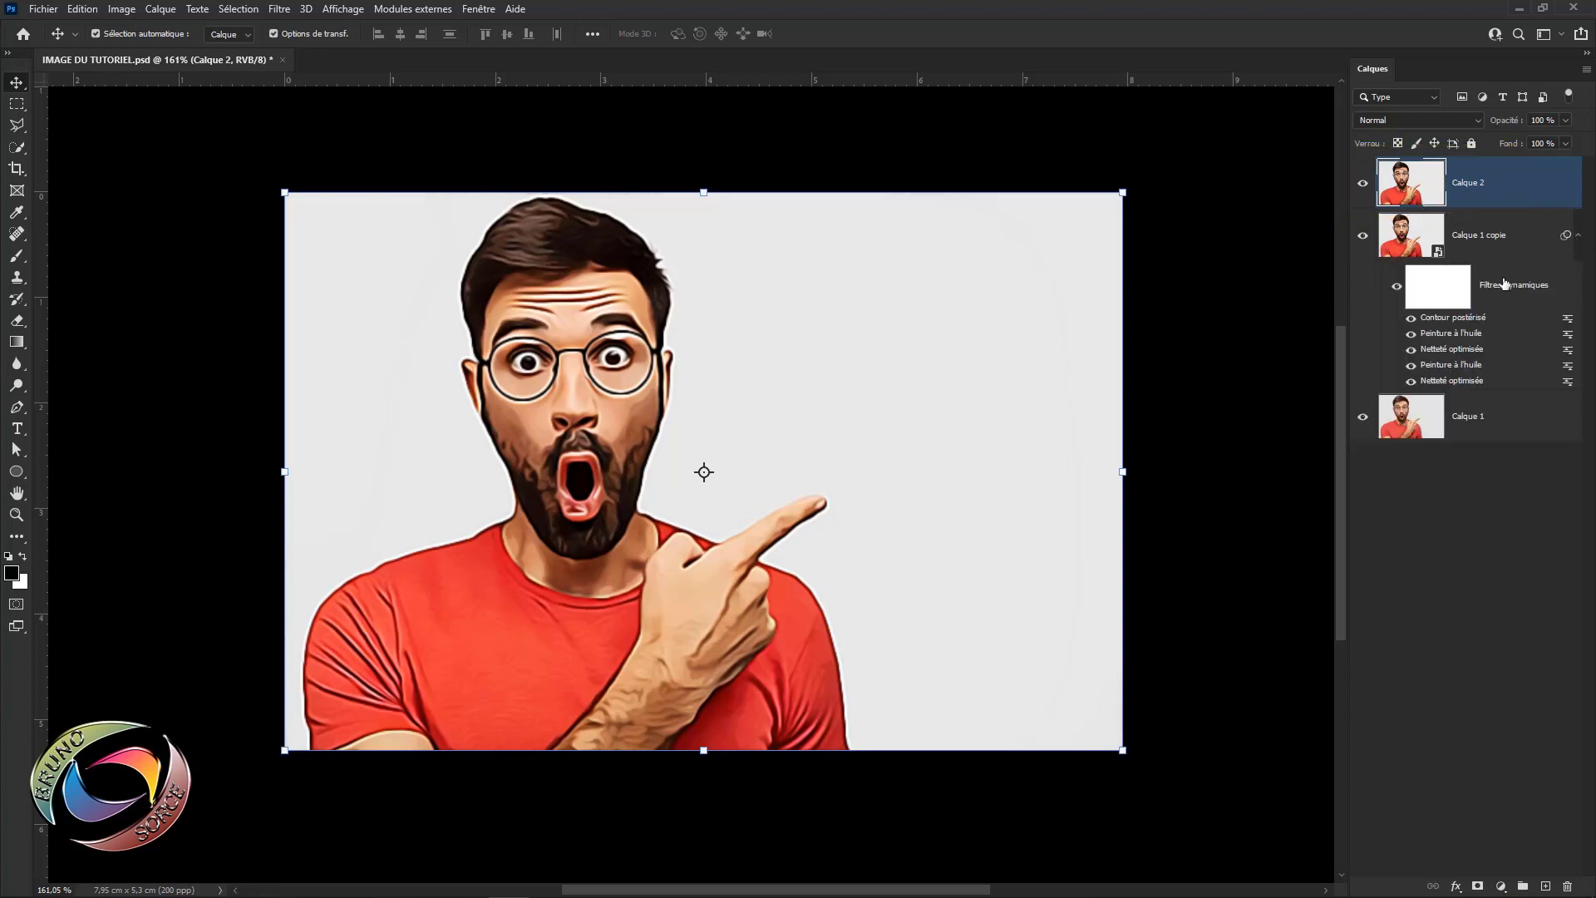
left_click(1576, 236)
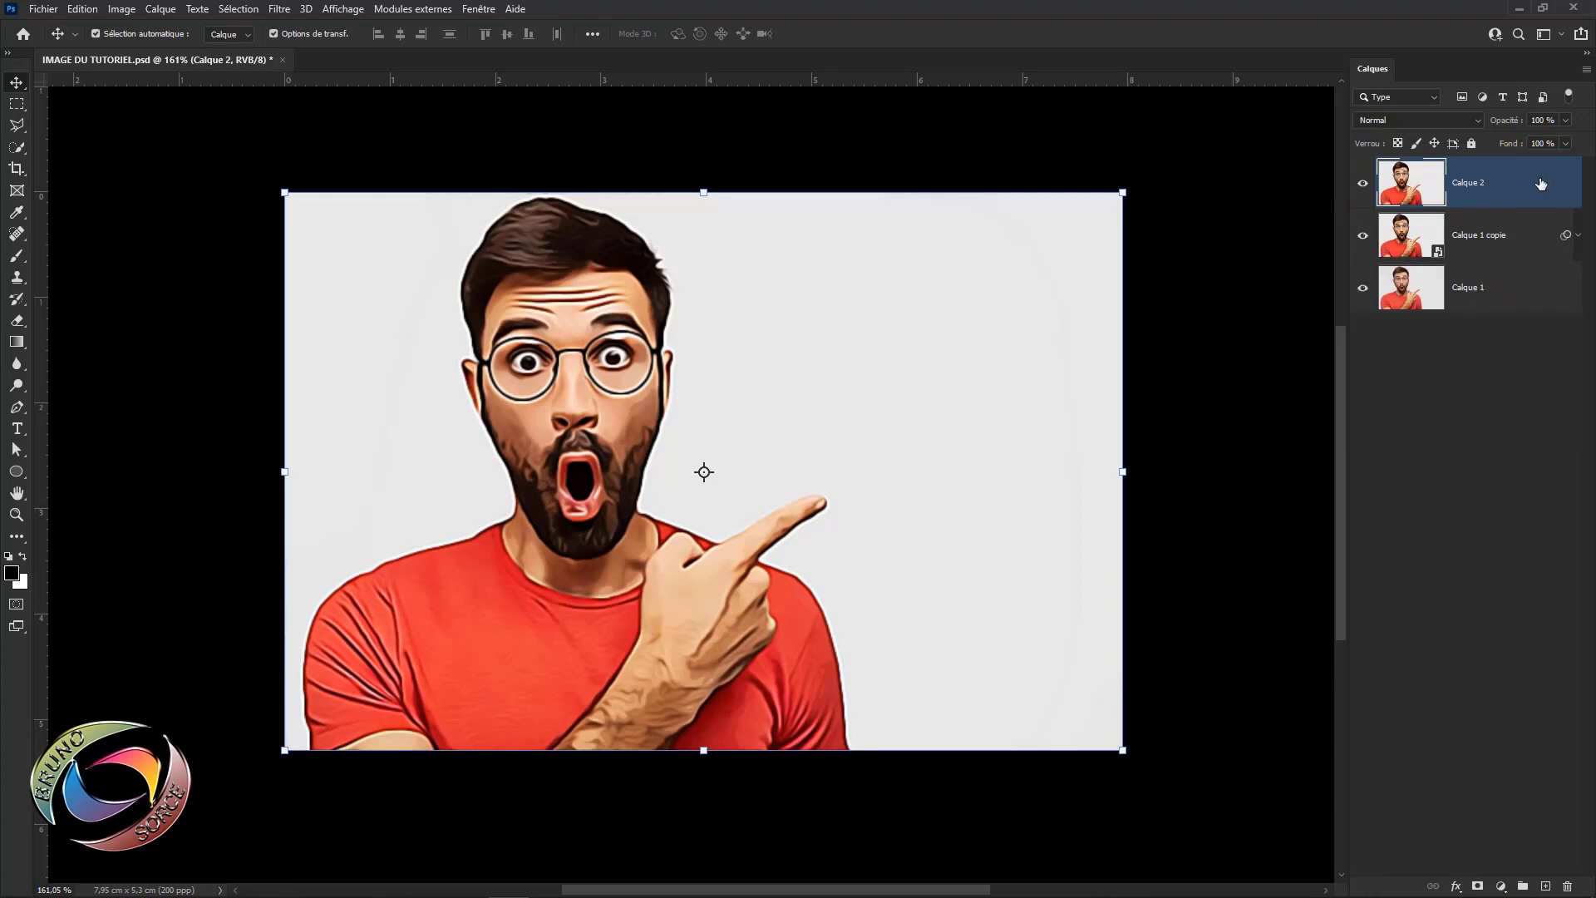
right_click(1540, 183)
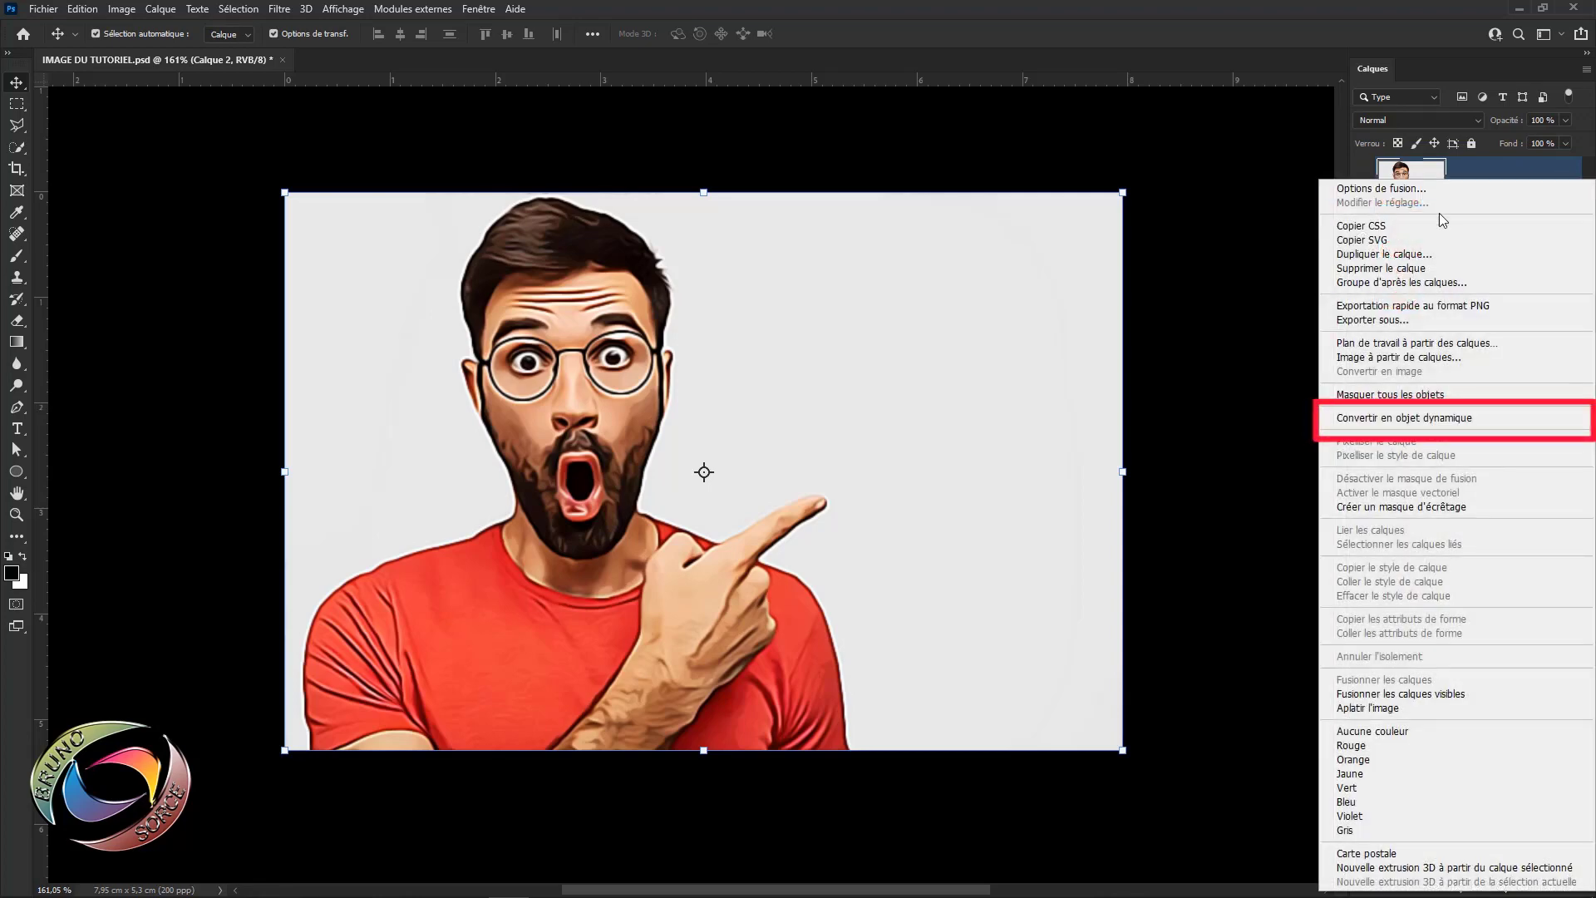
left_click(1390, 419)
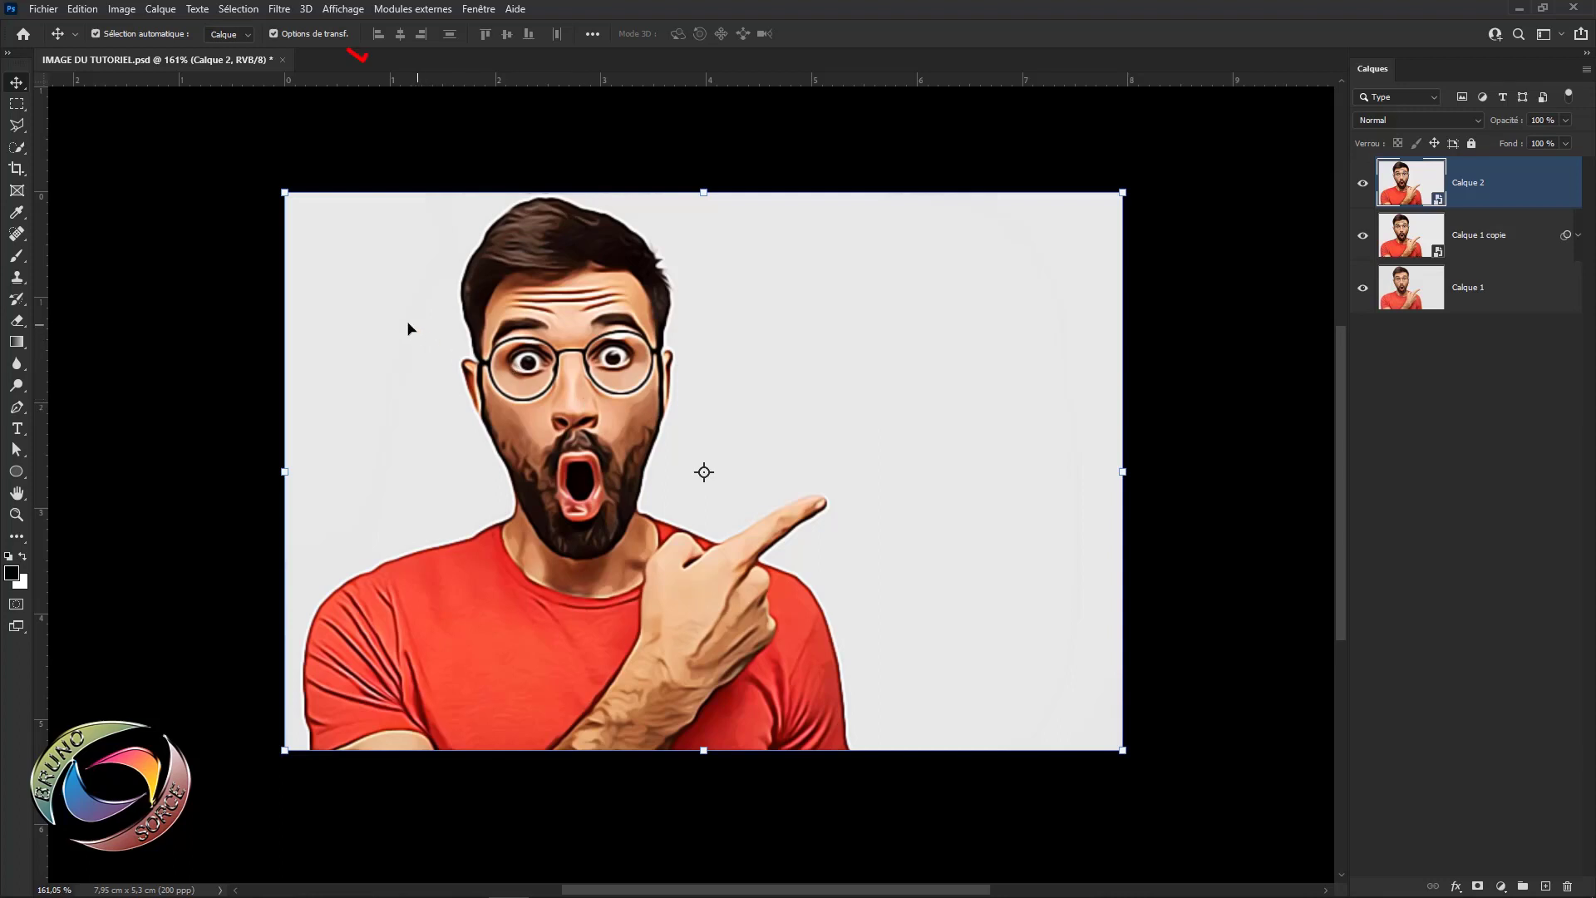
- Apply the artistic filter Aquarelle to the Calque 2 smart object with Détail 9, Ombres 1 and Texture 1
left_click(283, 11)
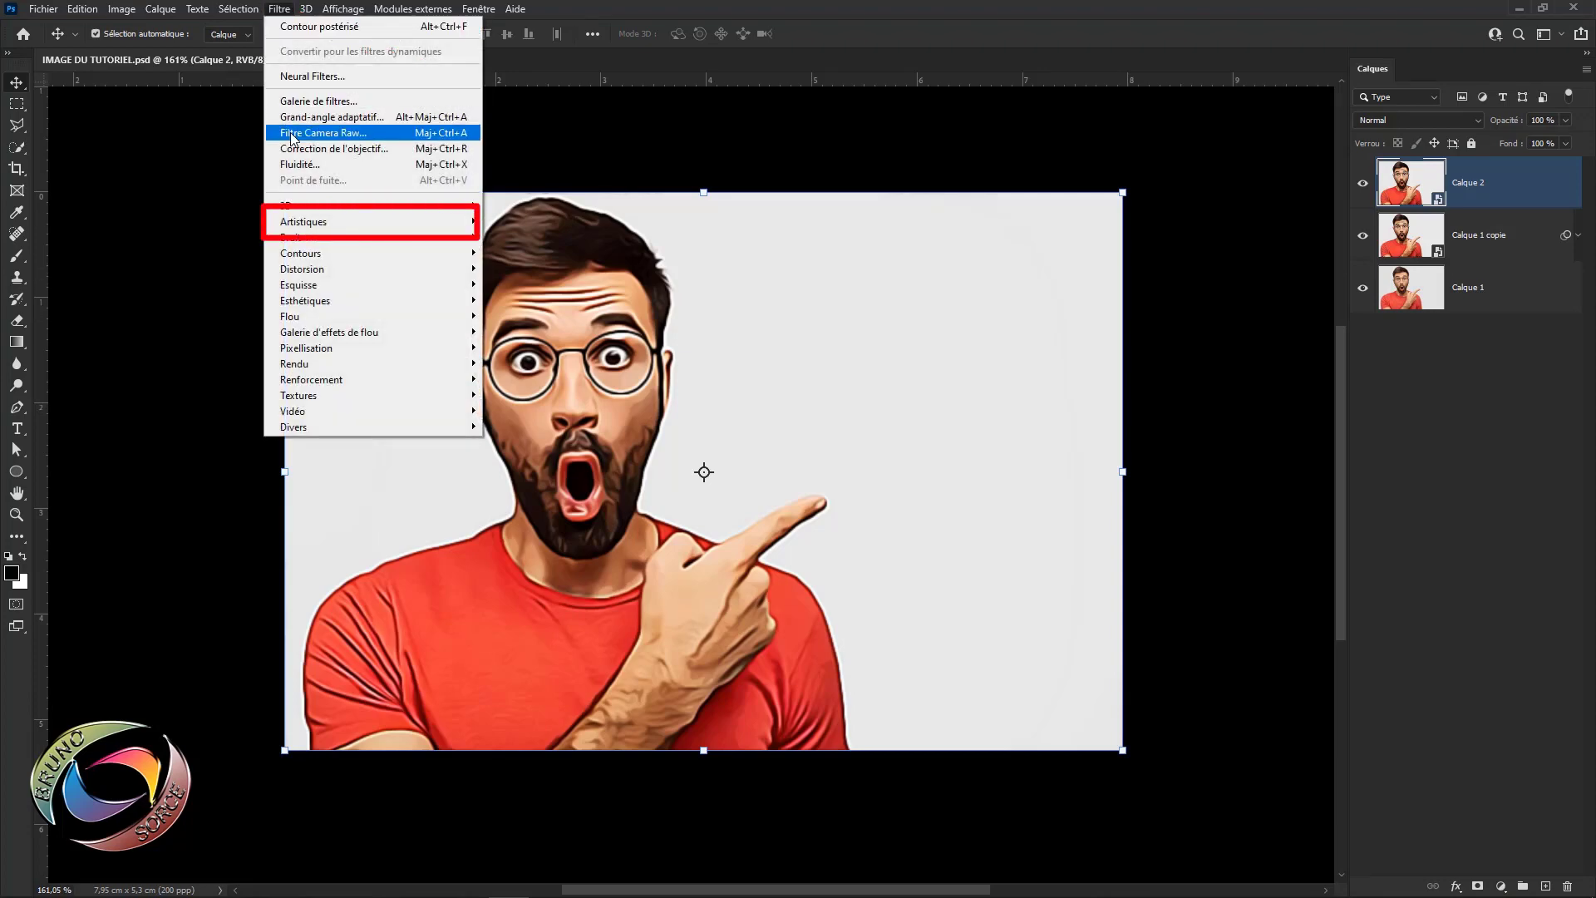
mouse_move(312, 223)
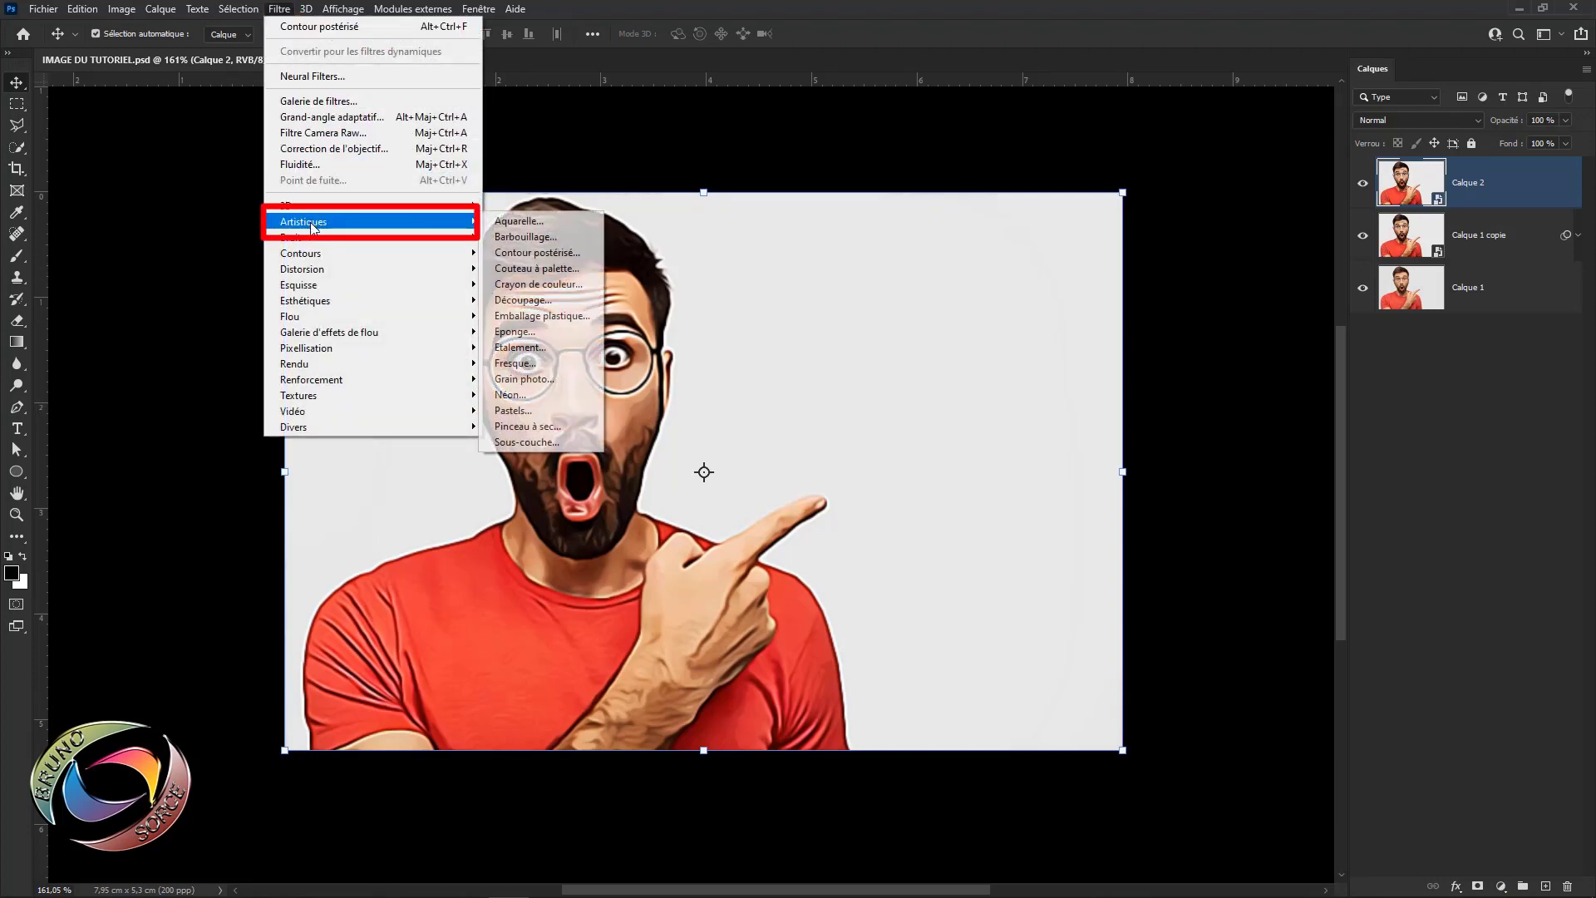
left_click(513, 224)
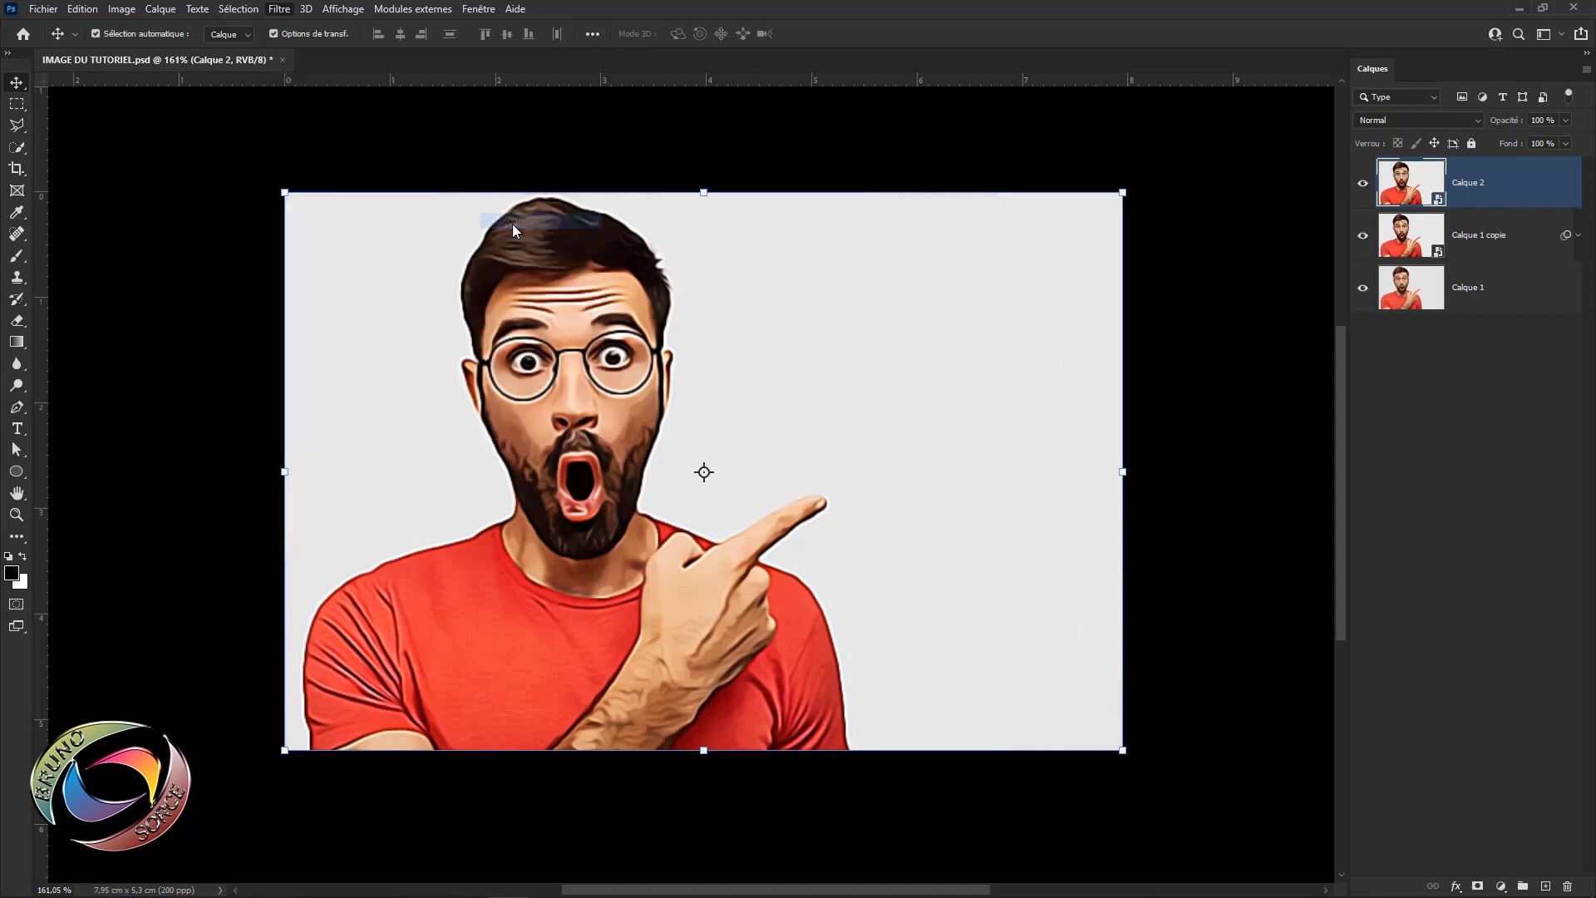
scroll(576, 462, "up", 3)
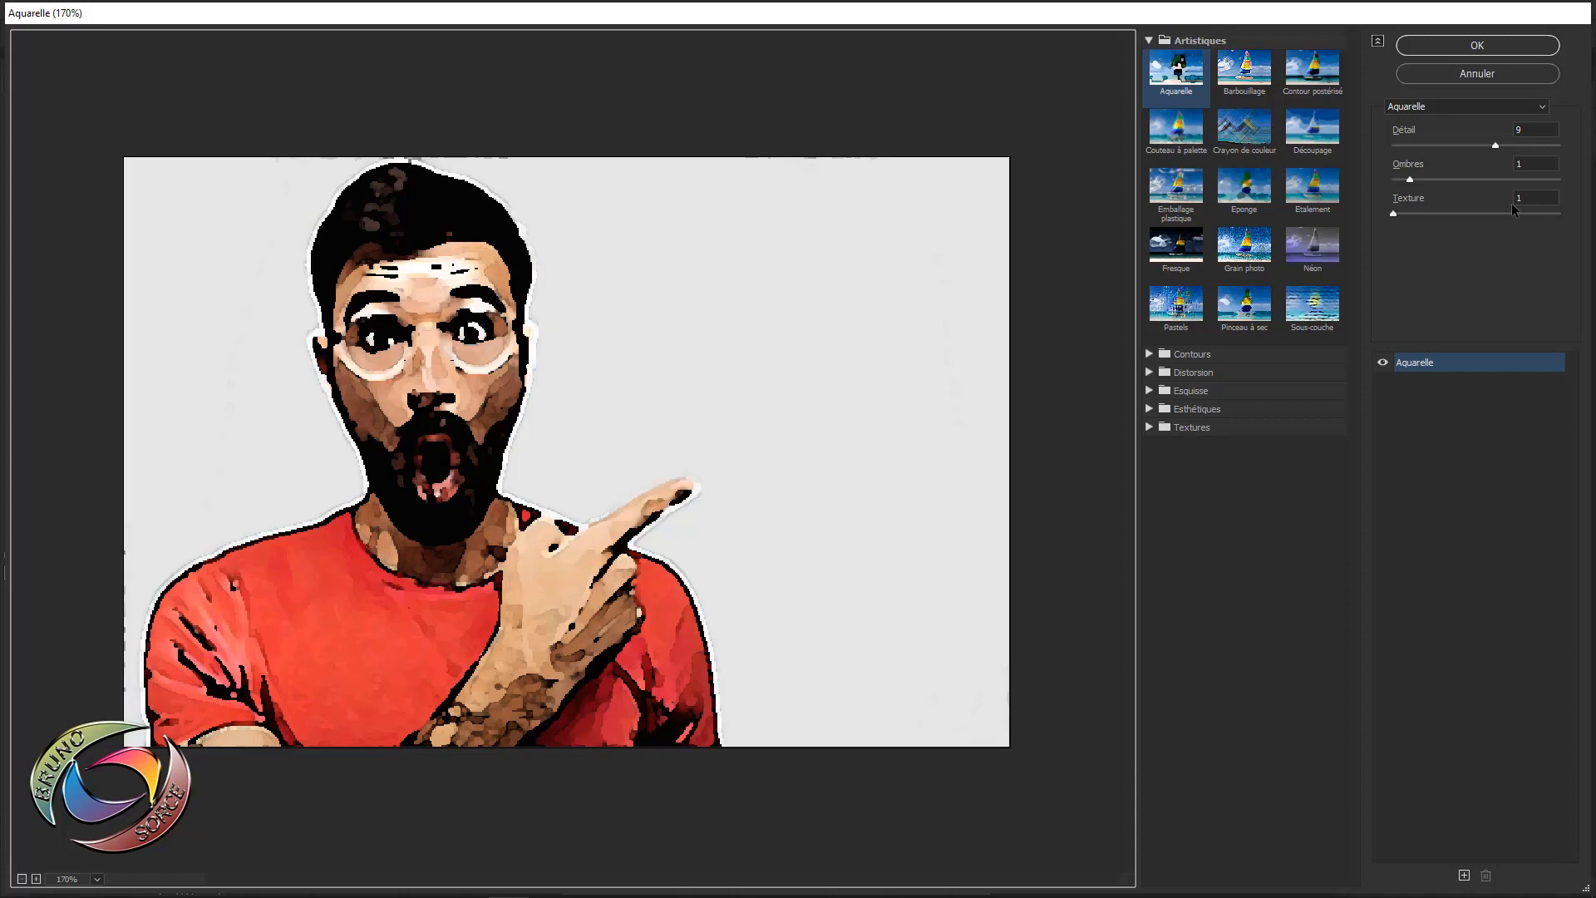
left_click(1488, 50)
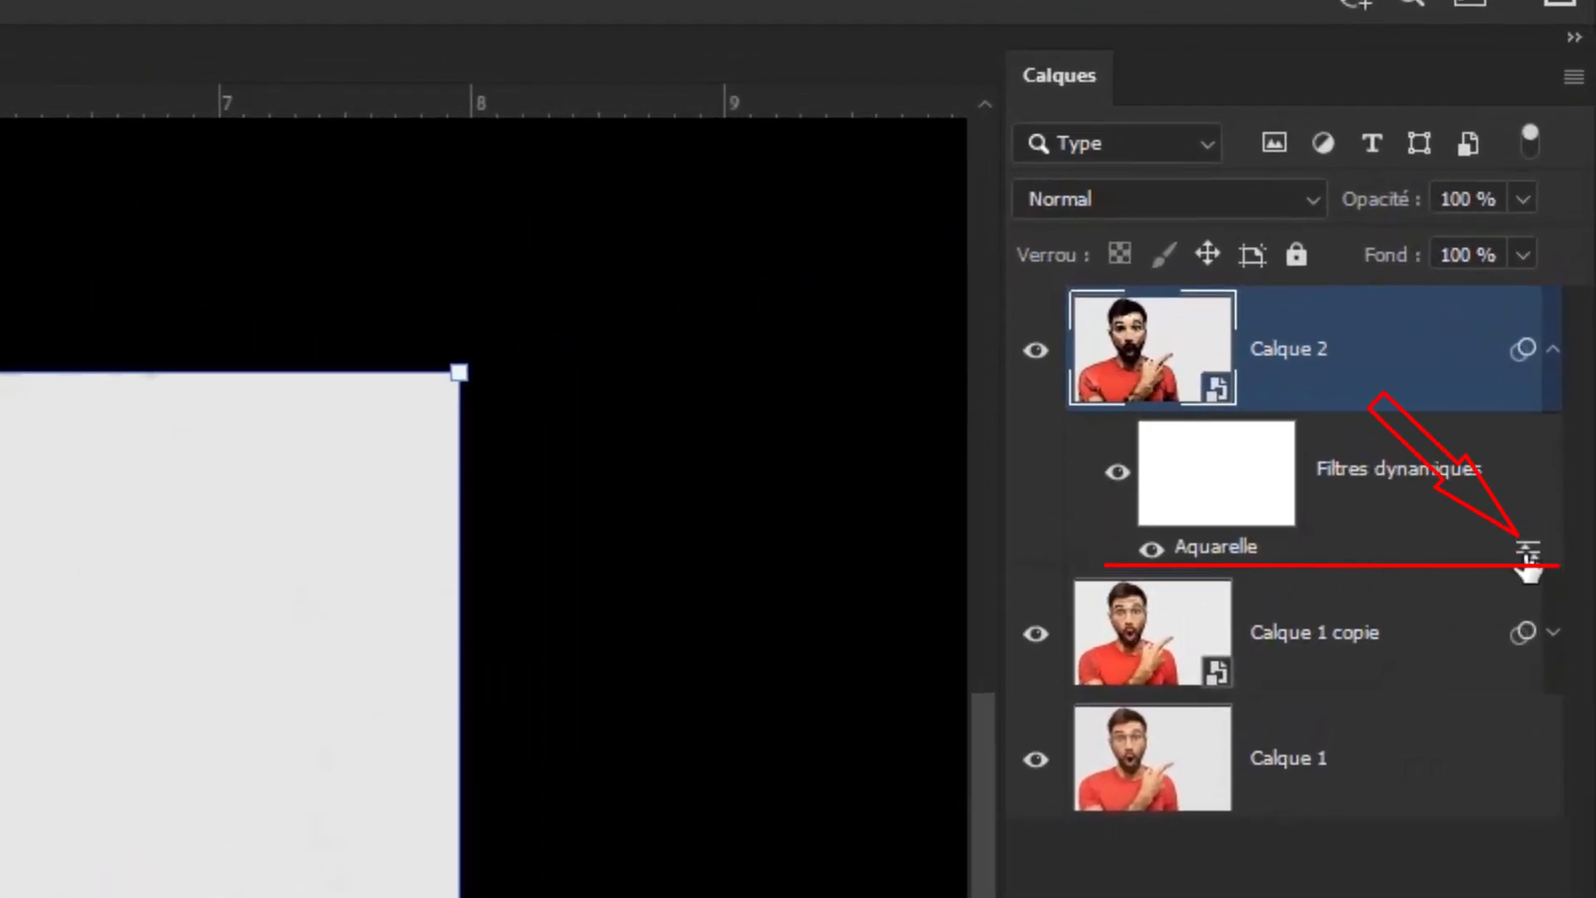
- Set the Aquarelle filter's blending mode to Lumière tamisée at 100% opacity and return to the Move tool
double_click(1526, 553)
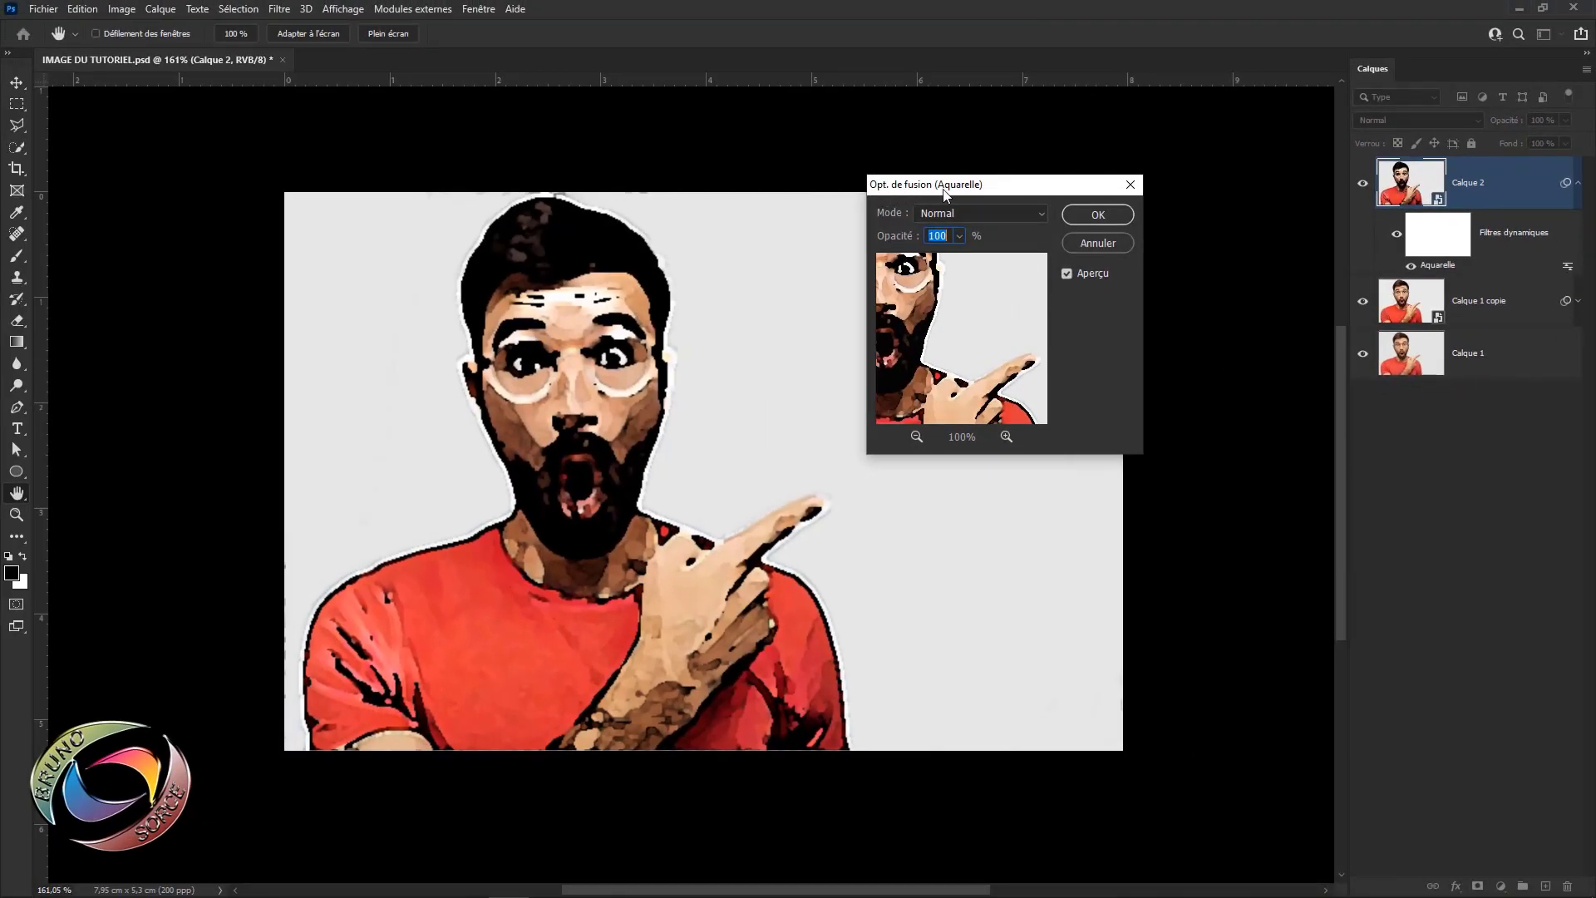
left_click(974, 213)
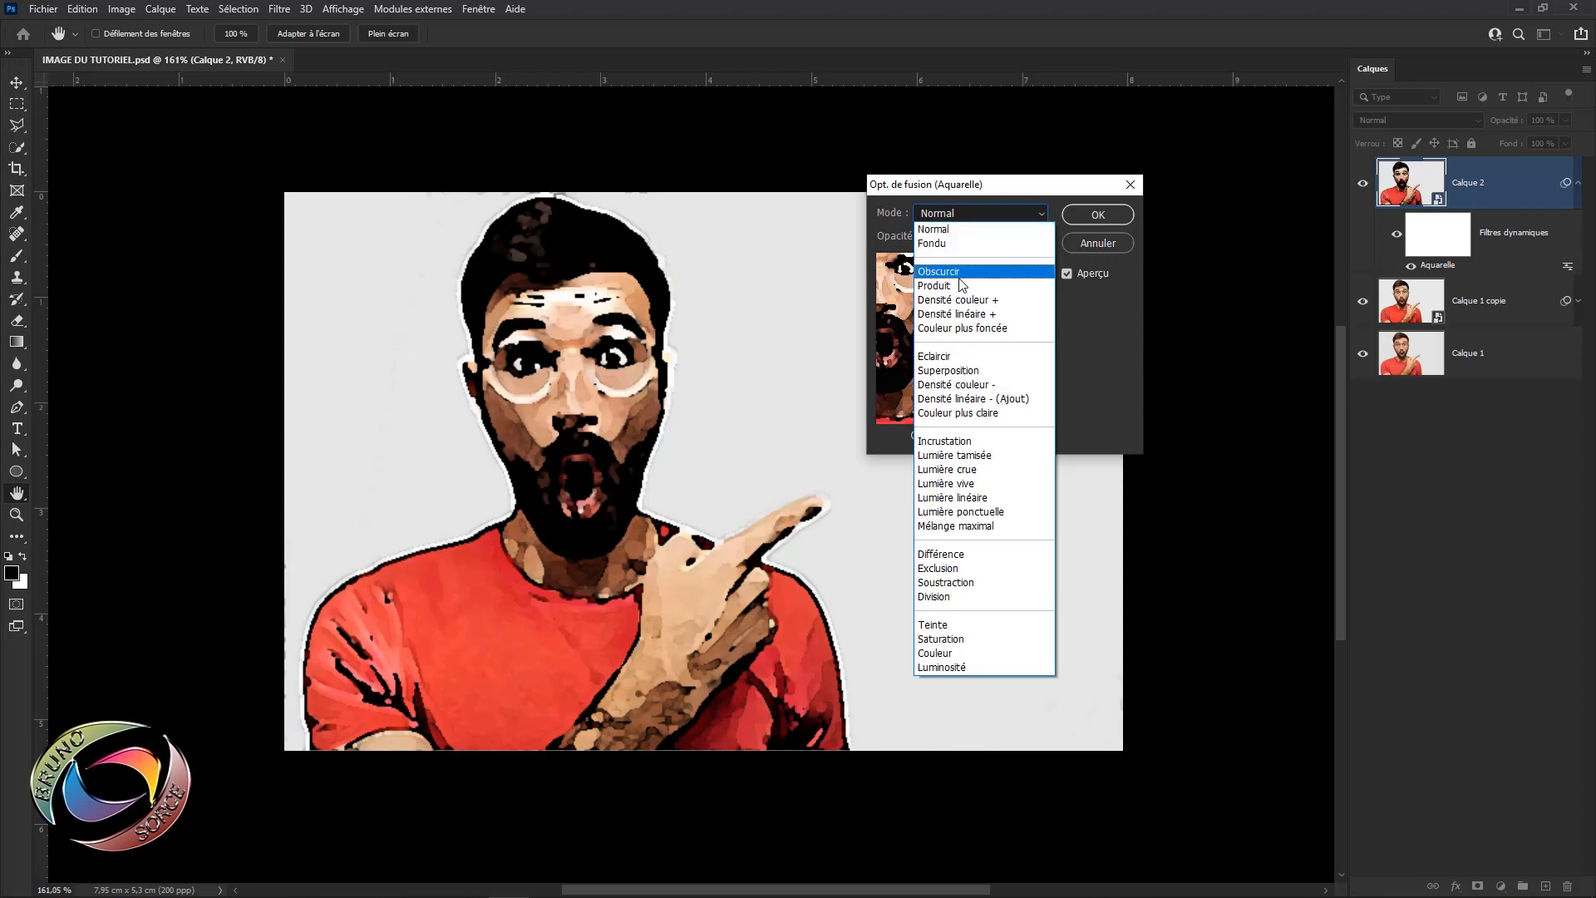
left_click(961, 457)
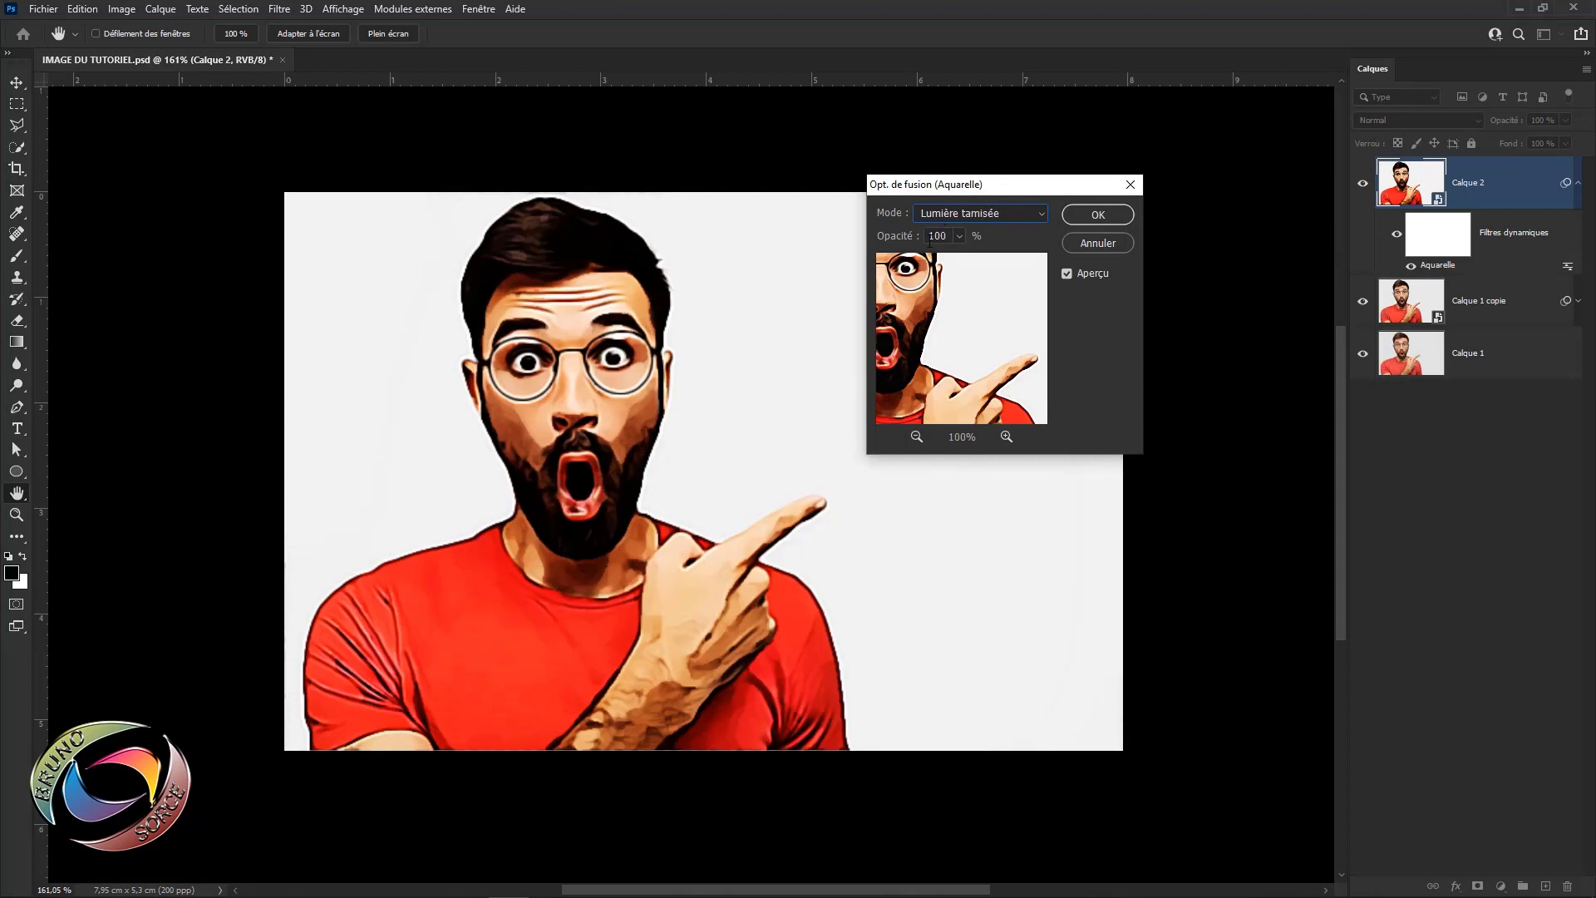
left_click(1009, 210)
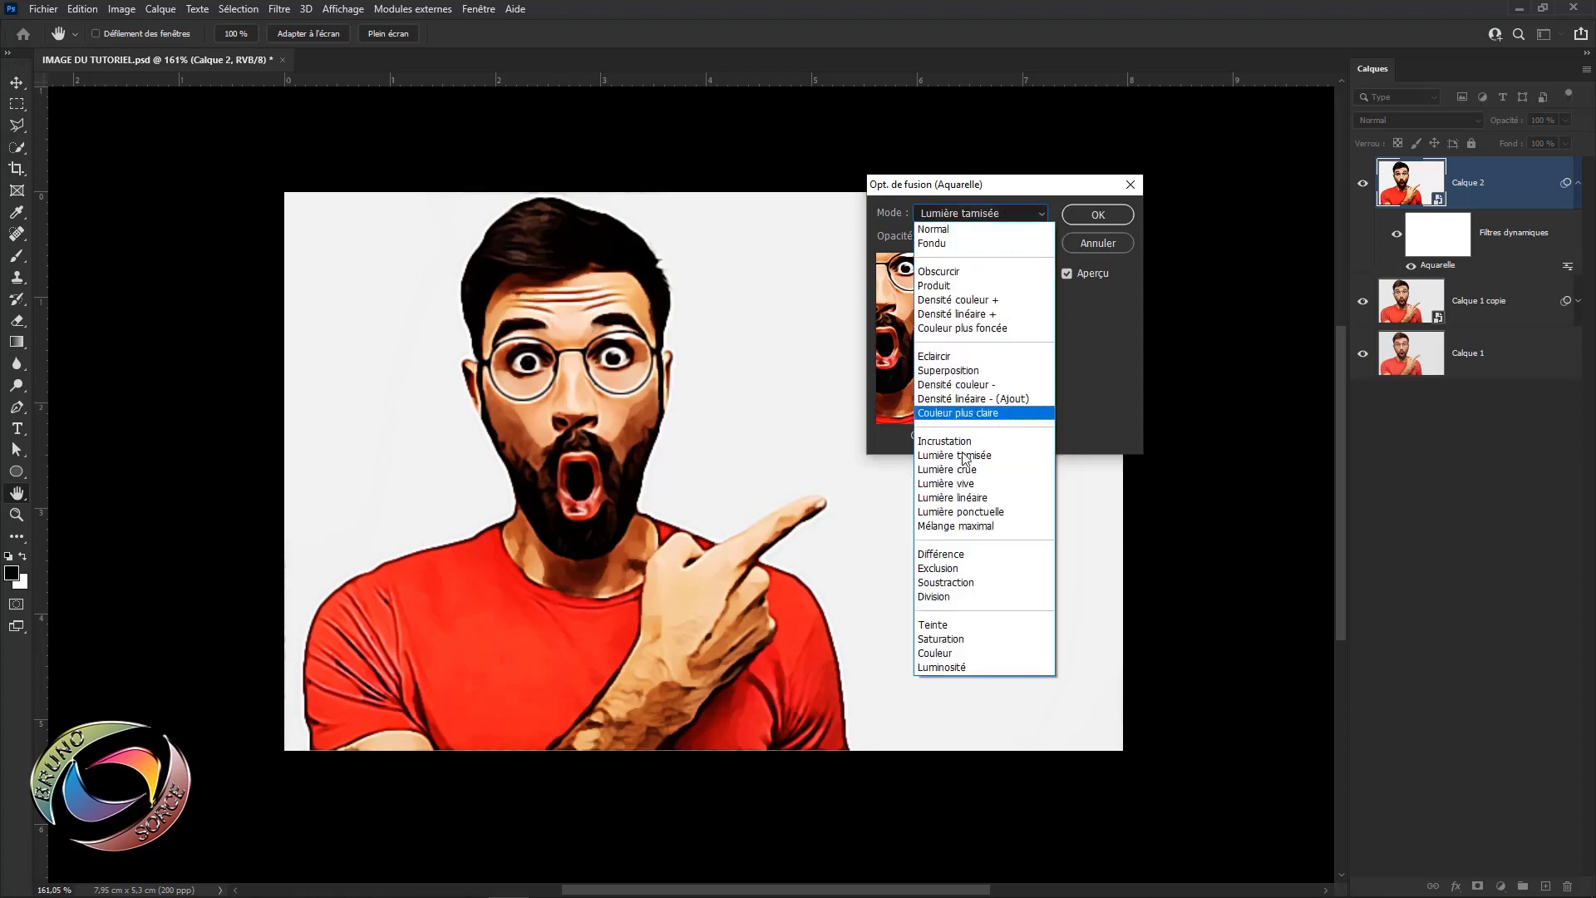
left_click(991, 209)
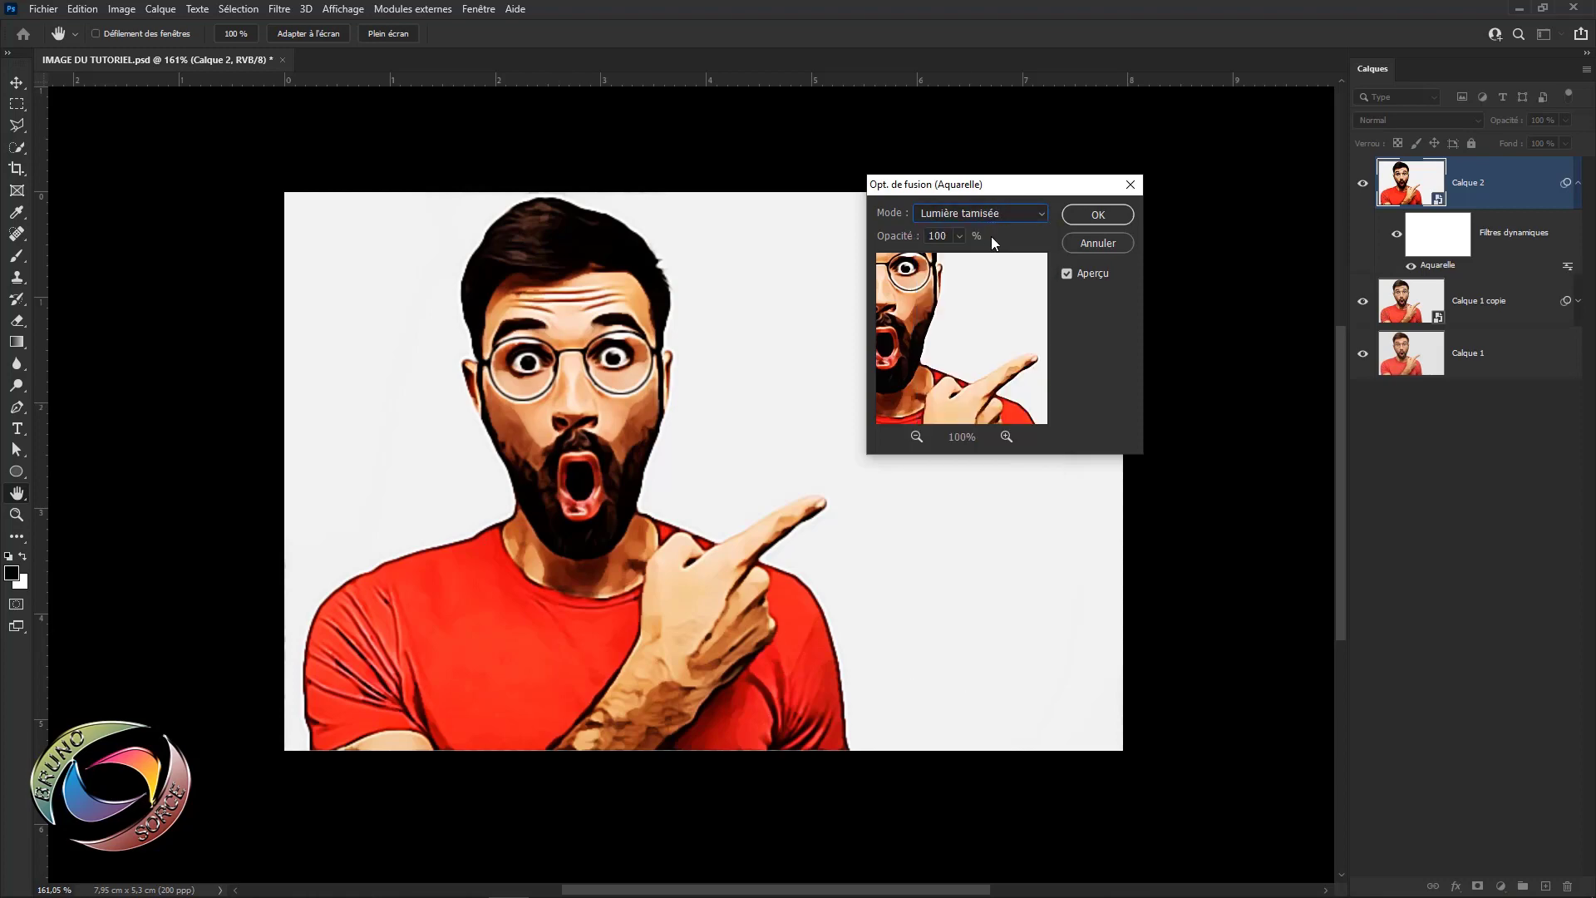
left_click(1114, 218)
key("v")
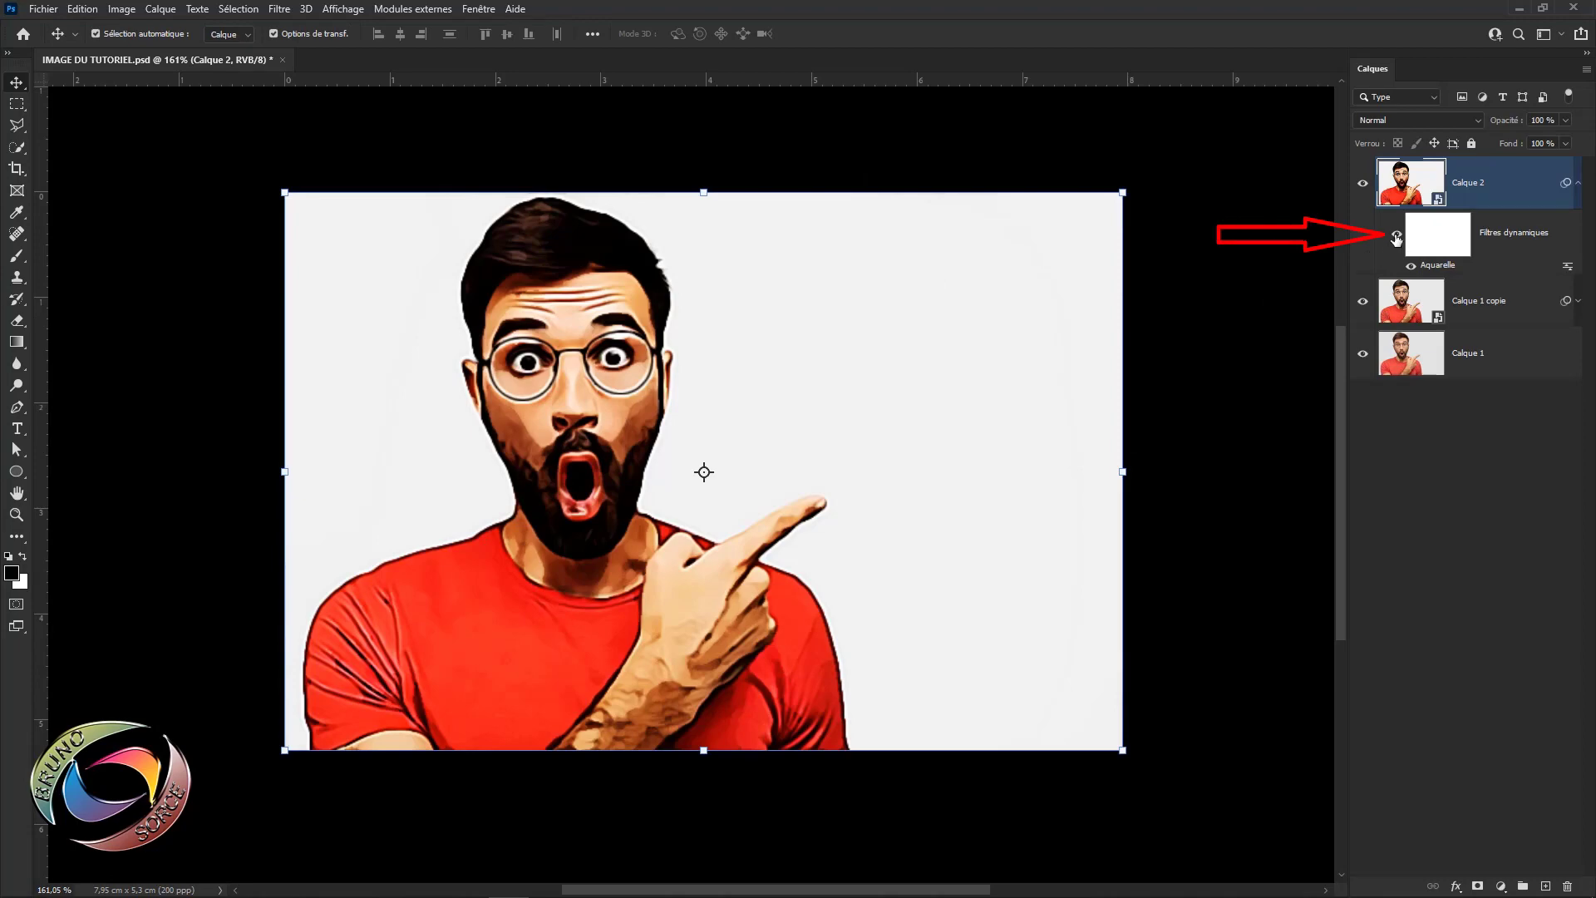
- Compare Calque 2 with and without its smart filters, and try deleting them before undoing the deletion and showing them again
left_click(1396, 238)
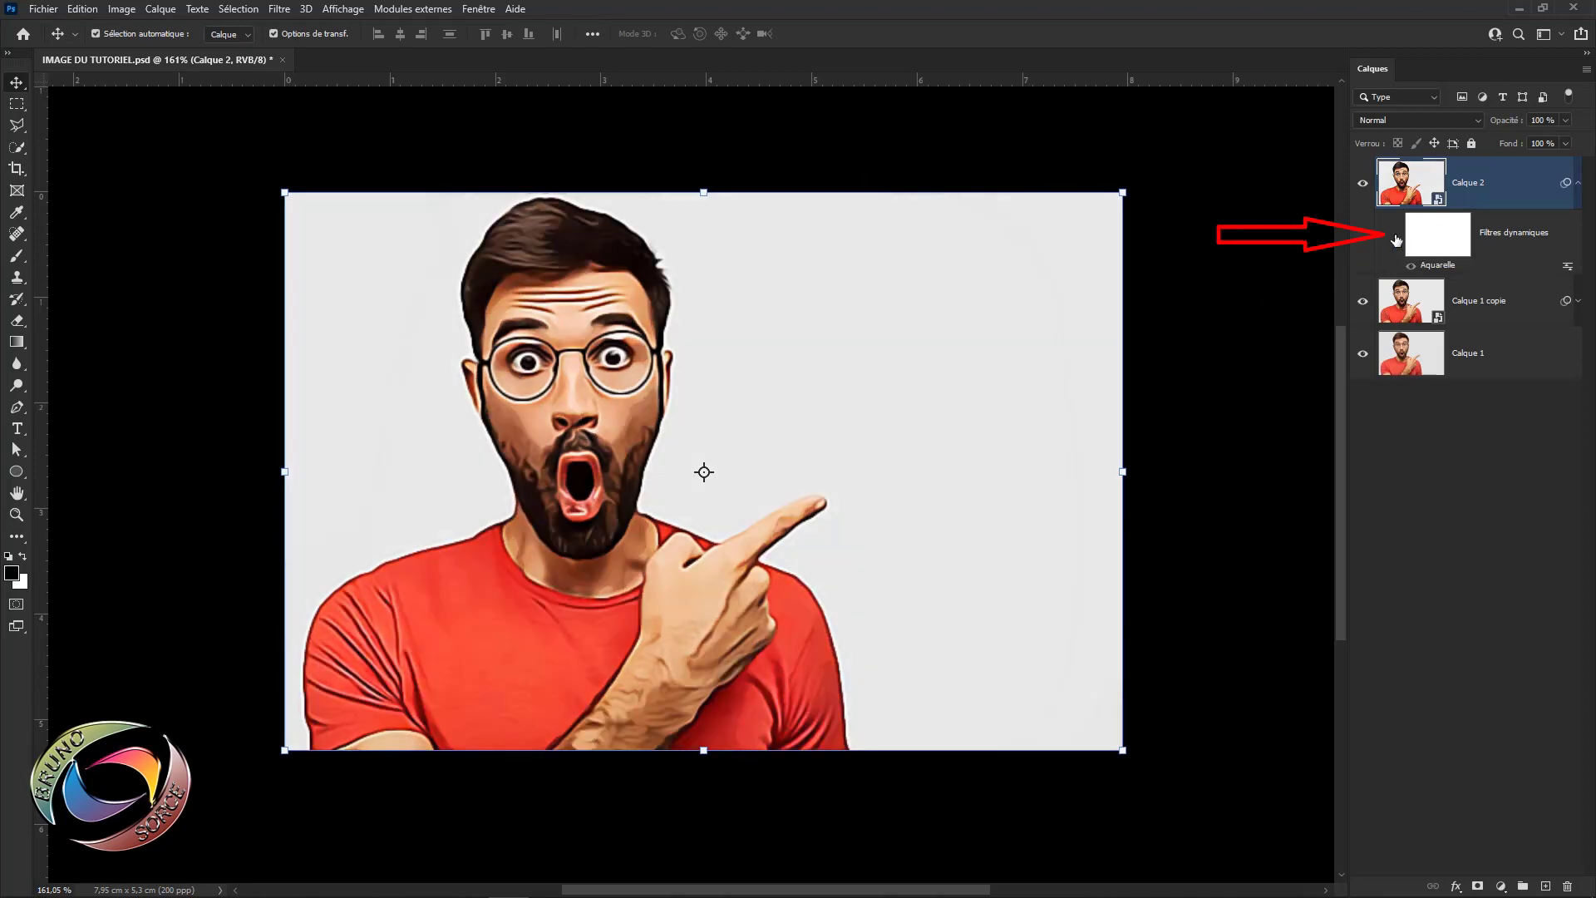
left_click(1396, 238)
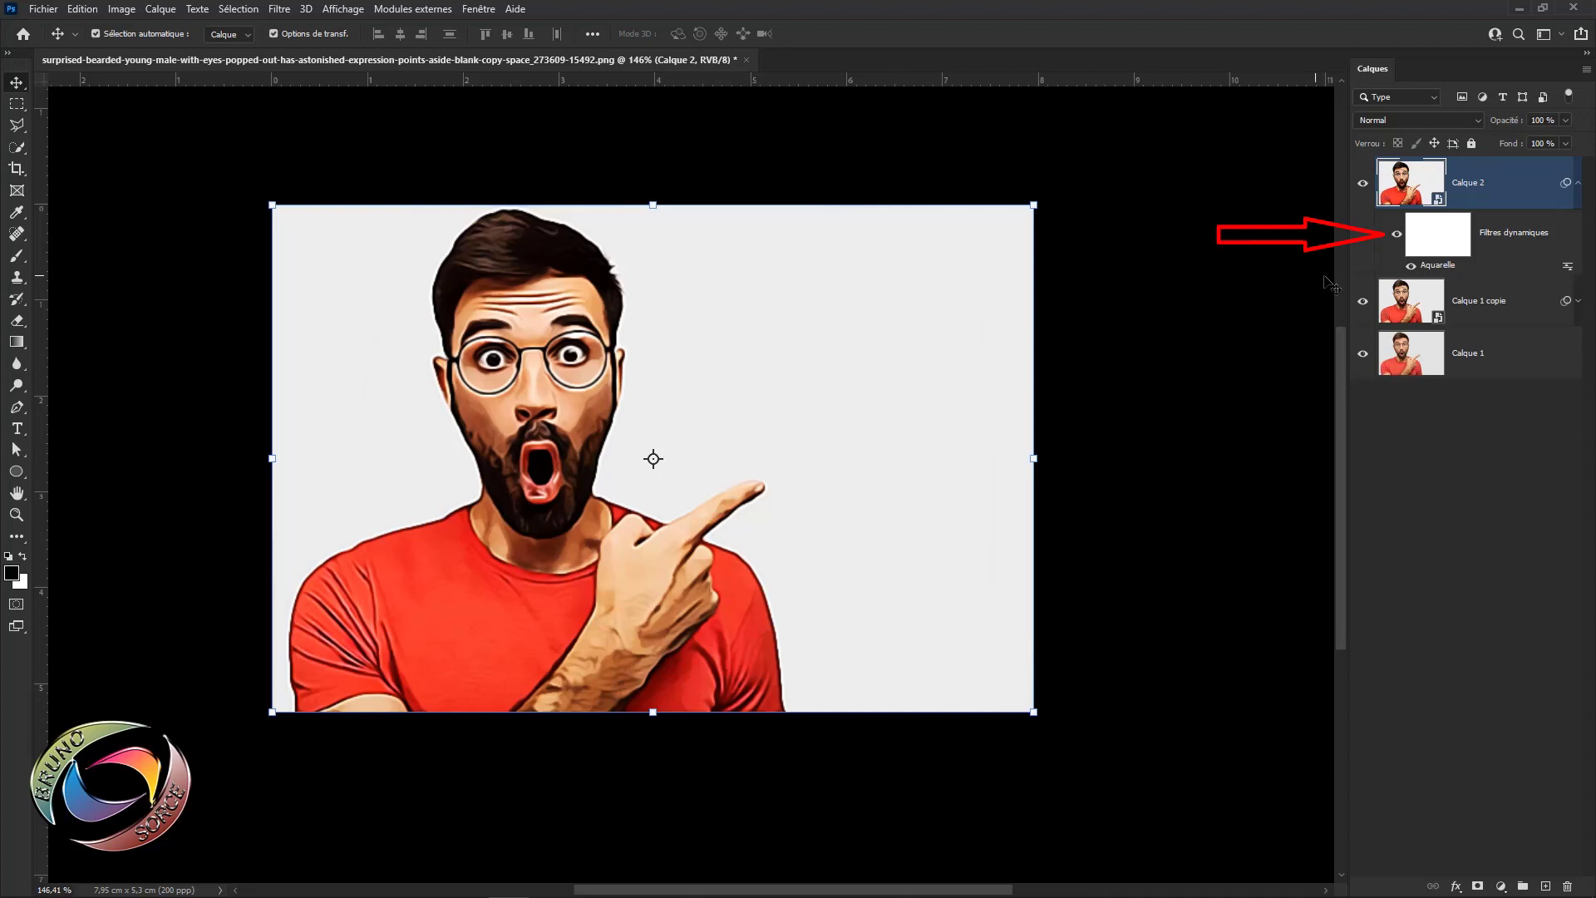
left_click(1399, 238)
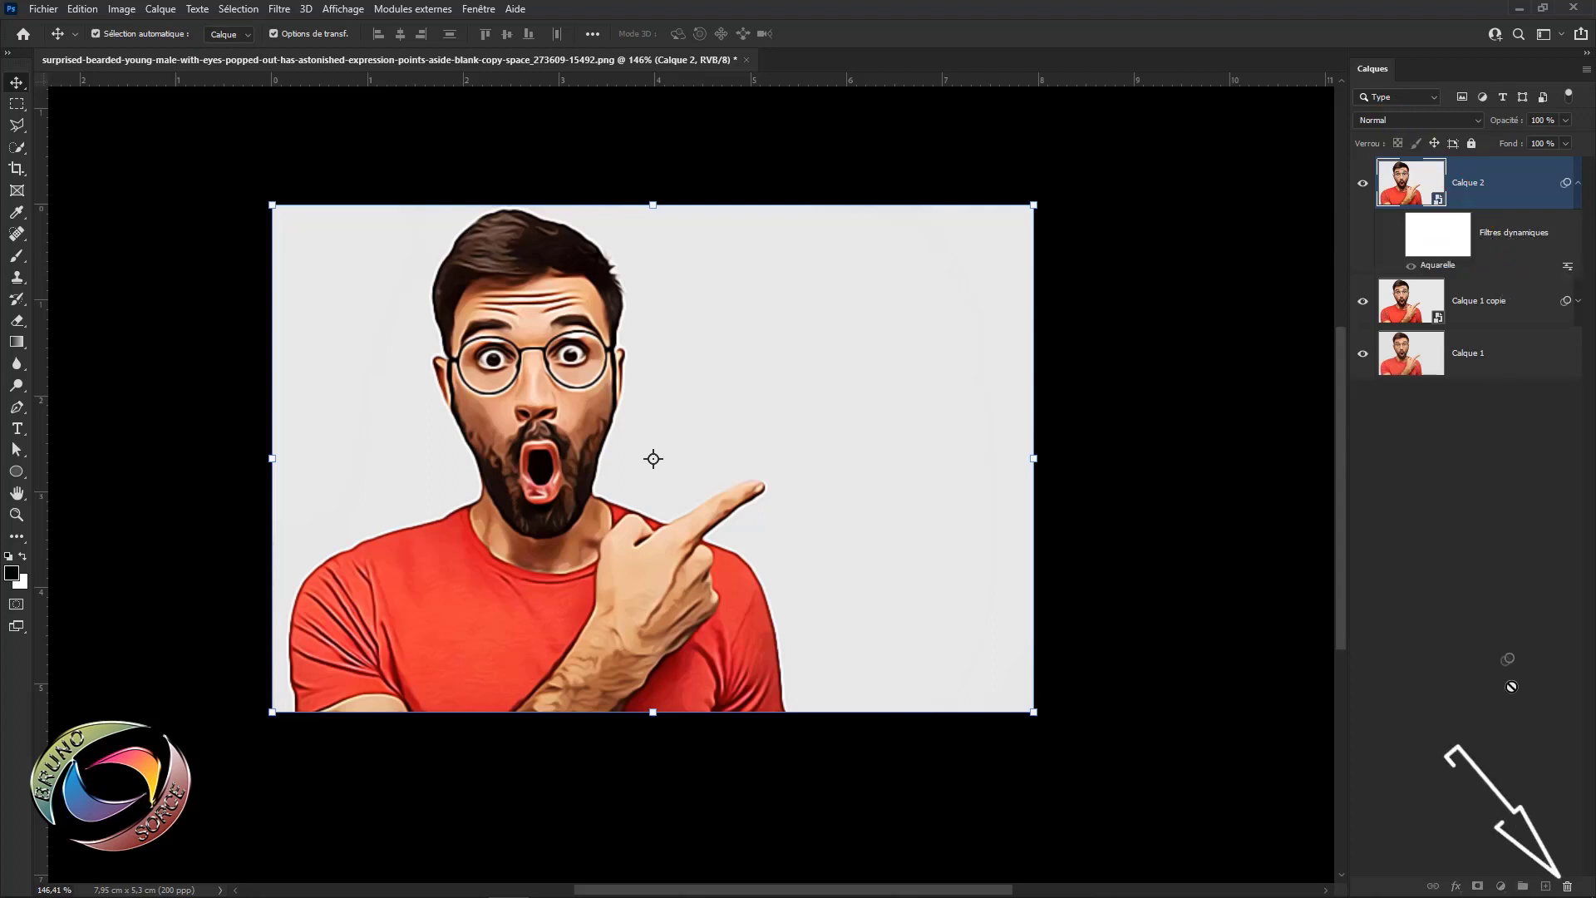
left_click_drag(1571, 881, 1569, 884)
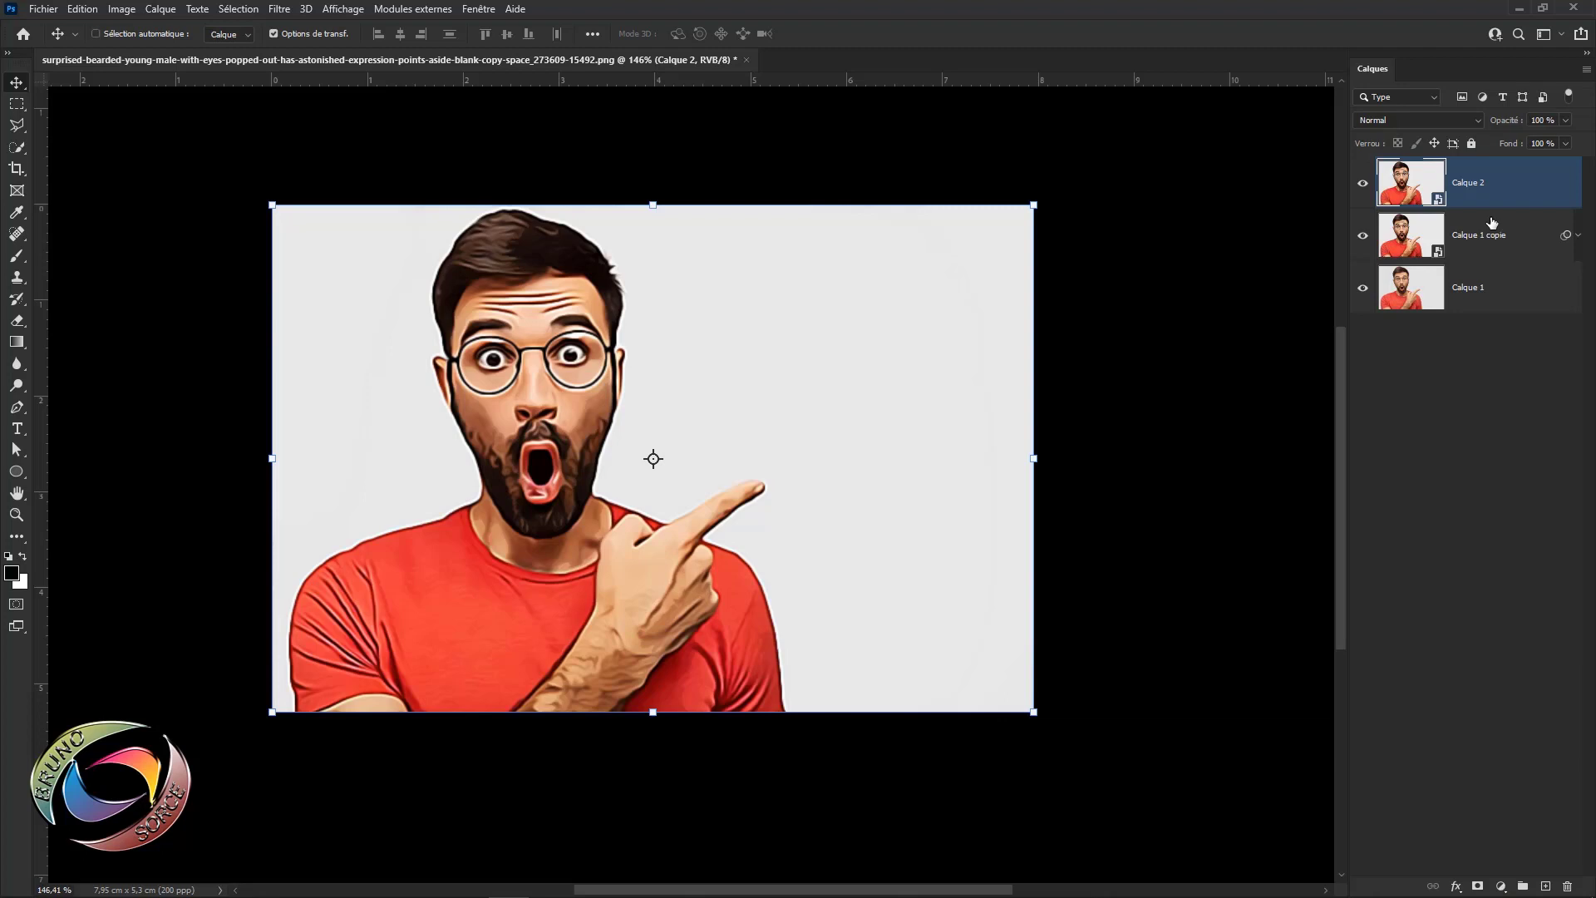
key("ctrl+z")
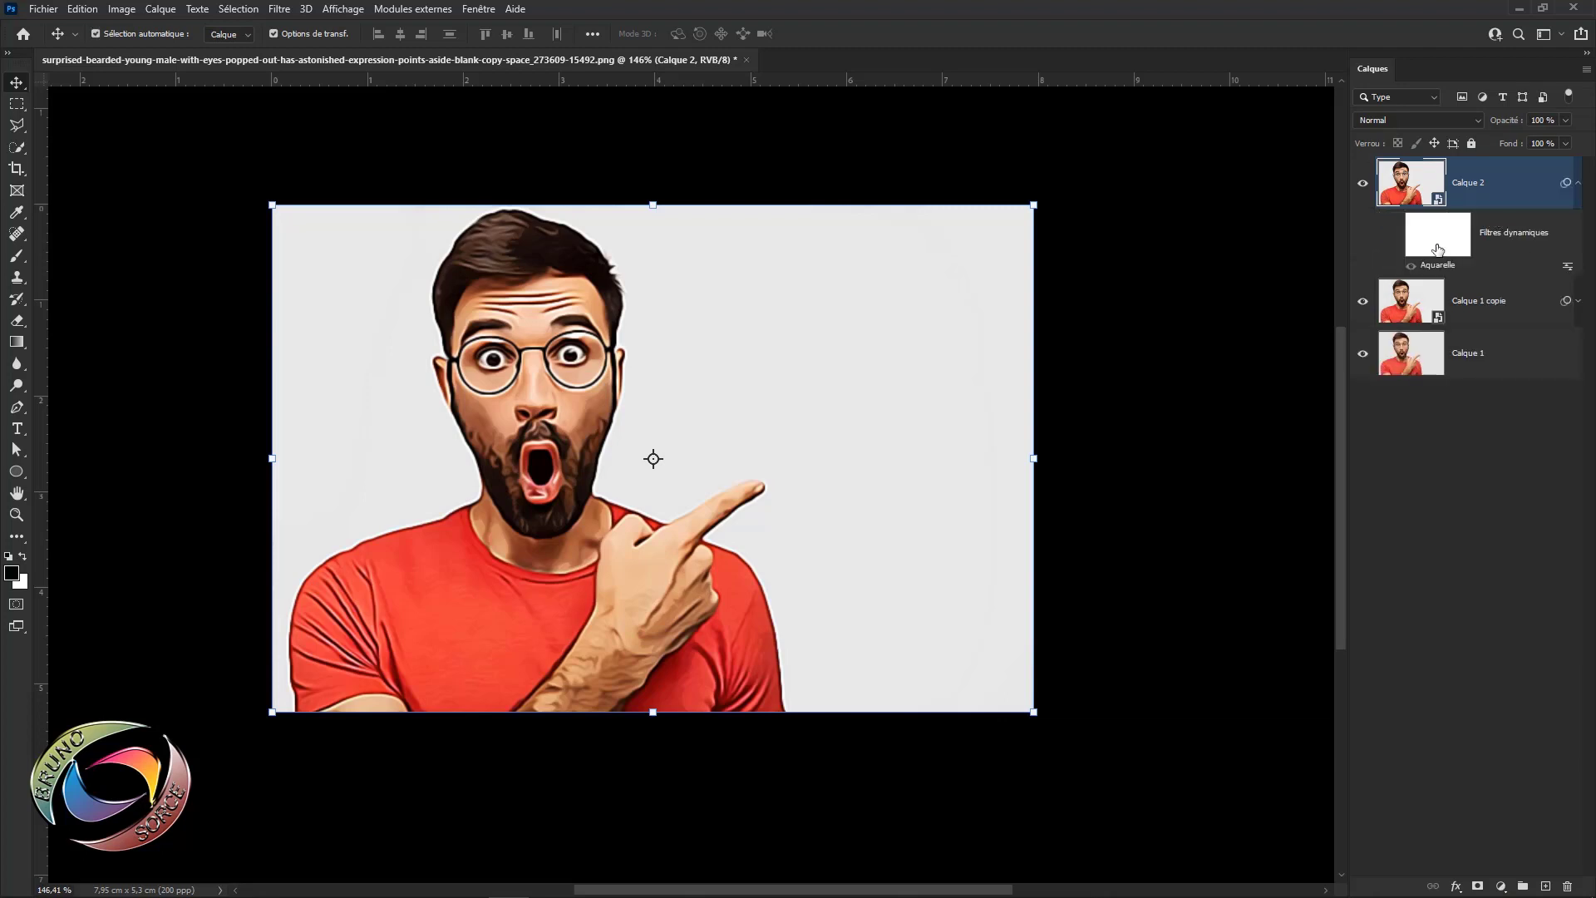
left_click(1396, 234)
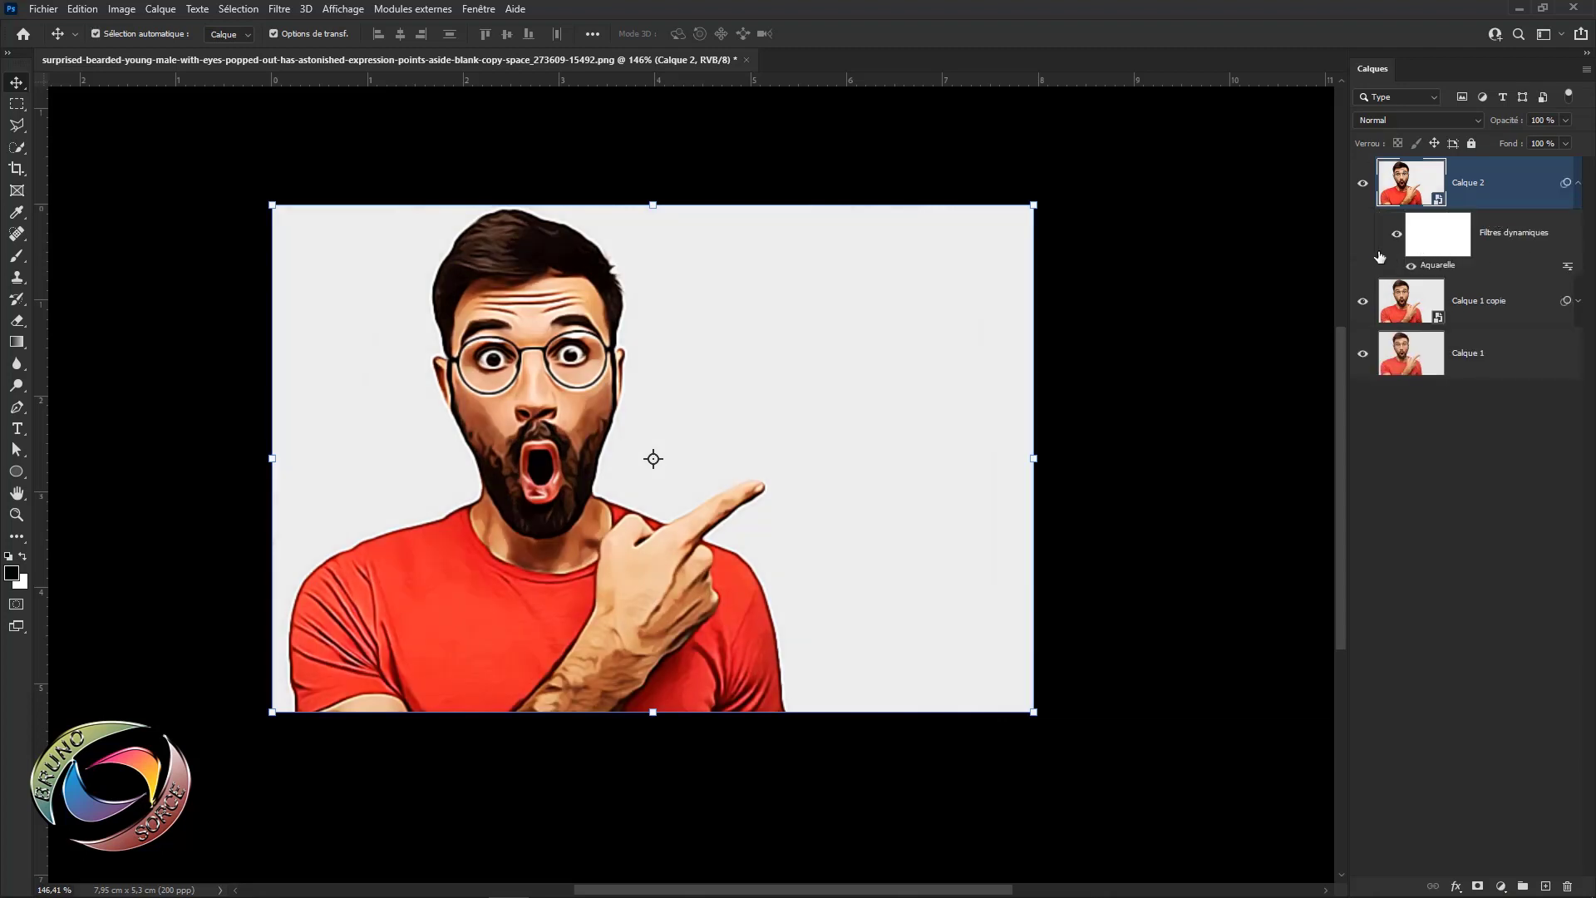
- Collapse Calque 2's filter list, stamp the visible layers into a new layer above it and make that a smart object
left_click(1578, 183)
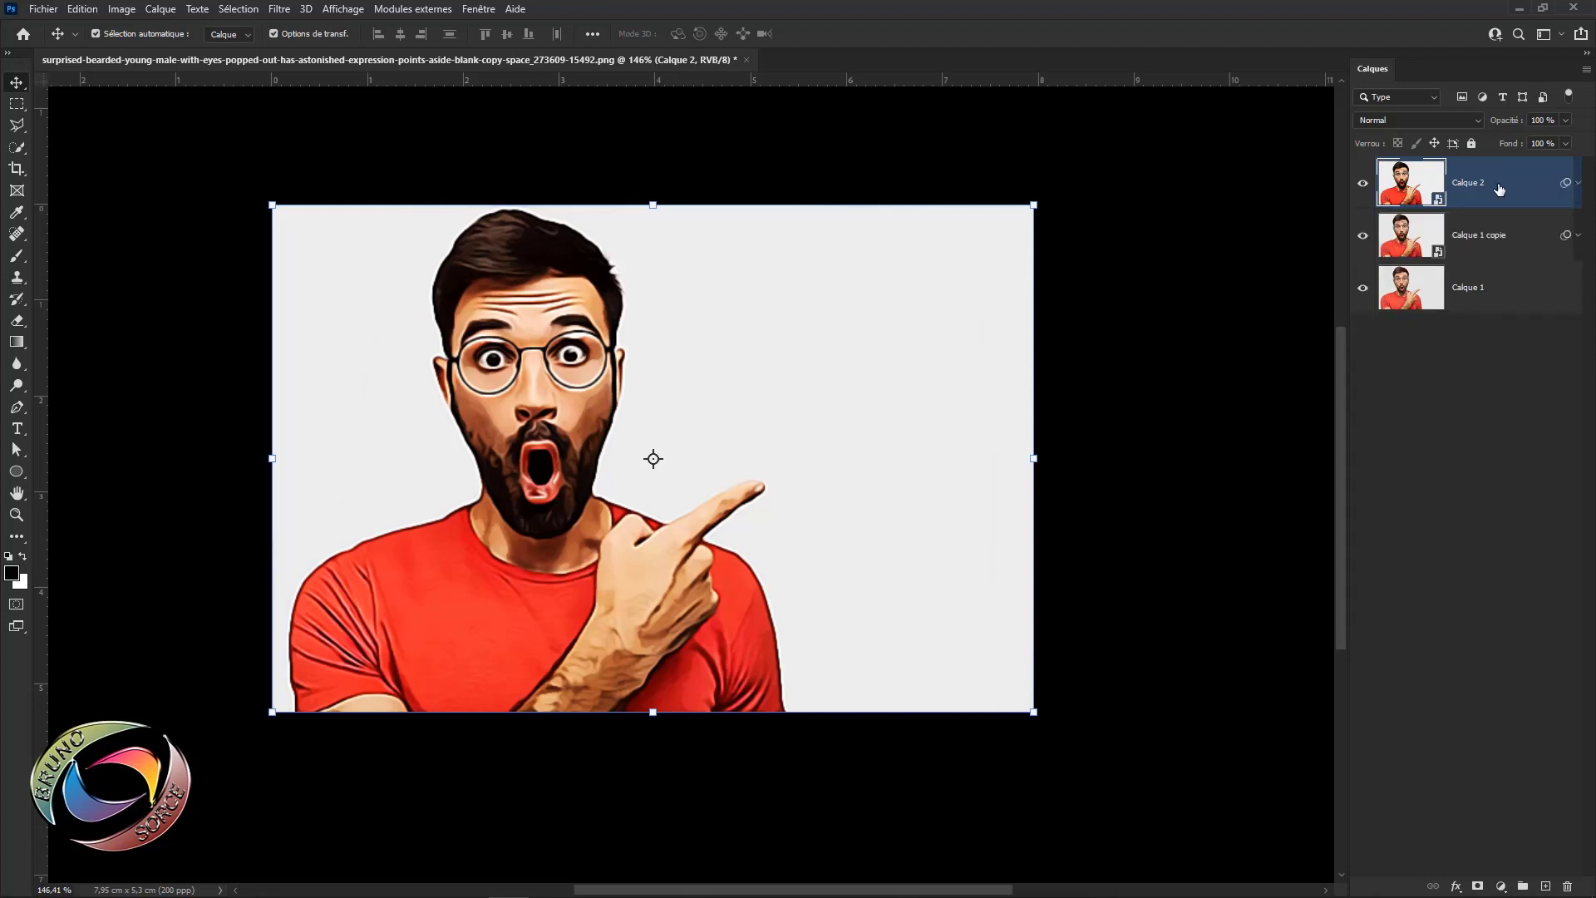
key("ctrl+alt+shift+e")
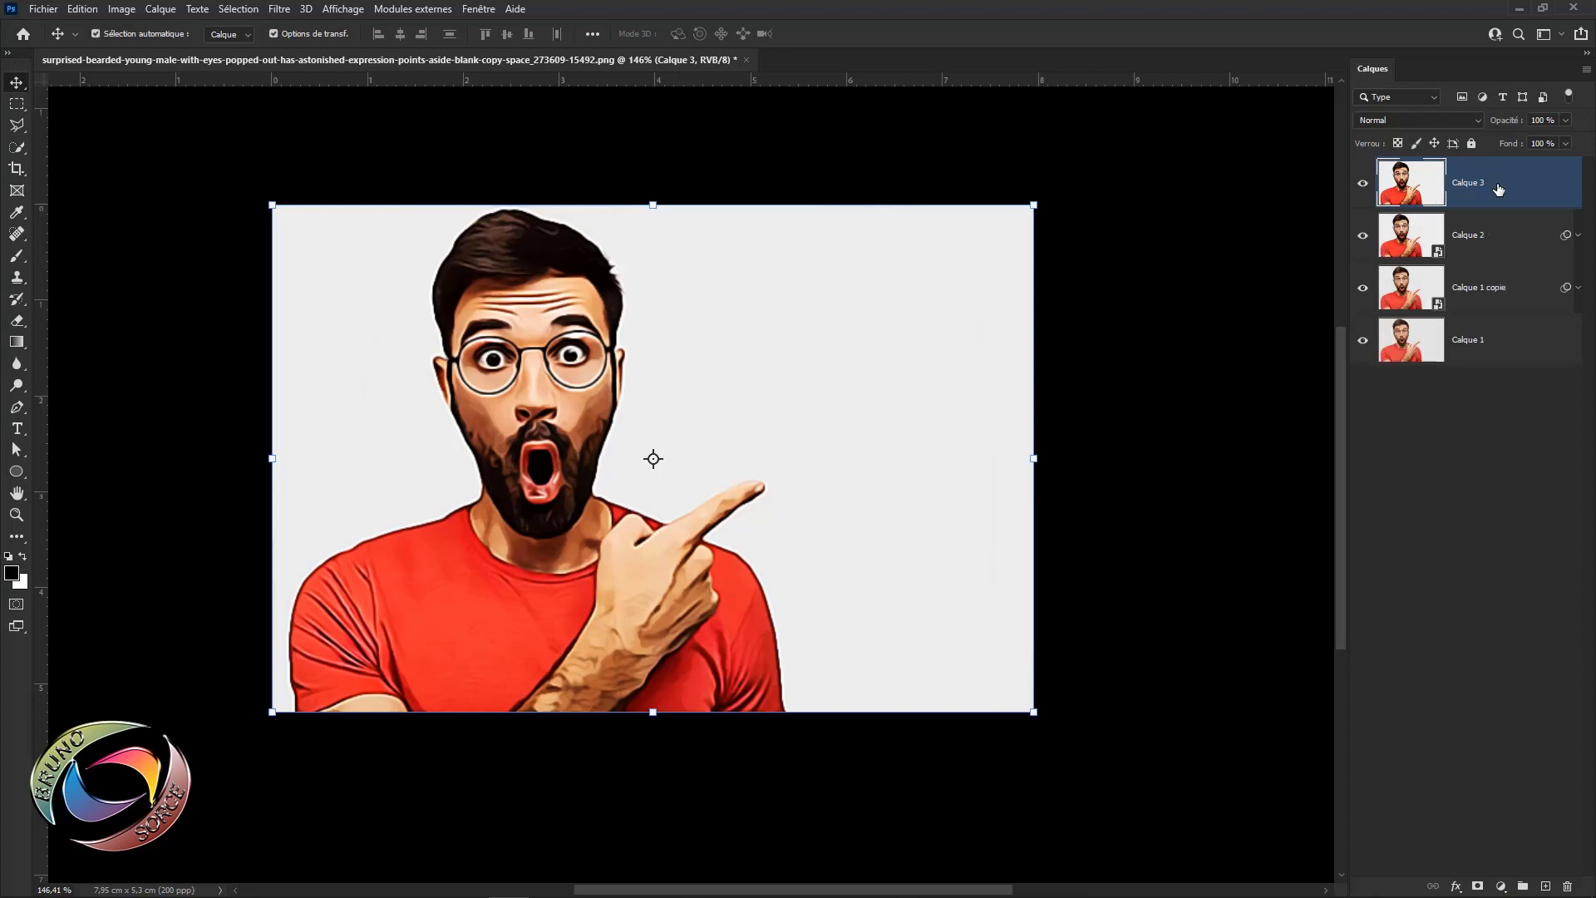
right_click(1499, 189)
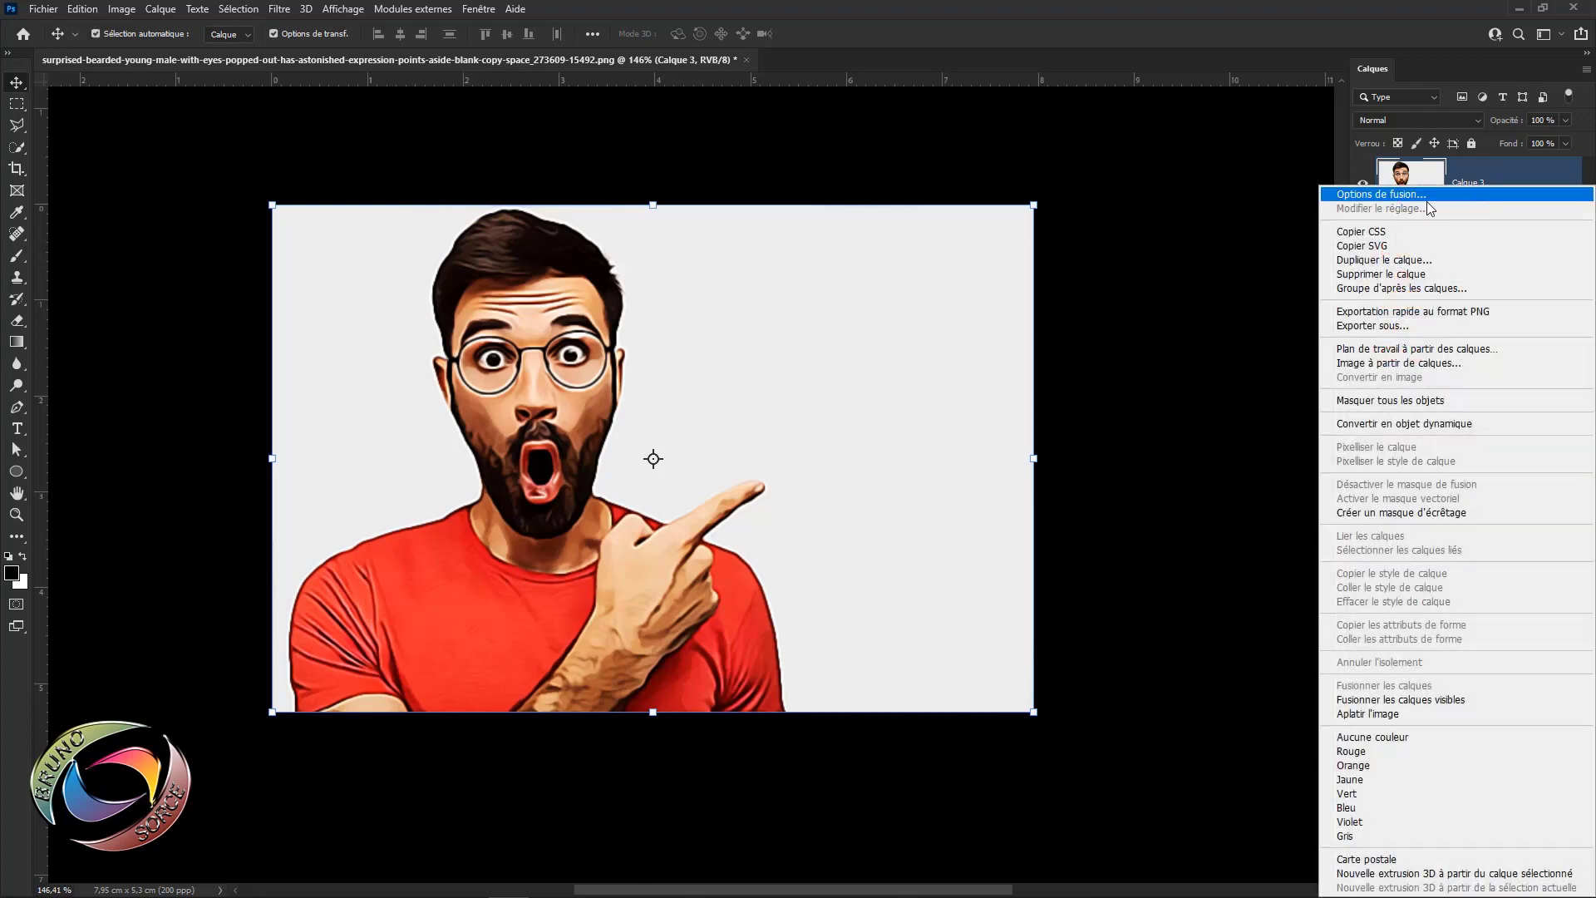
left_click(1387, 424)
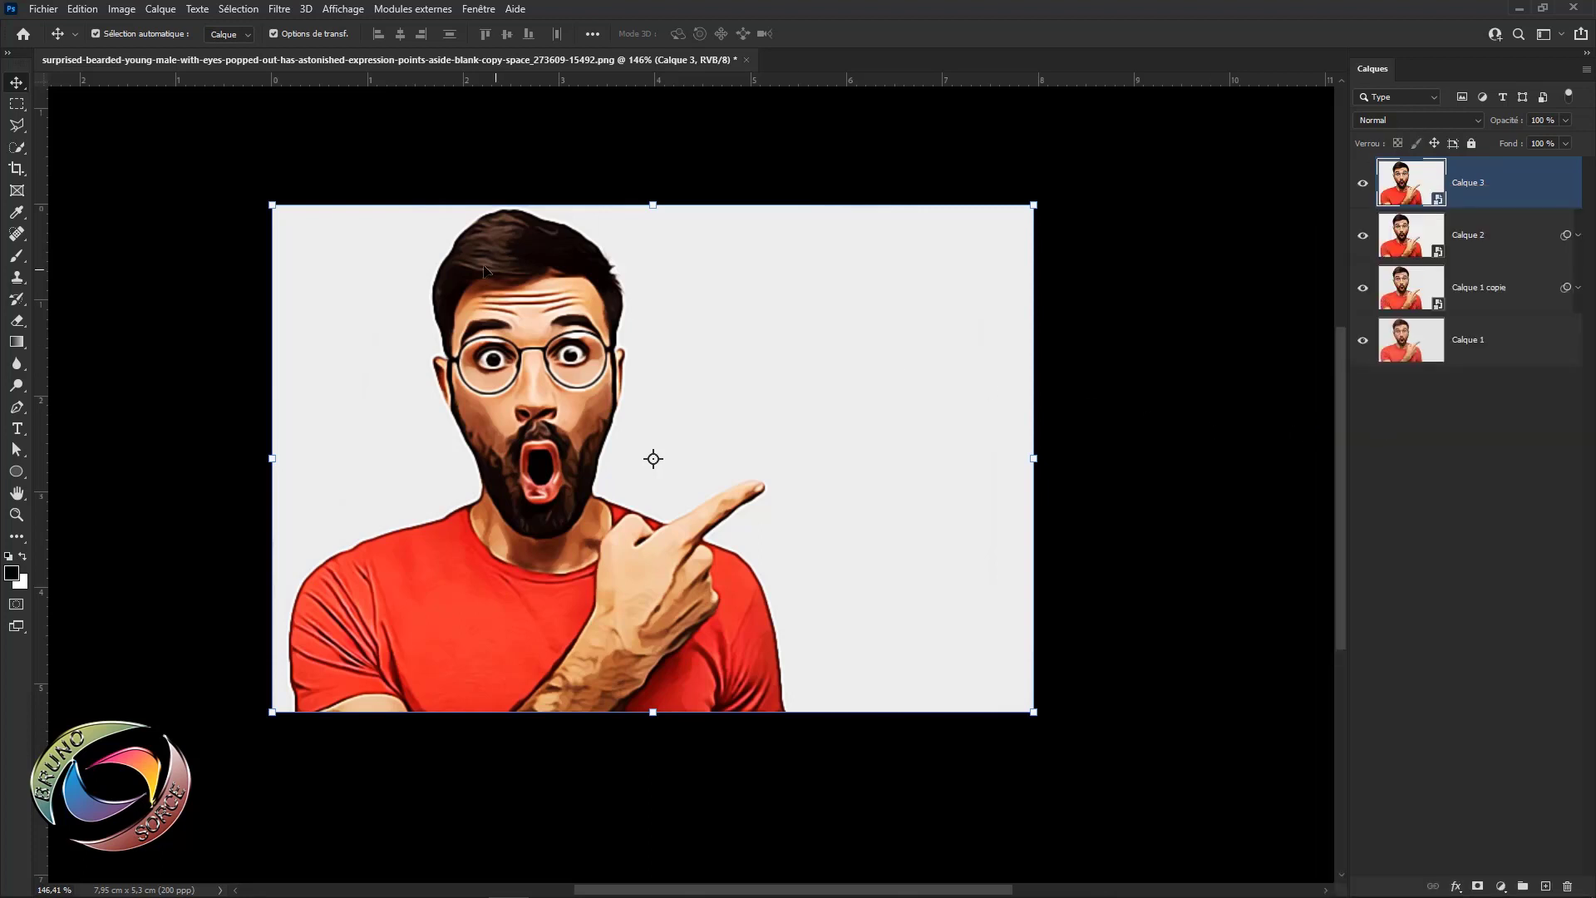
- Apply the artistic filter Découpage to the Calque 3 smart object with Niveaux 8, Simplicité 6 and Fidélité 2
left_click(275, 11)
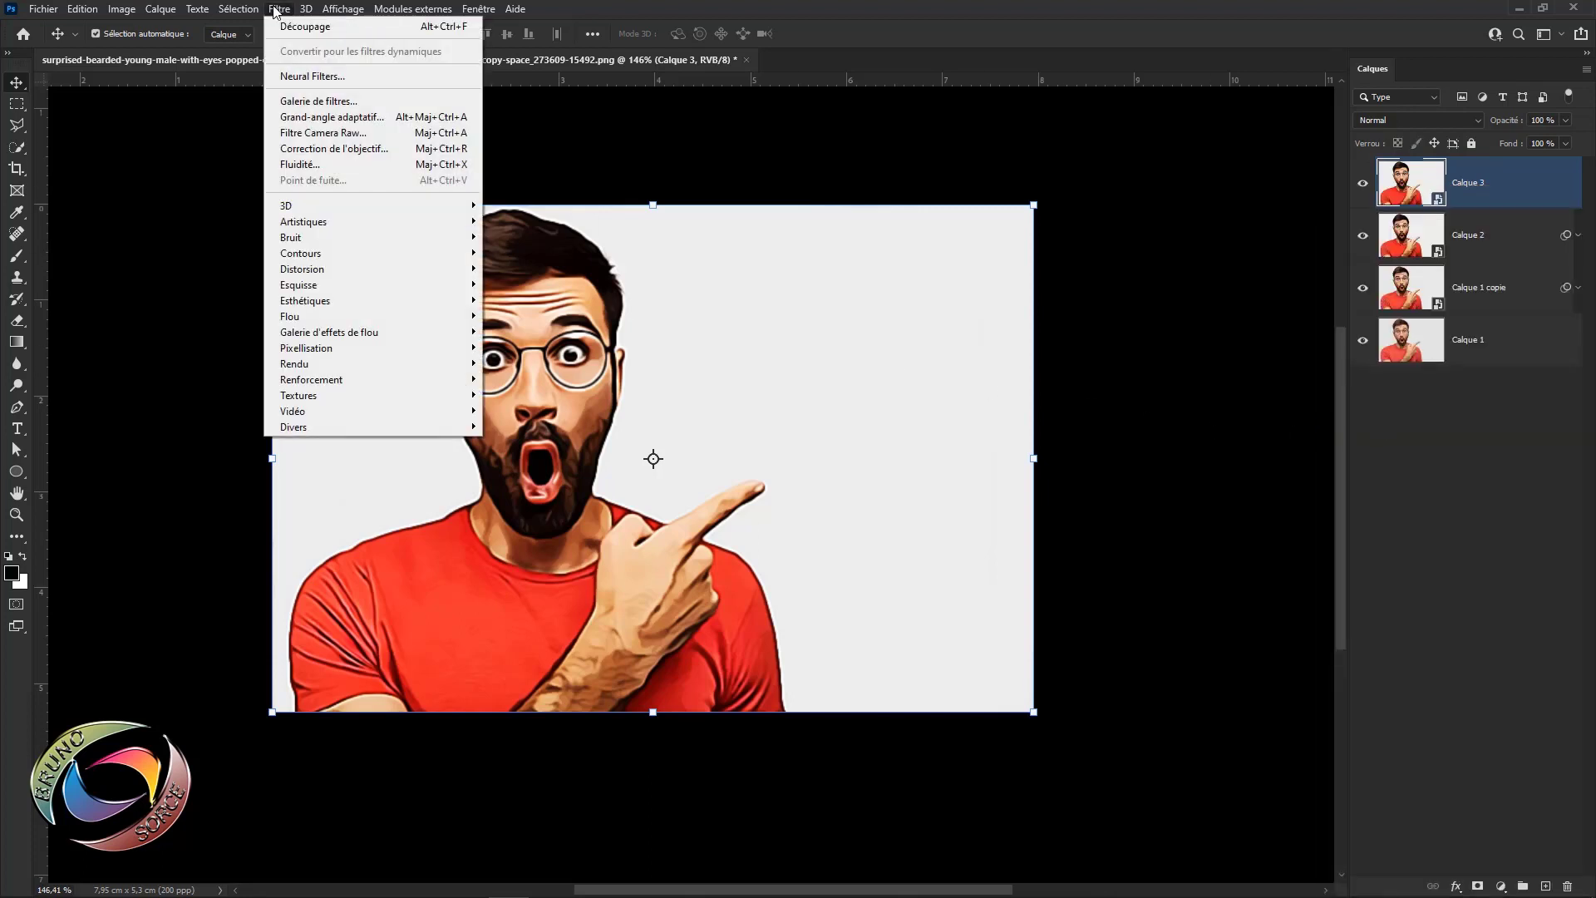
mouse_move(441, 222)
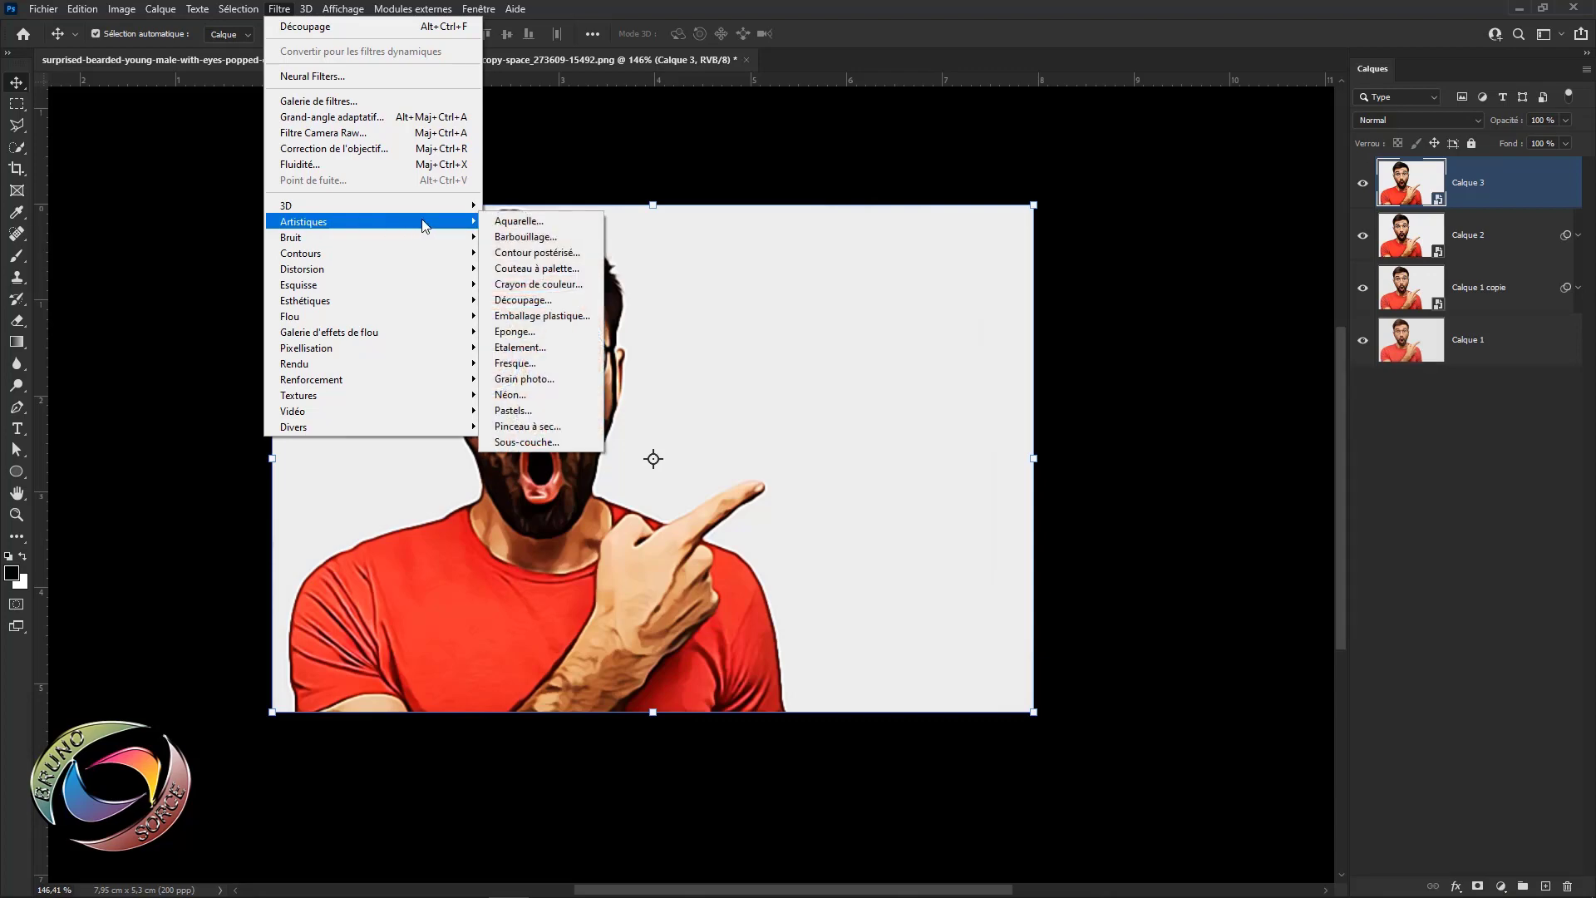
left_click(533, 301)
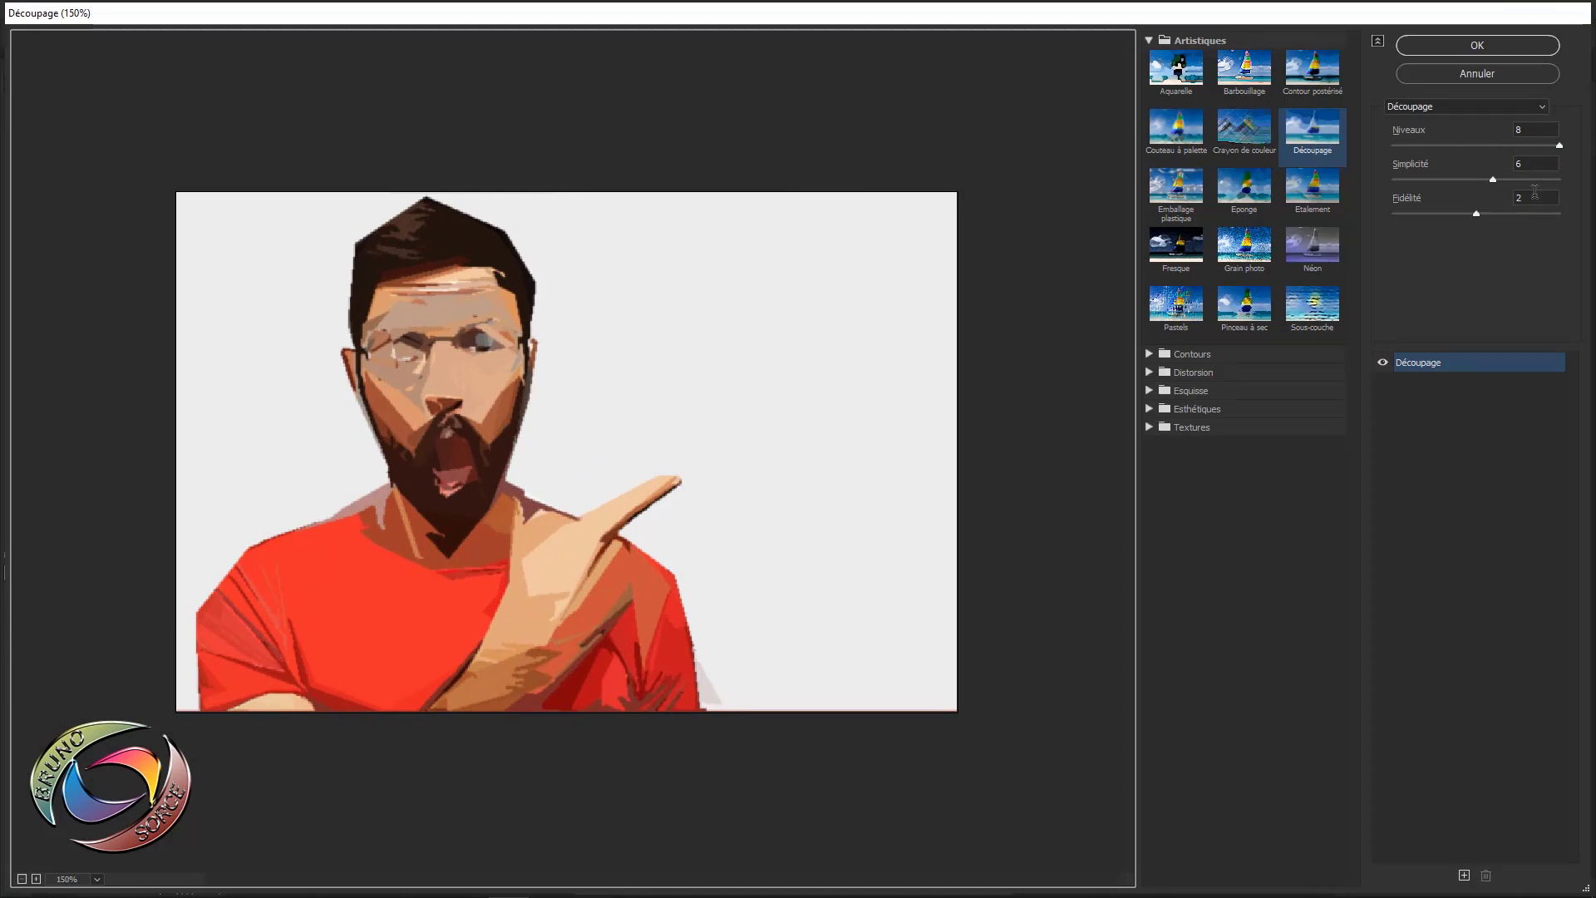
left_click(1505, 48)
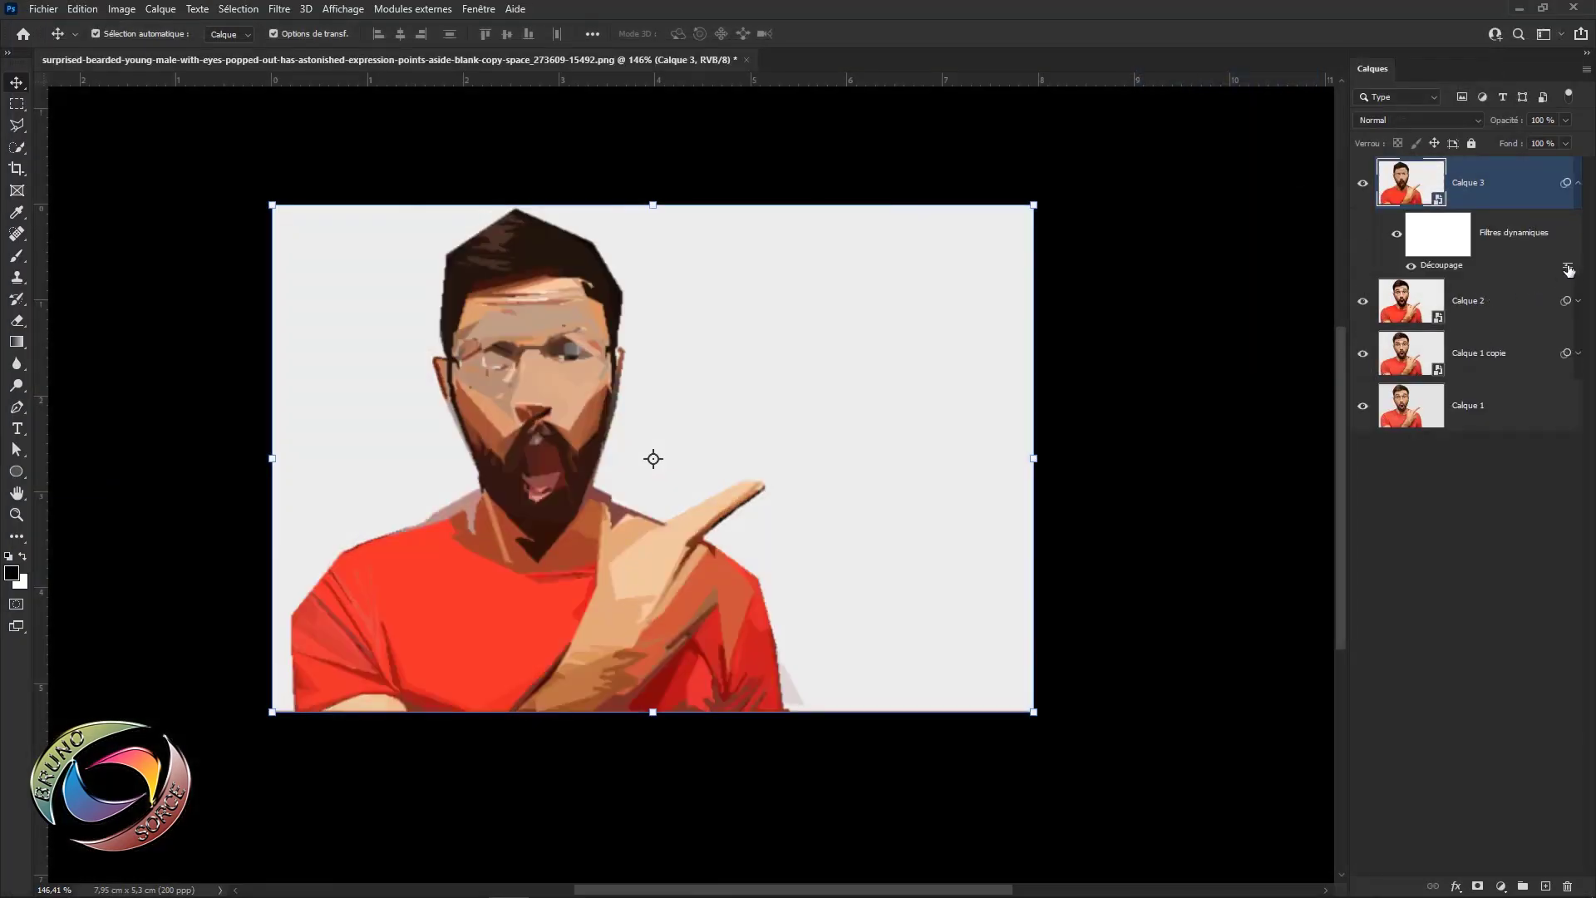
- Try the blending modes Division, Teinte and Saturation on Calque 3's Découpage filter
double_click(1568, 268)
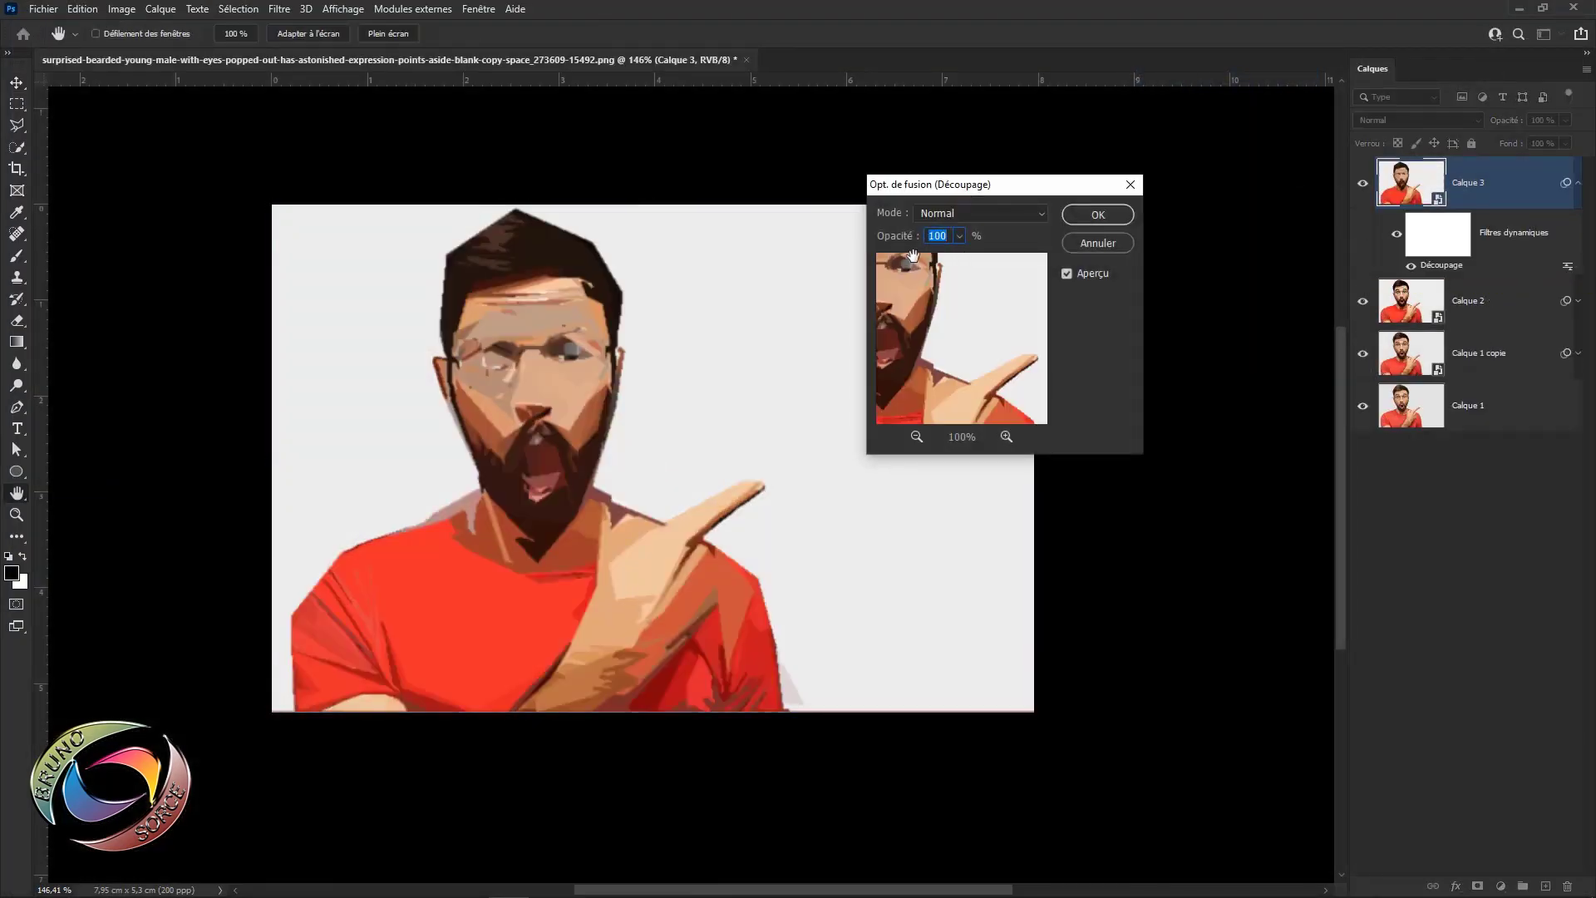
left_click(1025, 218)
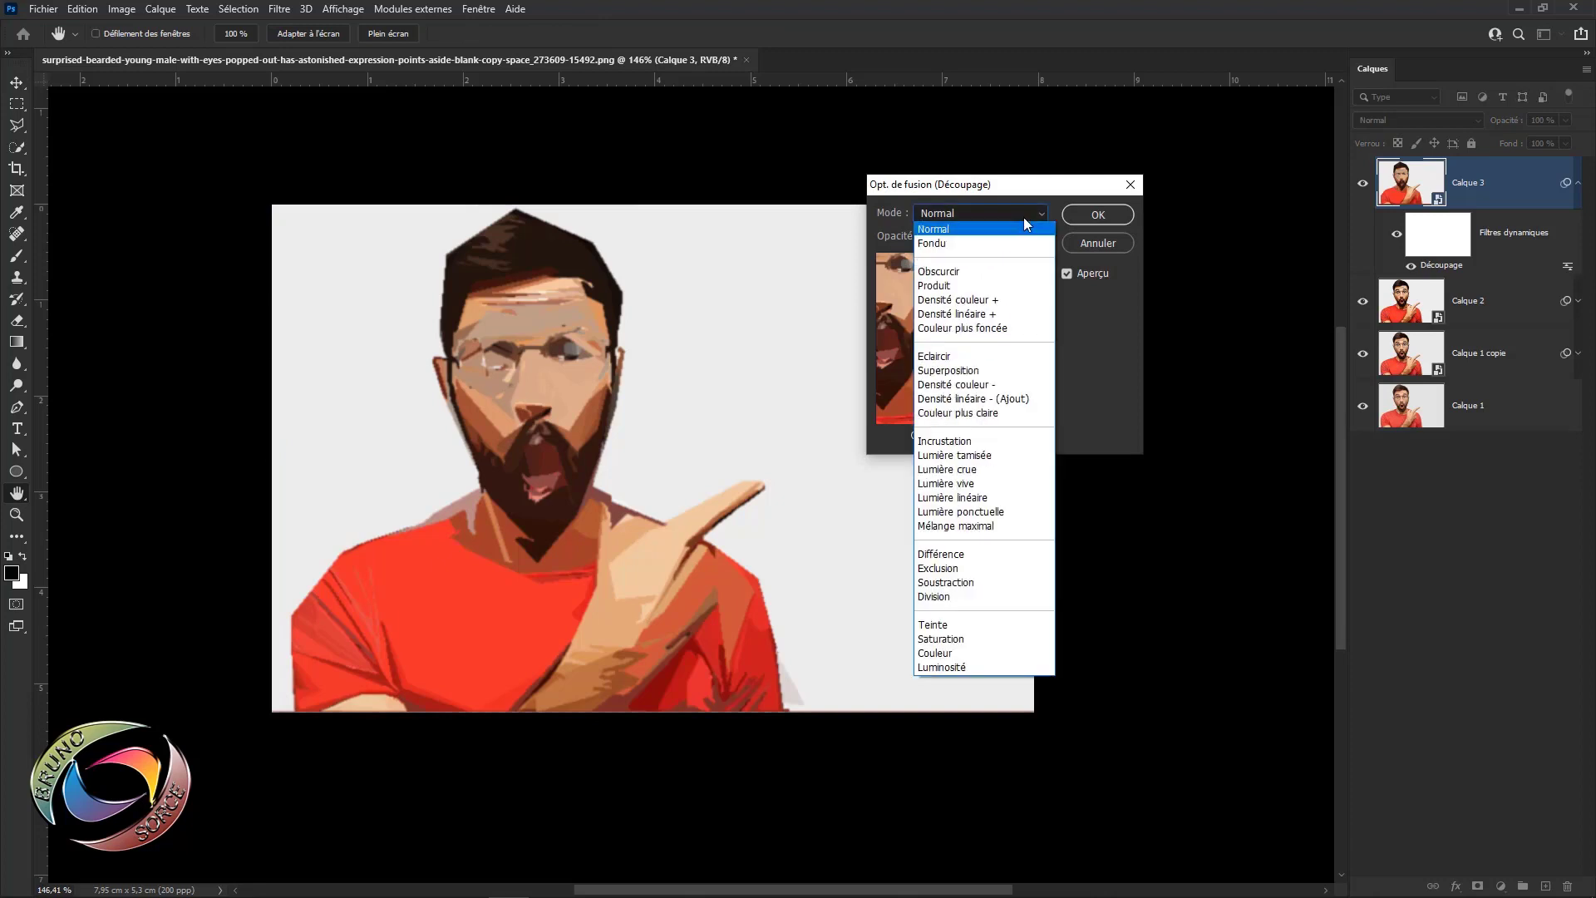
left_click(944, 597)
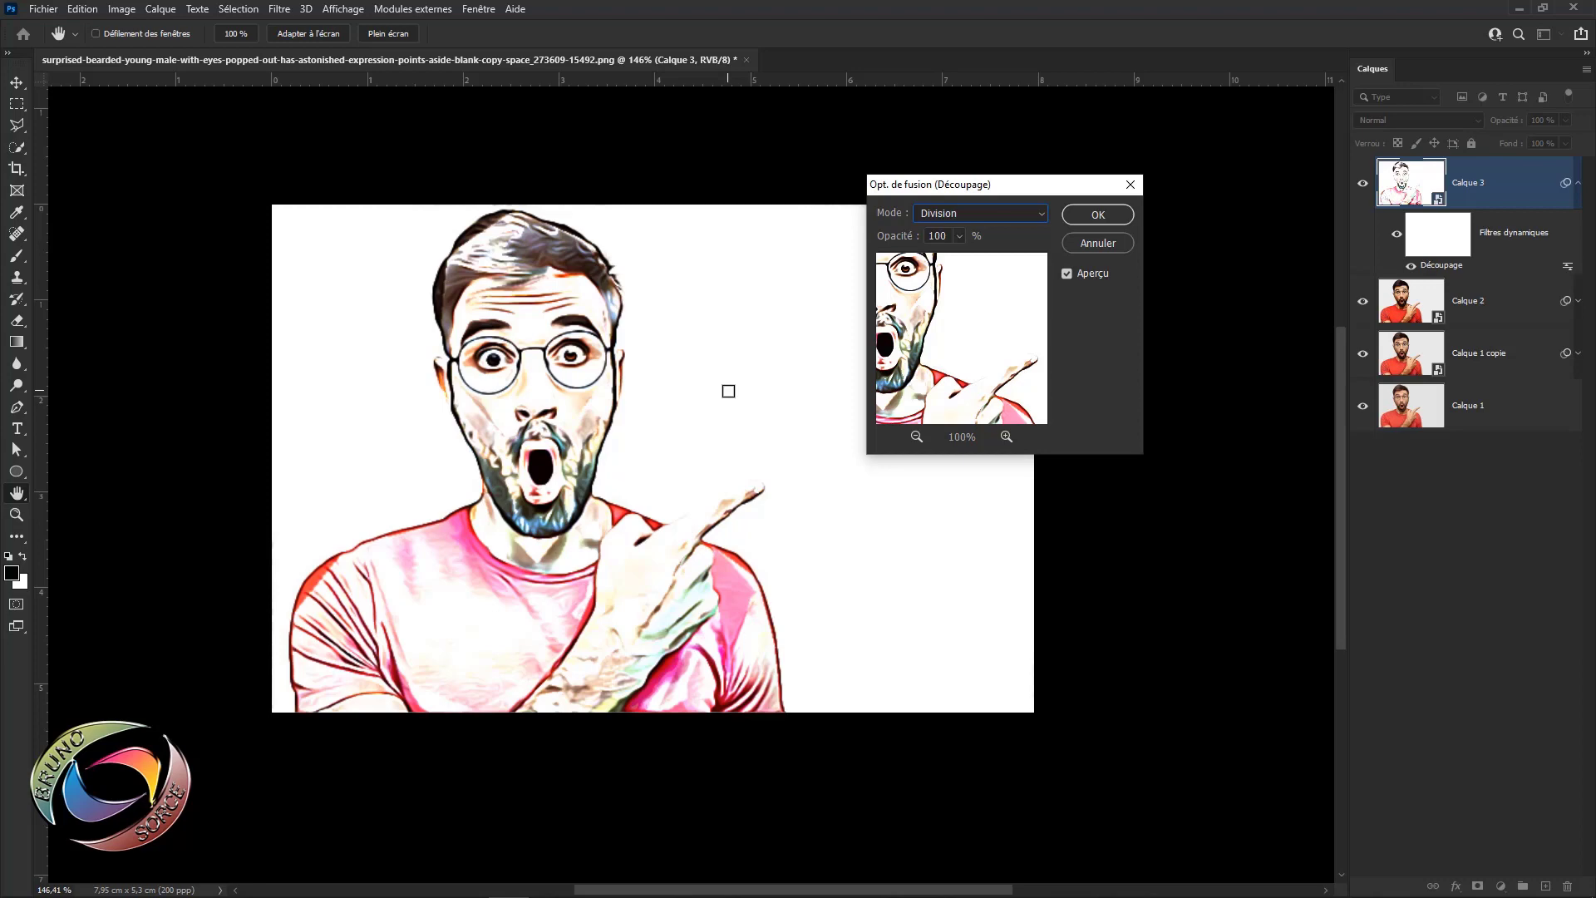
left_click(992, 218)
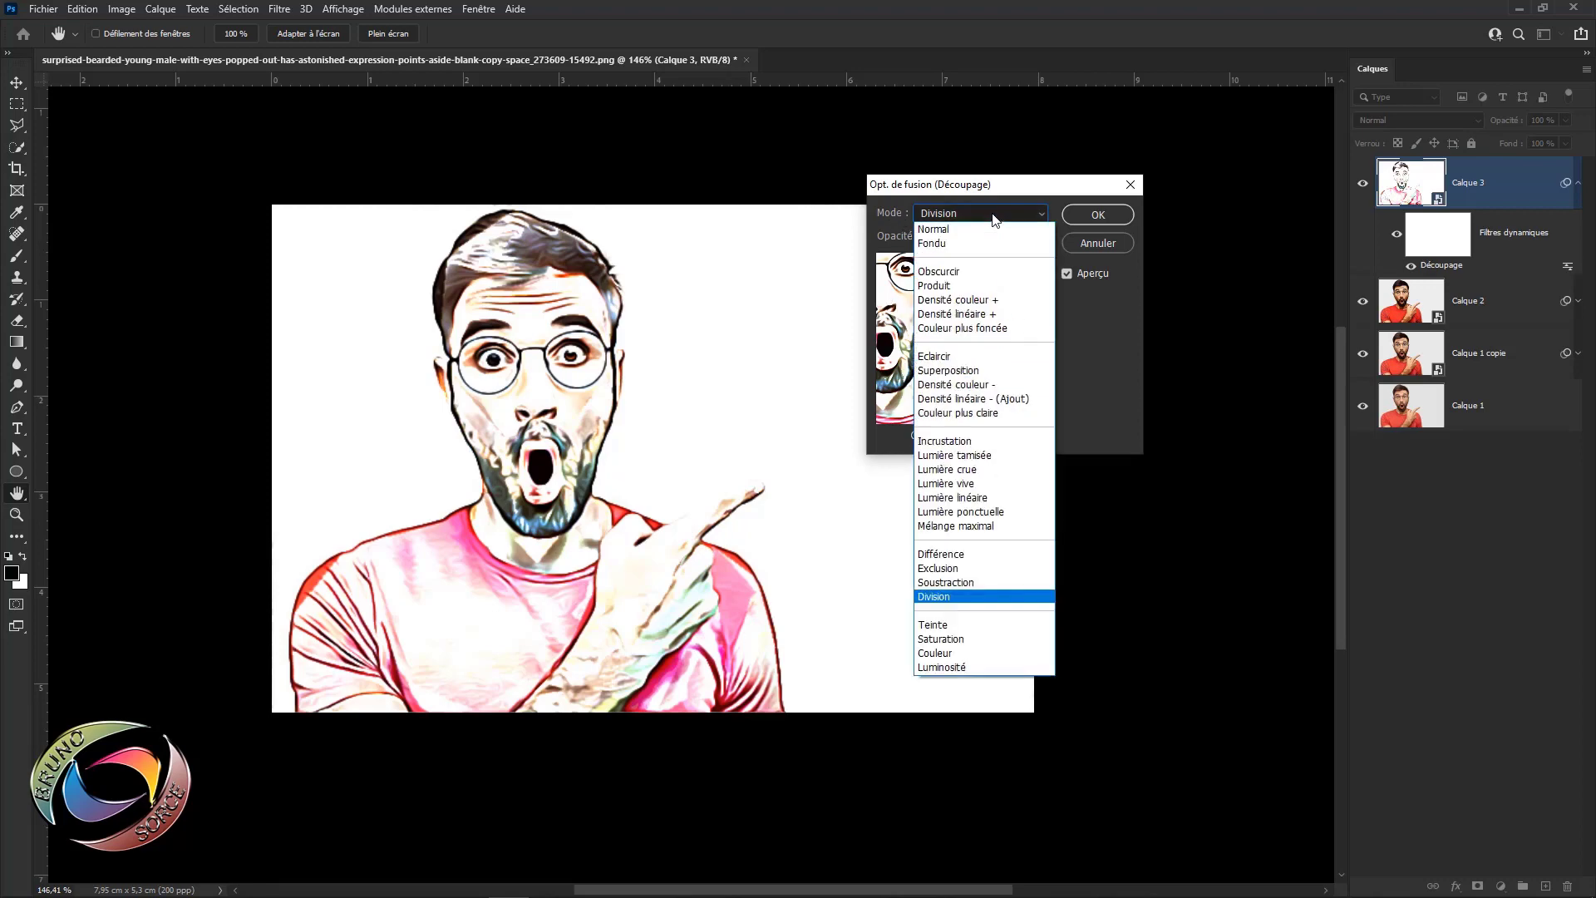
left_click(948, 627)
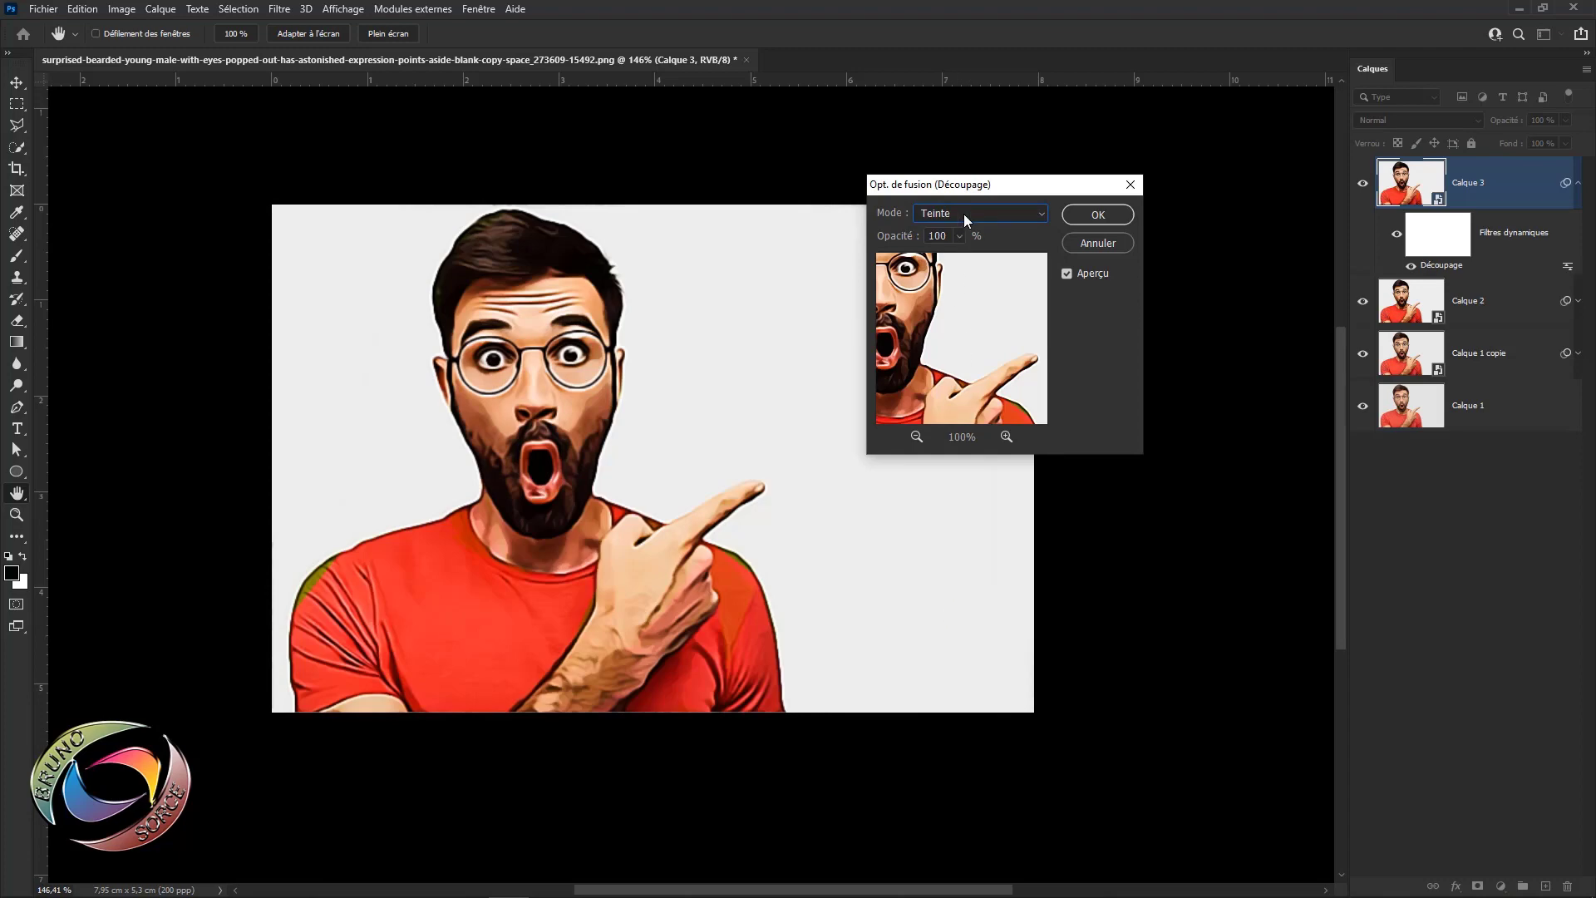
left_click(964, 220)
left_click(960, 647)
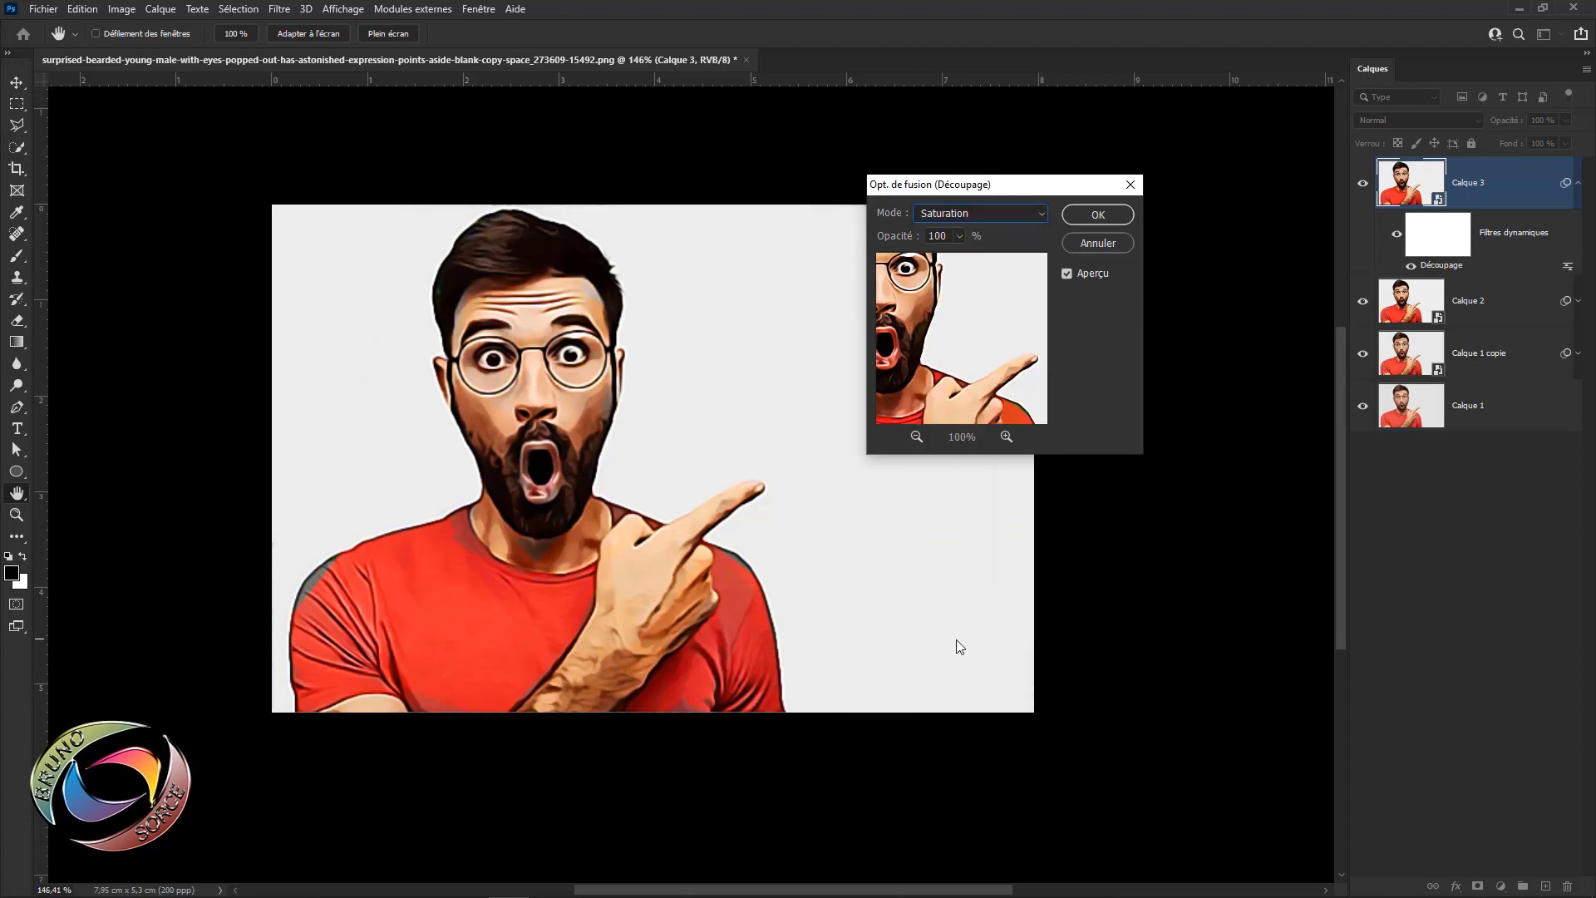
- Set the Découpage filter's blending mode to Division at 100% opacity and return to the Move tool
left_click(988, 218)
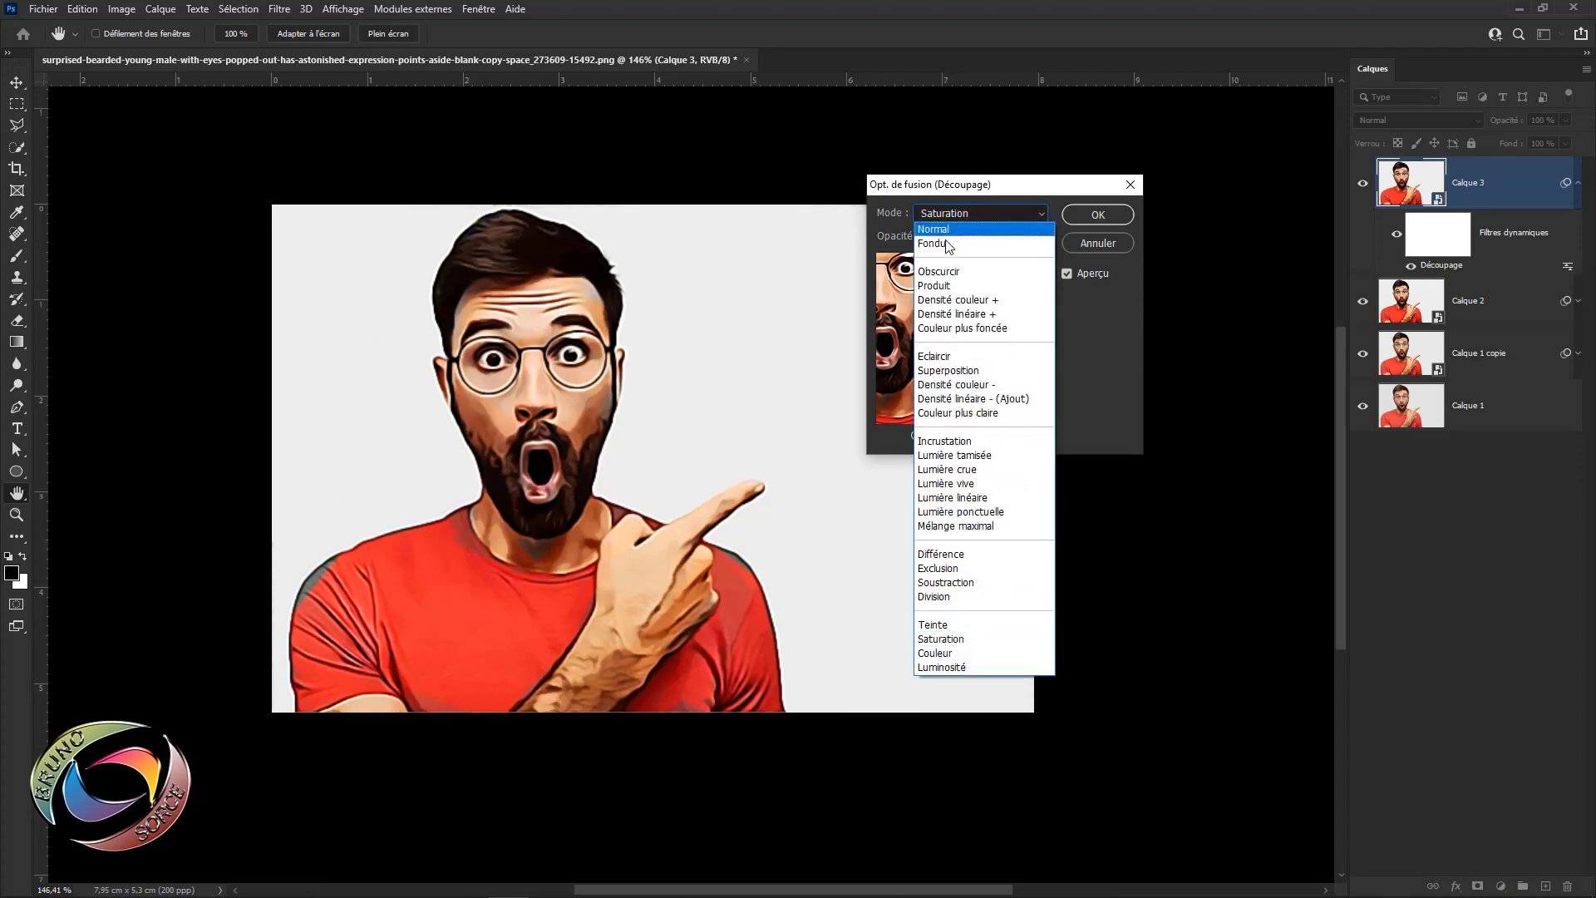
left_click(936, 597)
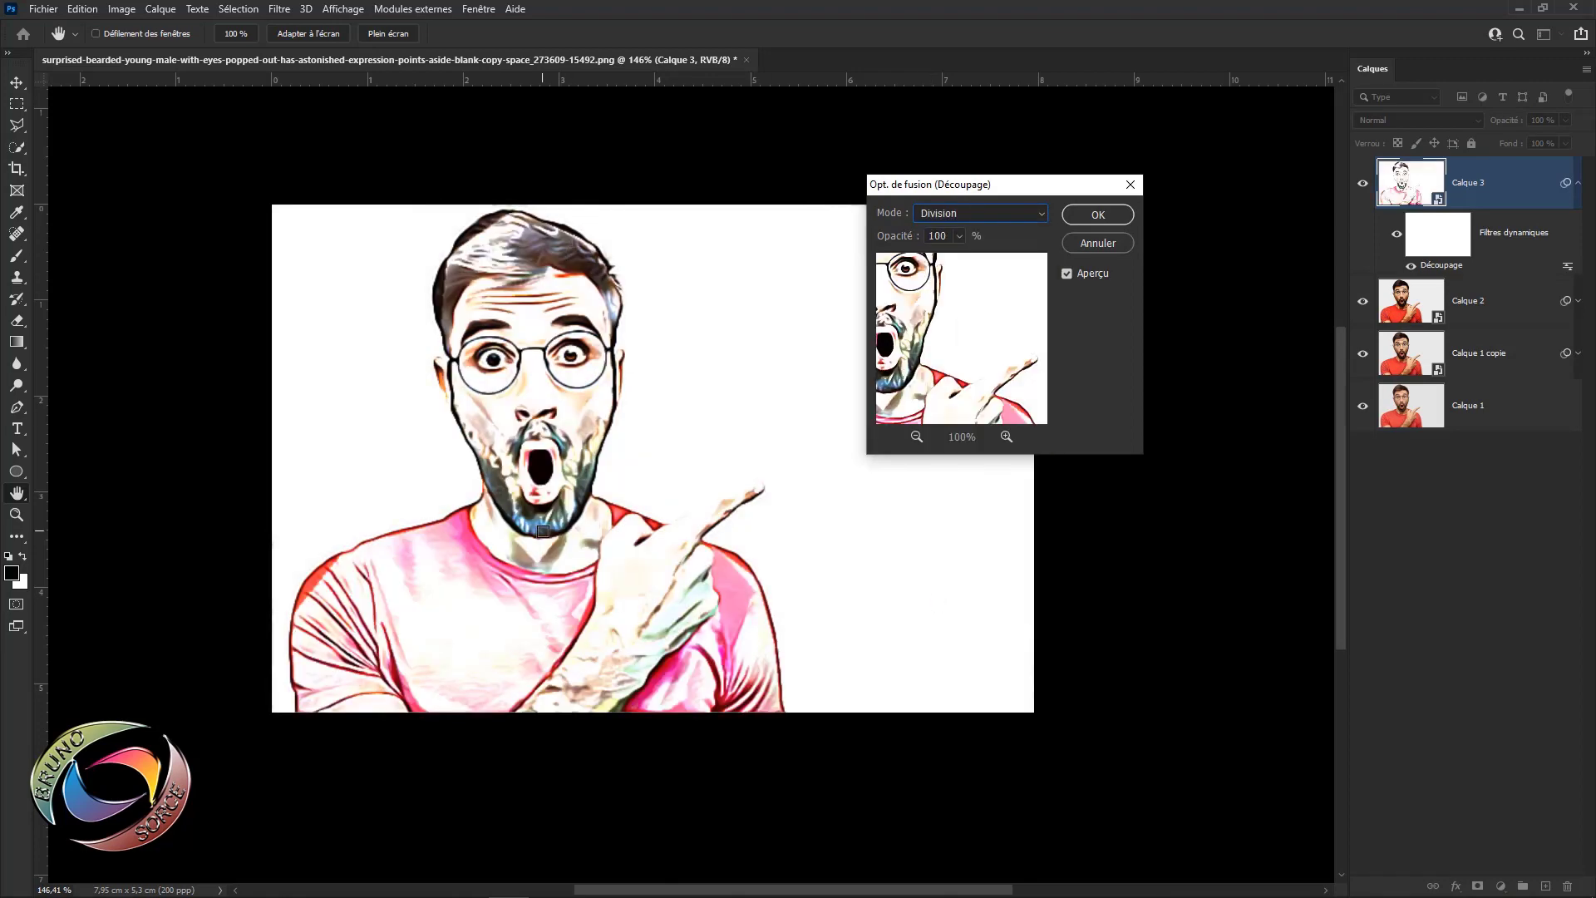
left_click(1097, 215)
key("v")
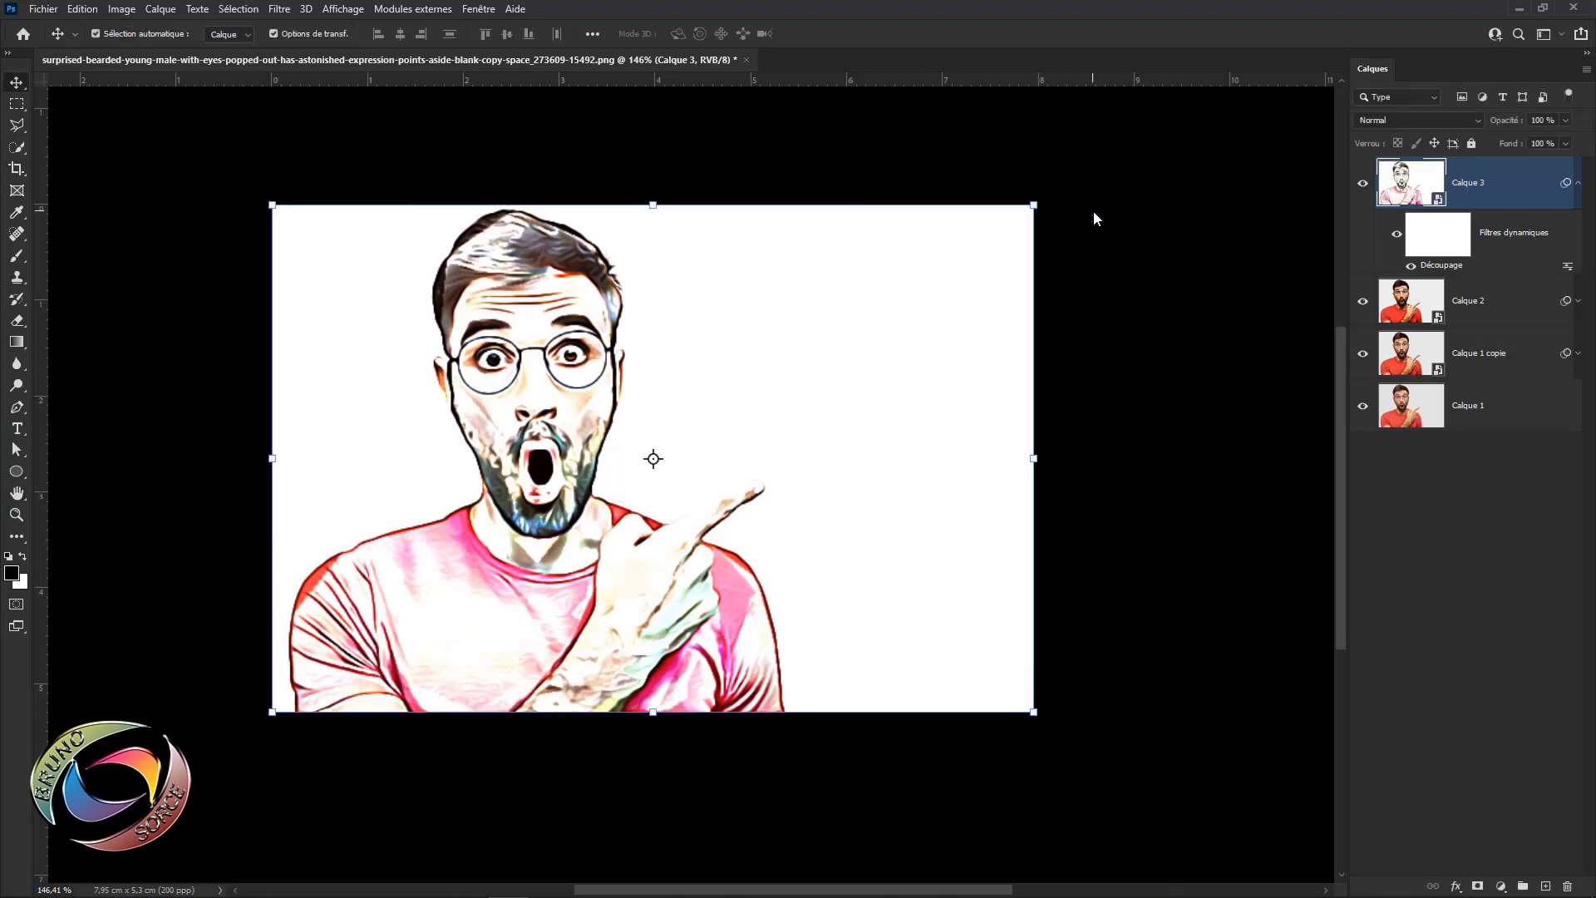
- Collapse Calque 3's filter list, hide the layer to compare it with Calque 2, and delete Calque 3
left_click(1577, 184)
left_click(1577, 186)
left_click(1578, 184)
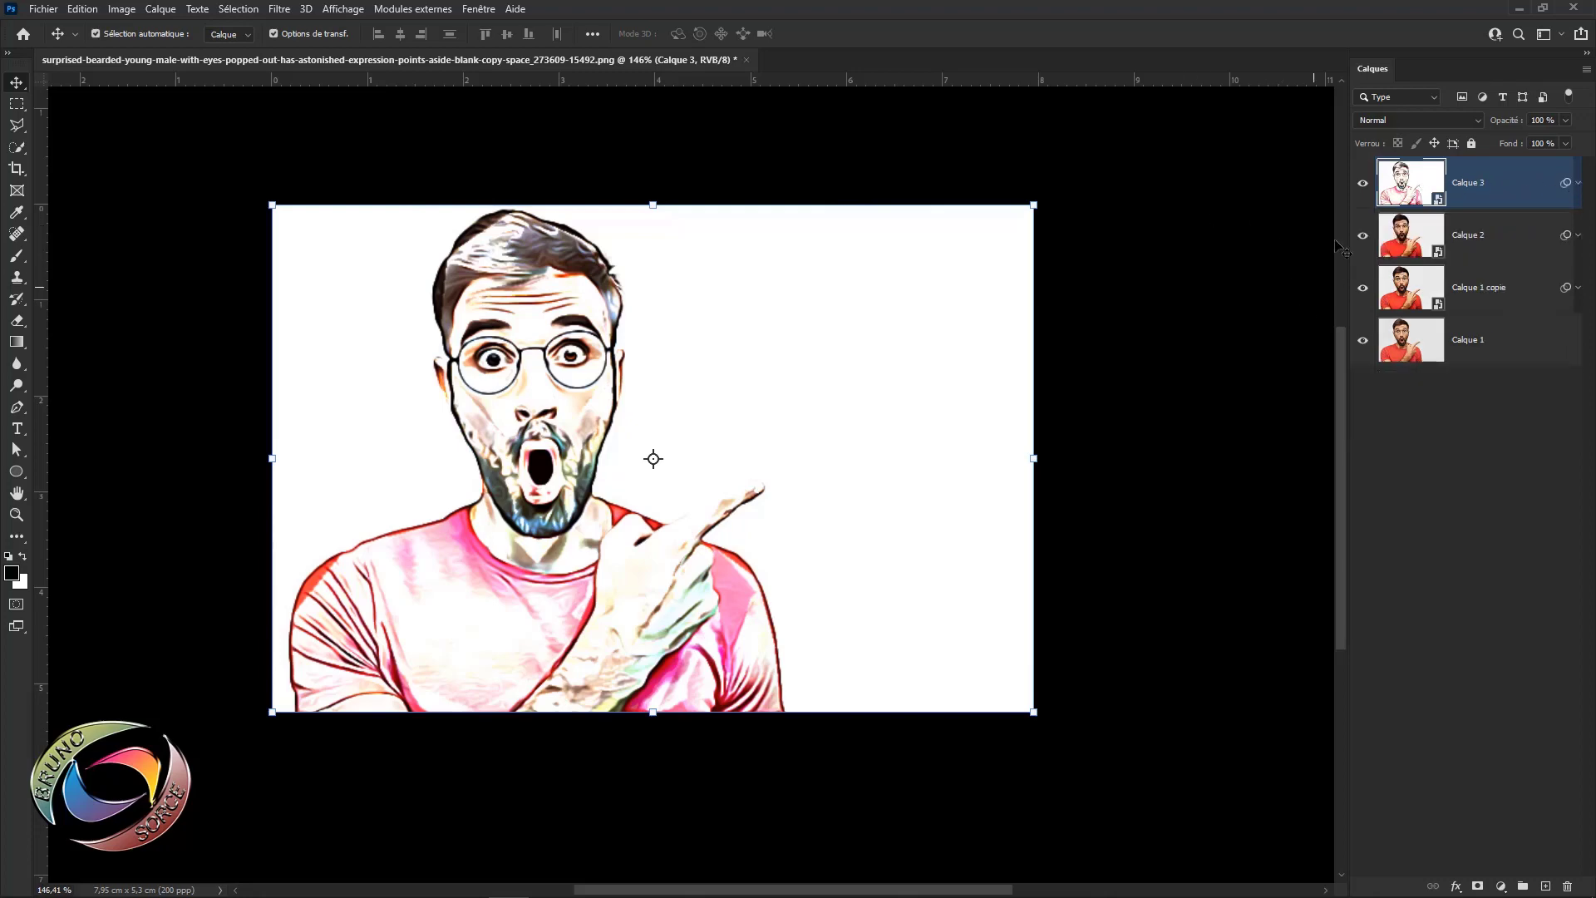
left_click(1360, 186)
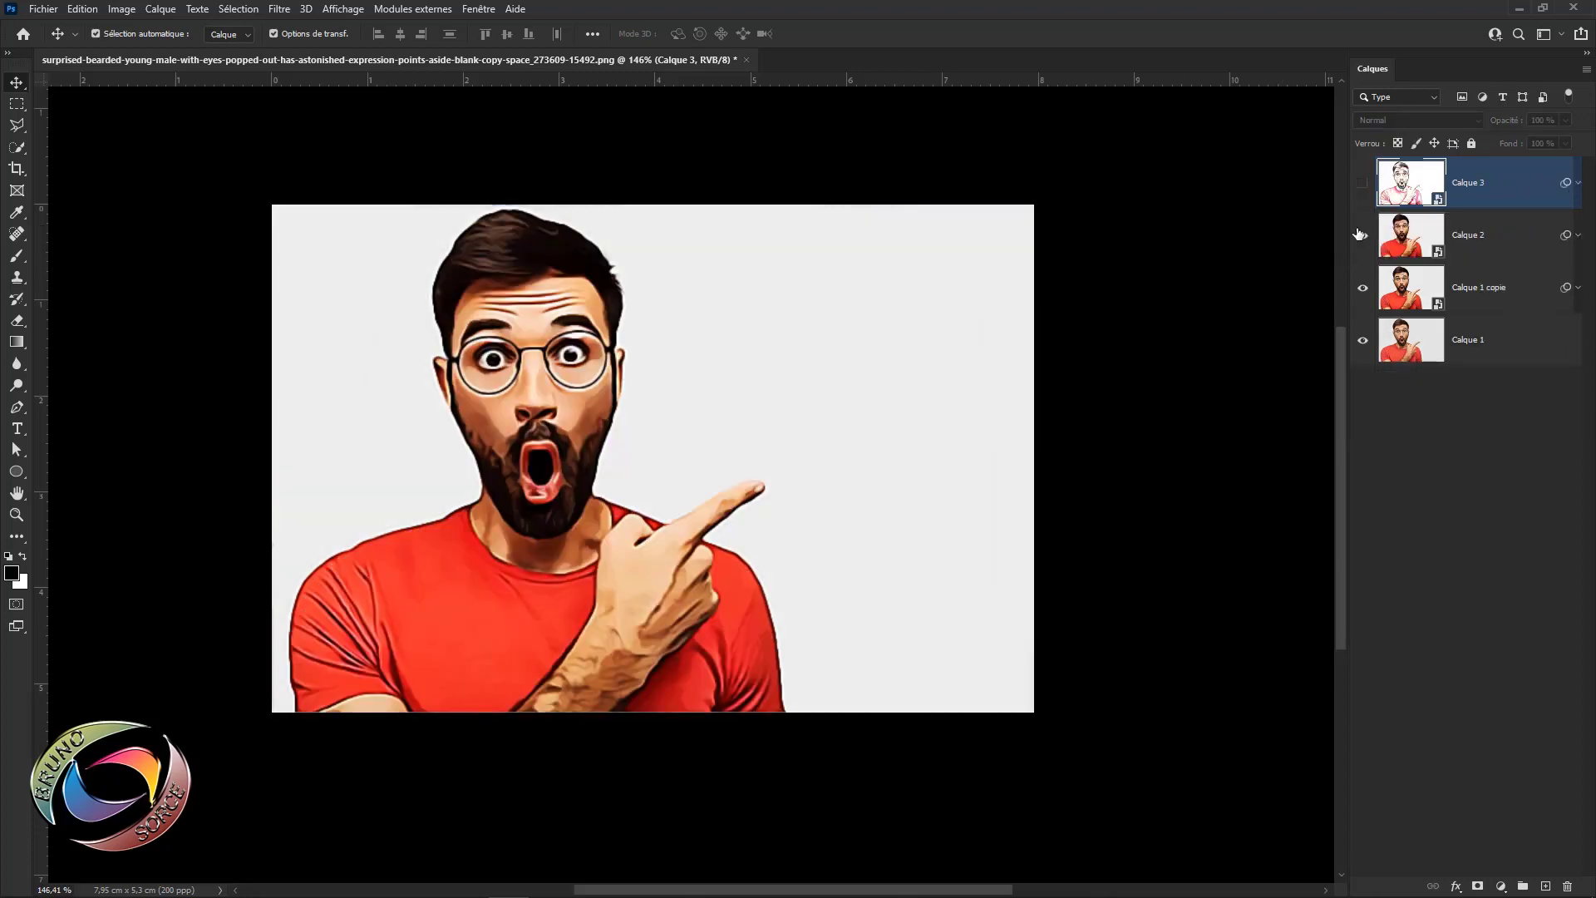
left_click(1488, 239)
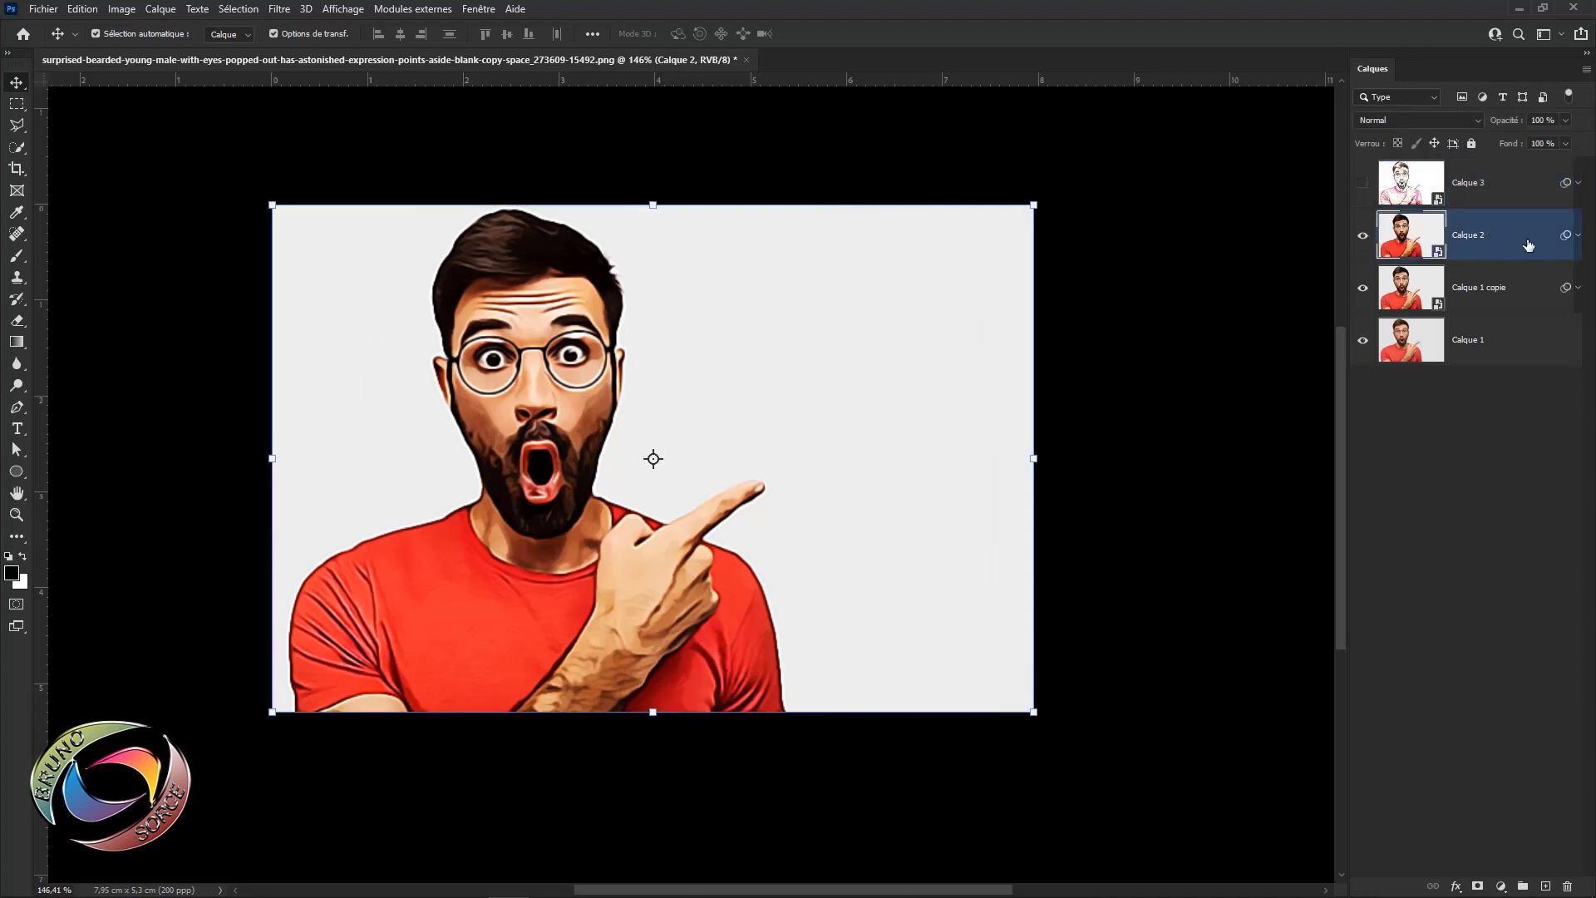
left_click(1528, 184)
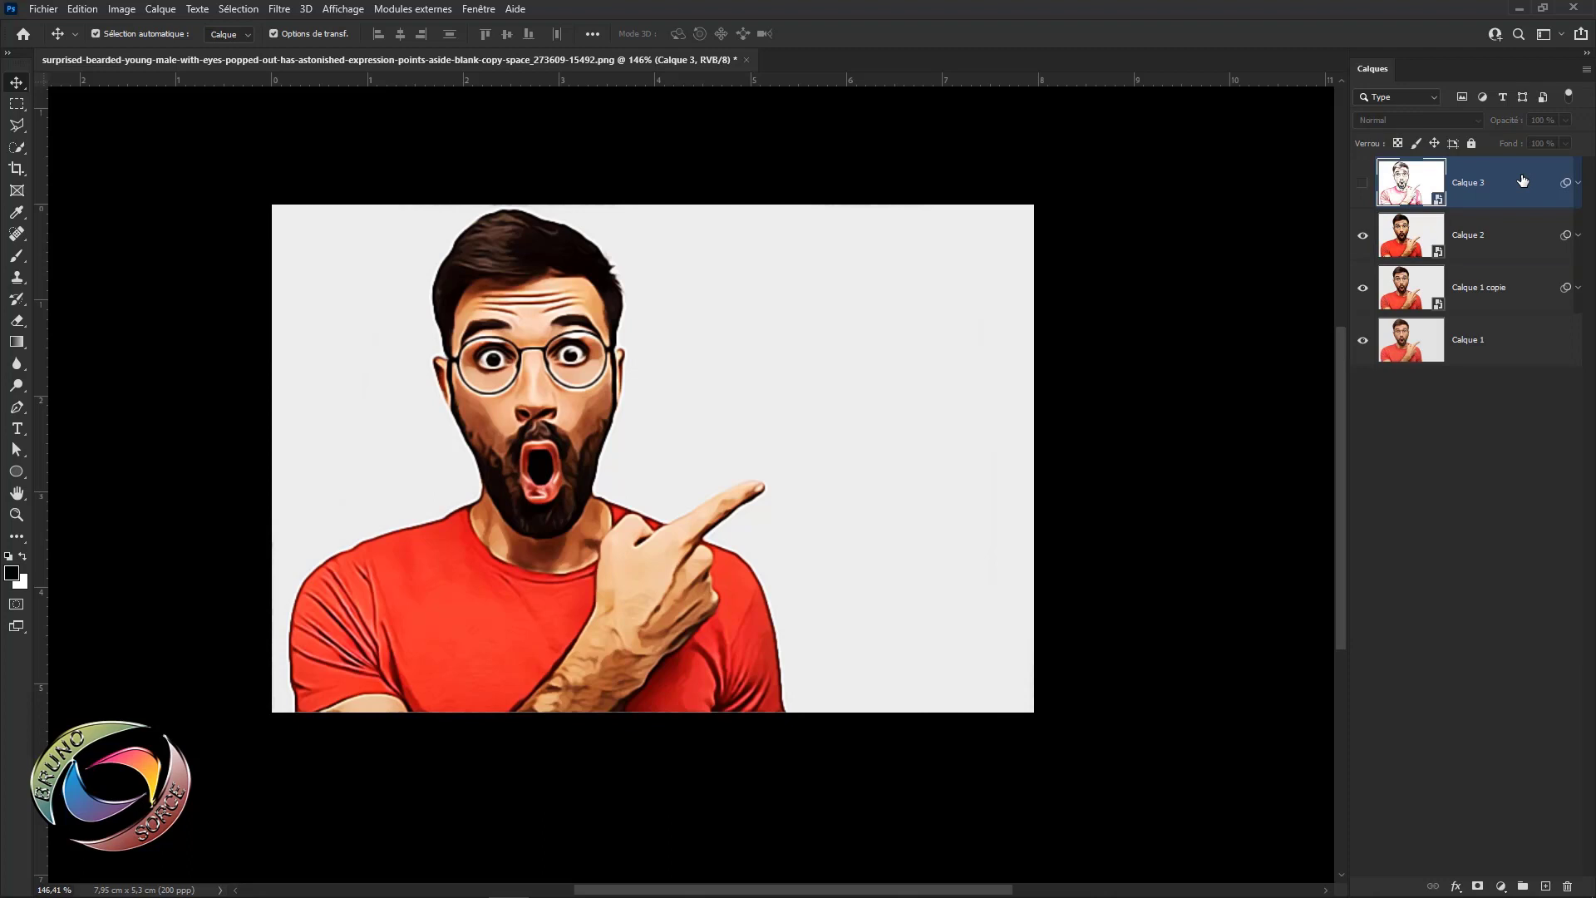
key("Delete")
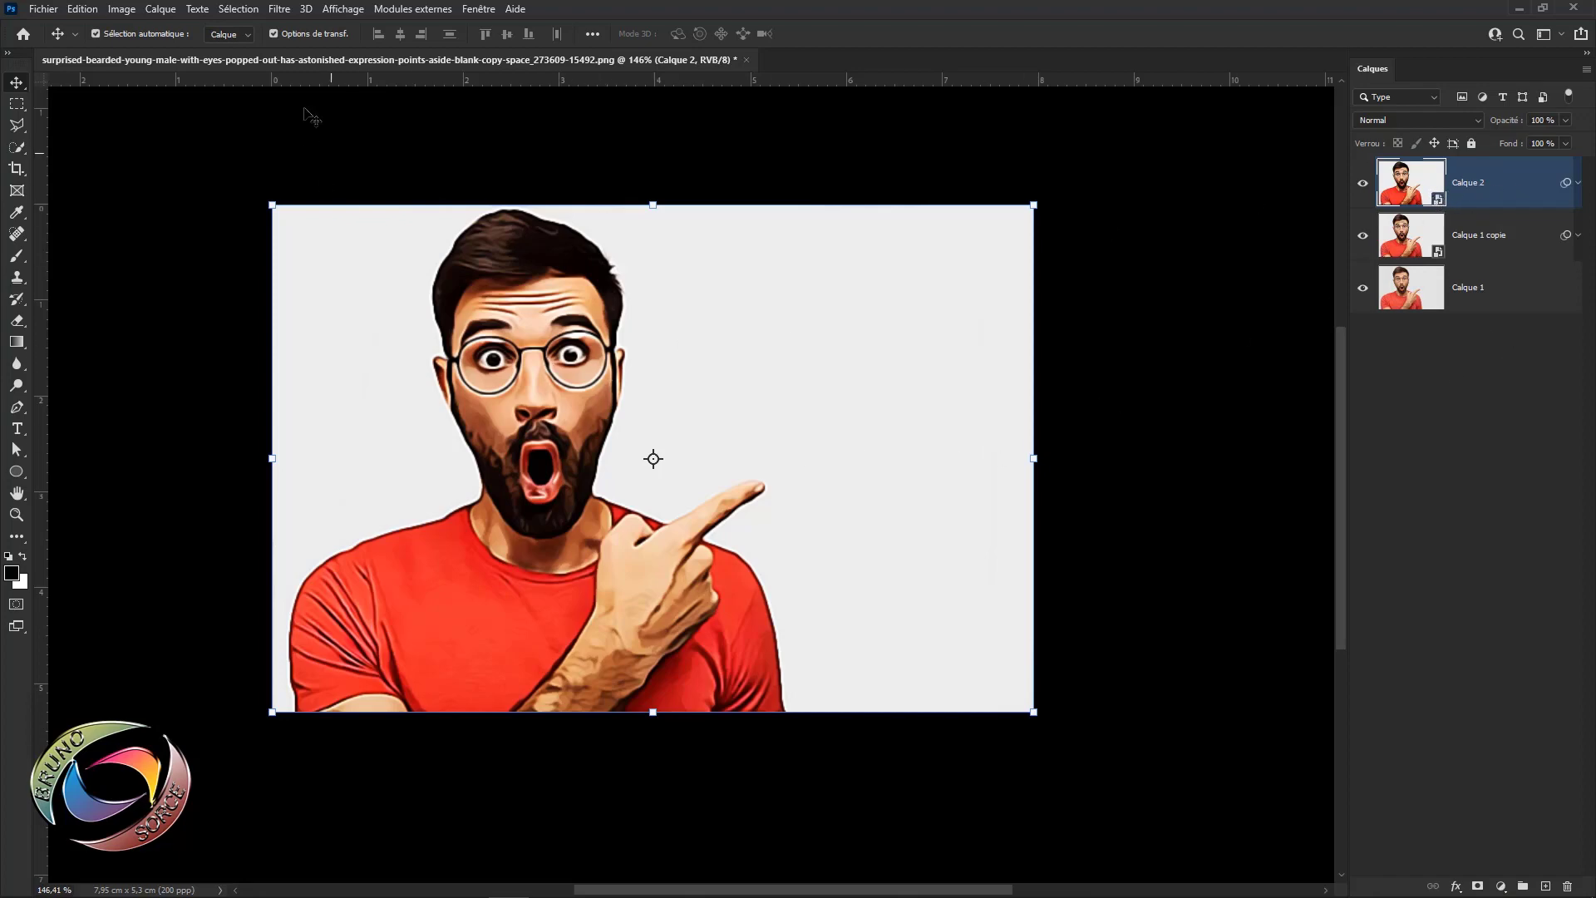
- Open the Fluidité filter on Calque 2 and show the Yeux settings for modifying the facial features of Visage #1
left_click(277, 10)
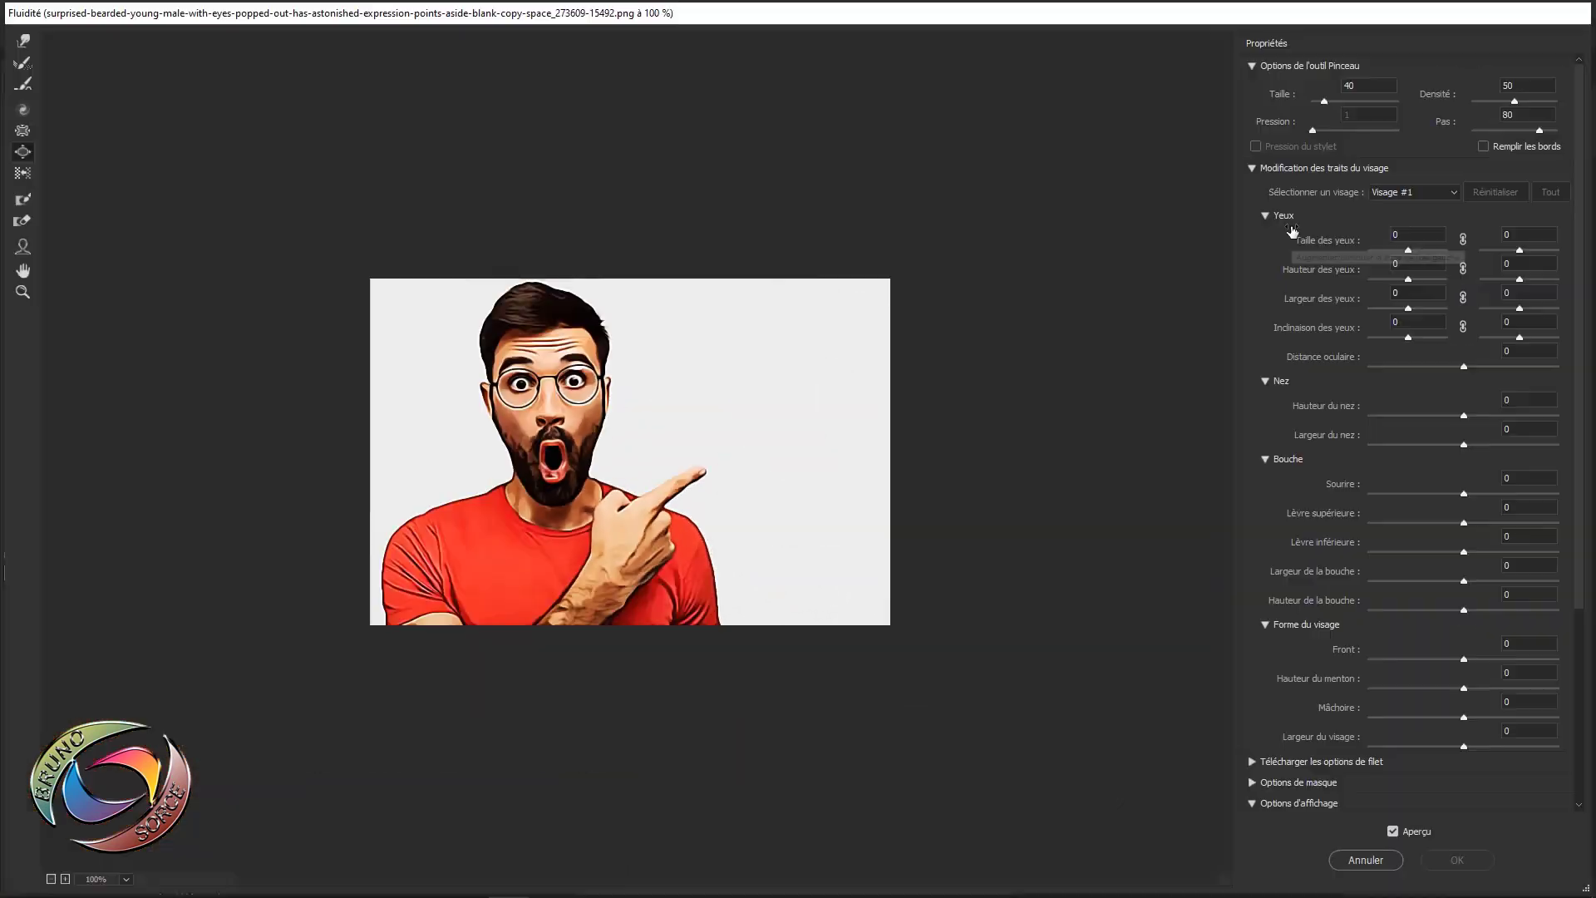
key("ctrl+plus")
key("ctrl+plus")
key("ctrl+plus")
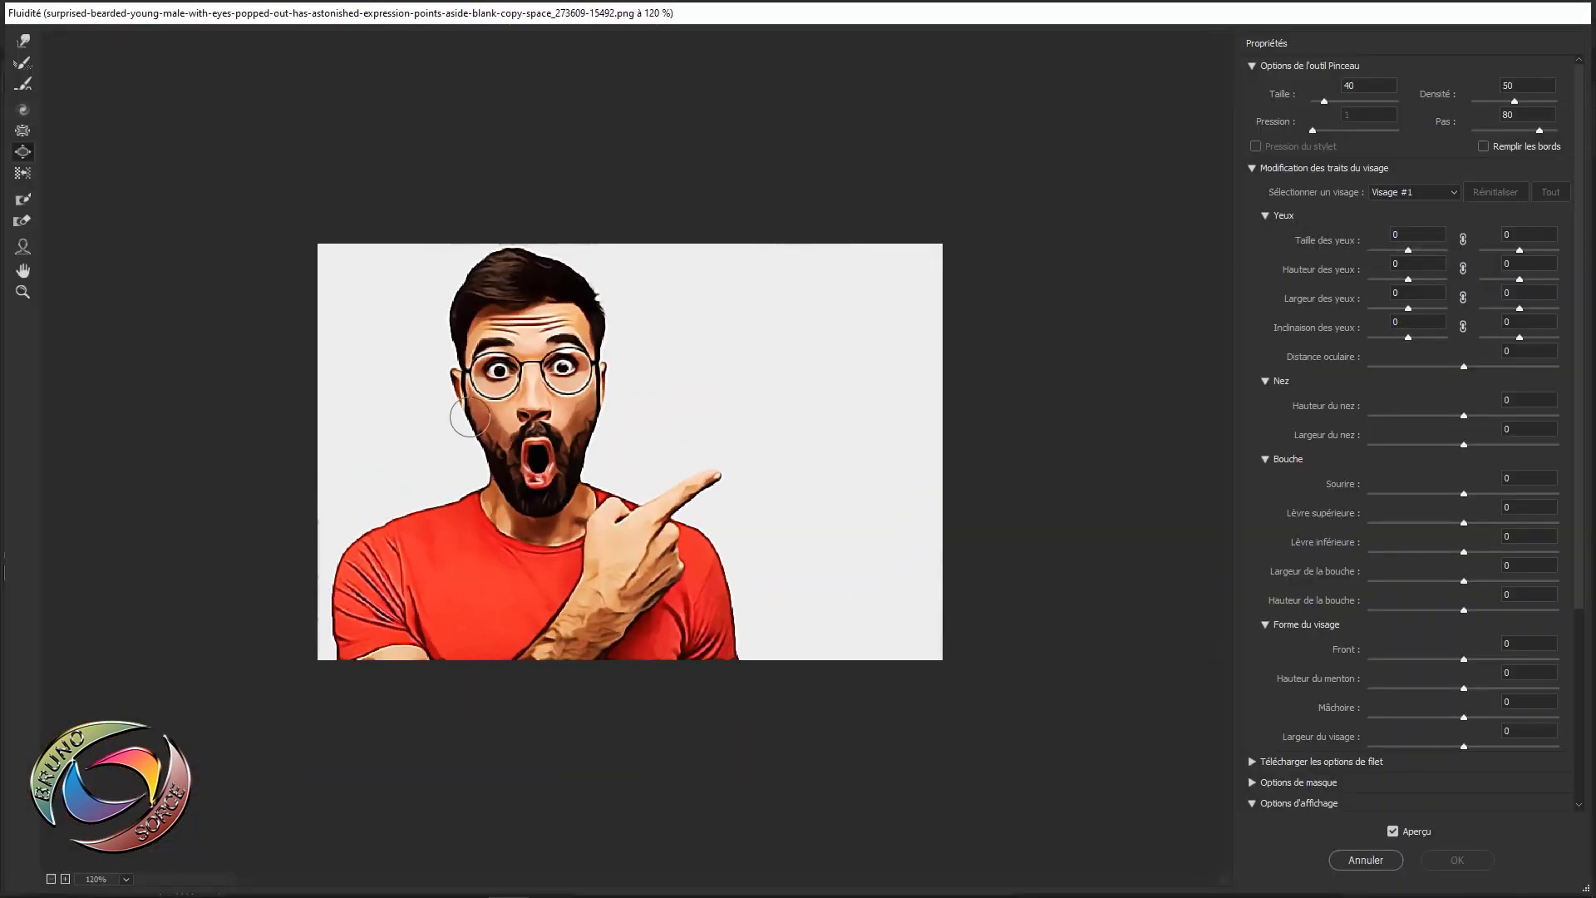
left_click(1265, 215)
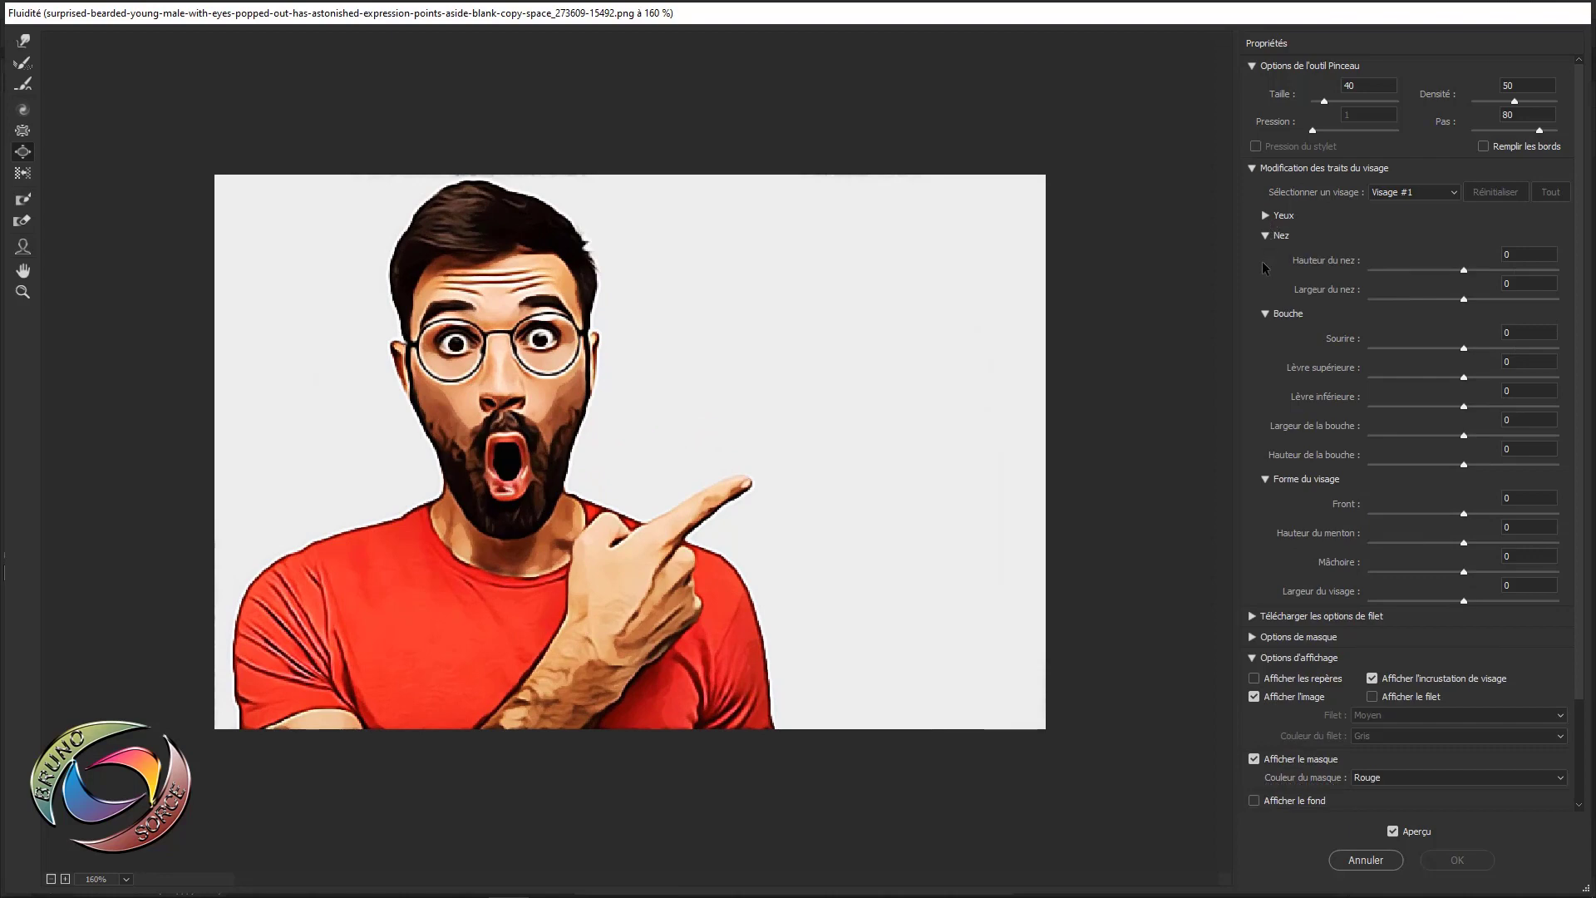
left_click(1265, 236)
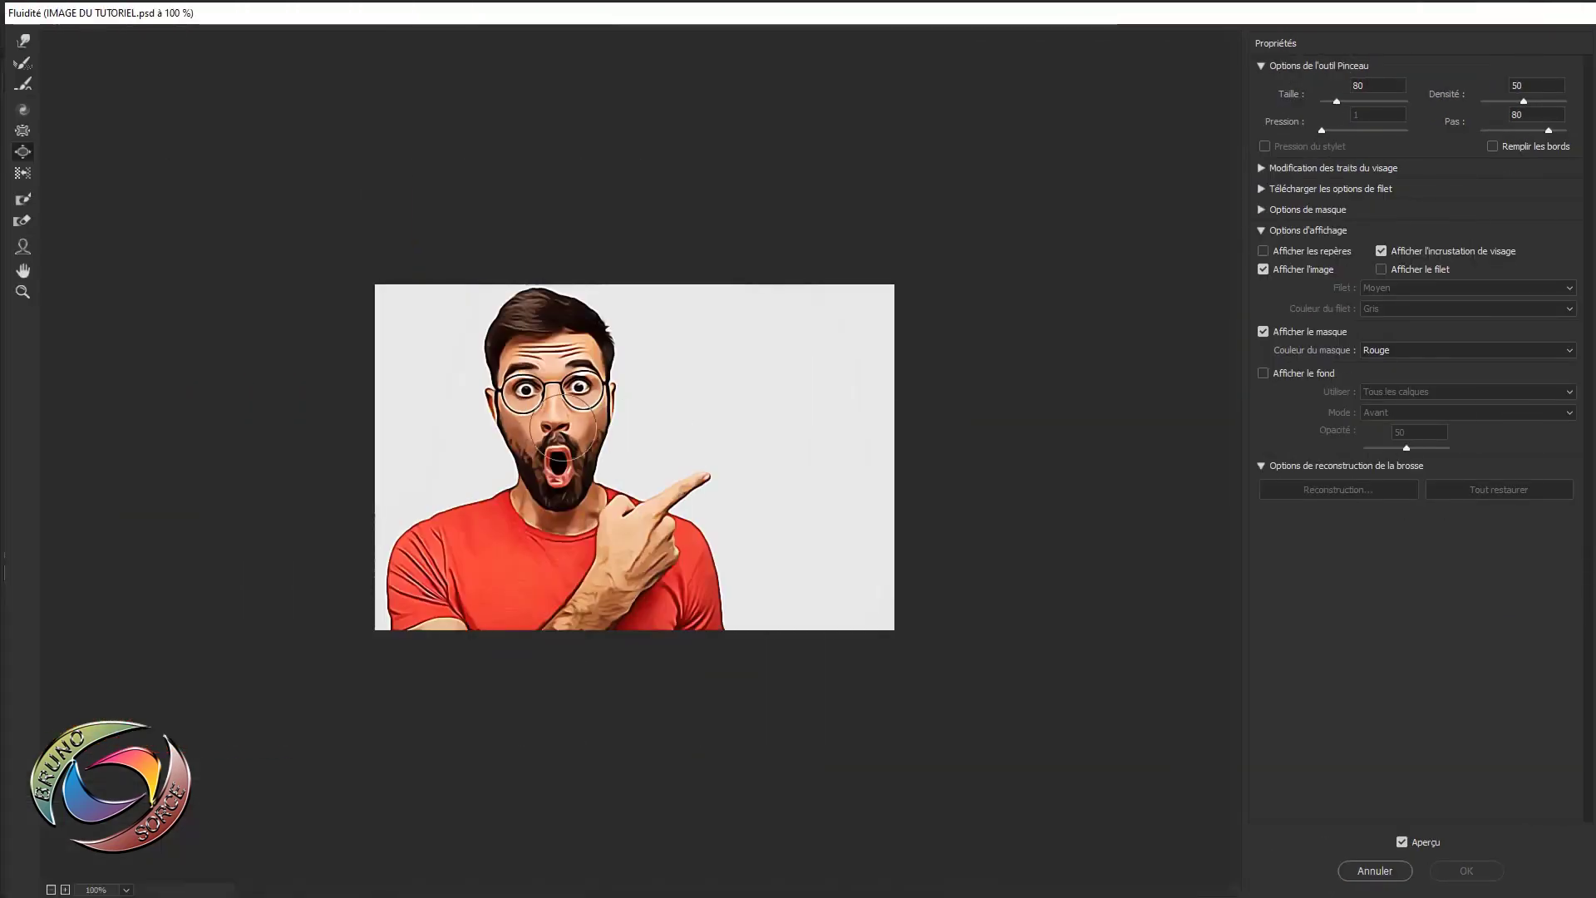
key("ctrl+plus")
key("ctrl+plus")
key("ctrl+plus")
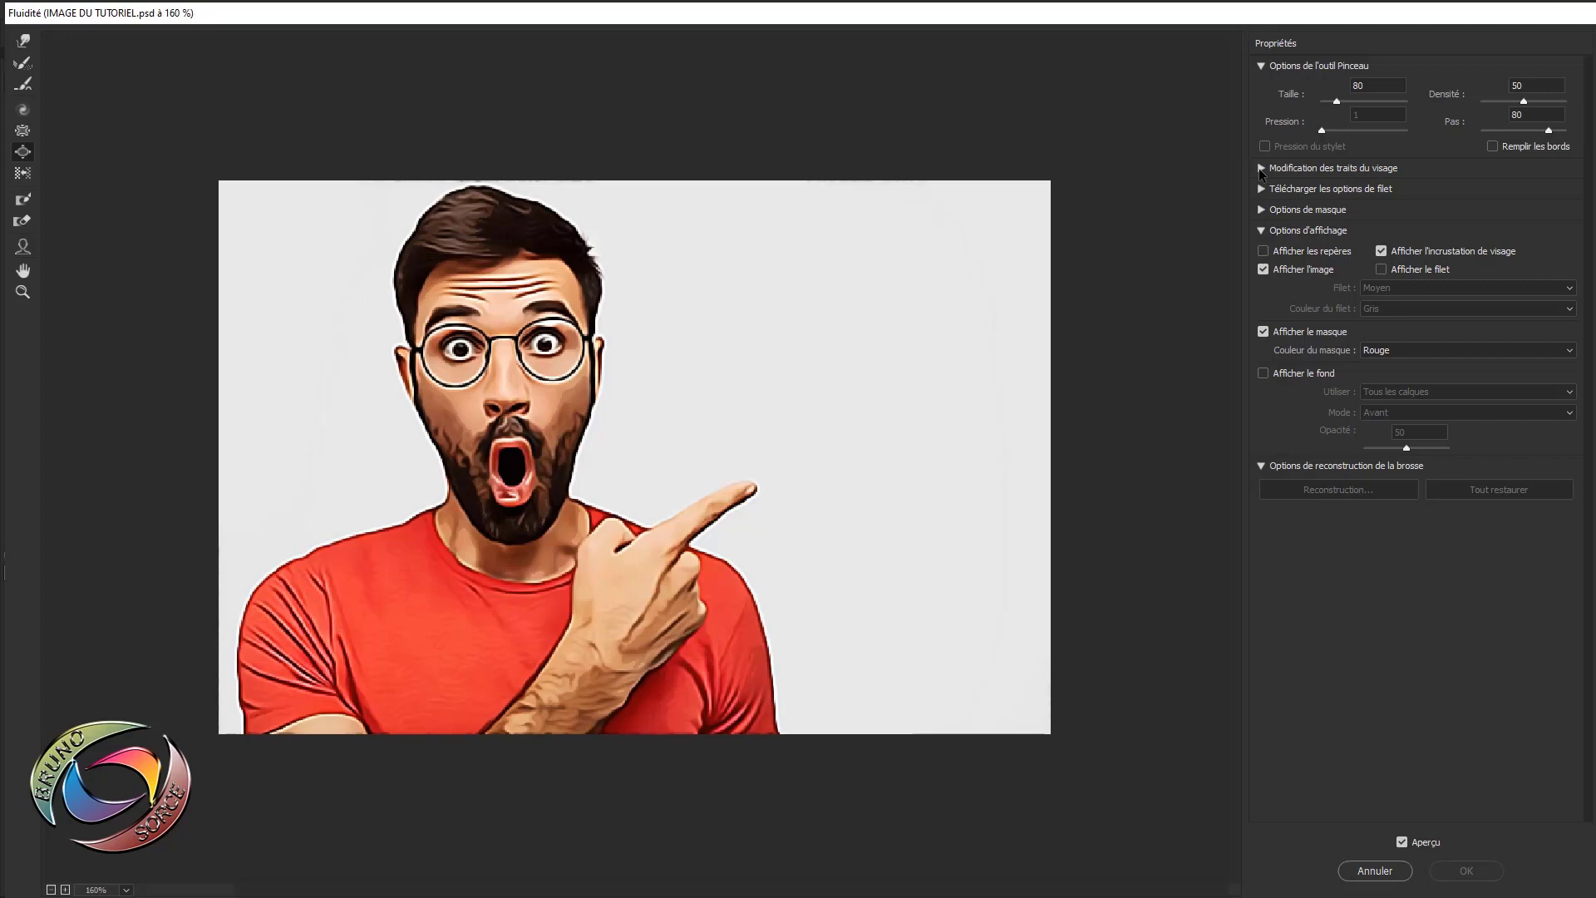
left_click(1261, 168)
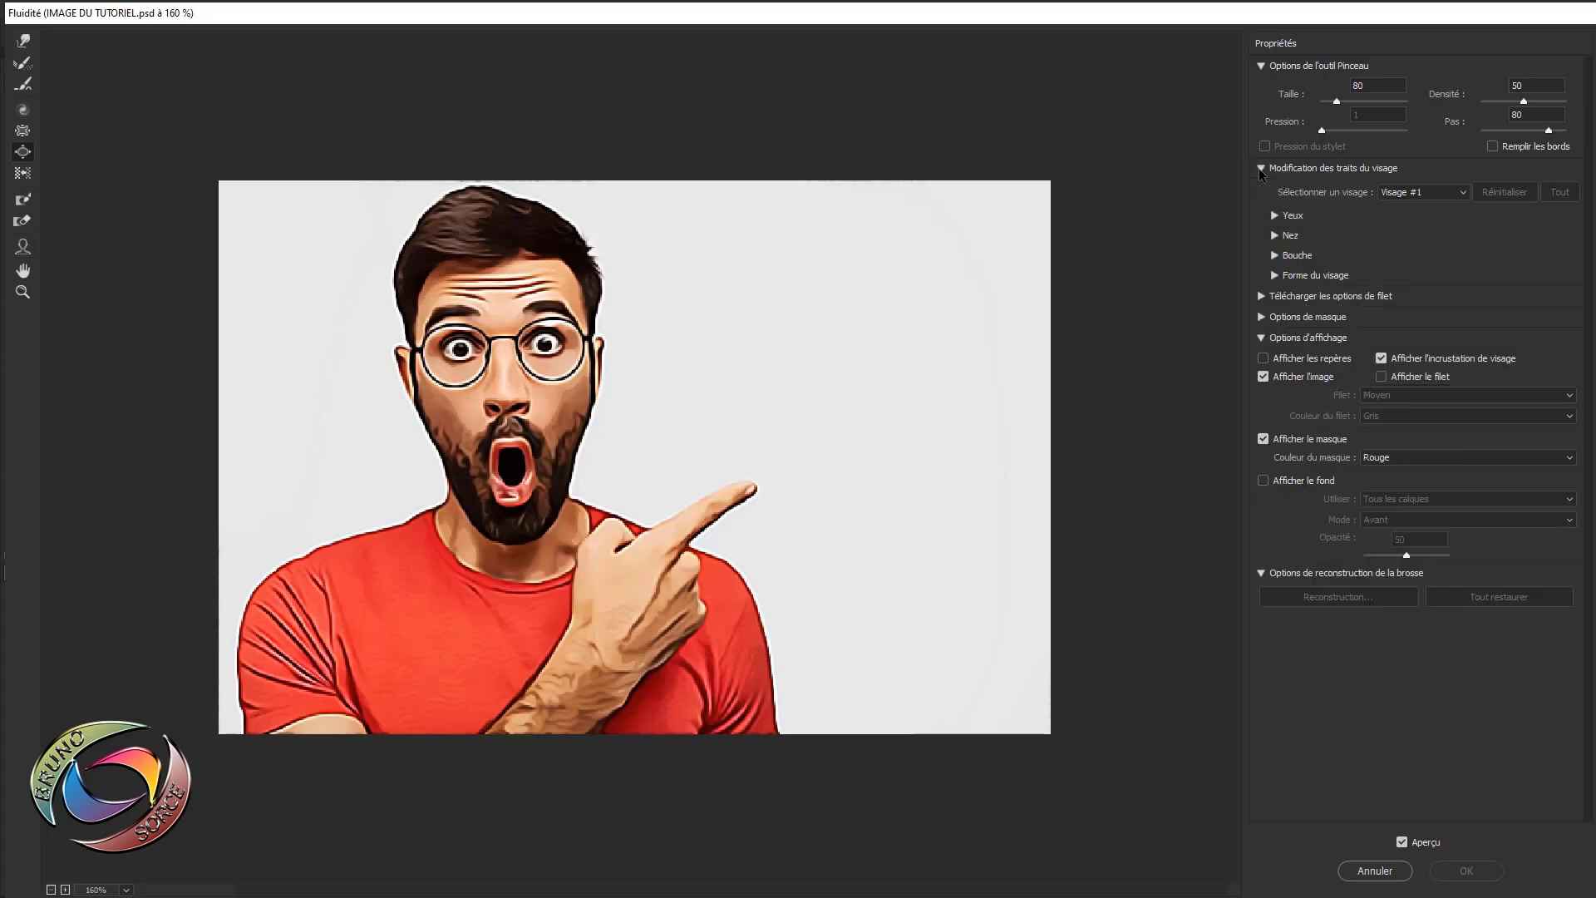
left_click(1274, 216)
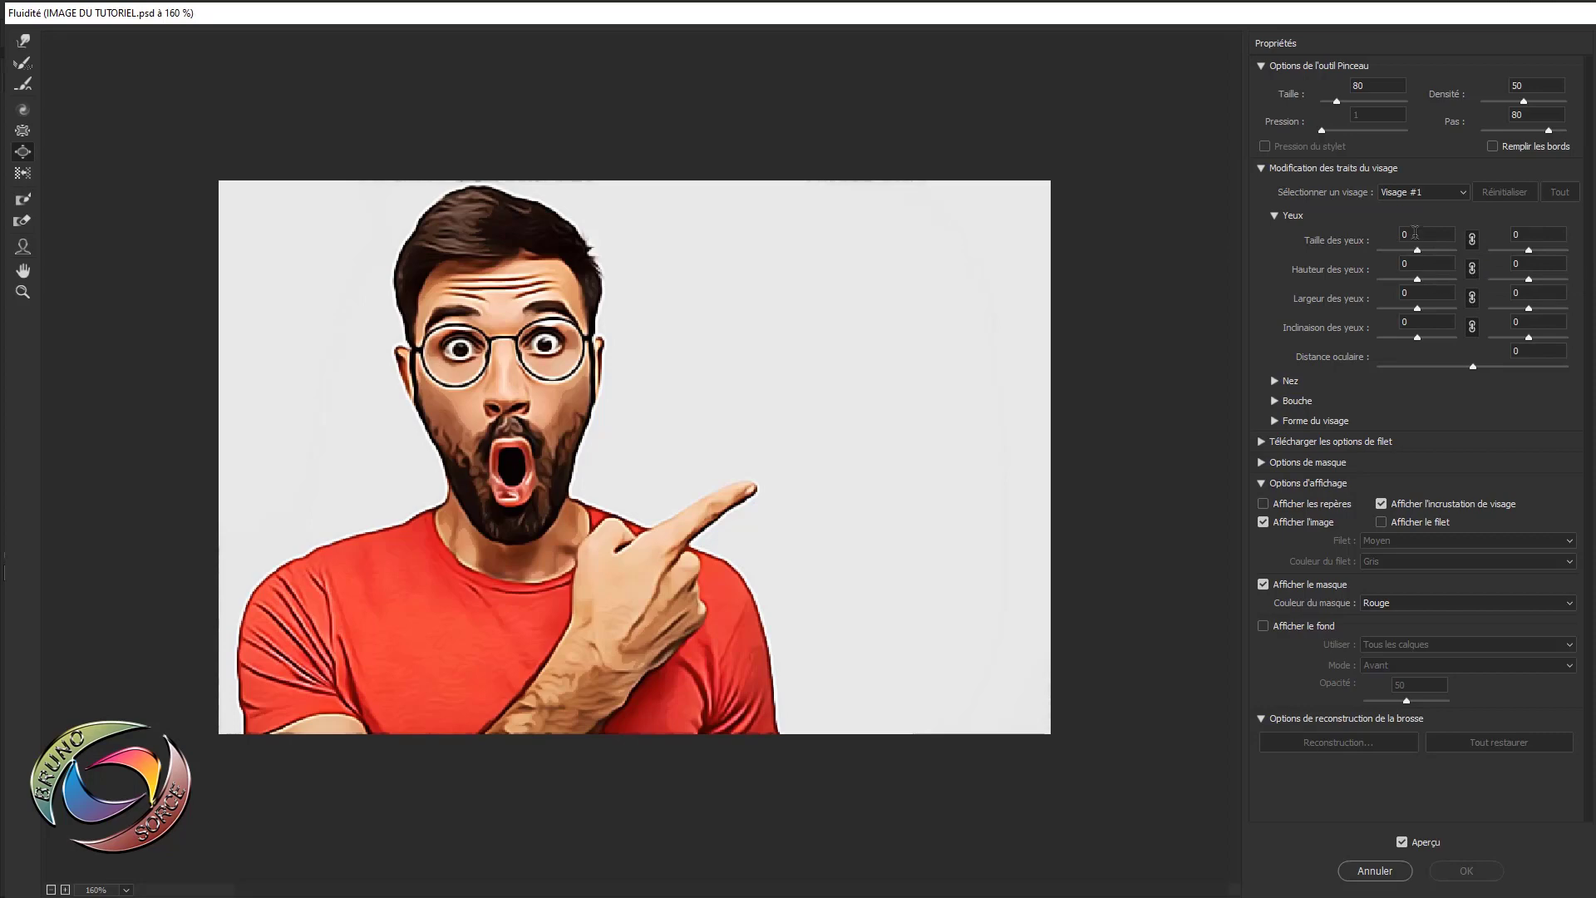
- Enlarge both linked eyes by setting Taille des yeux to 51
left_click(1521, 232)
type("6")
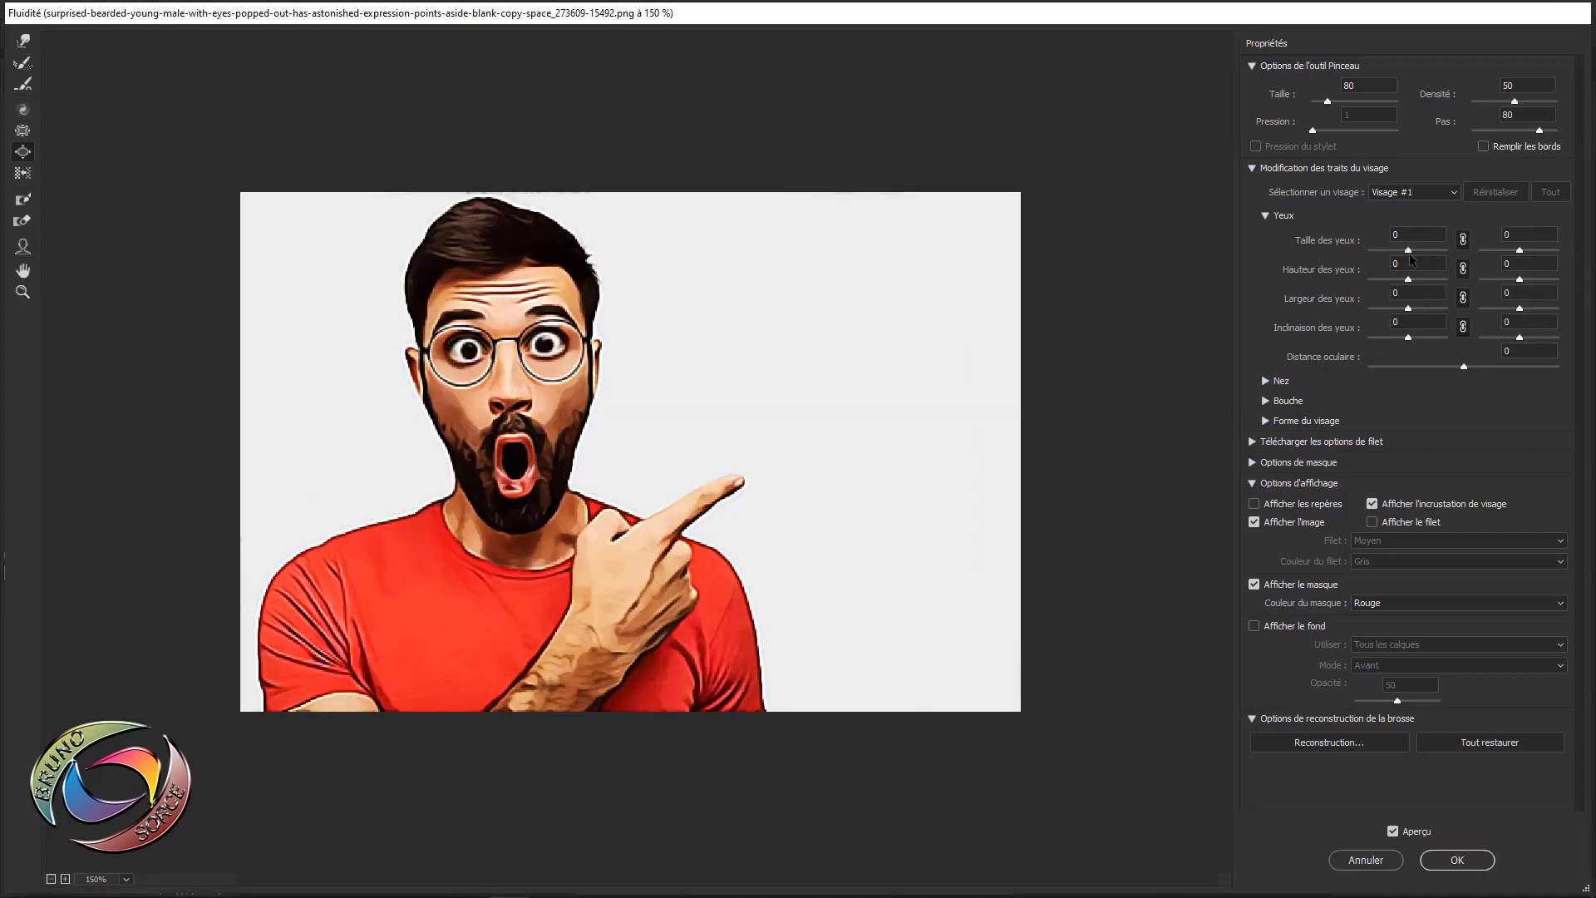
key("Up")
mouse_move(1410, 254)
left_mouse_down()
mouse_move(1471, 265)
mouse_move(1369, 250)
mouse_move(1428, 260)
left_mouse_up()
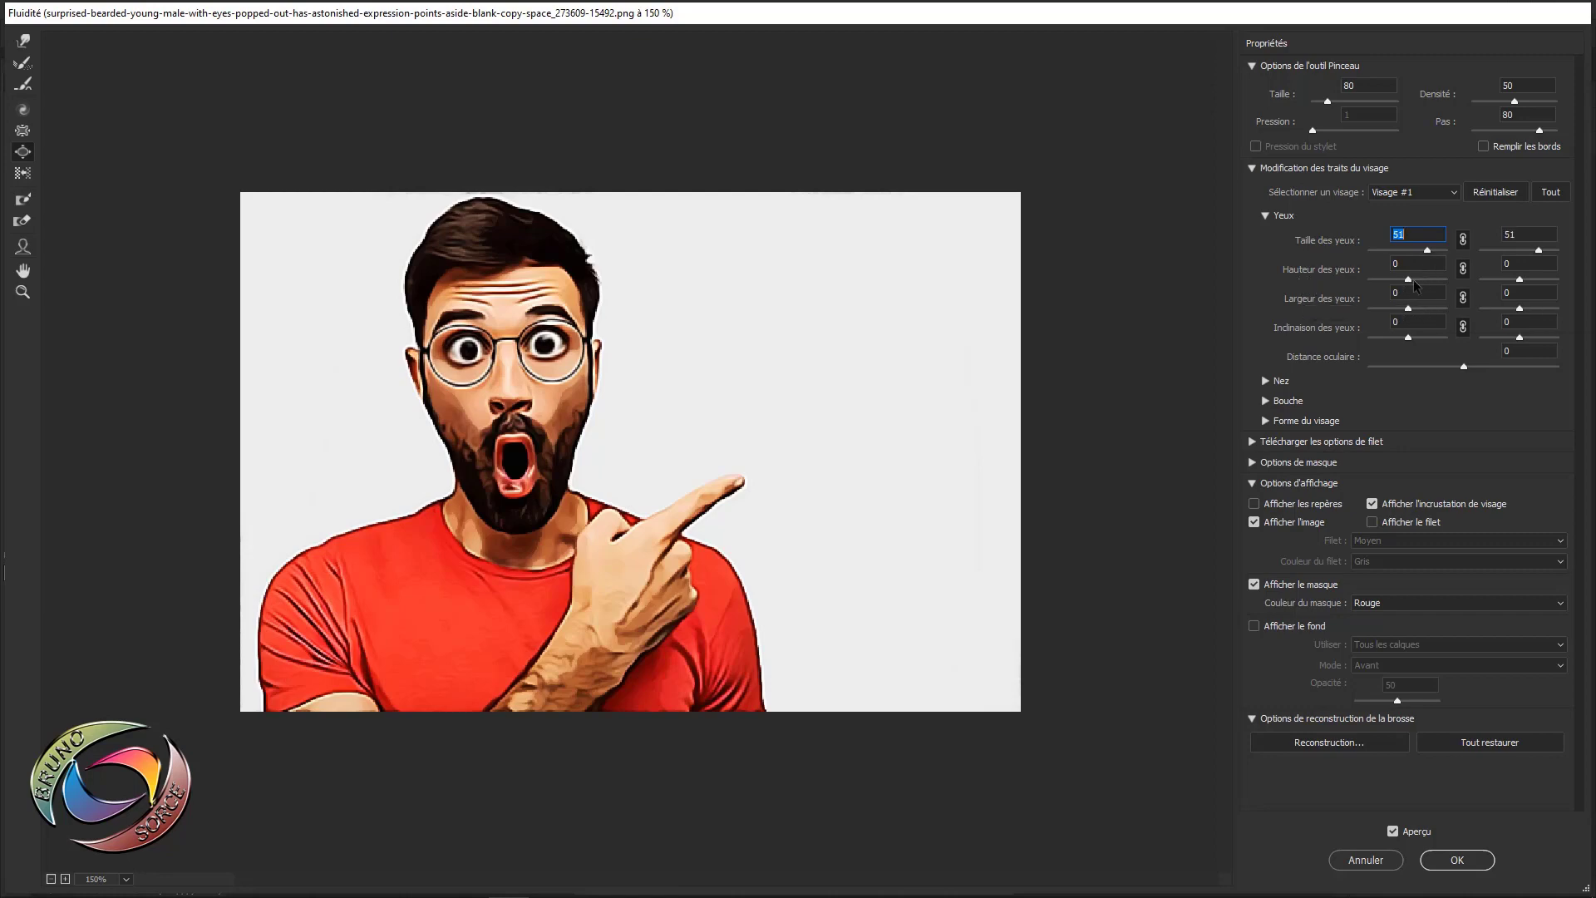
- Try an extreme Hauteur des yeux, and settle on 8 for both eyes
left_click(1409, 280)
type("-100")
key("Return")
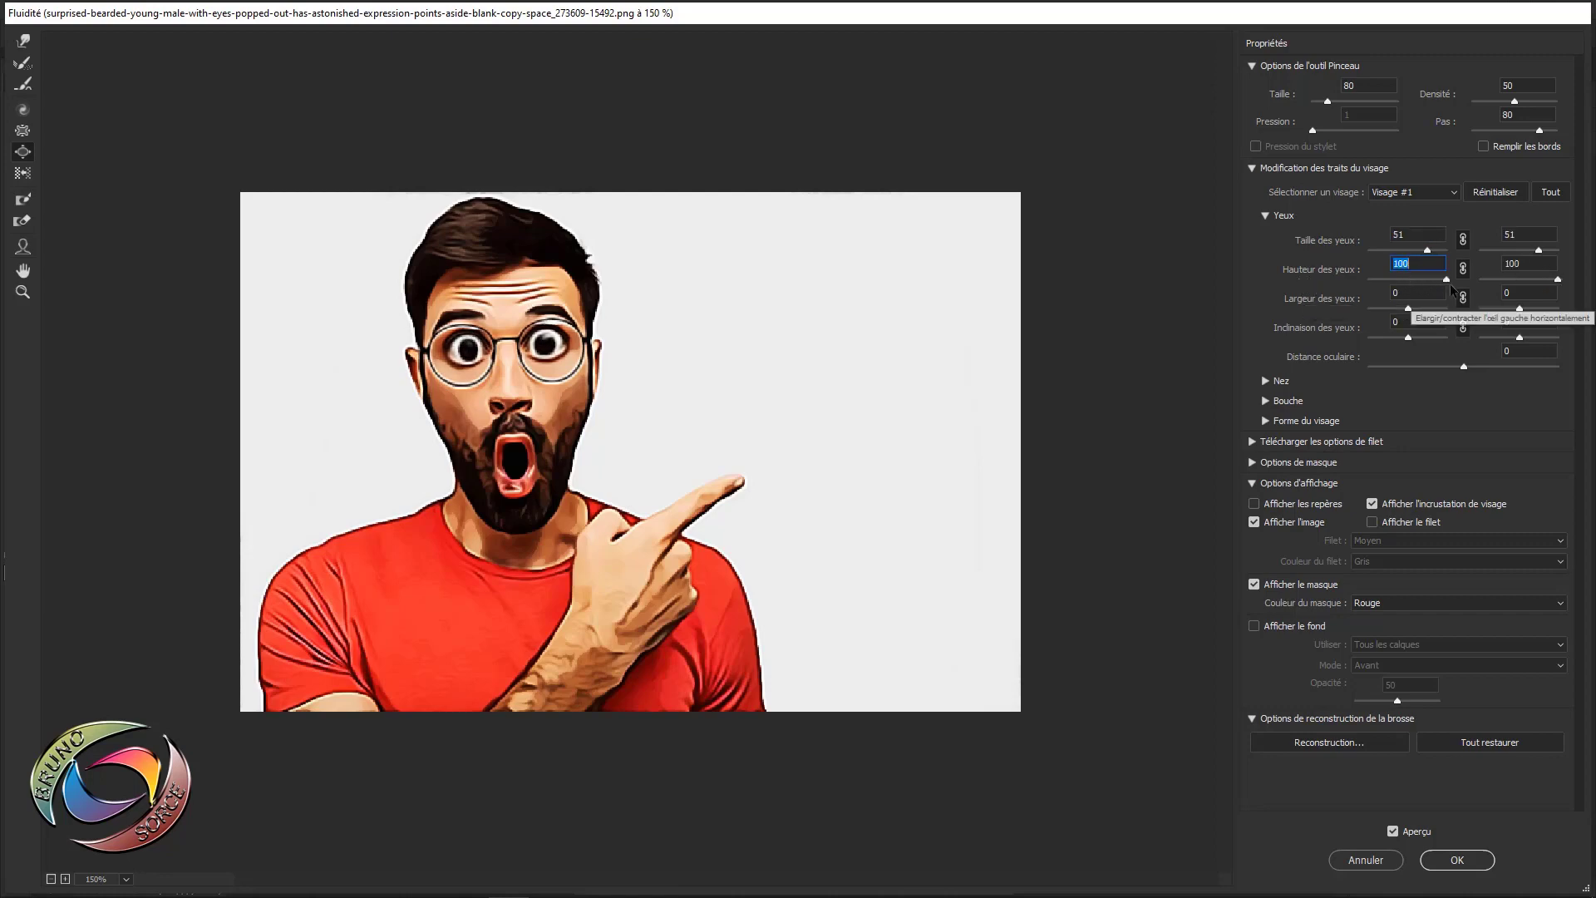
left_click_drag(1368, 280, 1413, 294)
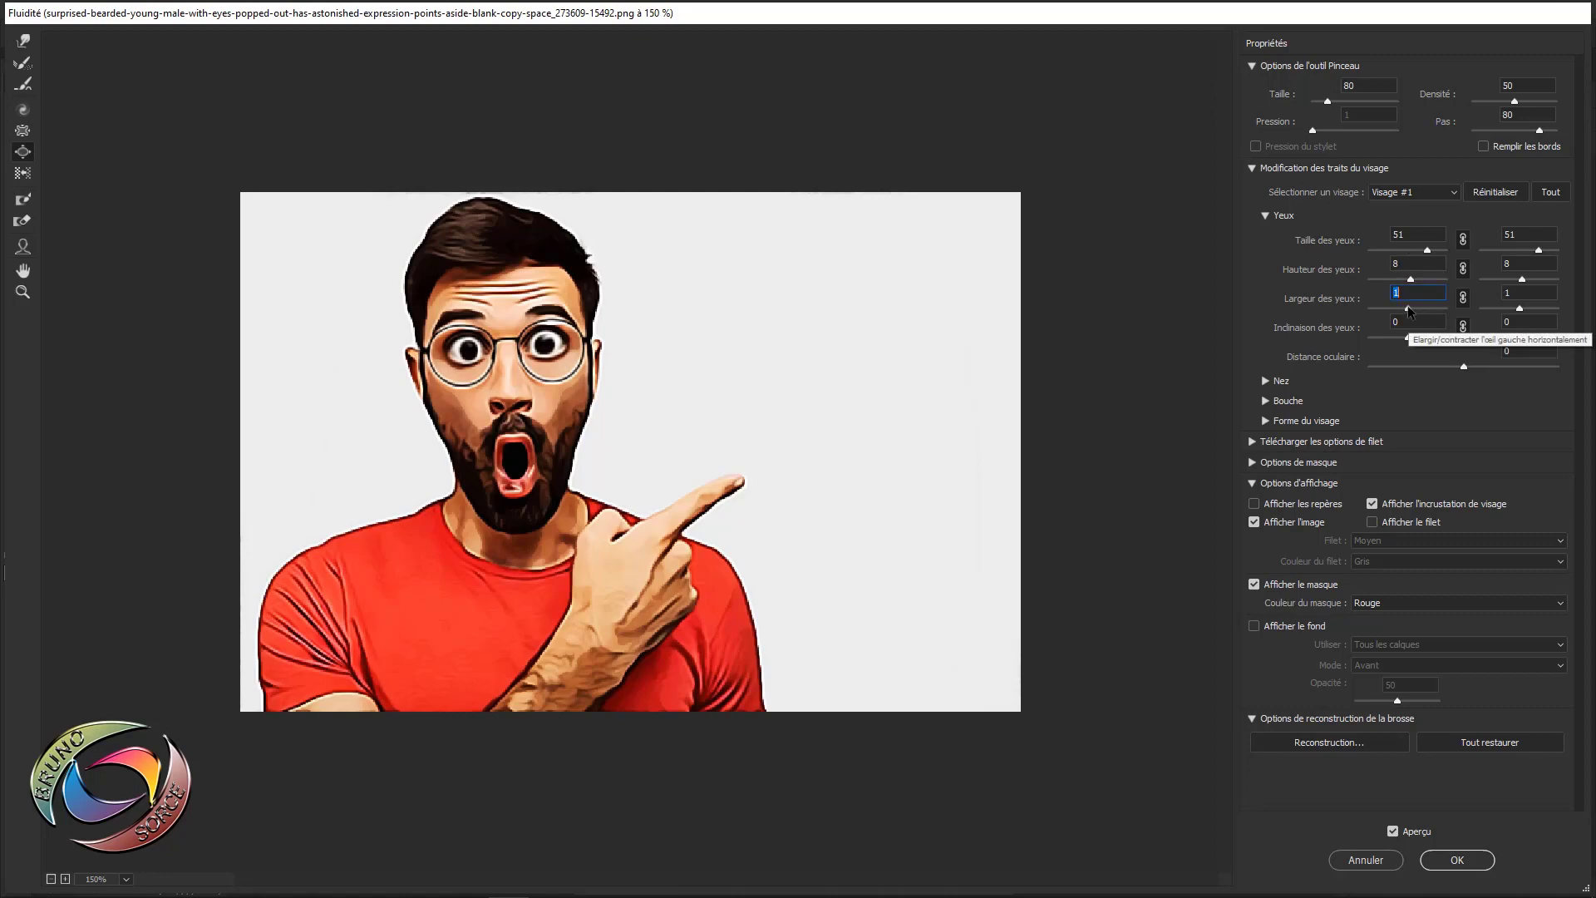
- Set Largeur des yeux to 100 and Inclinaison des yeux to -100 for both eyes
left_click_drag(1407, 310, 1453, 319)
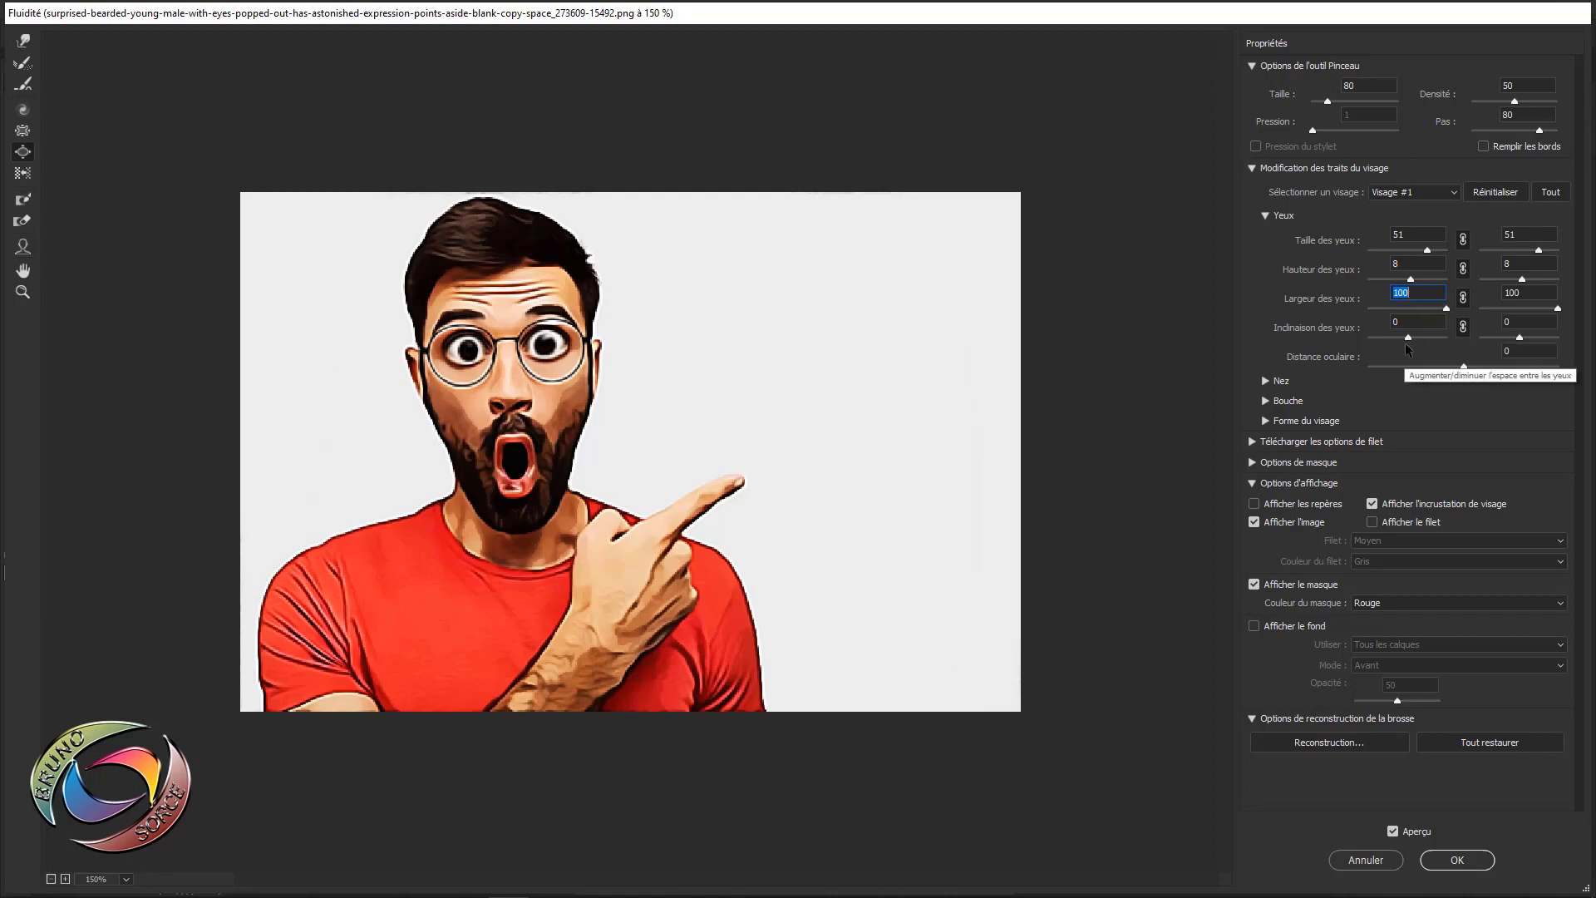
left_click_drag(1409, 340, 1330, 356)
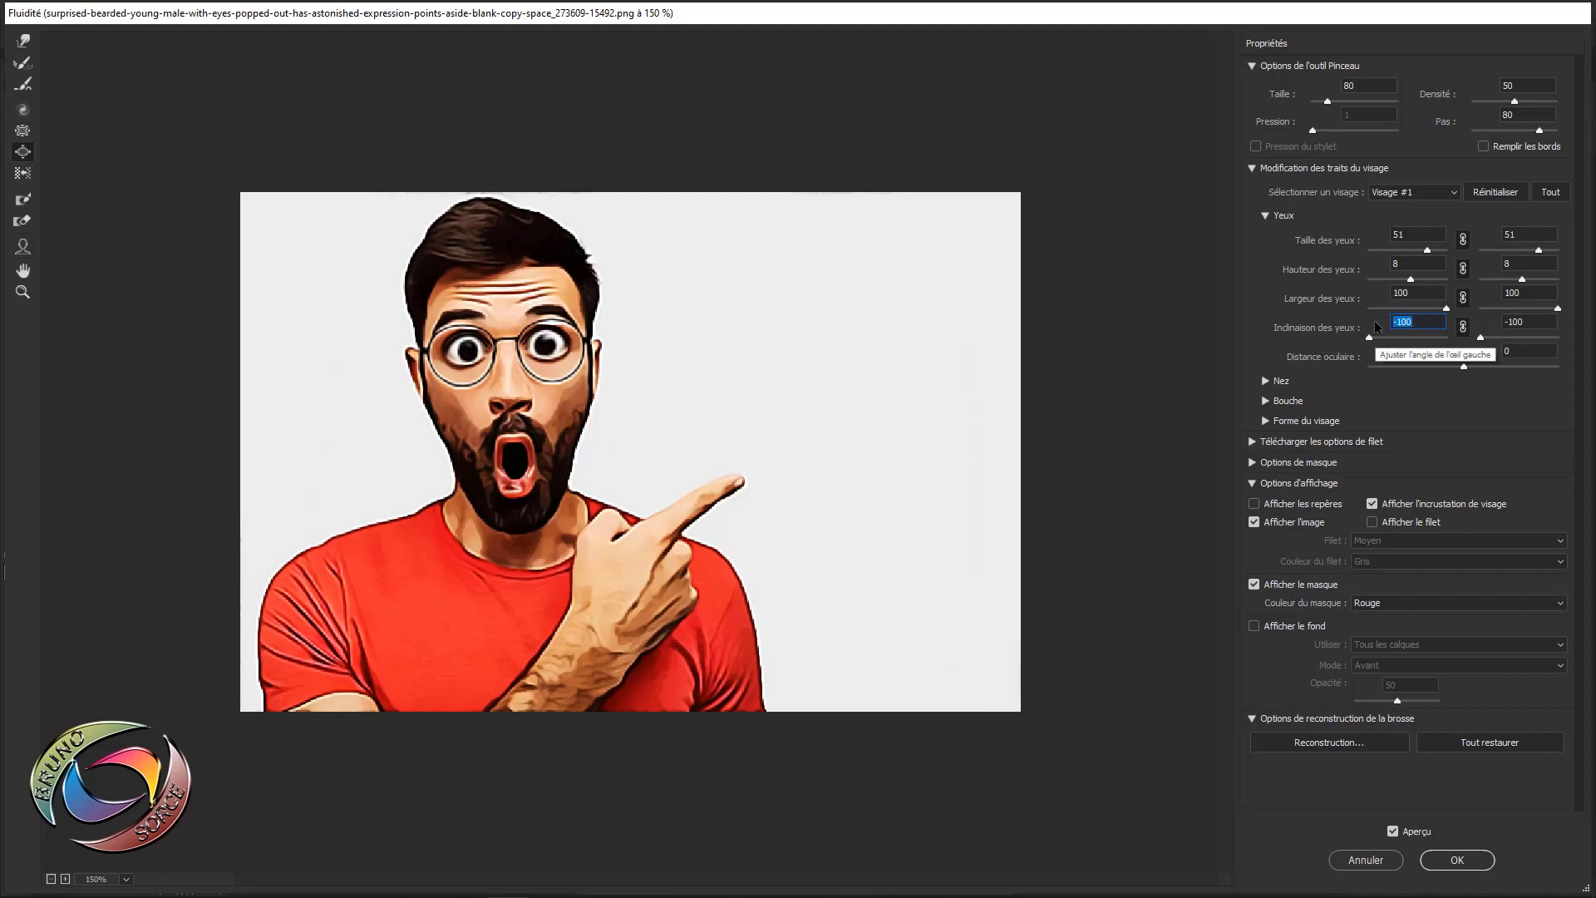
type("0")
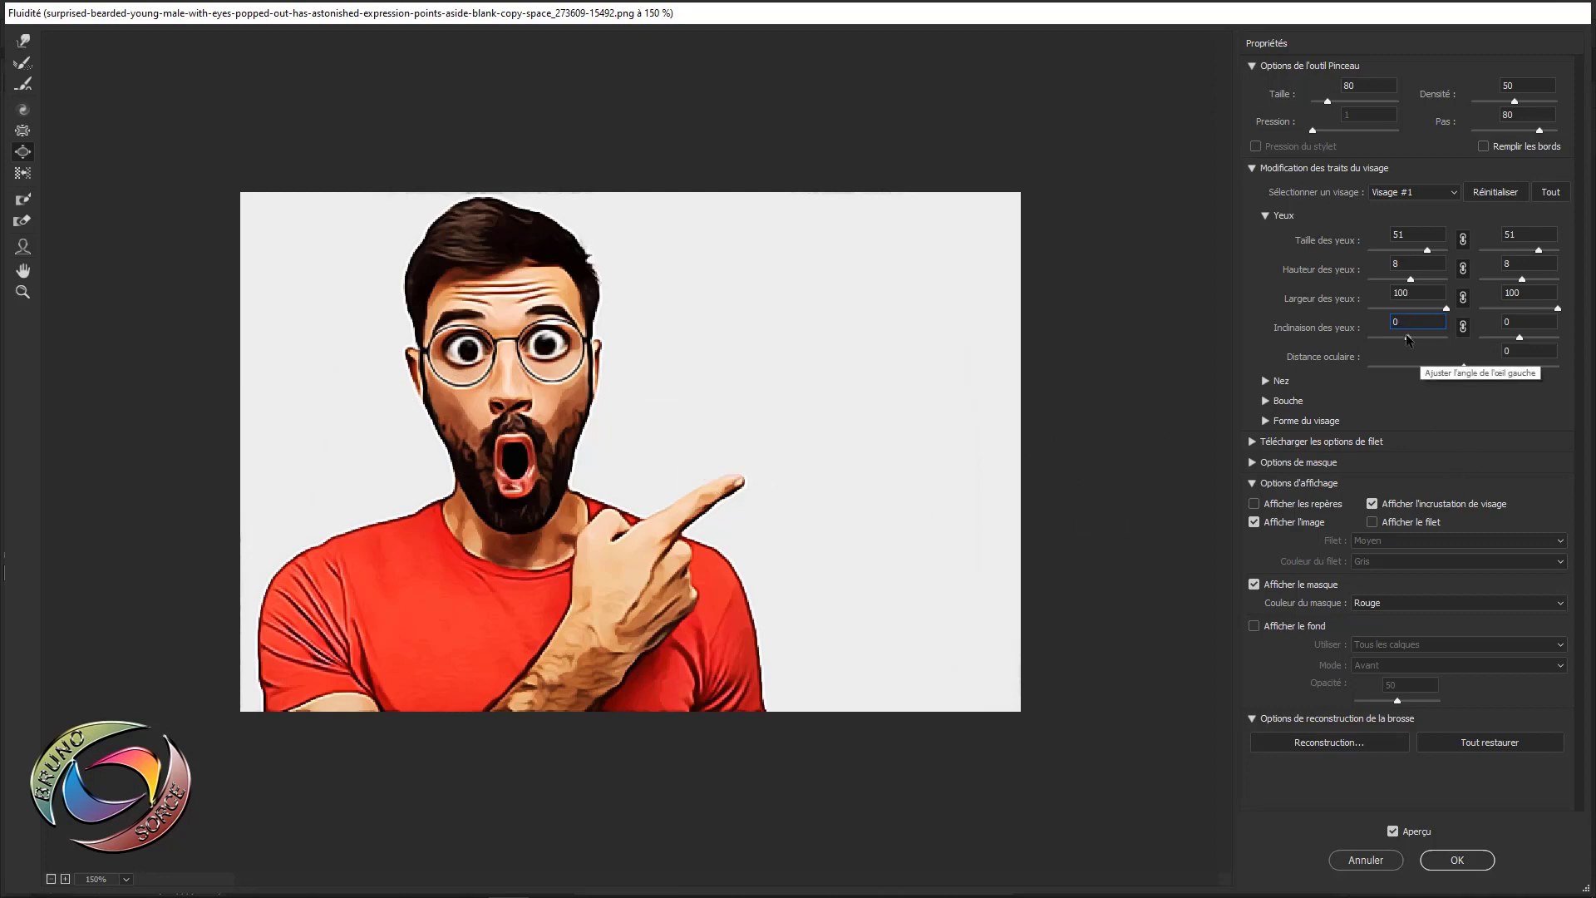
left_click_drag(1408, 336, 1365, 336)
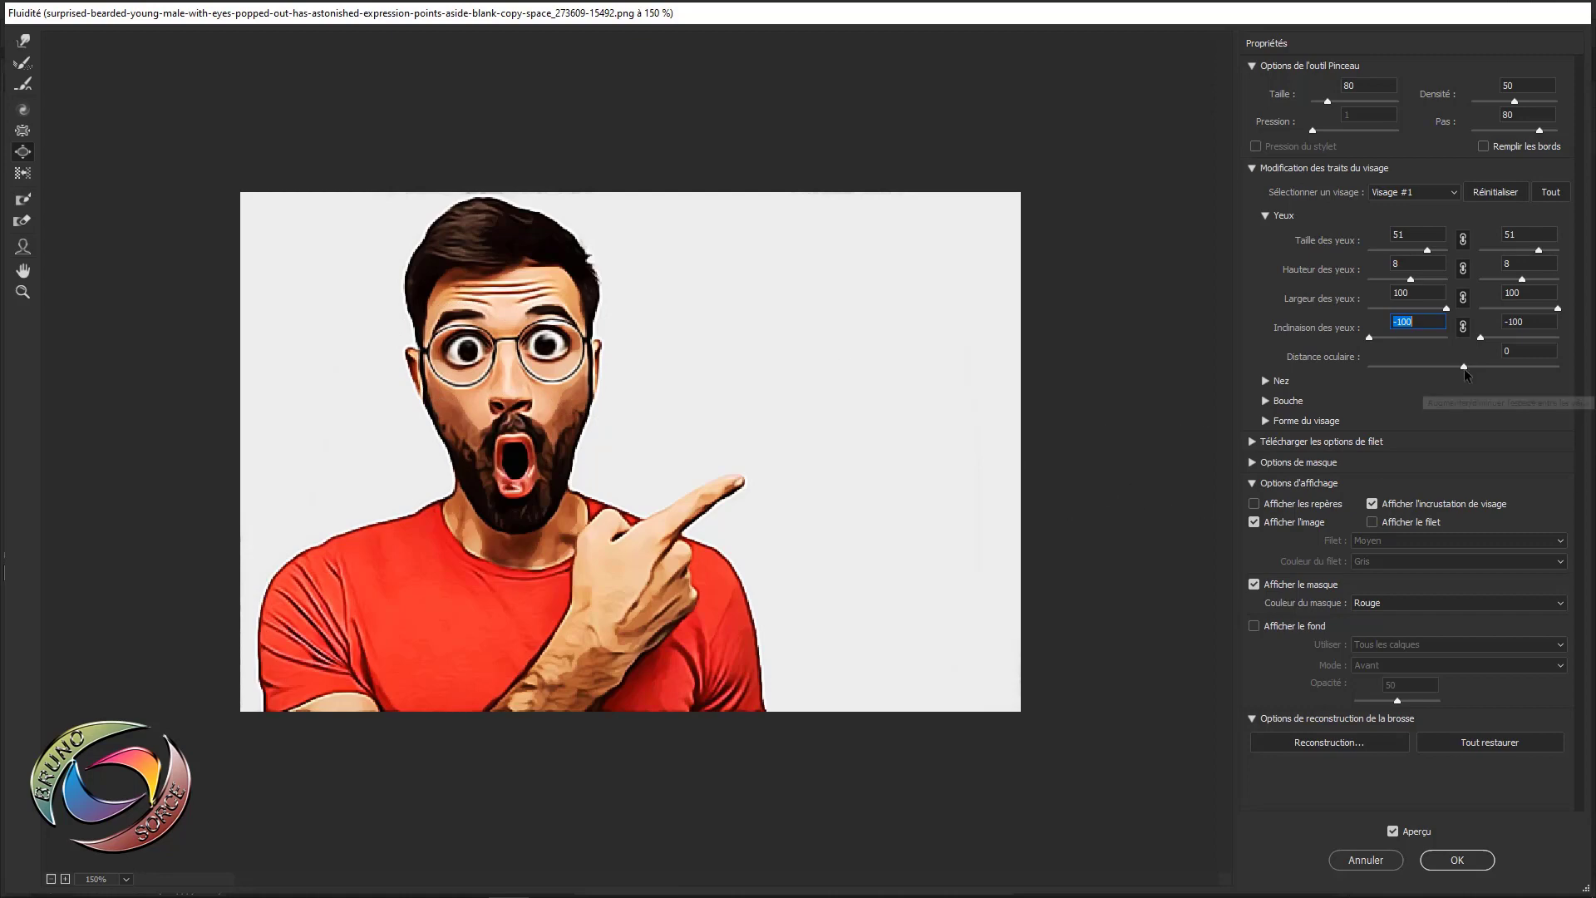
- Set Distance oculaire to 100 and collapse the Yeux settings
left_click(1465, 368)
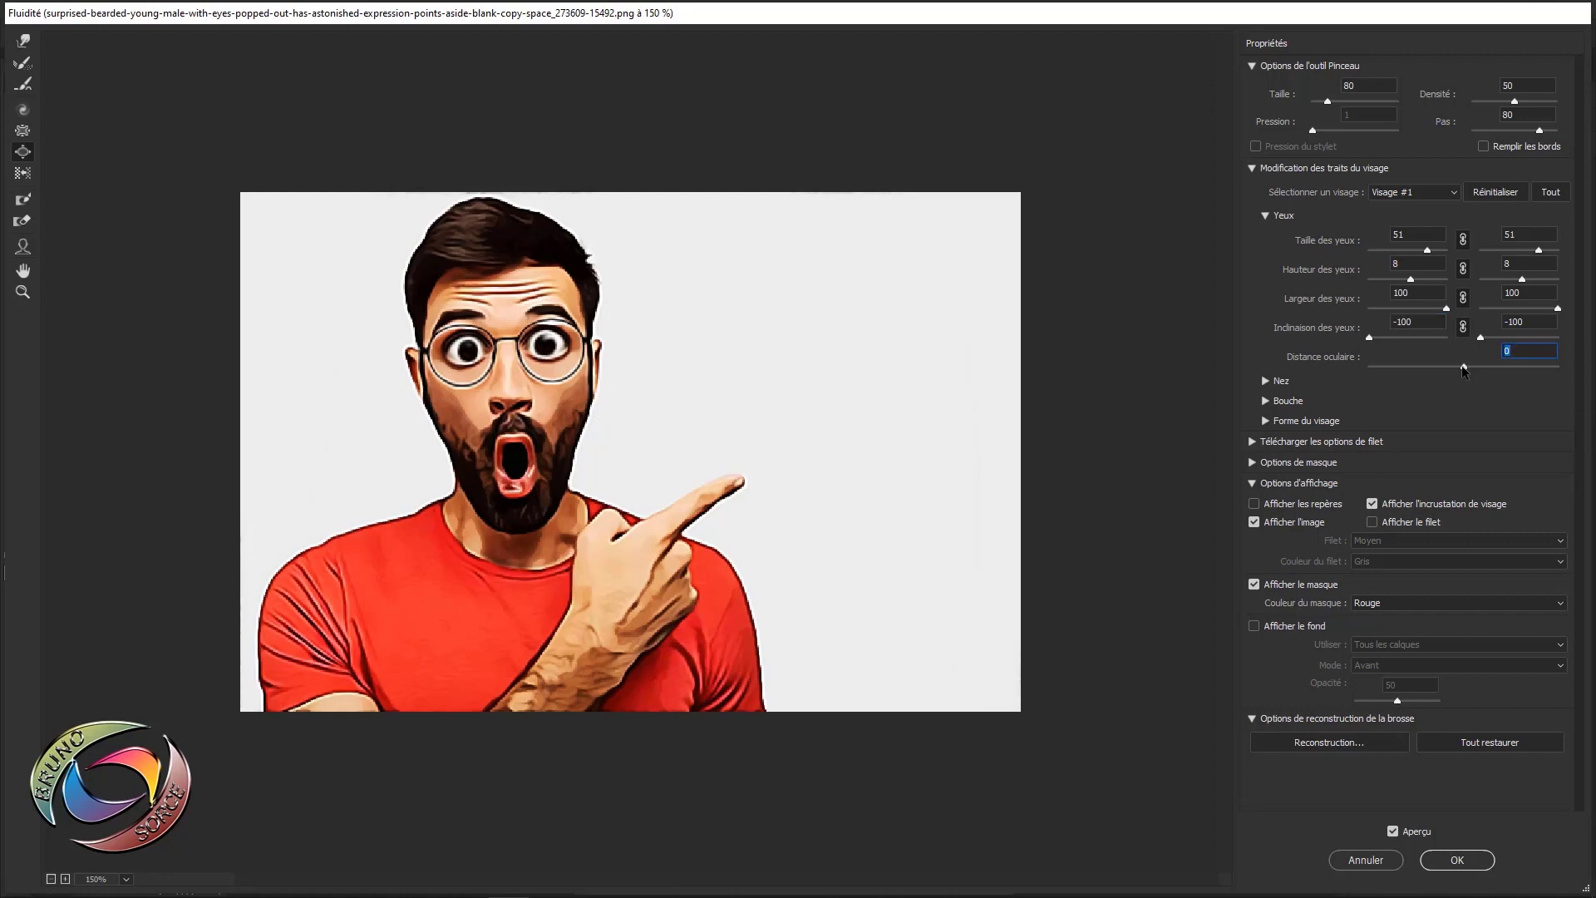
left_click_drag(1463, 367, 1593, 393)
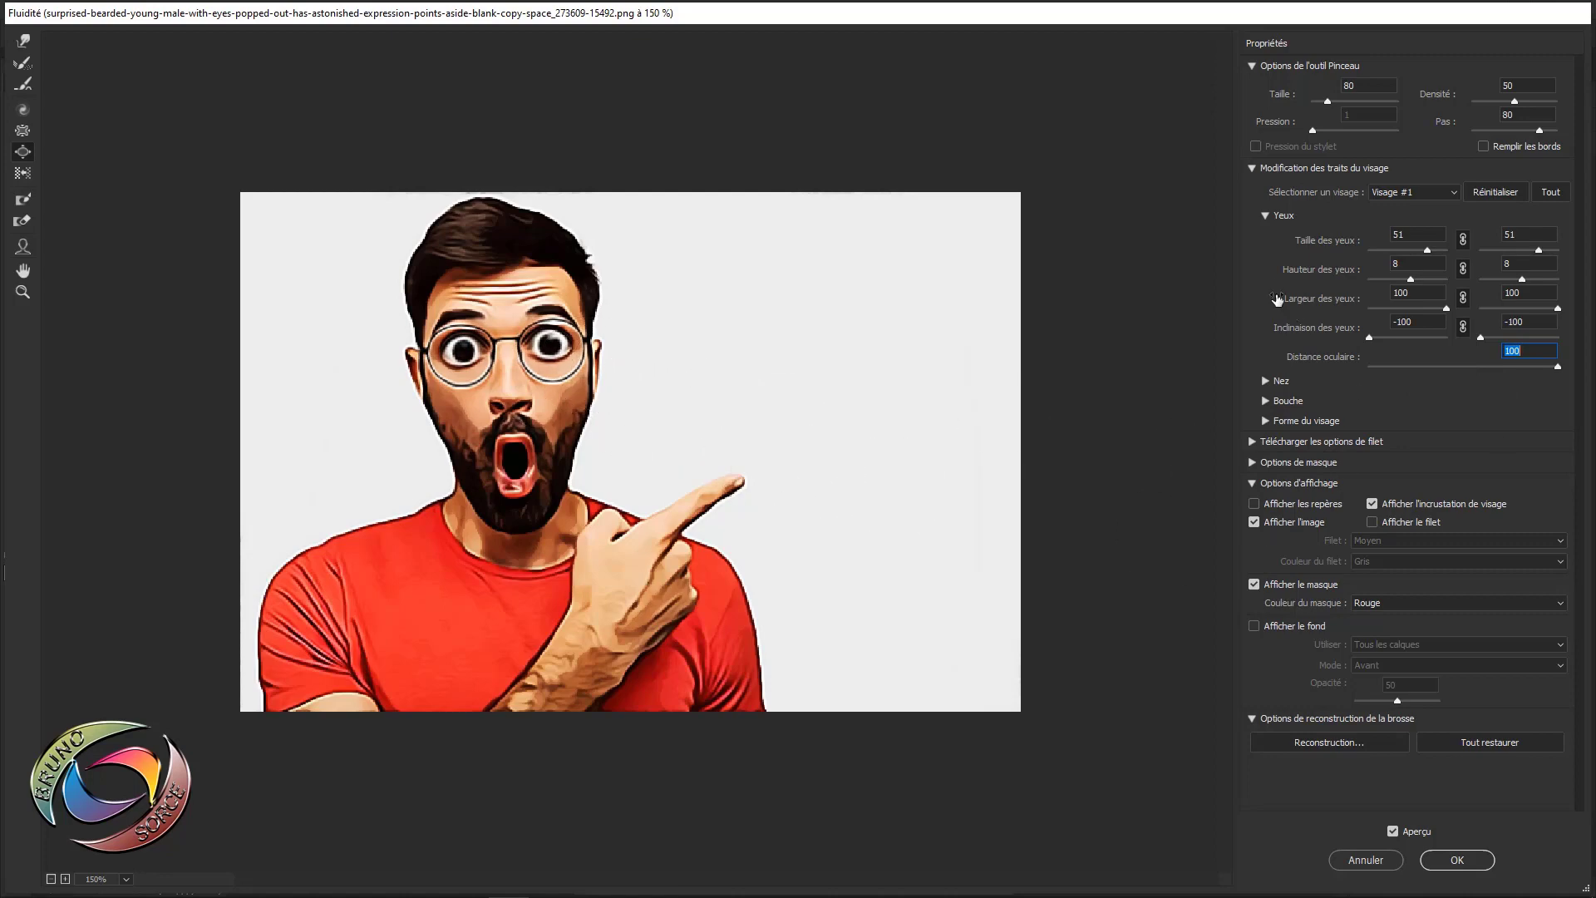
left_click(1265, 217)
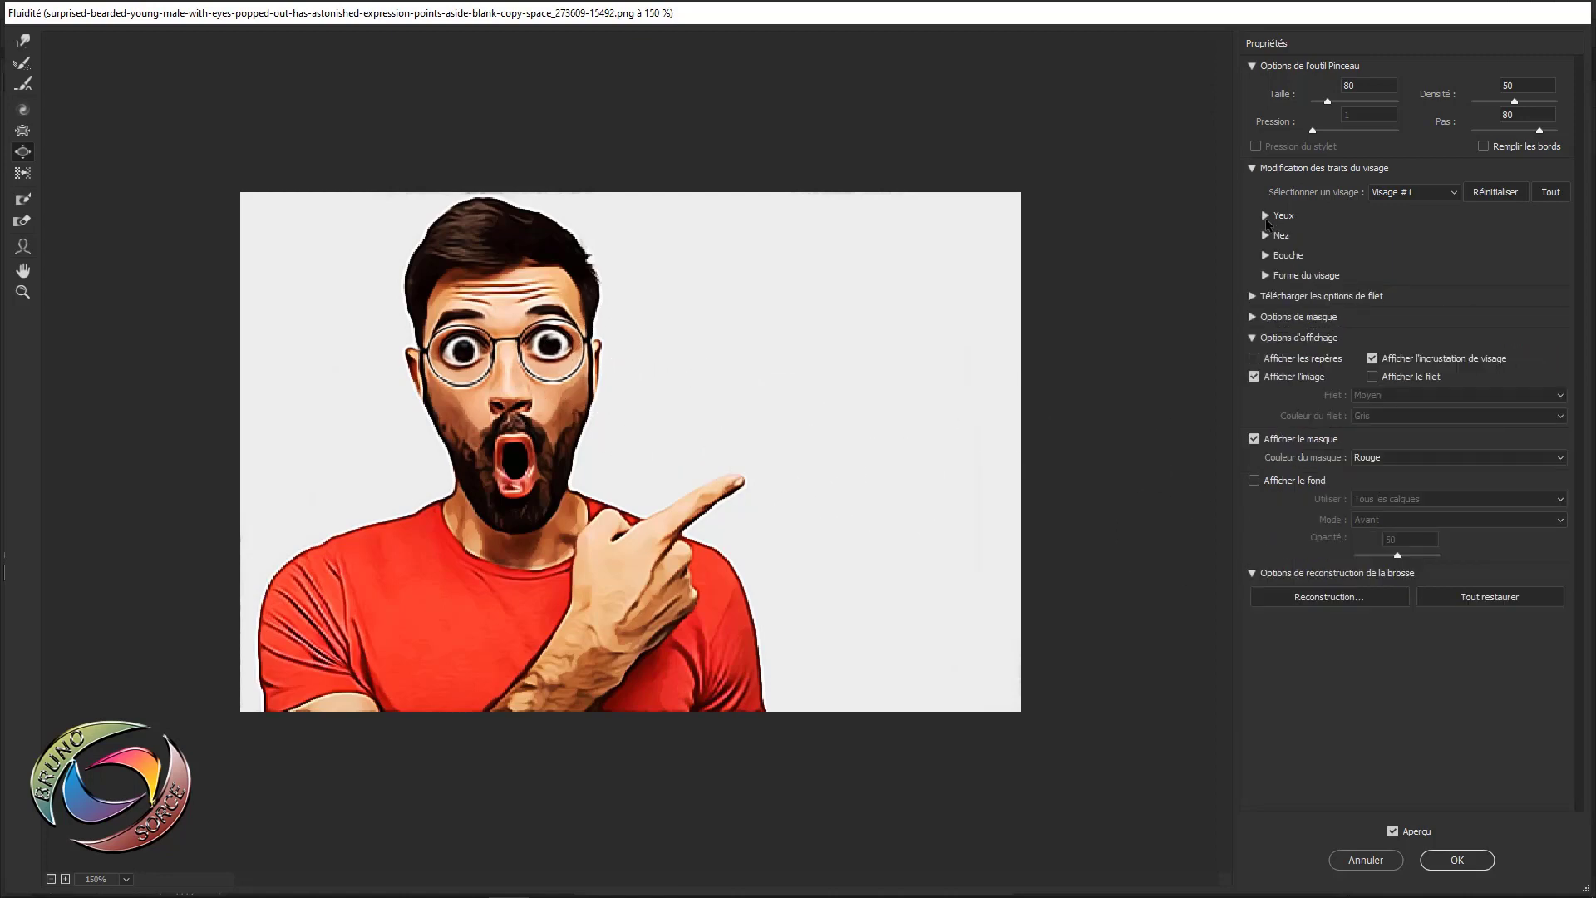
- Set Hauteur du nez to 100 and Largeur du nez to -1 in the Nez settings
left_click(1264, 236)
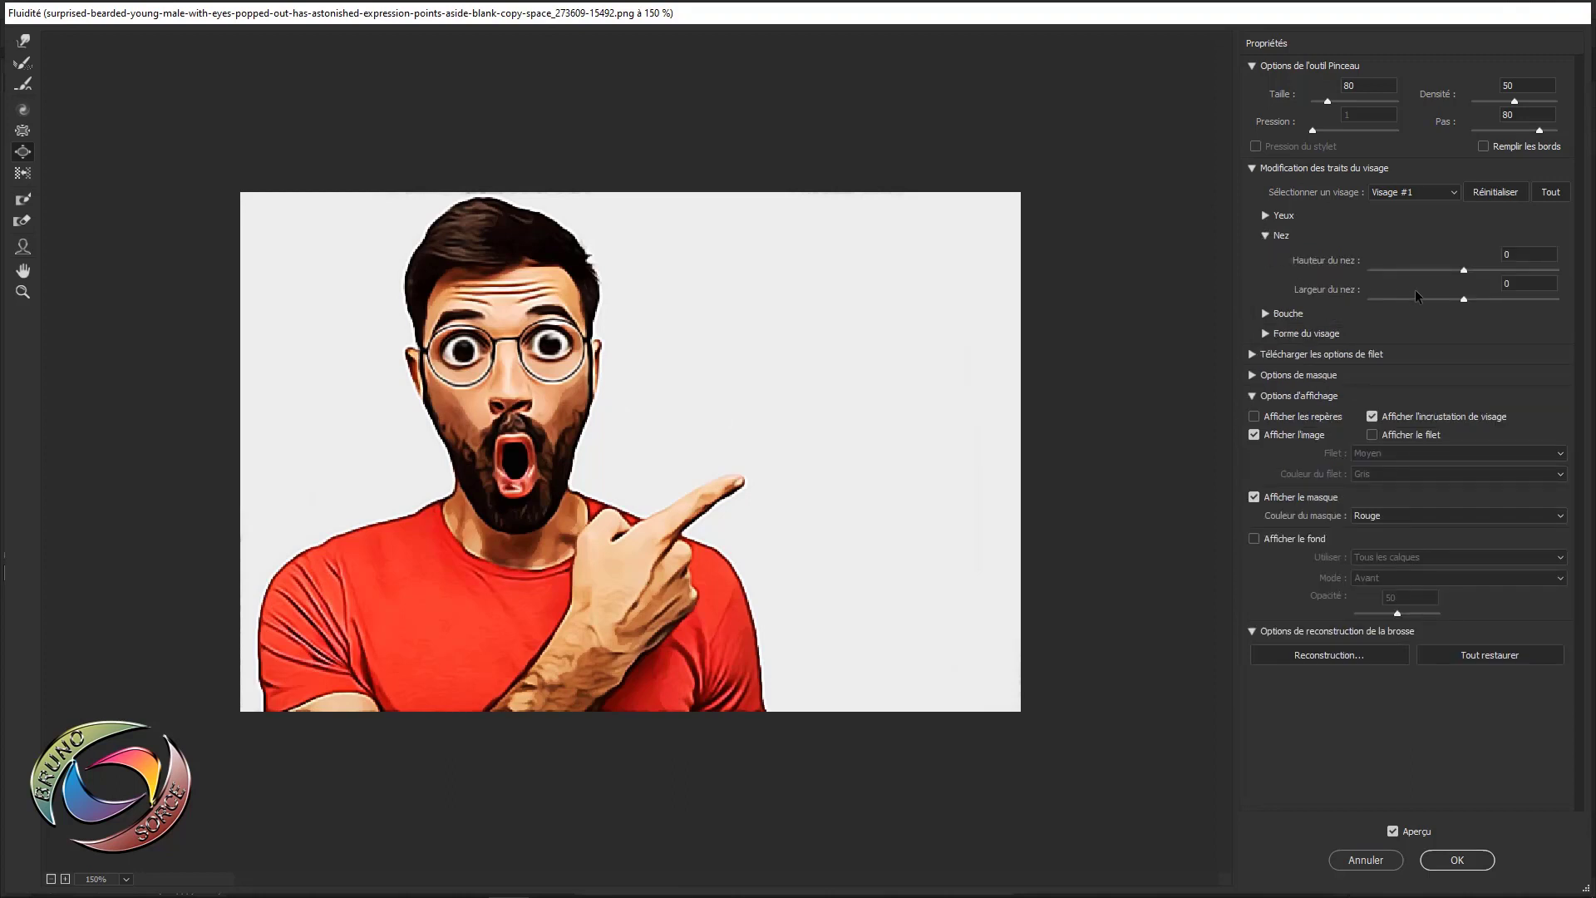
left_click(1462, 273)
left_click_drag(1460, 274, 1581, 307)
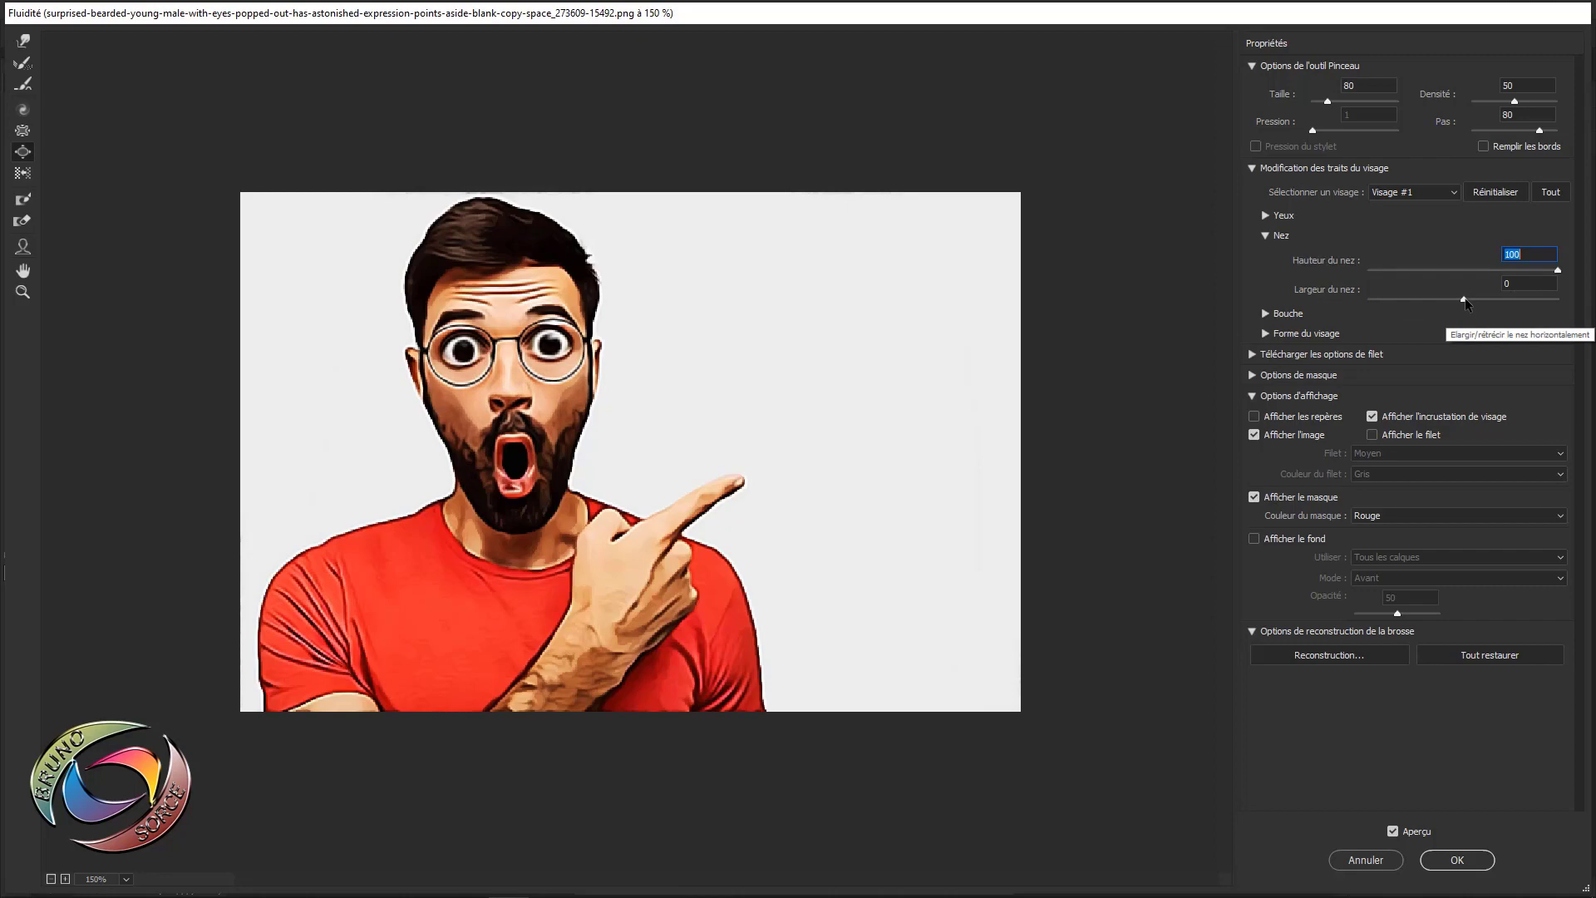
mouse_move(1467, 304)
left_mouse_down()
mouse_move(1297, 295)
mouse_move(1489, 303)
mouse_move(1593, 329)
mouse_move(1464, 322)
left_mouse_up()
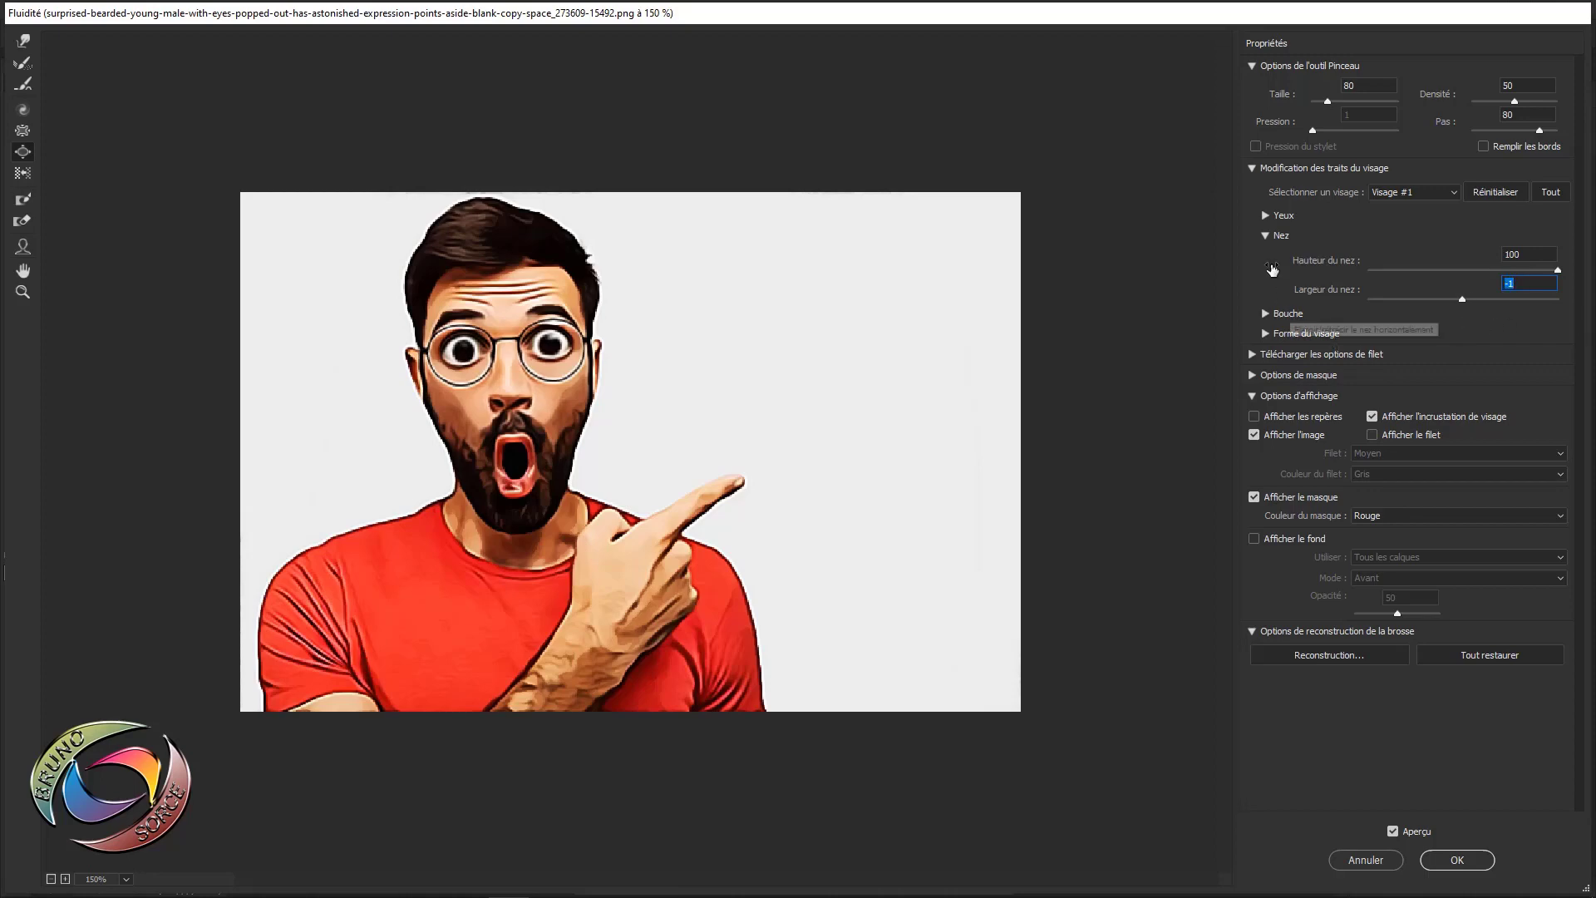
- In the Bouche settings, set Sourire to 100, Lèvre supérieure to 100 and Lèvre inférieure to -100
left_click(1265, 235)
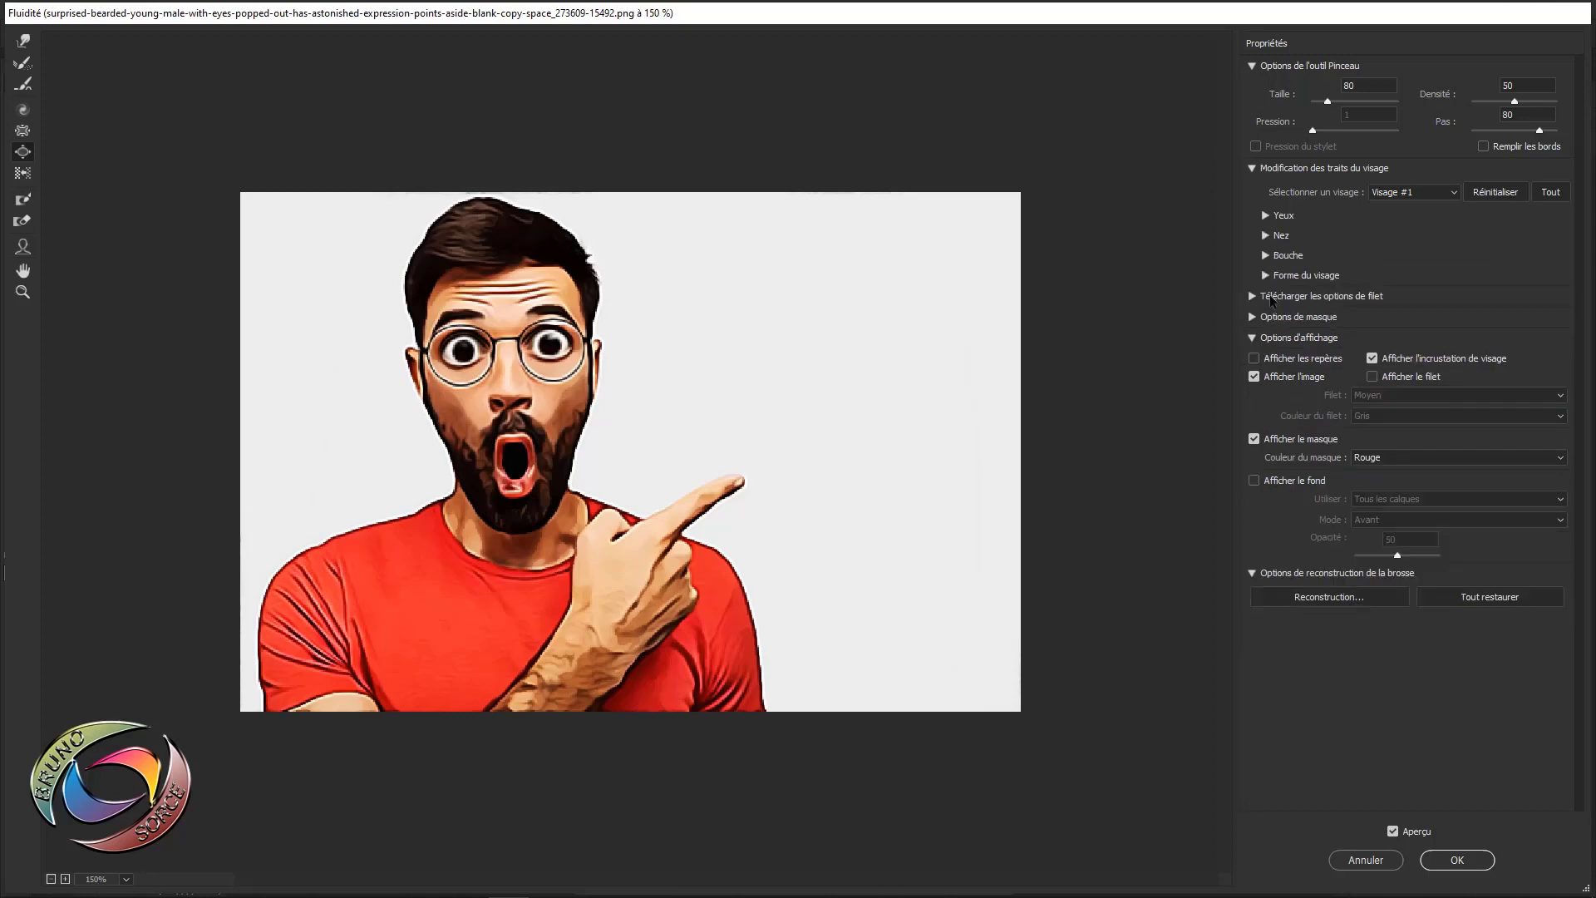
left_click(1265, 255)
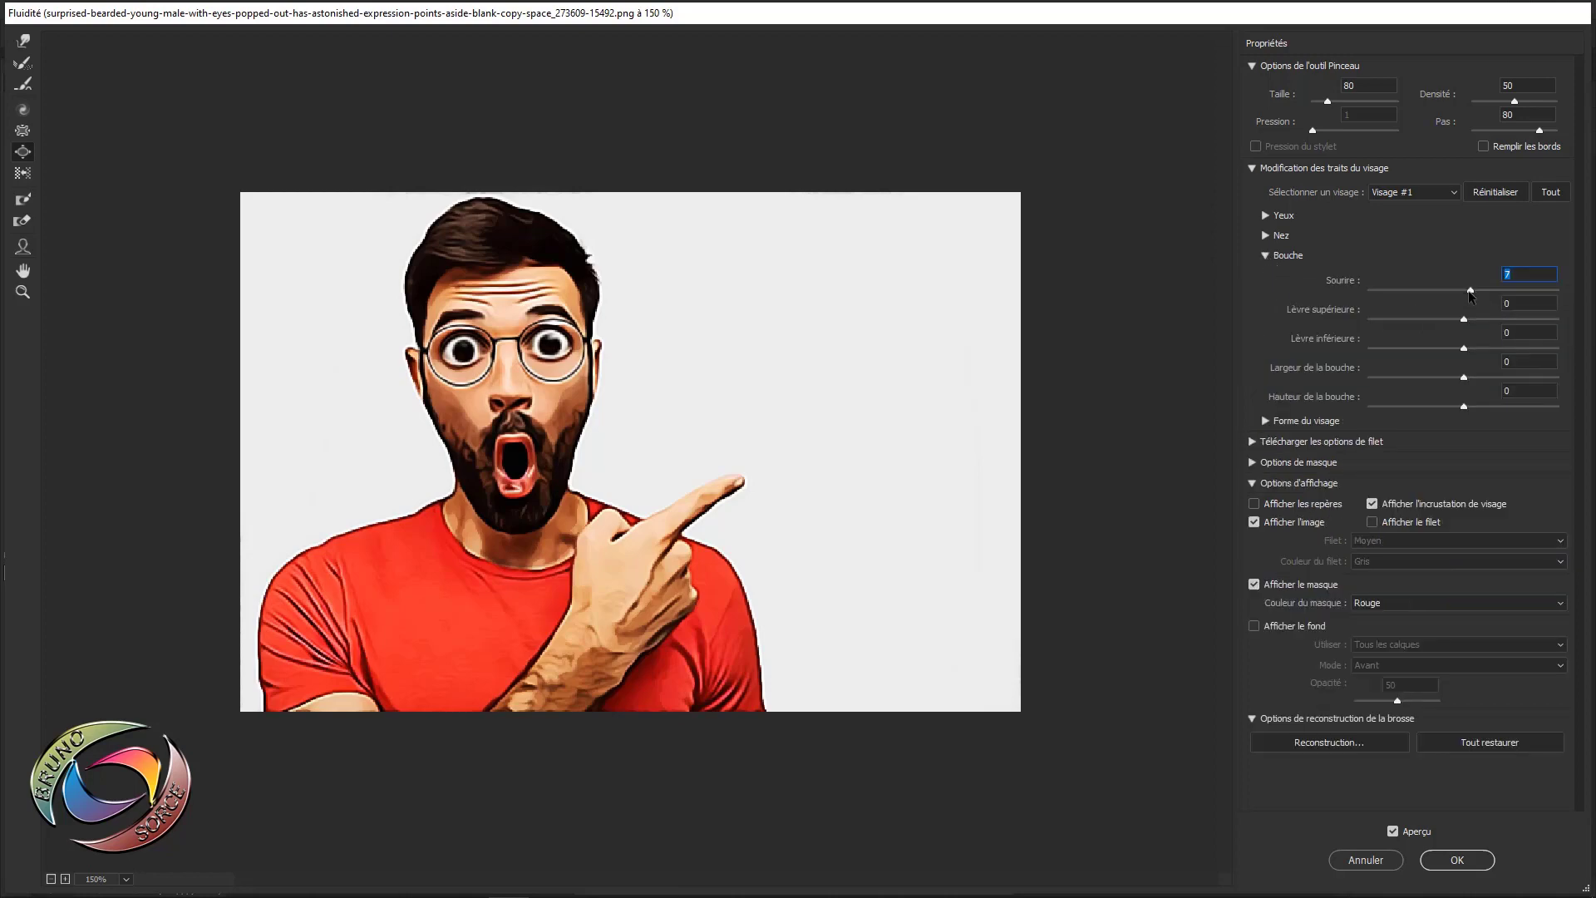
left_click_drag(1465, 290, 1557, 290)
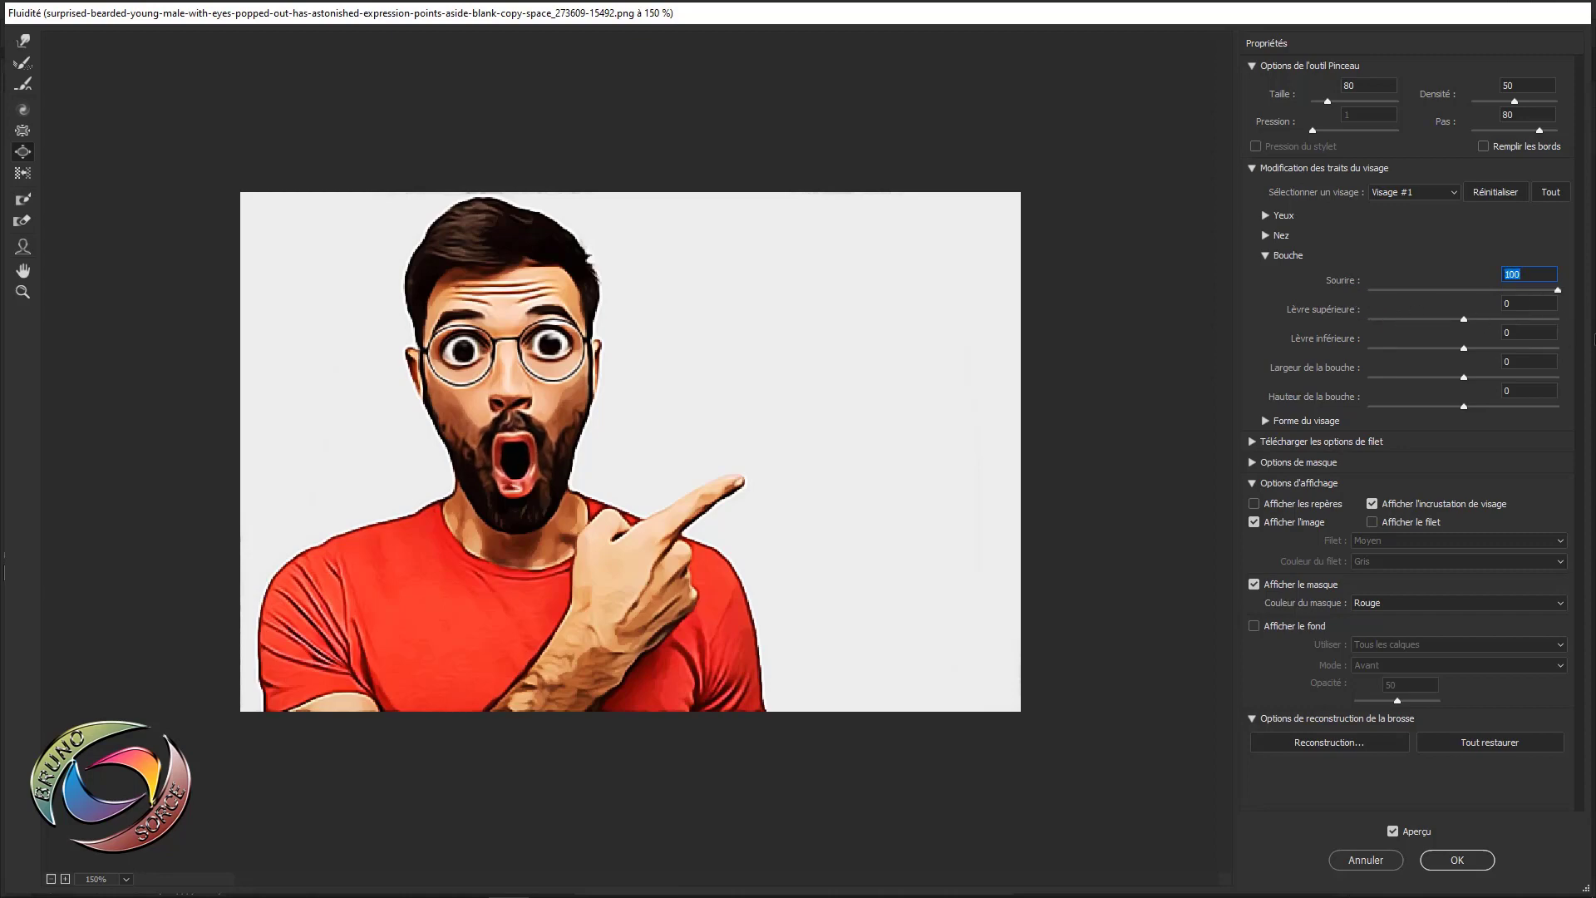
left_click(1464, 321)
left_click_drag(1463, 320, 1593, 347)
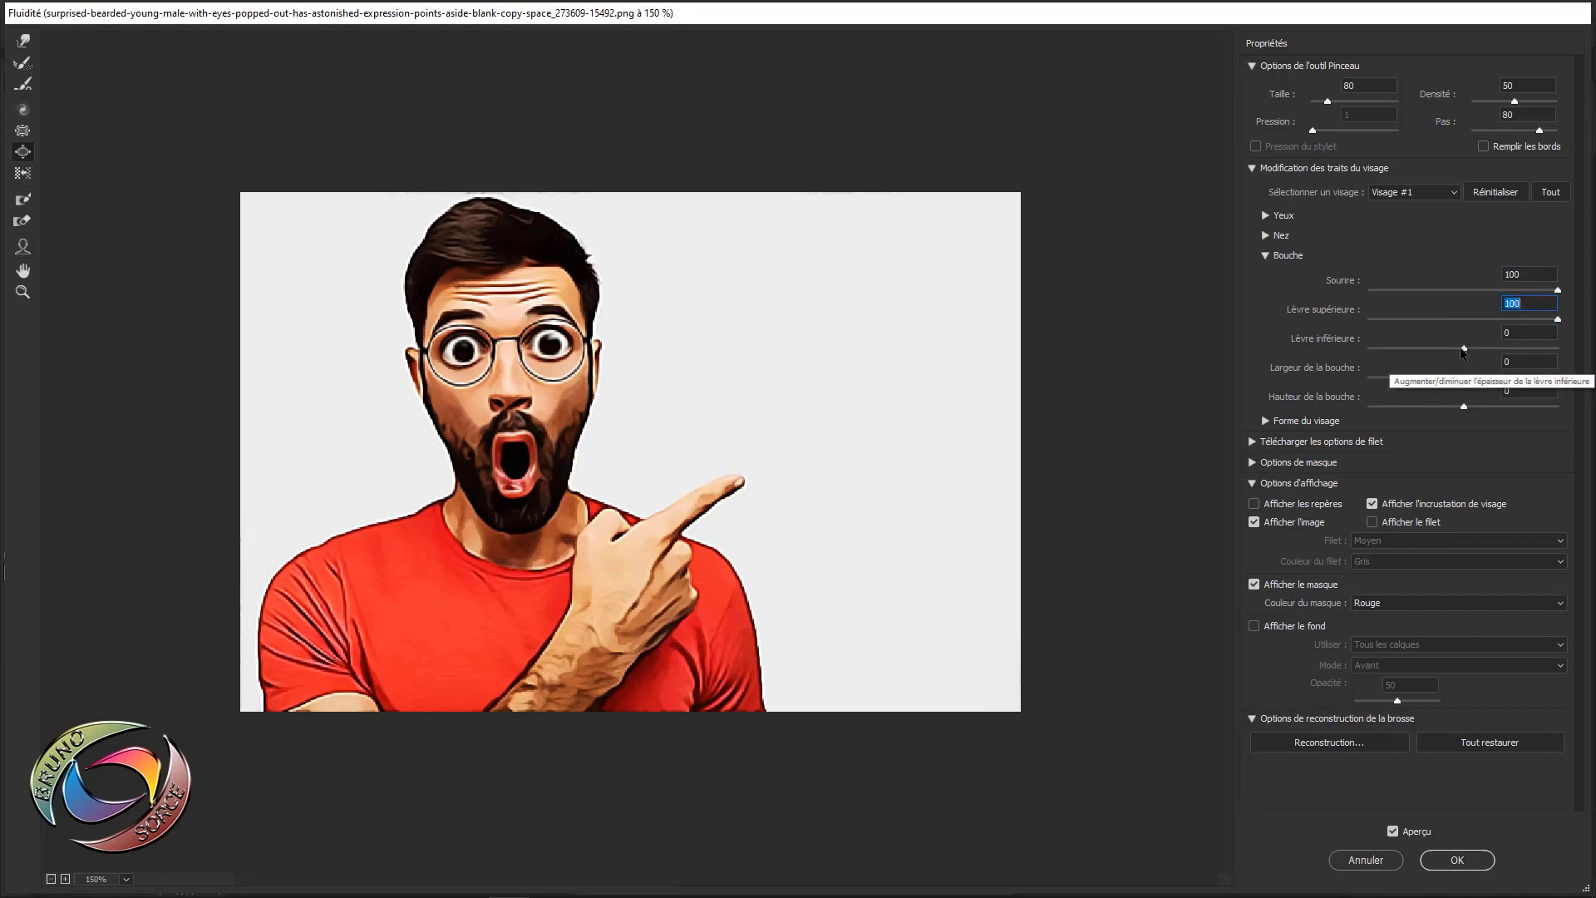
left_click_drag(1464, 352, 1369, 349)
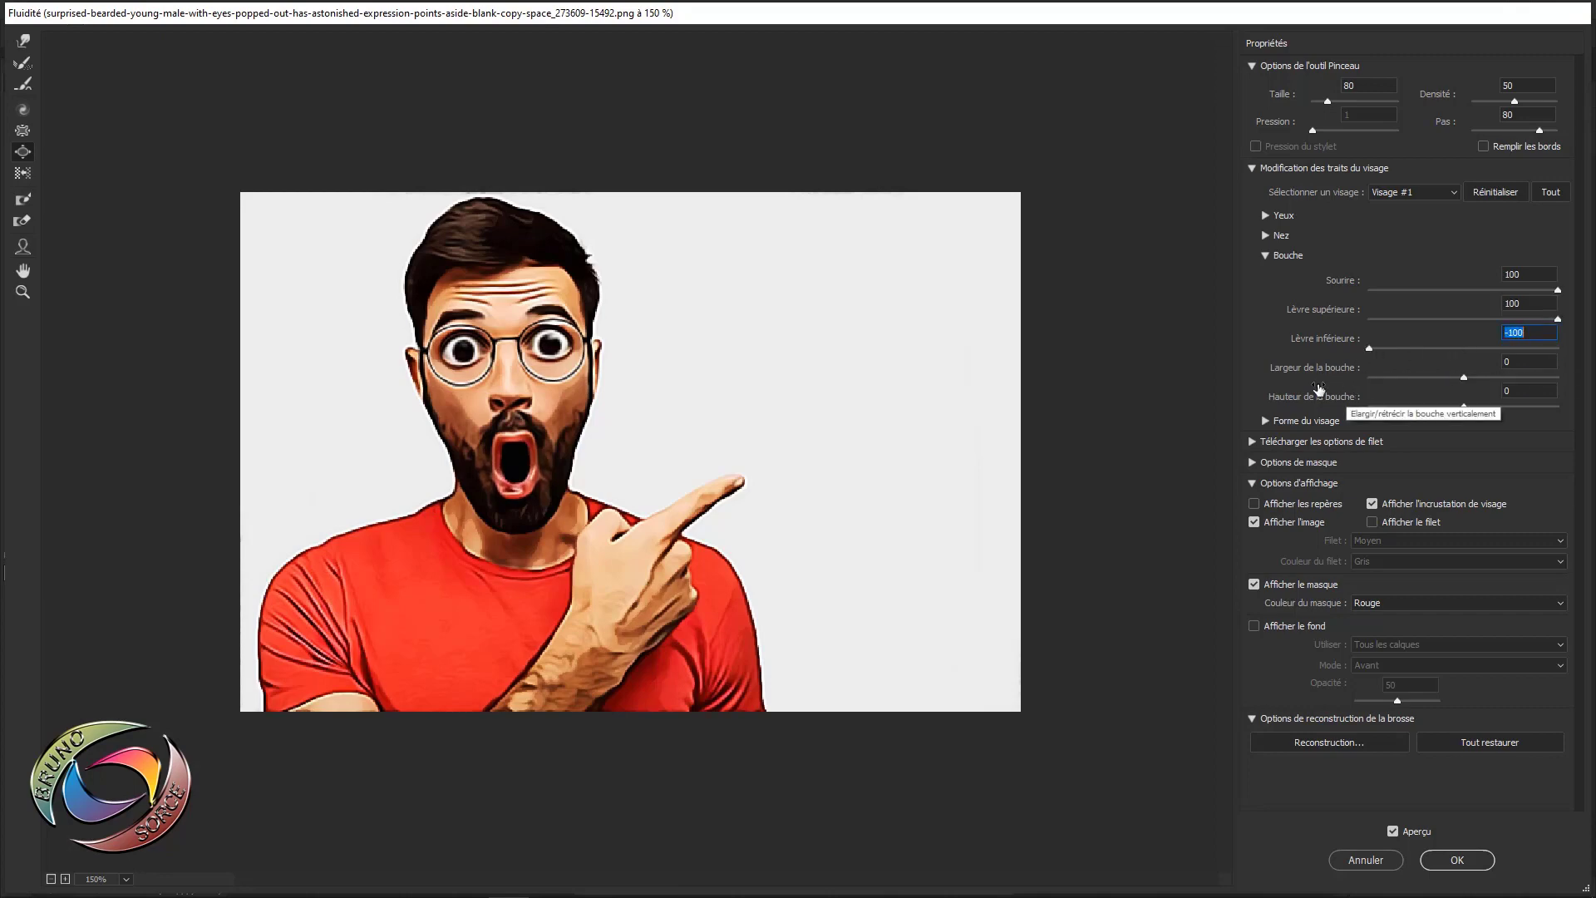
- Set both Largeur de la bouche and Hauteur de la bouche to 100
left_click(1464, 379)
left_click_drag(1452, 378, 1592, 418)
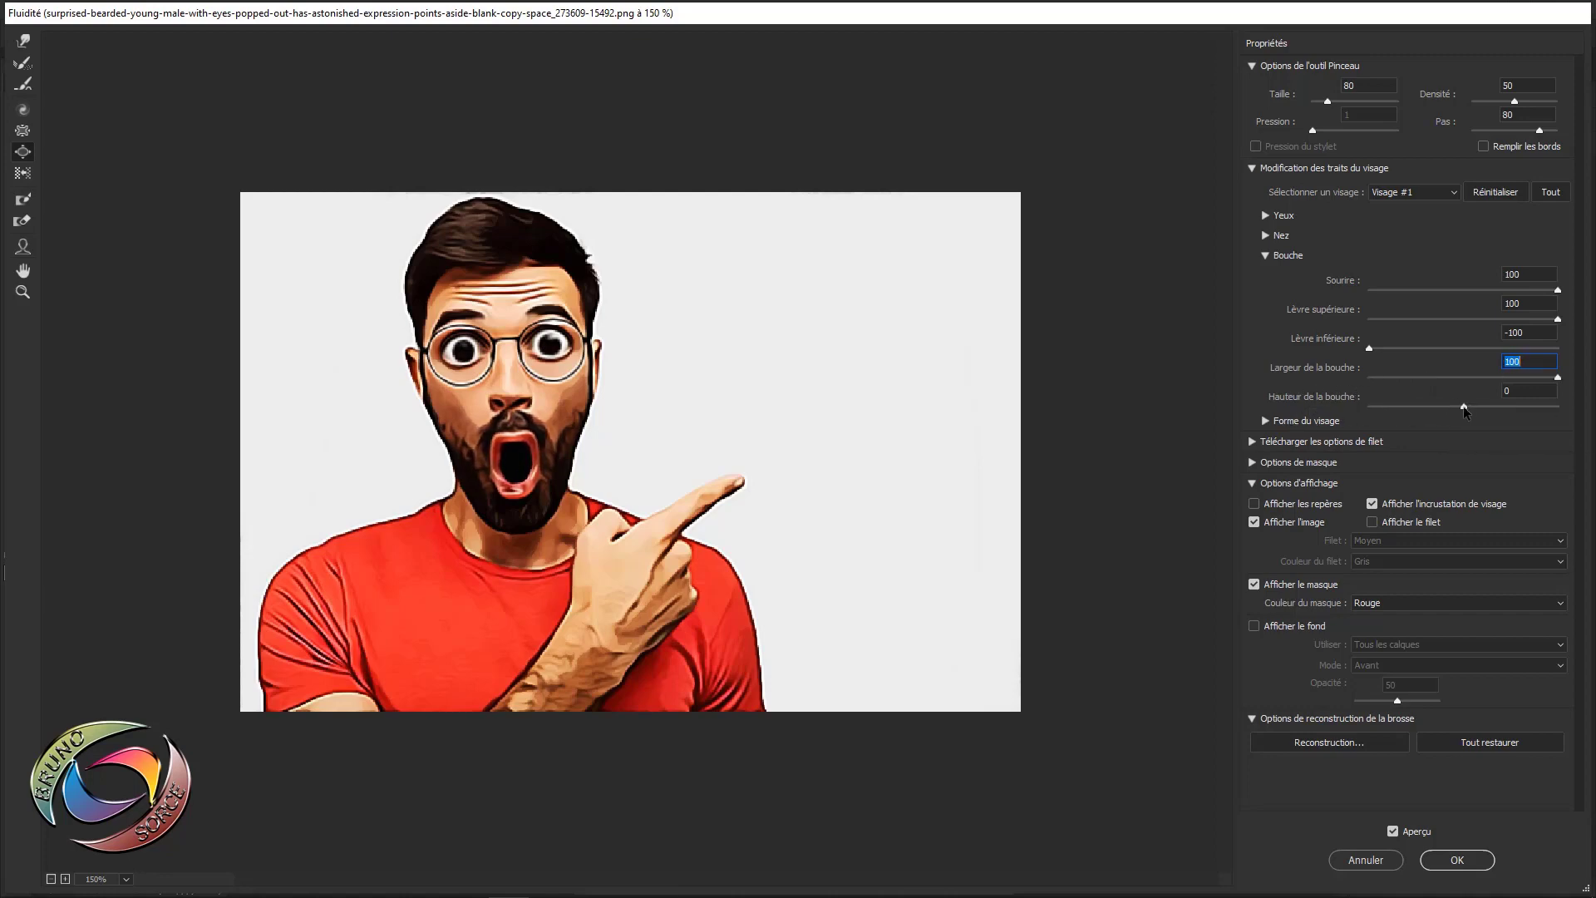
left_click_drag(1464, 407, 1445, 410)
type("0")
key("Return")
type("100")
key("Return")
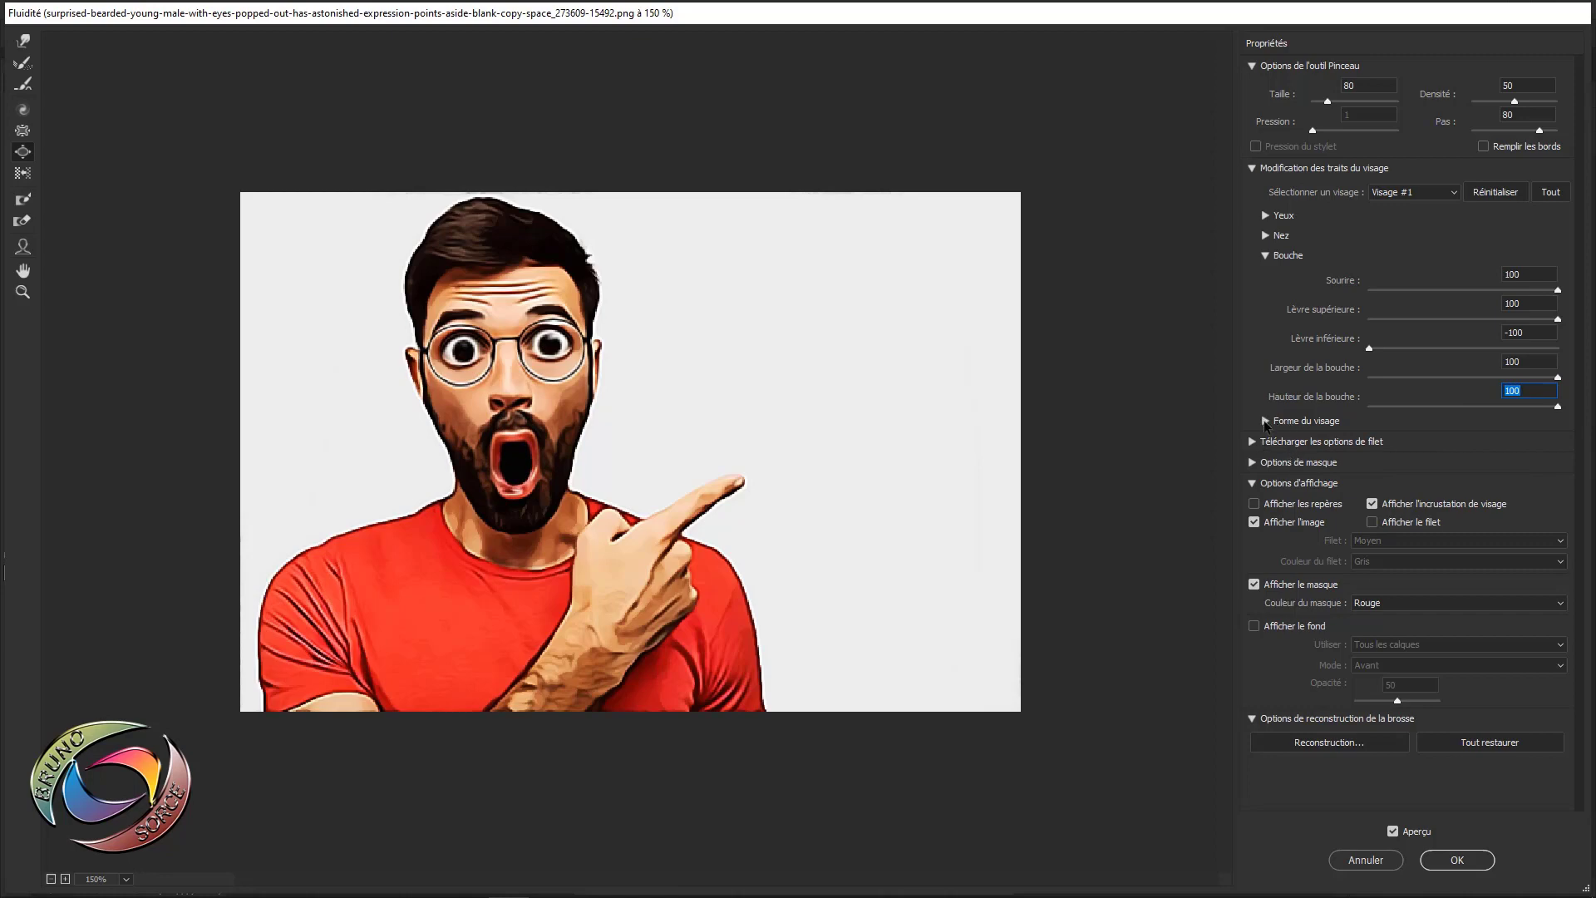
- Collapse the Bouche settings and set Front and Hauteur du menton to -100 under Forme du visage
left_click(1265, 421)
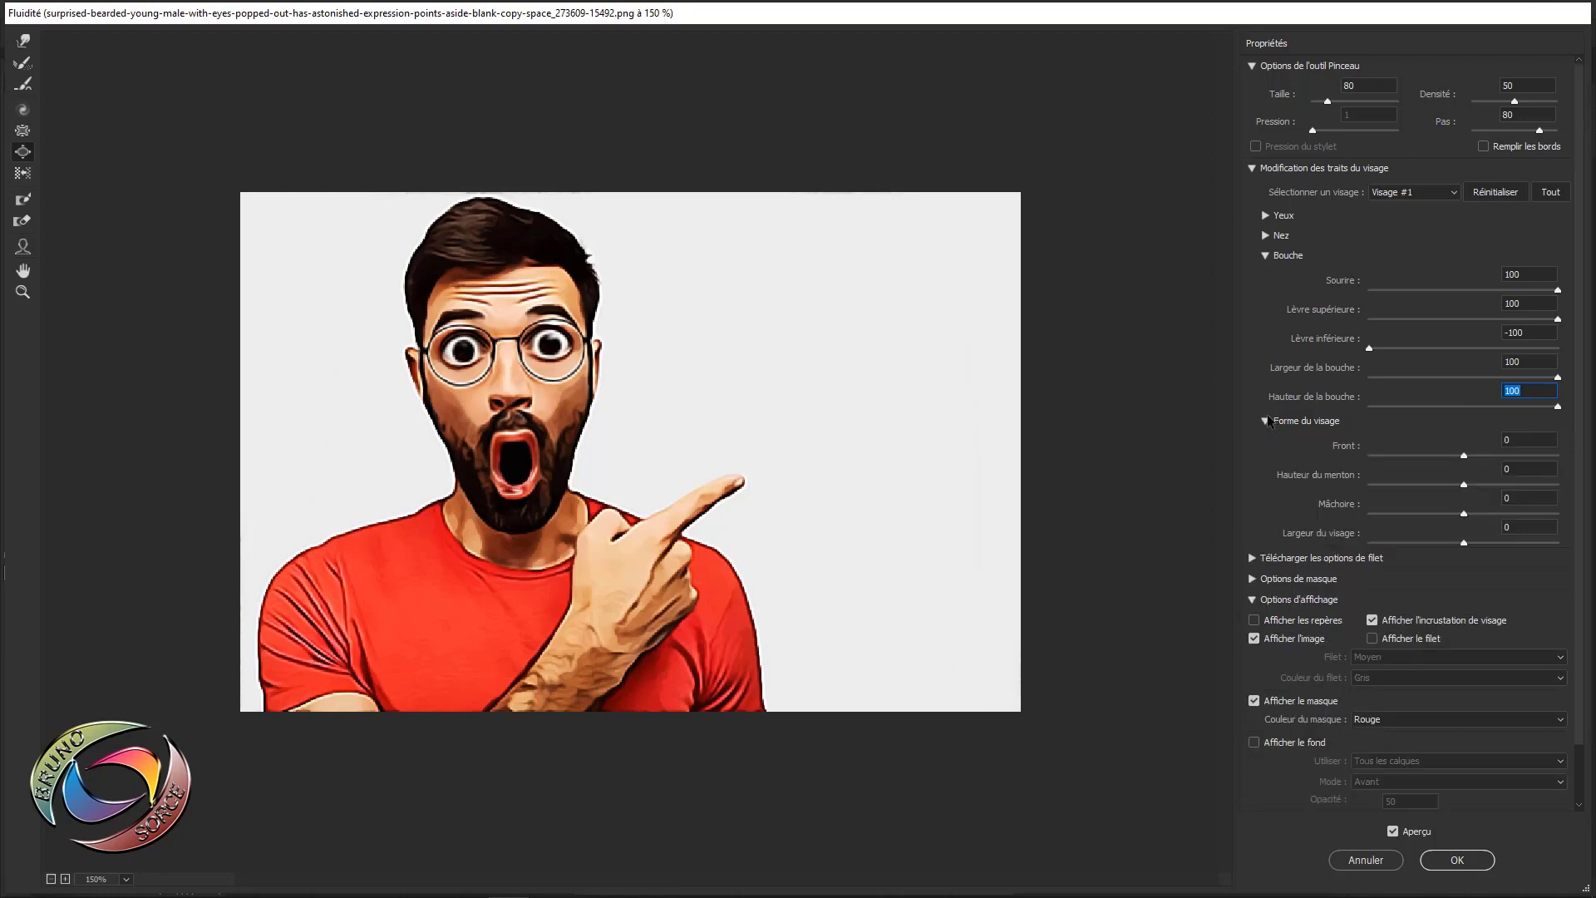
left_click(1265, 256)
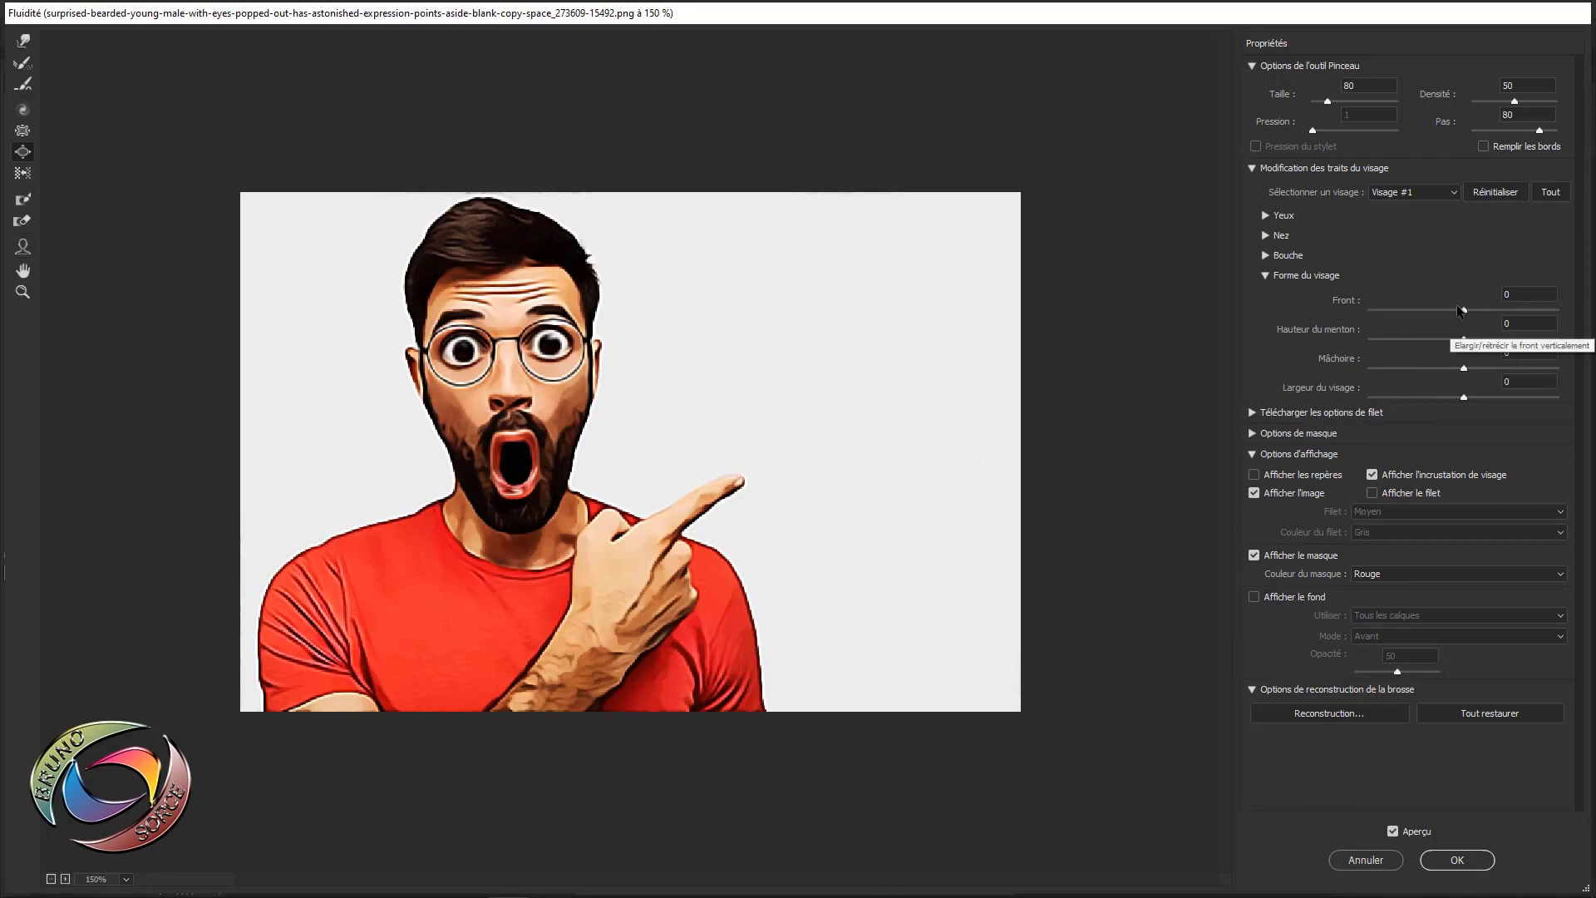
left_click(1464, 312)
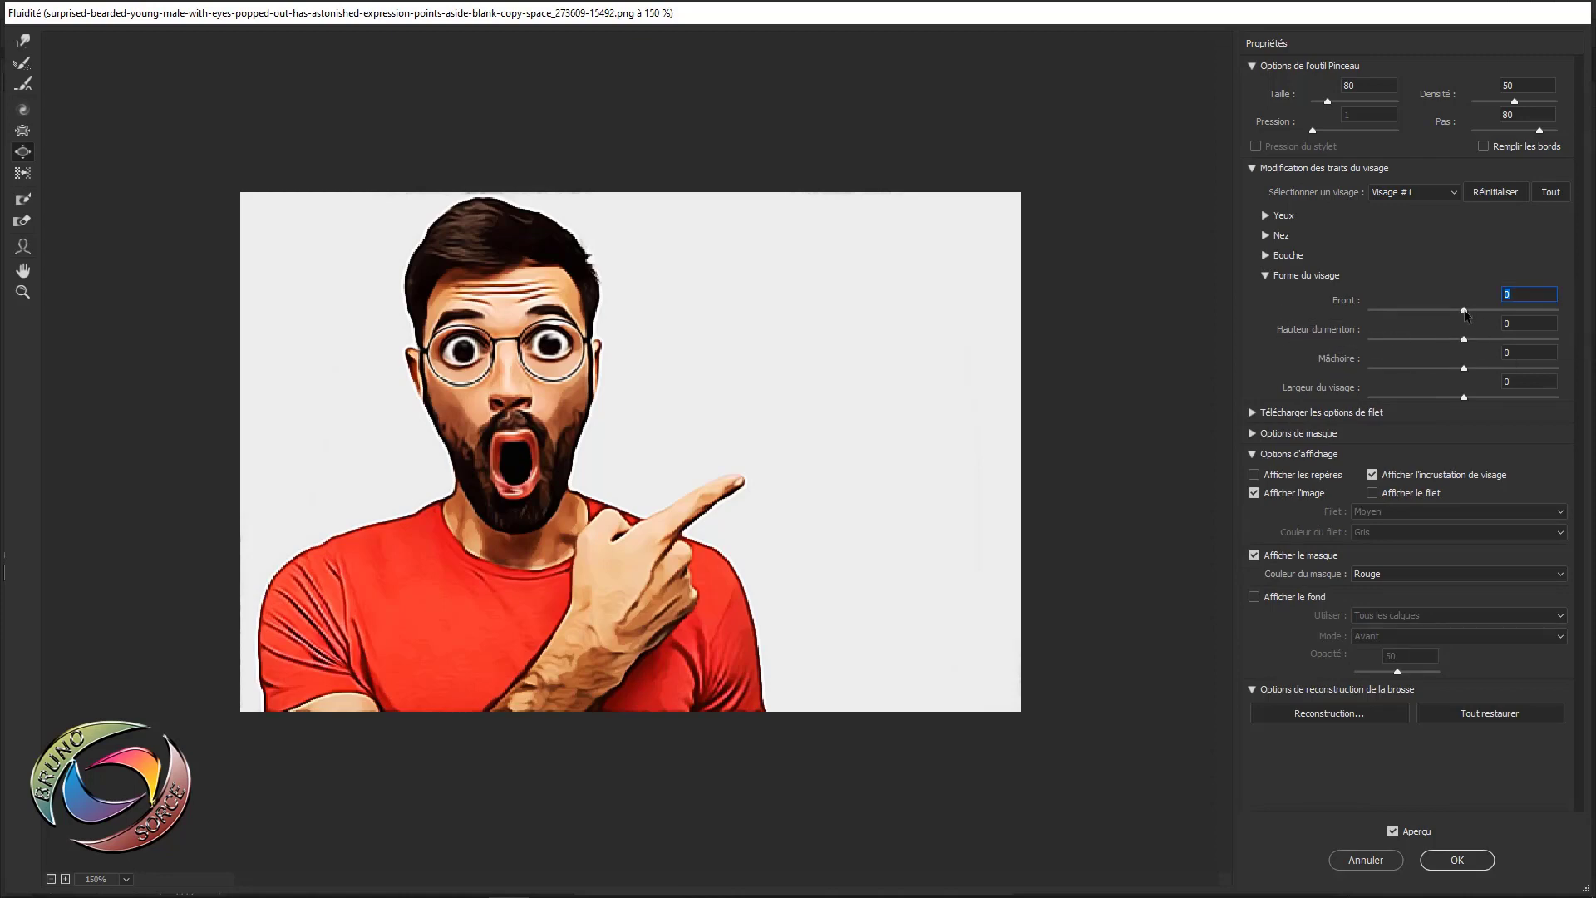
left_click_drag(1464, 312, 1330, 345)
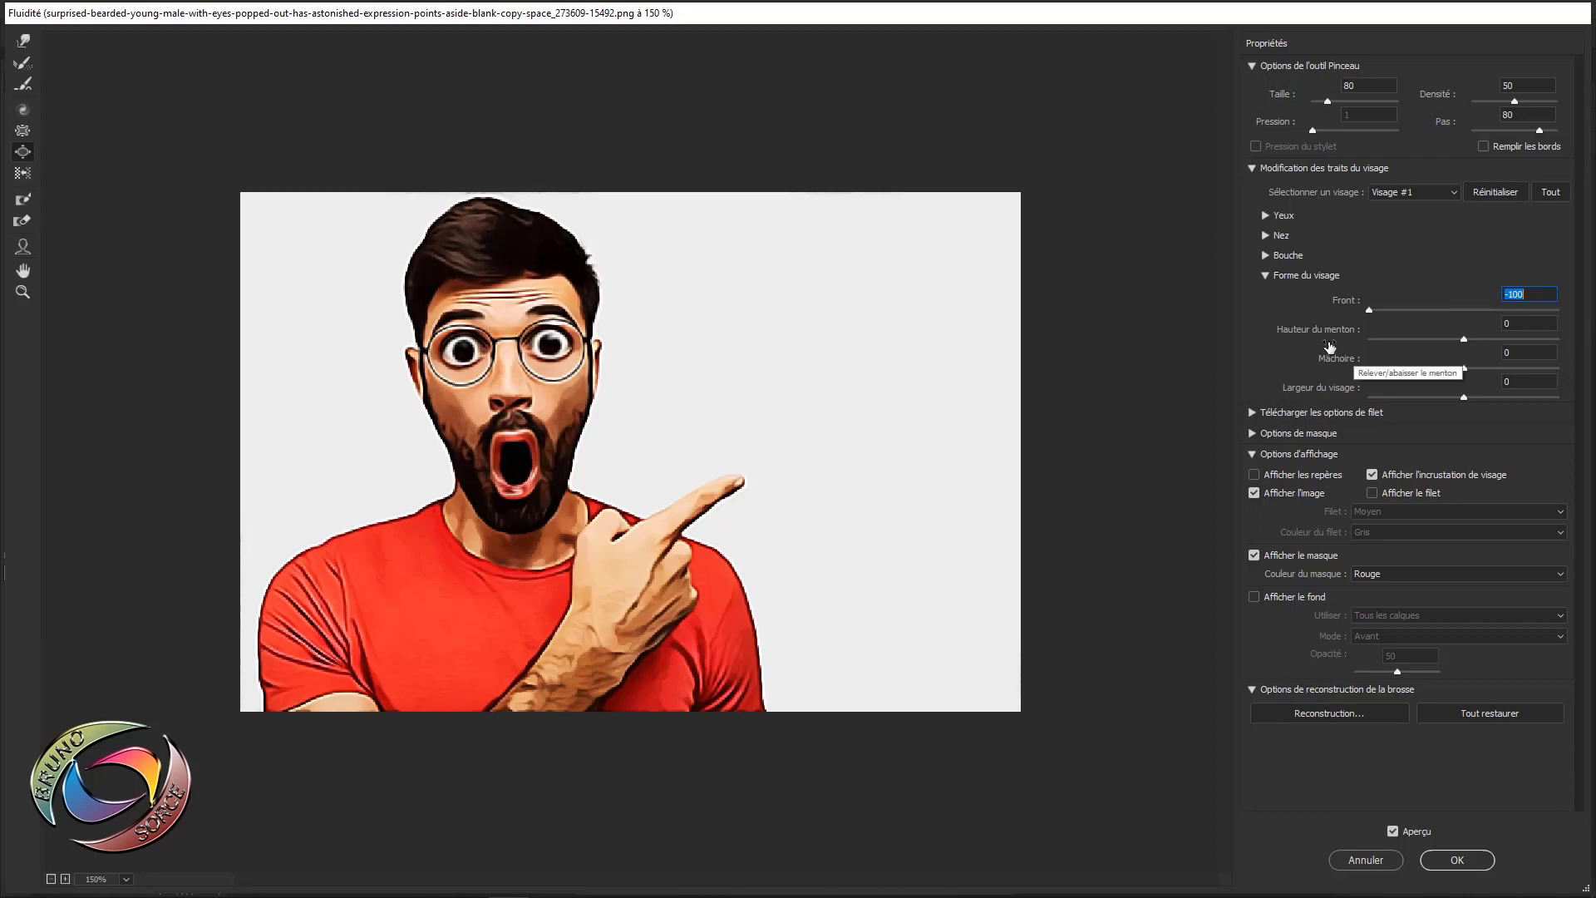
left_click(1465, 341)
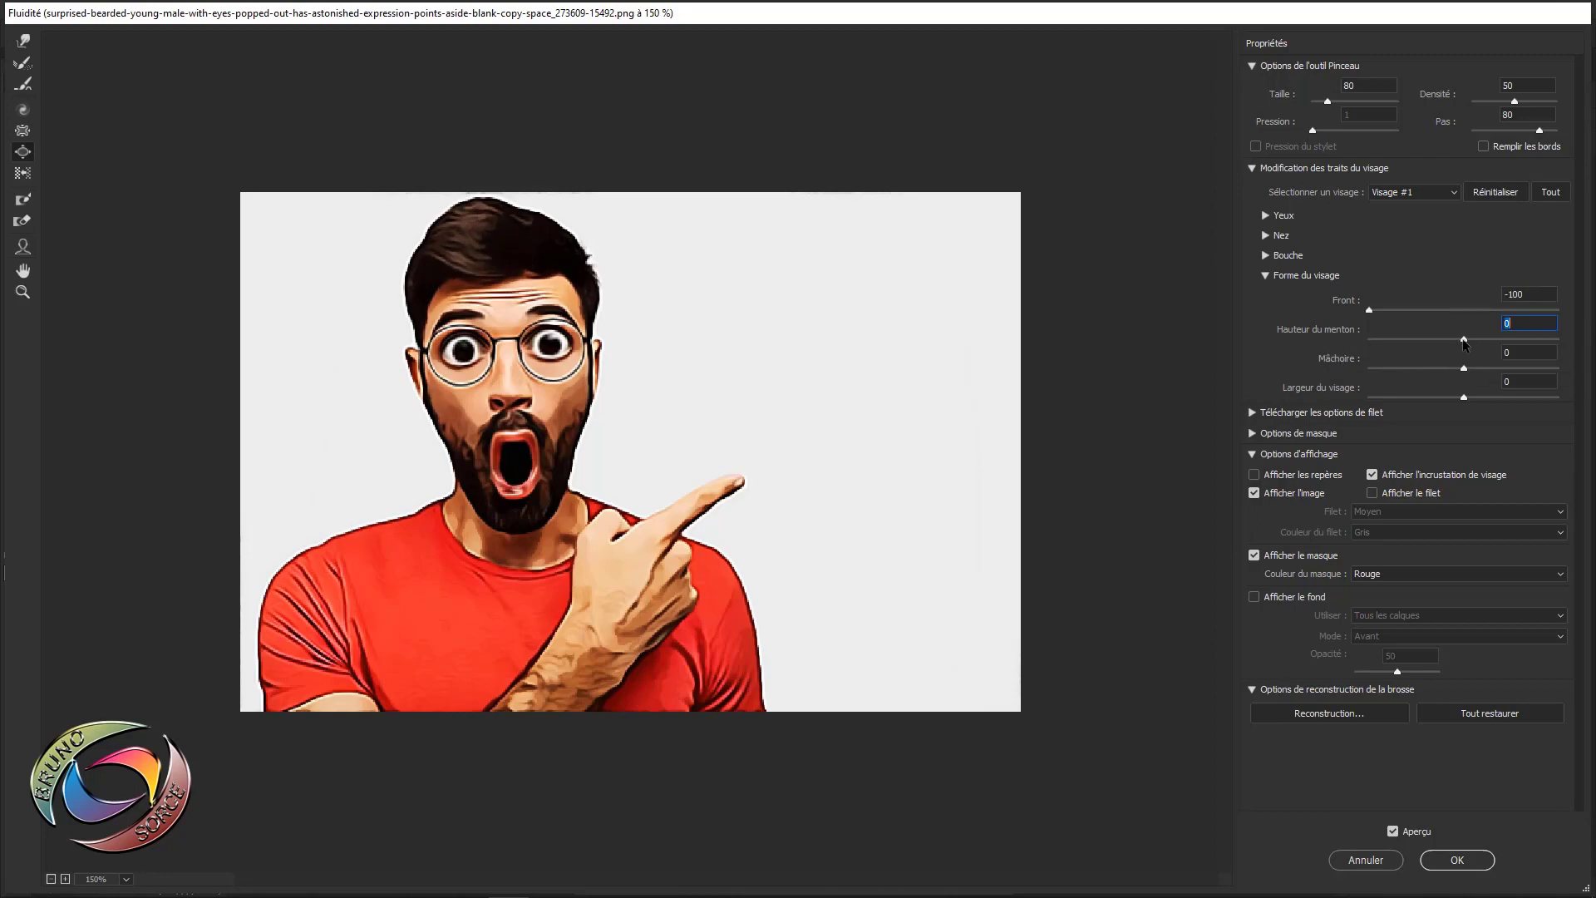
left_click_drag(1464, 344, 1354, 372)
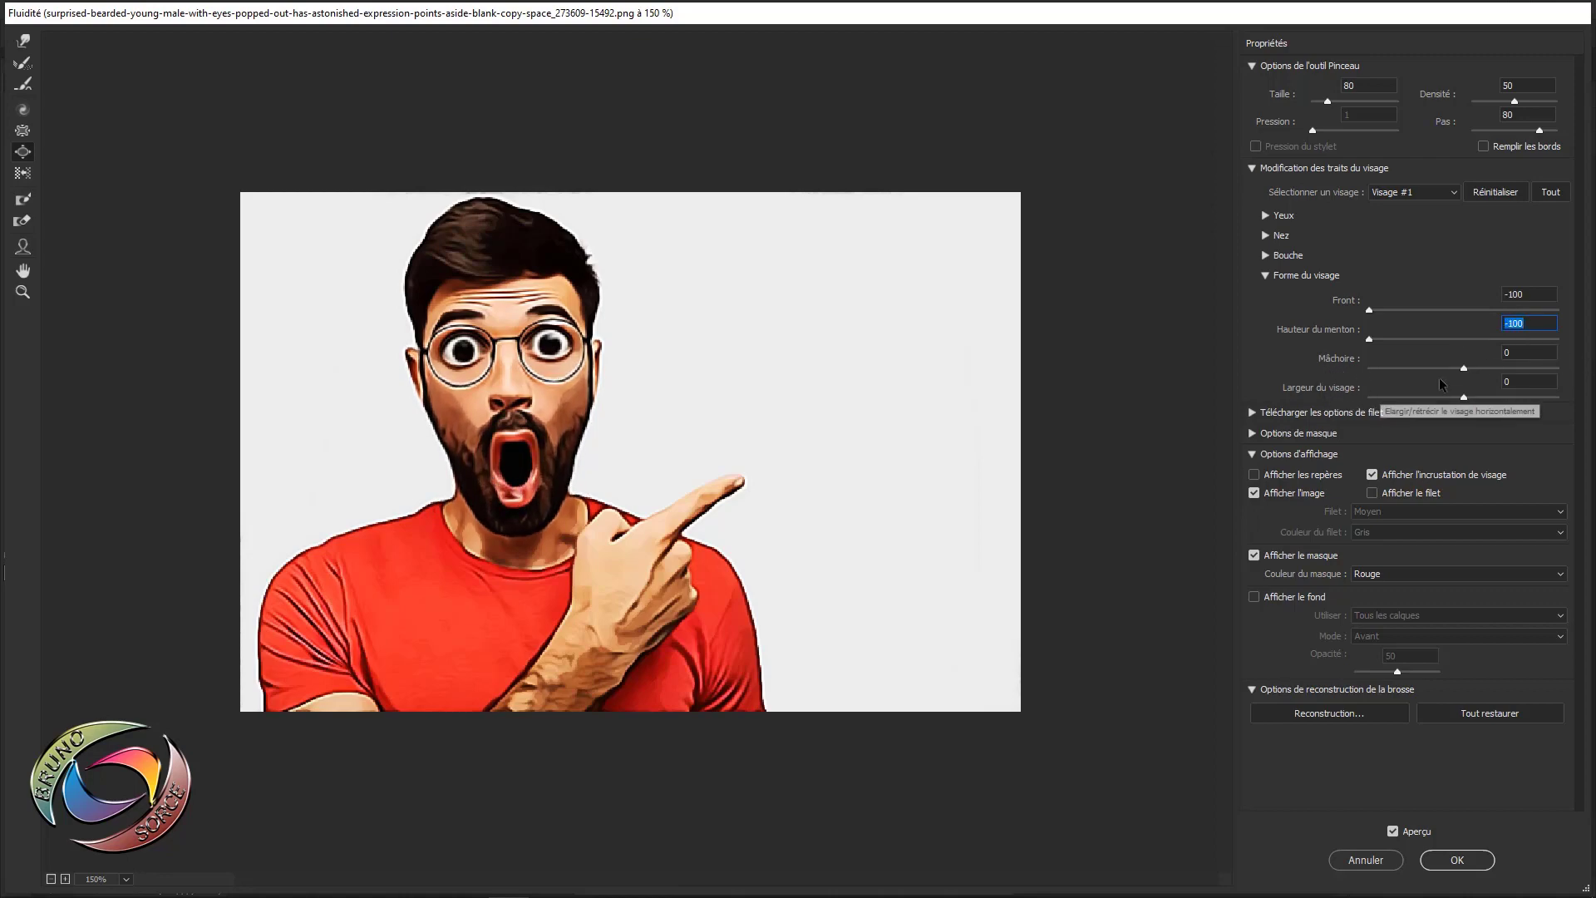
- Set Mâchoire to 100 in the Forme du visage settings
left_click(1466, 369)
left_click_drag(1459, 373, 1369, 370)
type("100")
key("Return")
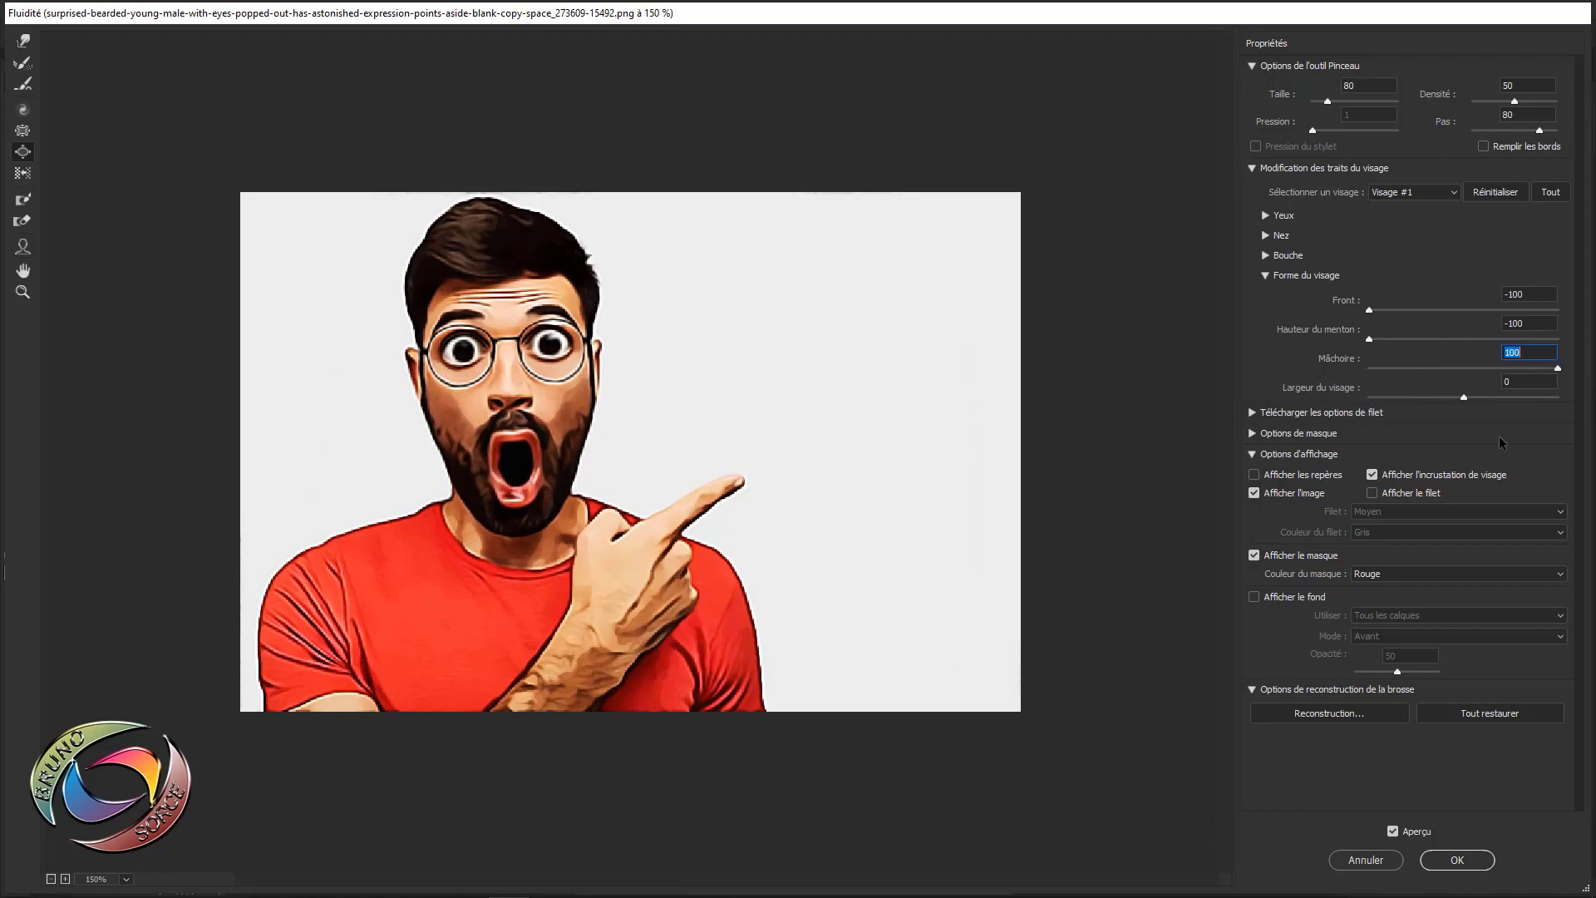
- Set Largeur du visage to 100 and apply the Fluidité filter
mouse_move(1464, 397)
left_mouse_down()
mouse_move(1413, 408)
mouse_move(1458, 408)
mouse_move(1451, 419)
left_mouse_up()
type("0")
key("Return")
type("100")
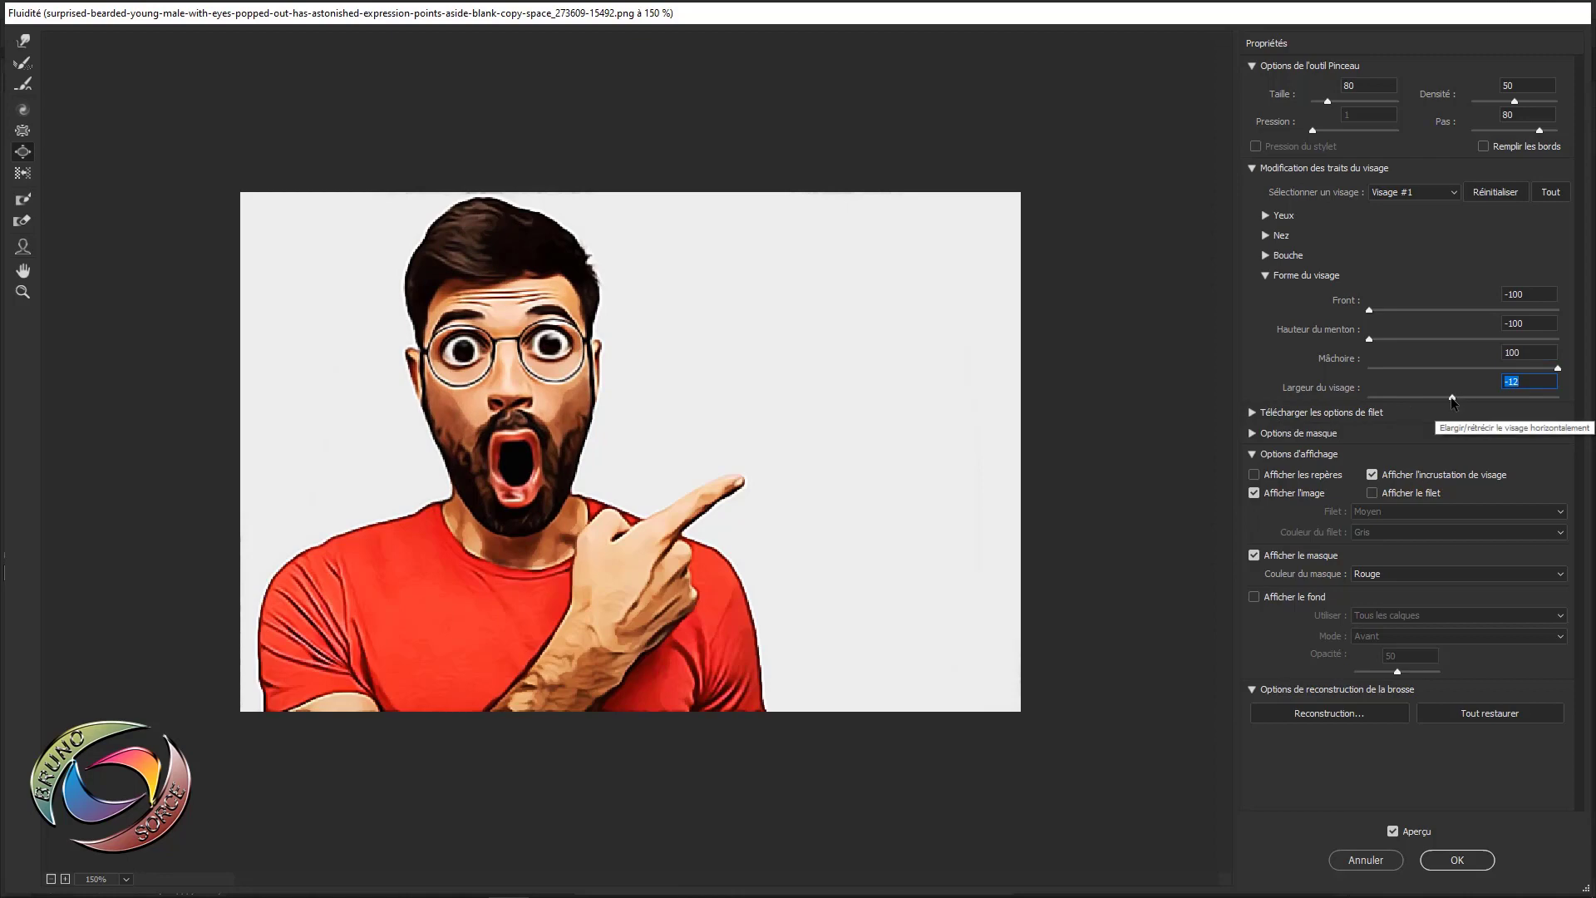
key("Return")
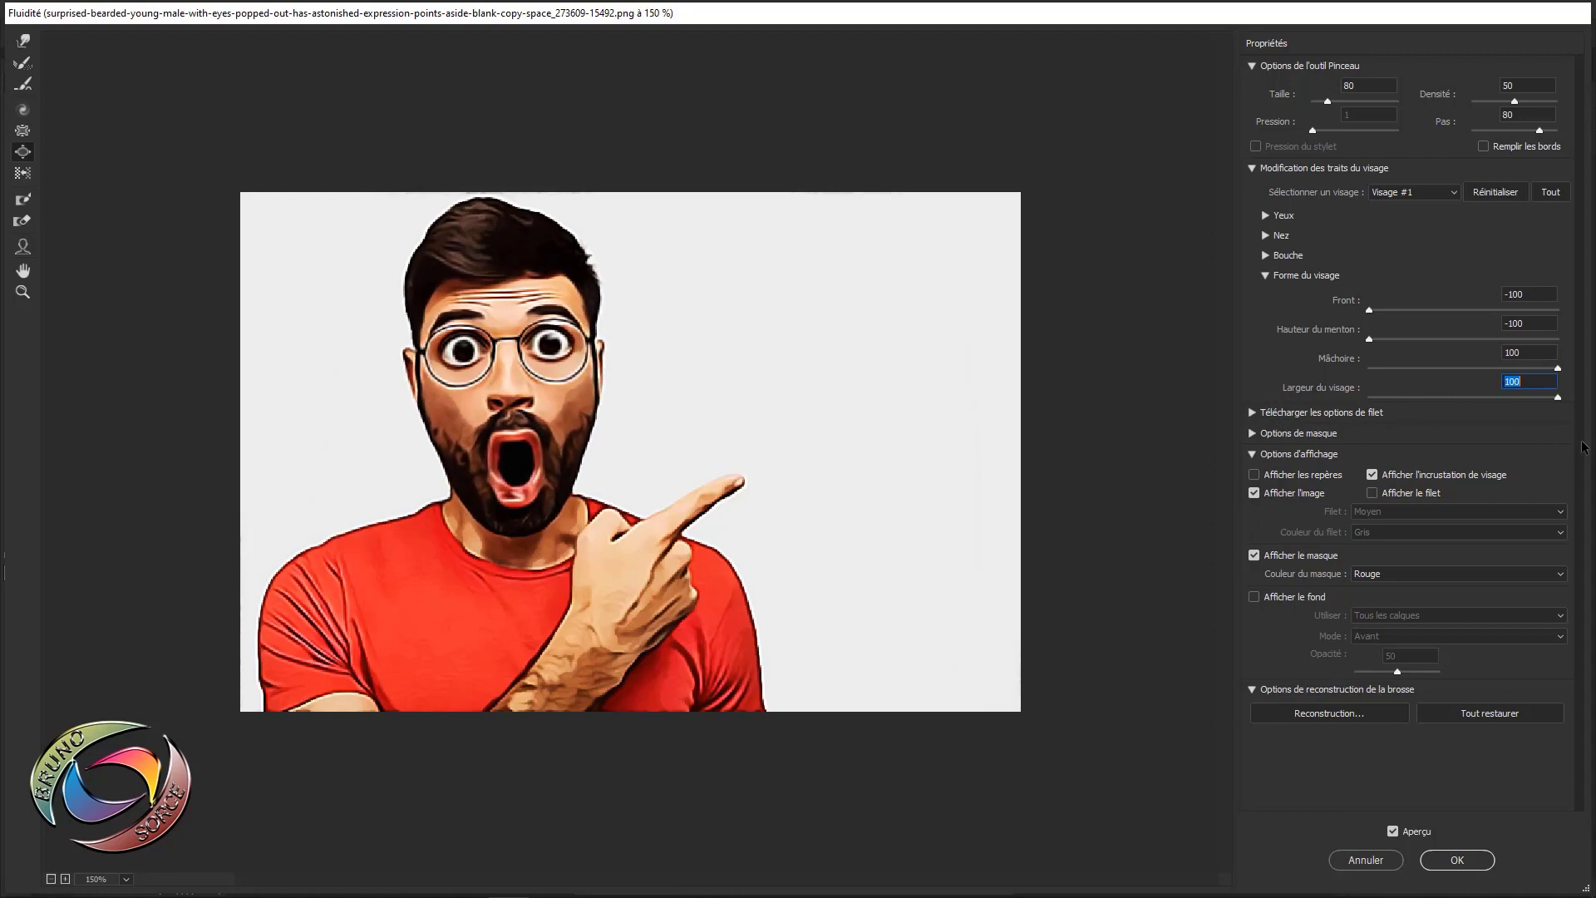
key("ctrl+z")
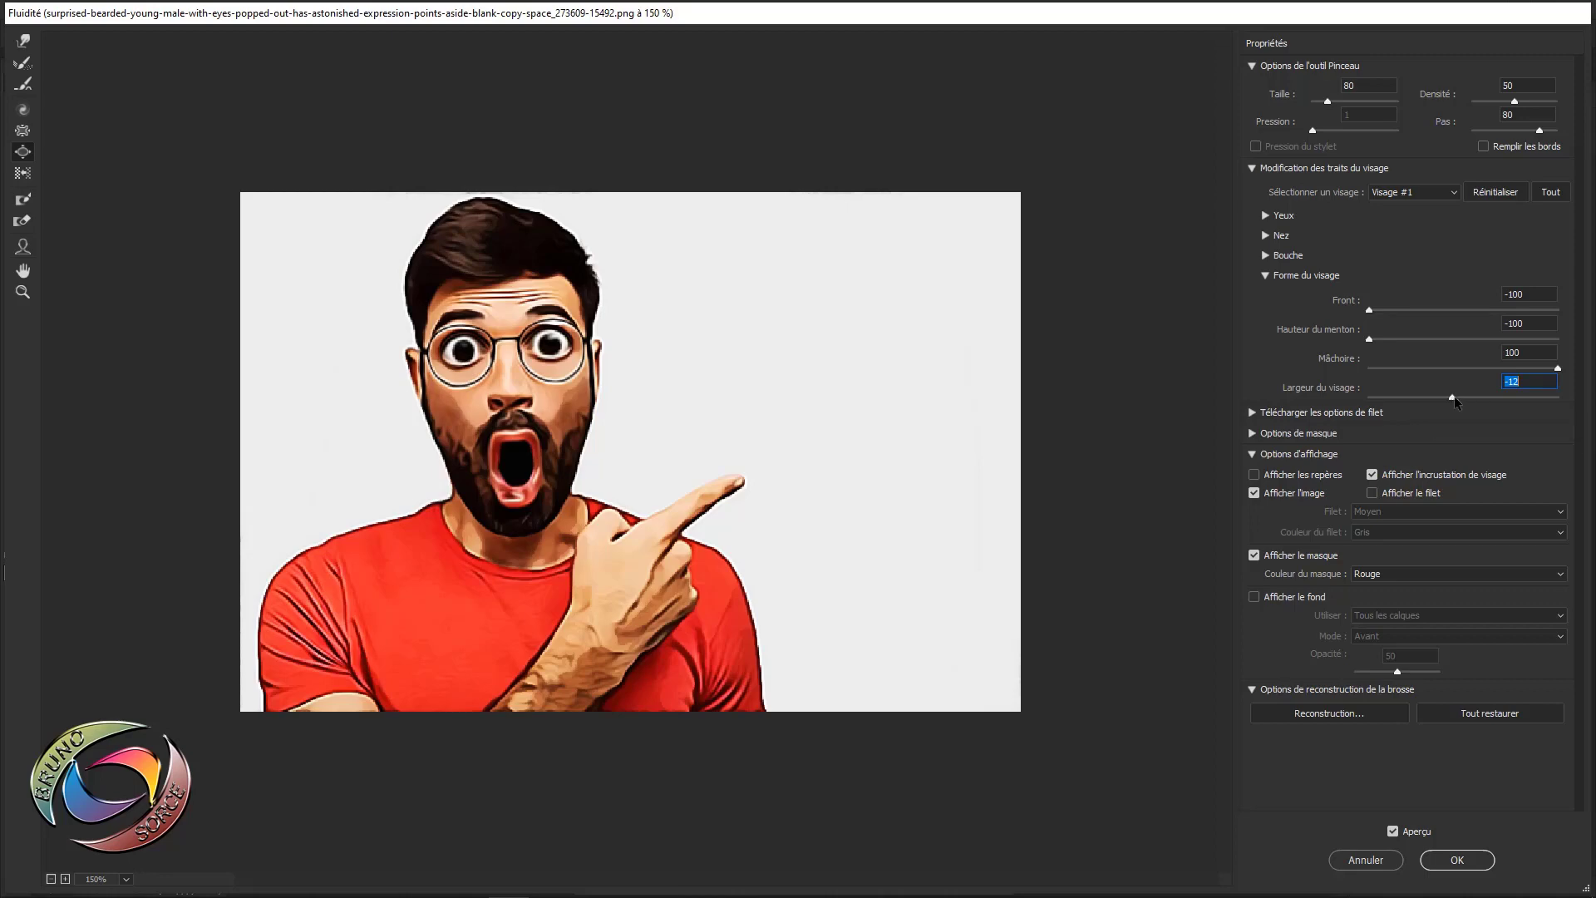
left_click_drag(1468, 409, 1533, 413)
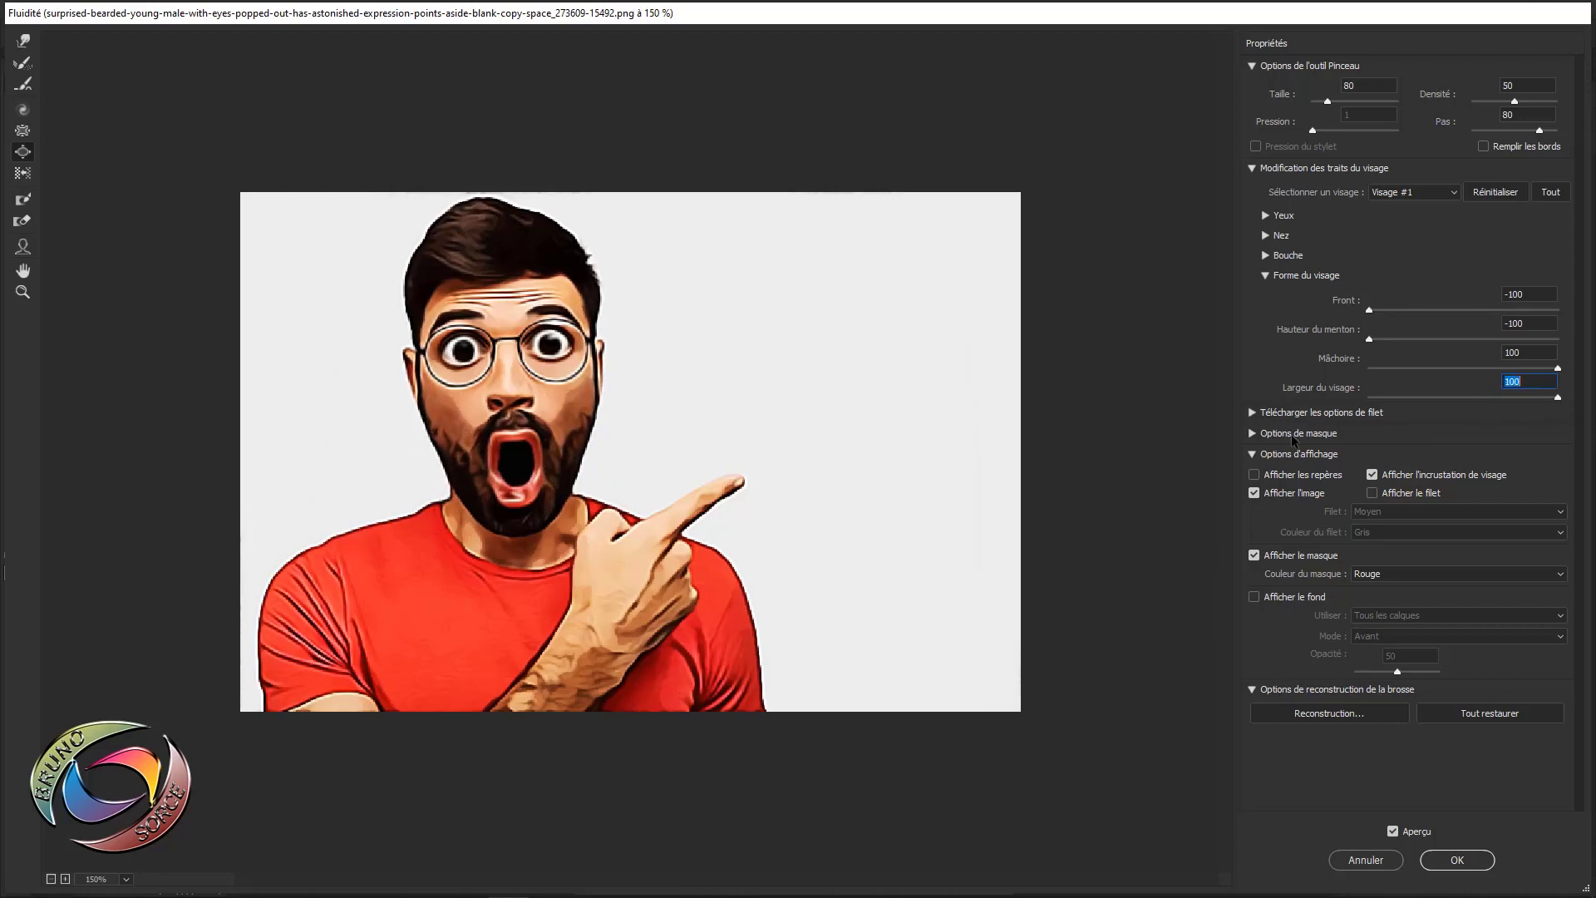
left_click(1265, 276)
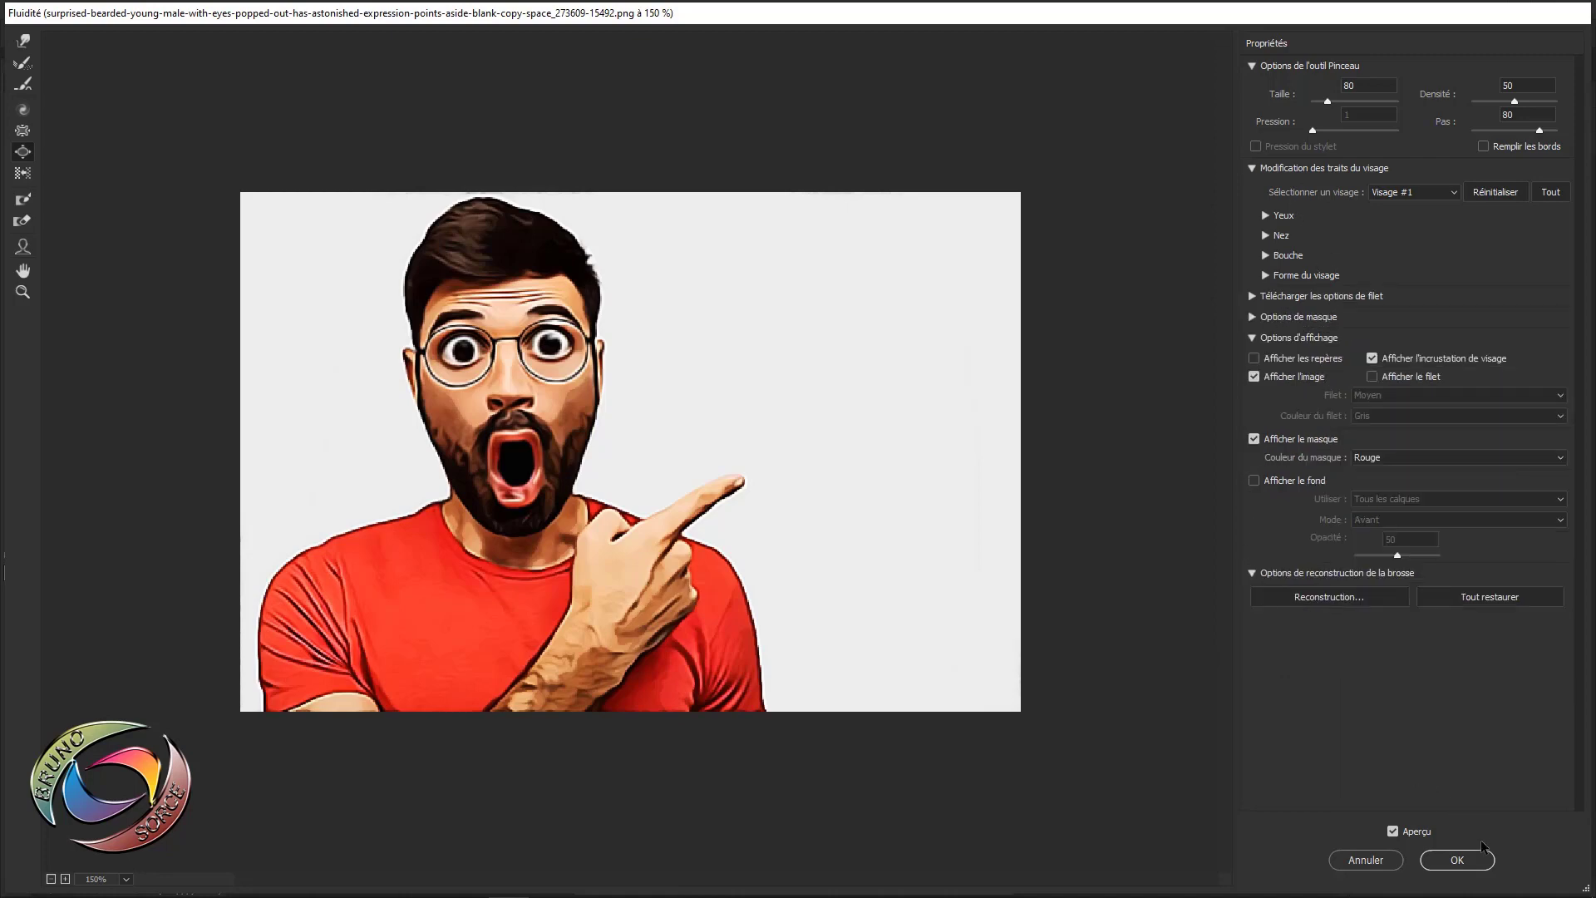
left_click(1457, 859)
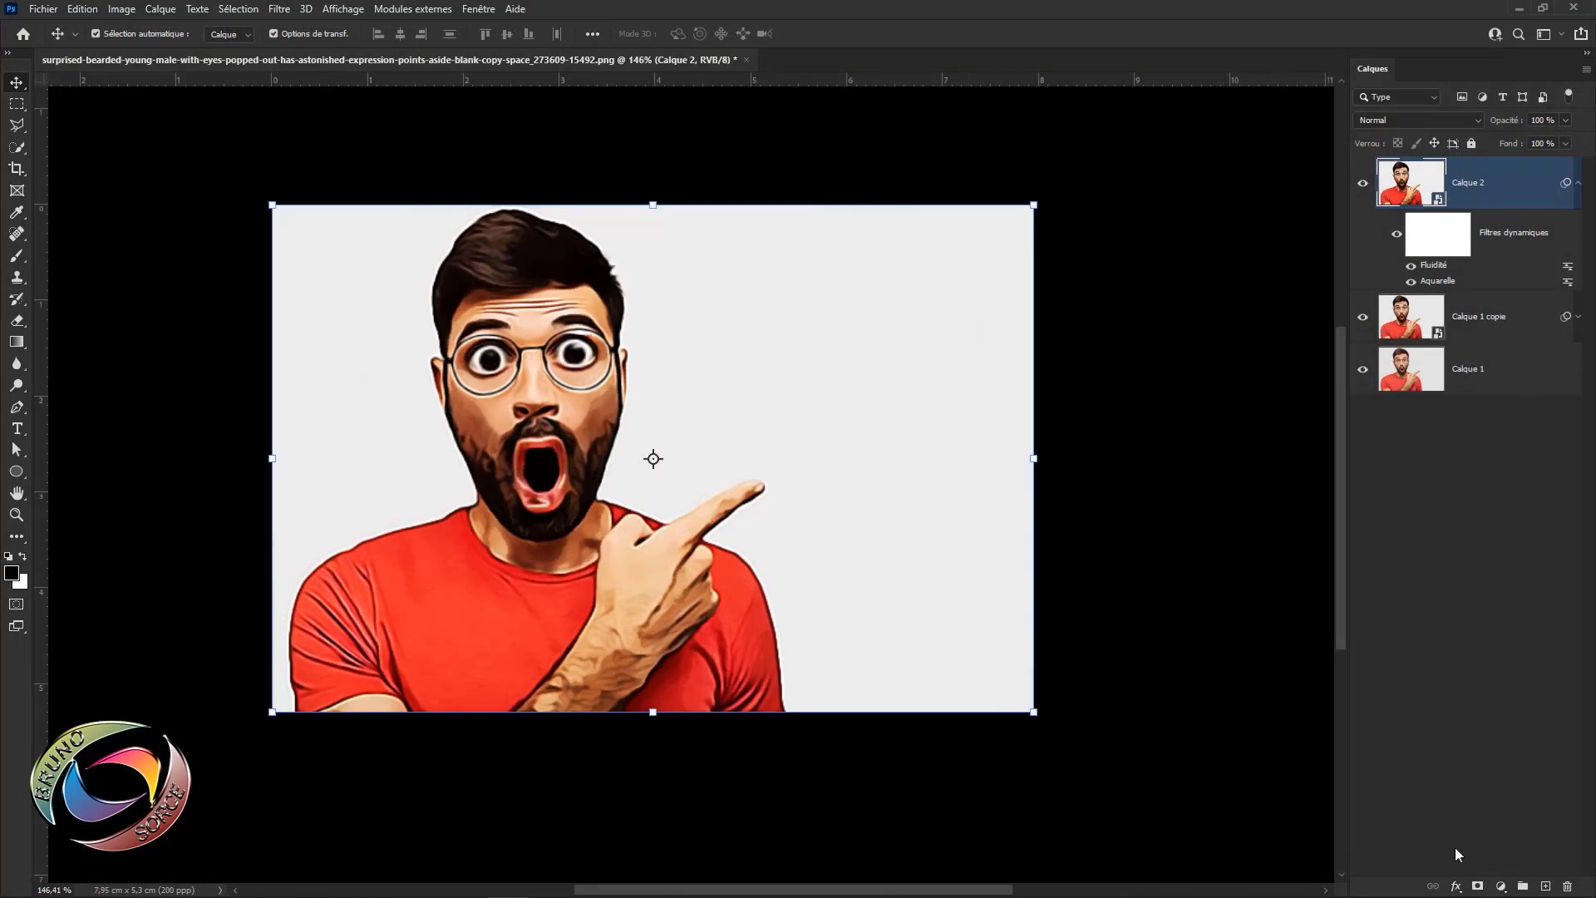
- Reopen the Fluidité smart filter of Calque 2, set Taille des yeux to 100 for the left eye, and apply it
left_click(1365, 186)
left_click(1365, 184)
double_click(1444, 267)
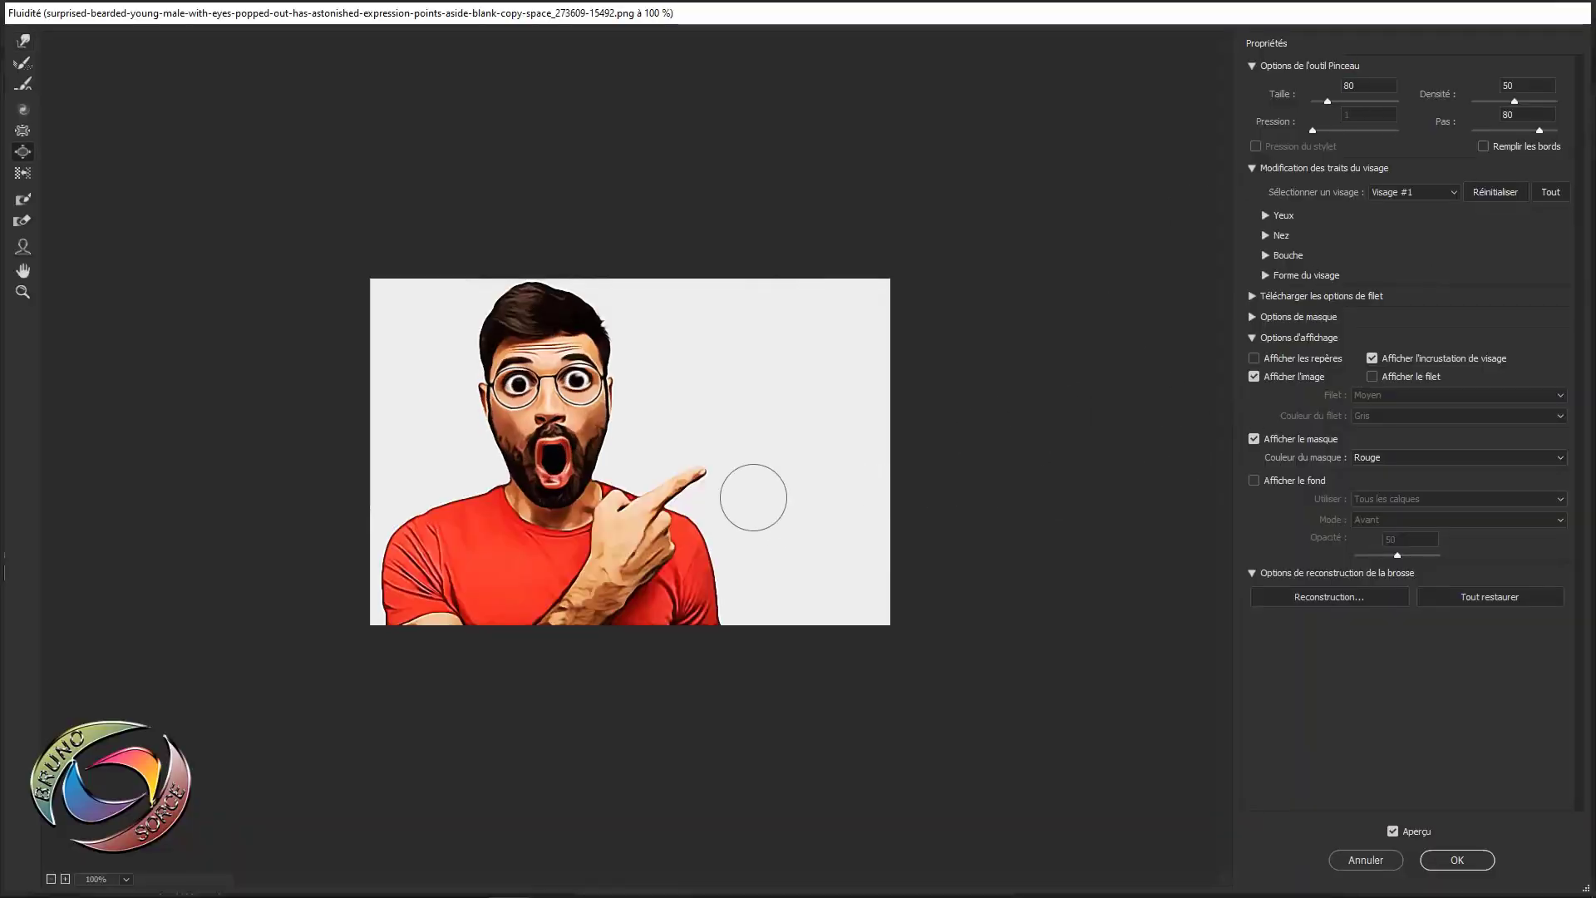
key("ctrl+plus")
scroll(642, 439, "down", 1)
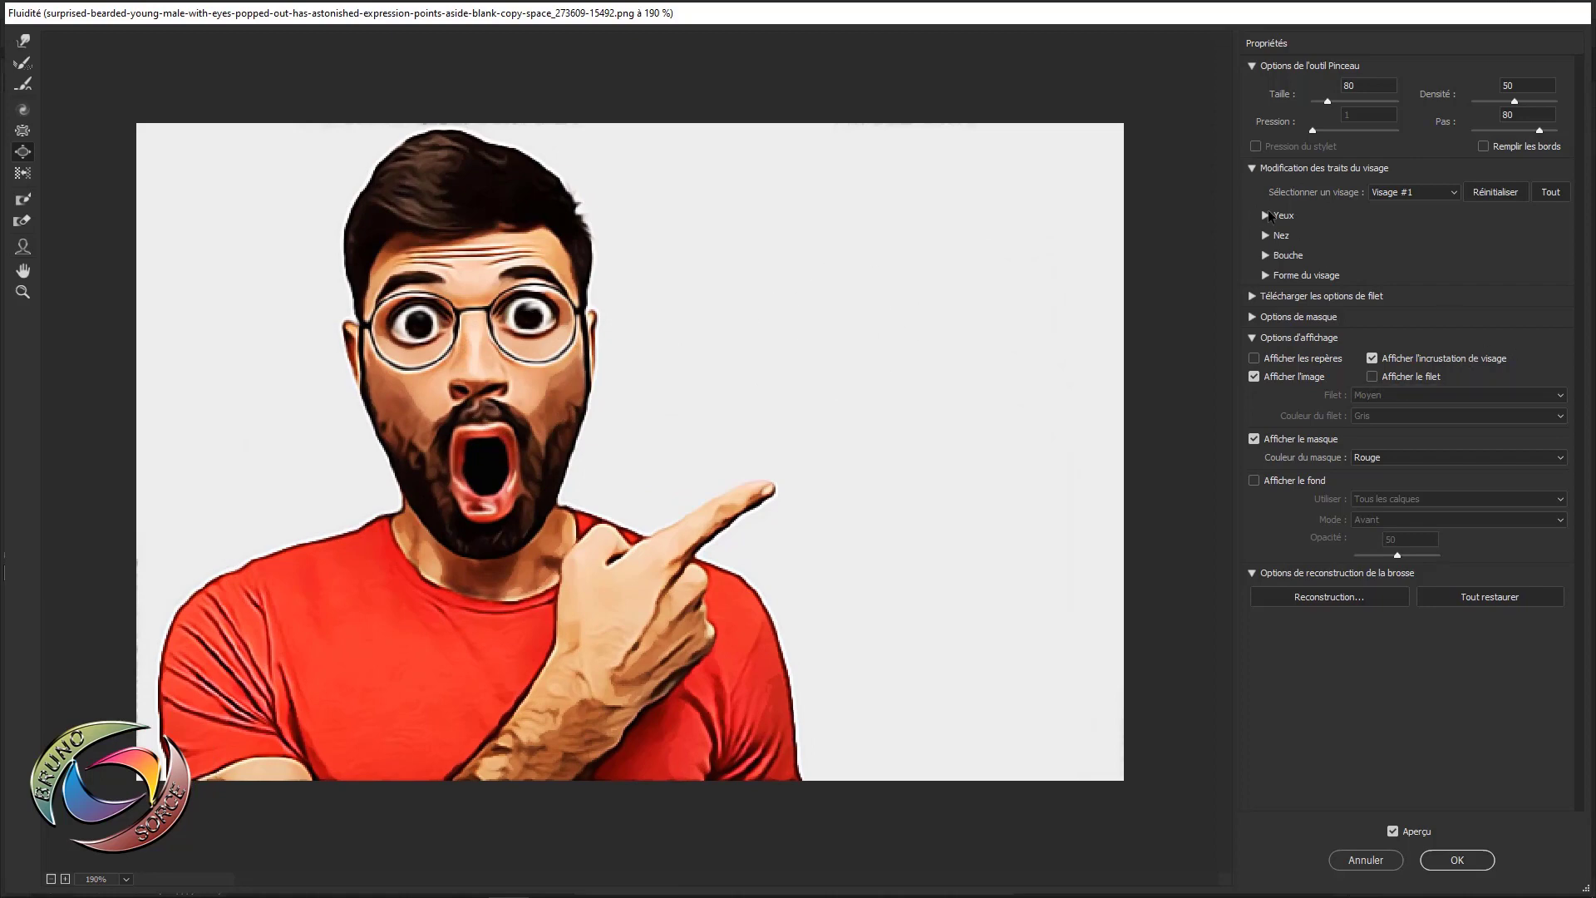
left_click(1266, 215)
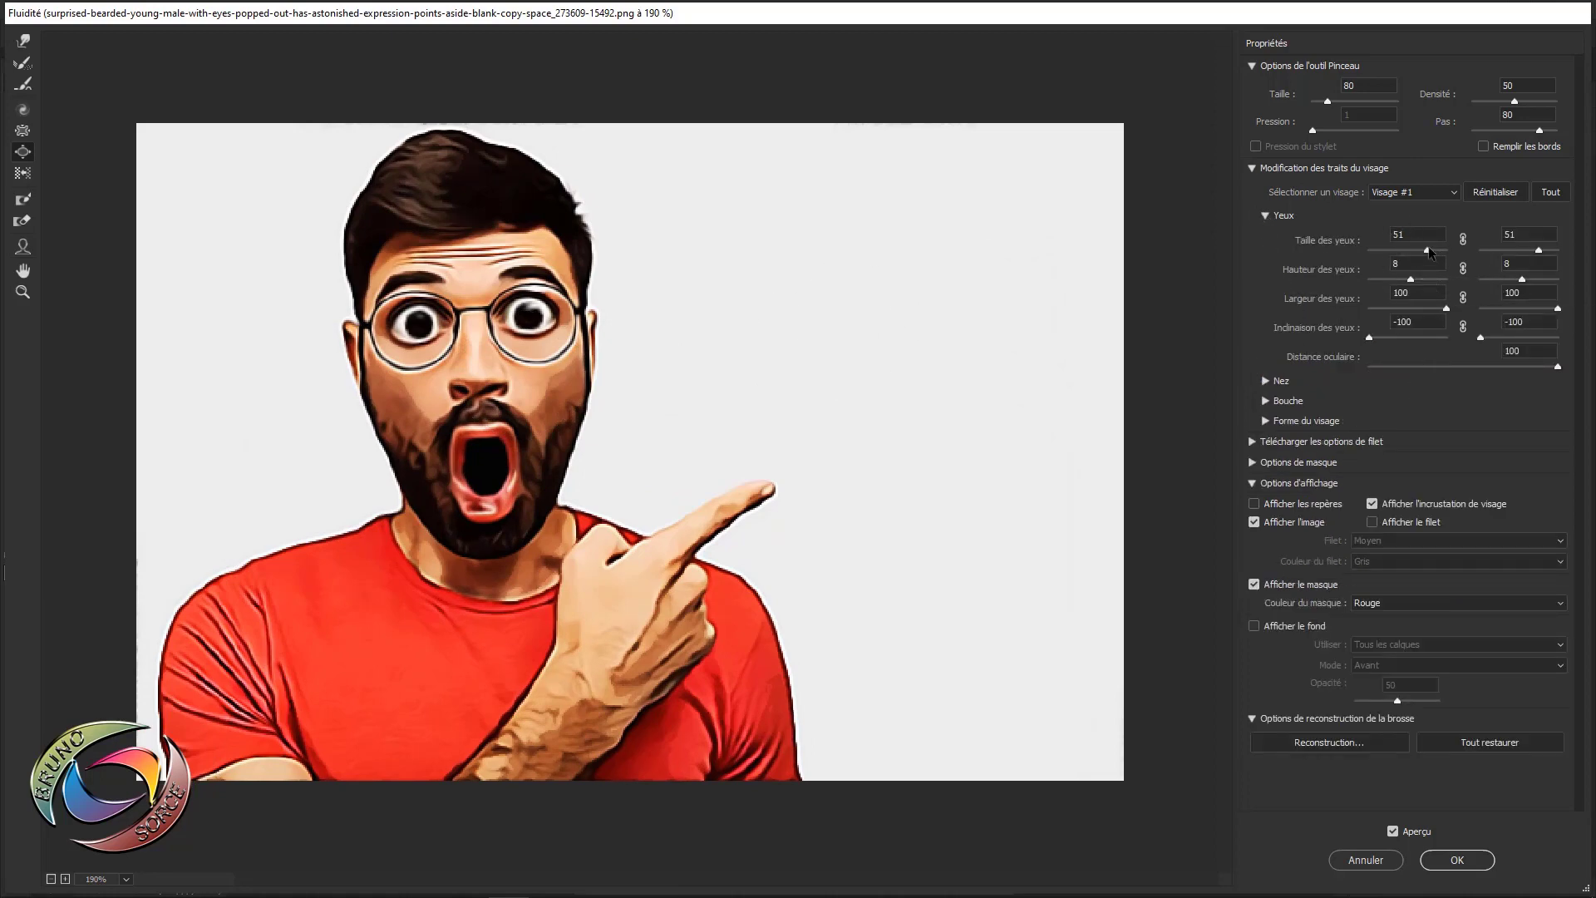
left_click_drag(1428, 250, 1456, 258)
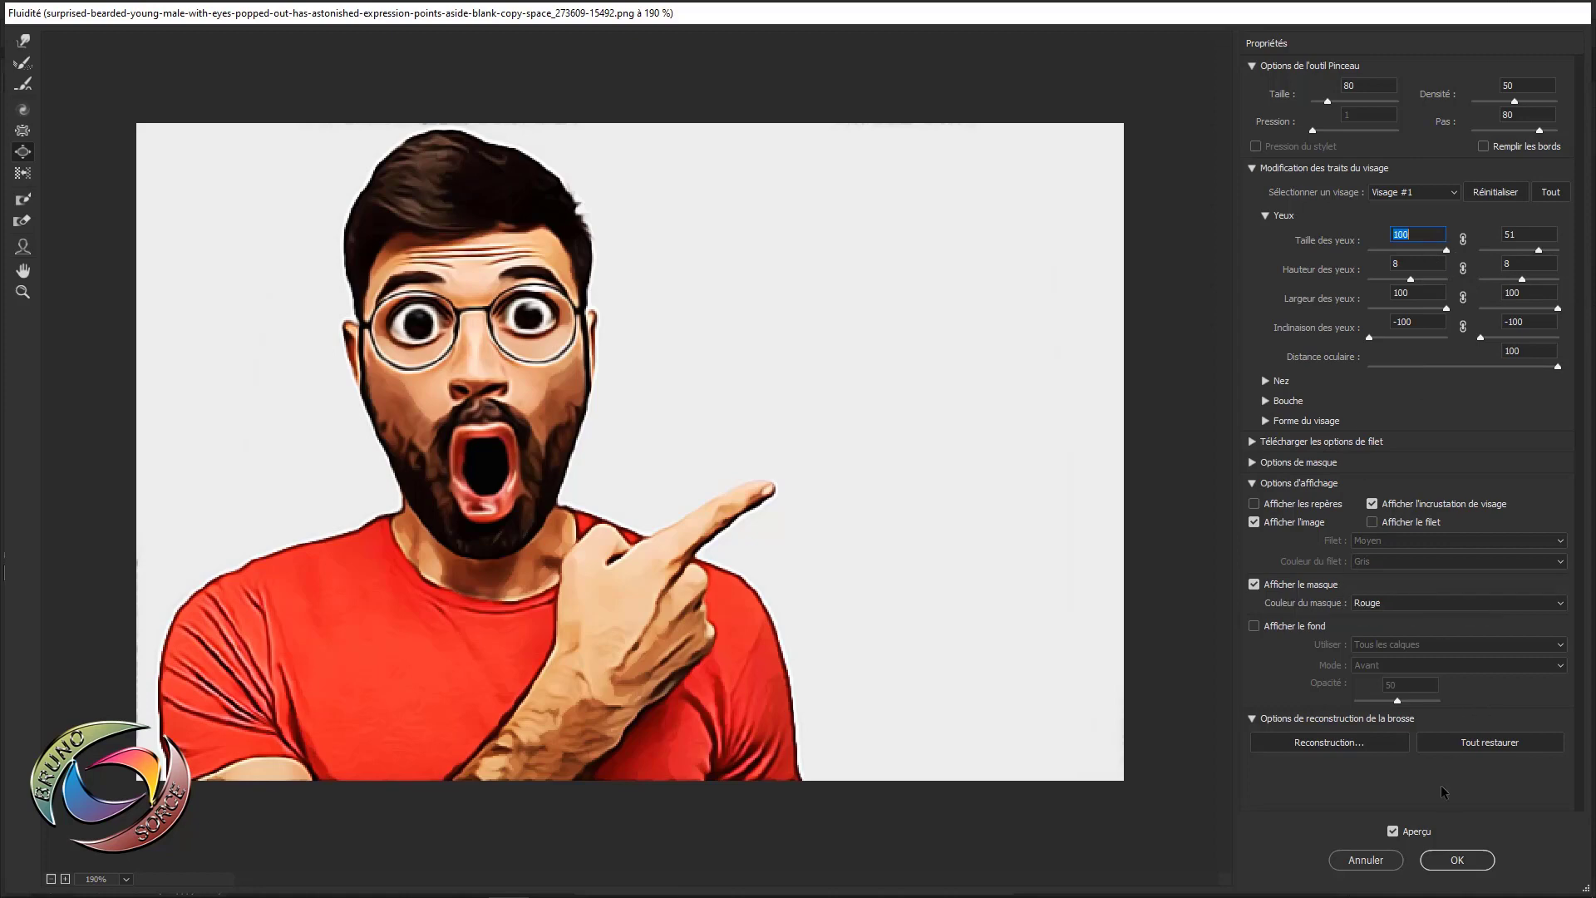
left_click(1457, 859)
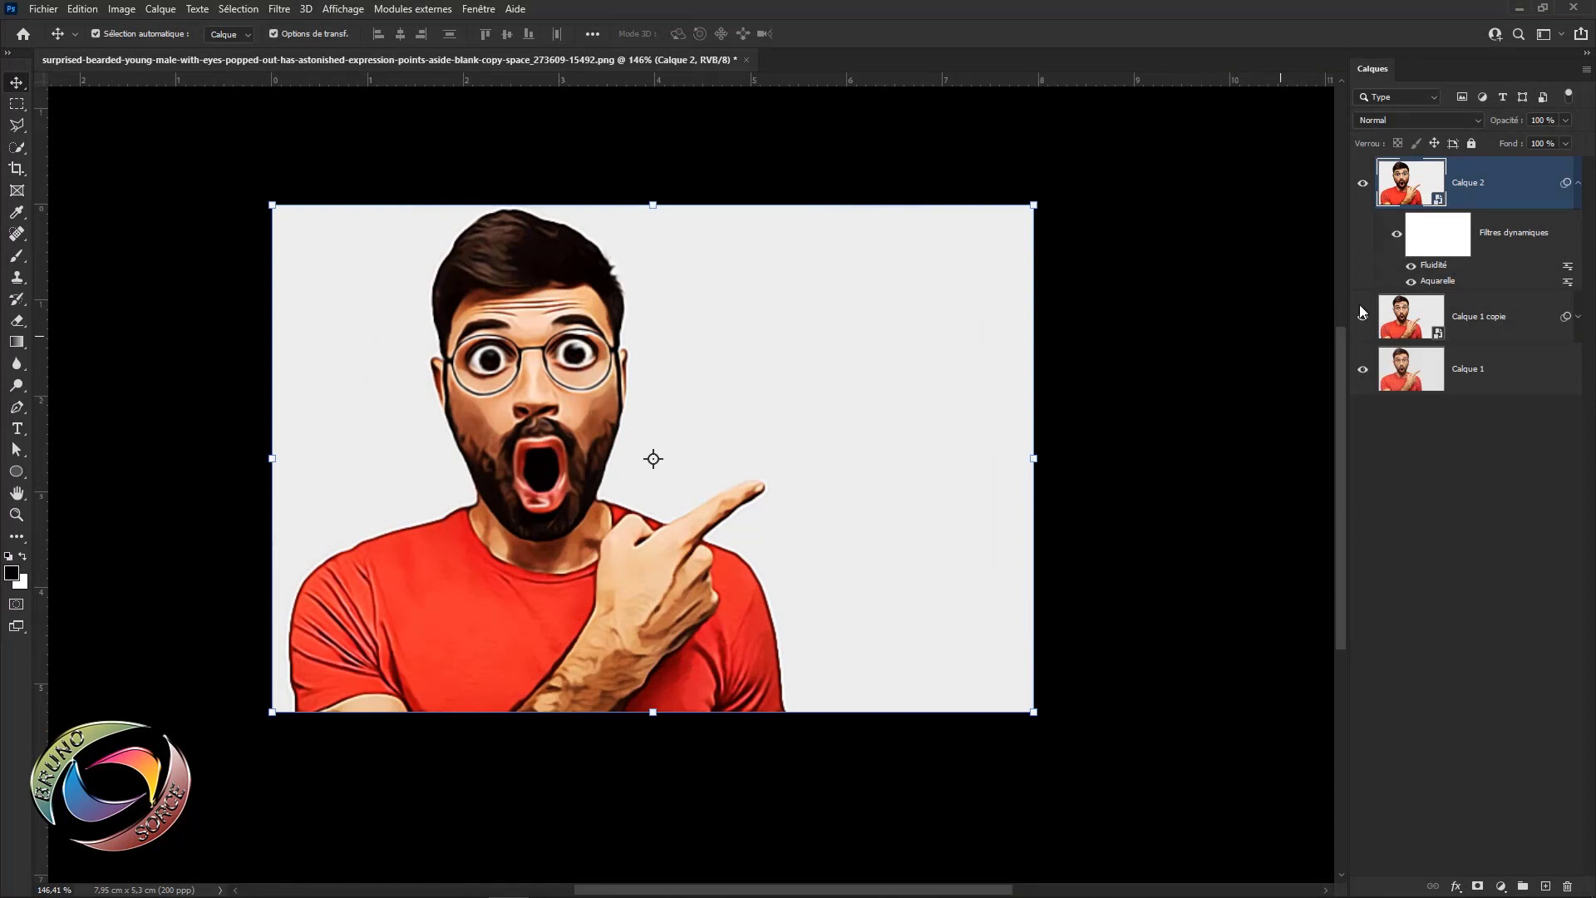
- Compare the portrait without and with the Fluidité smart filter on Calque 2
left_click(1412, 266)
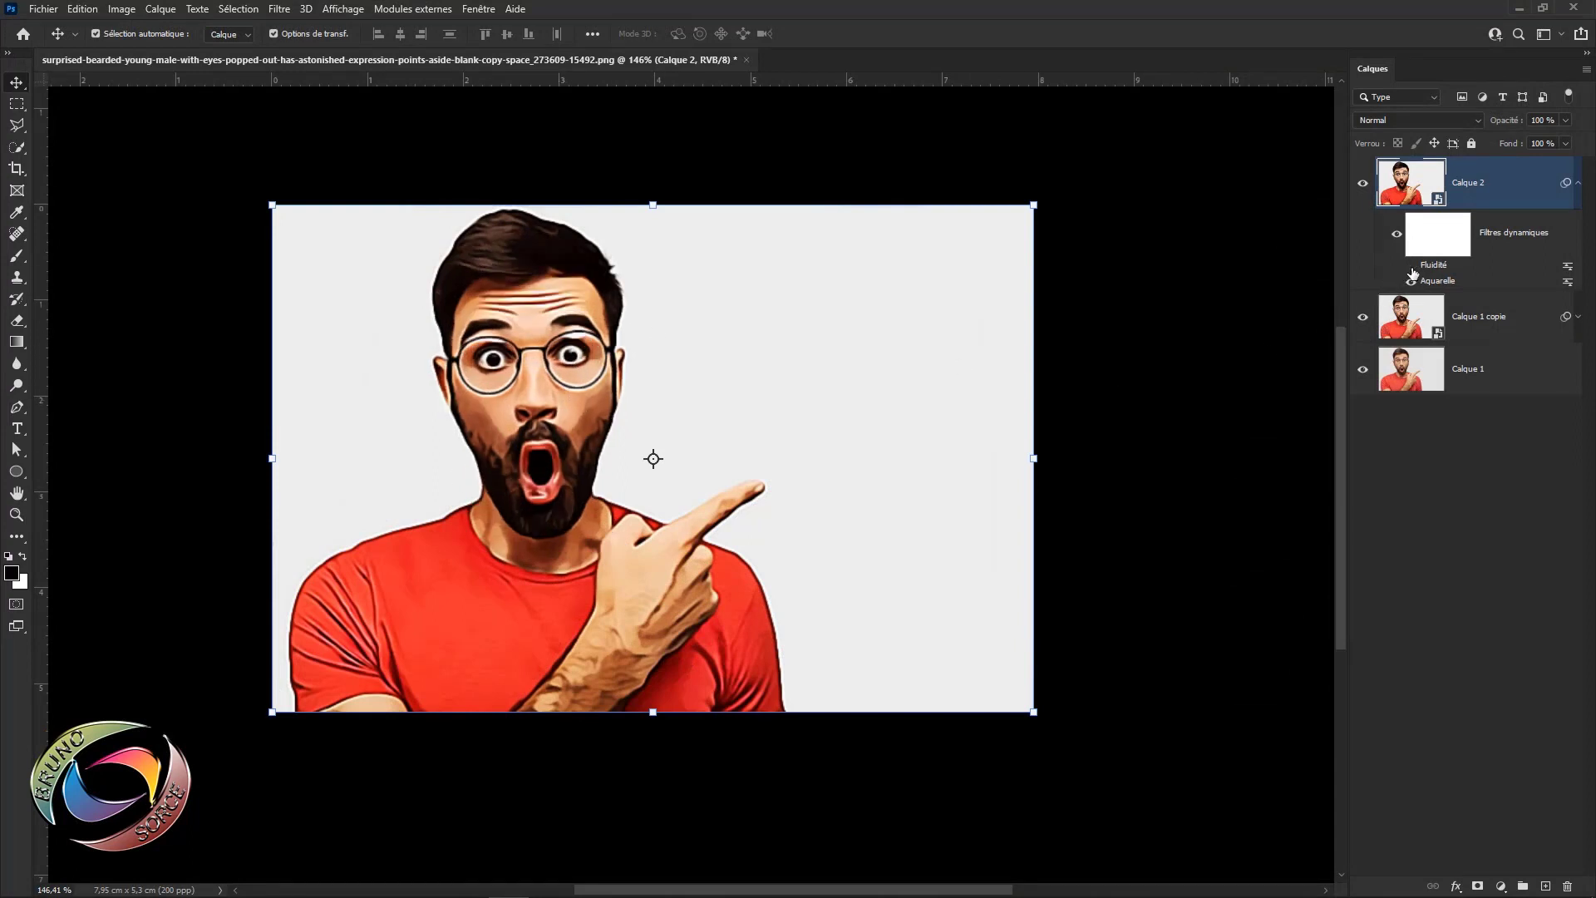
left_click(1411, 267)
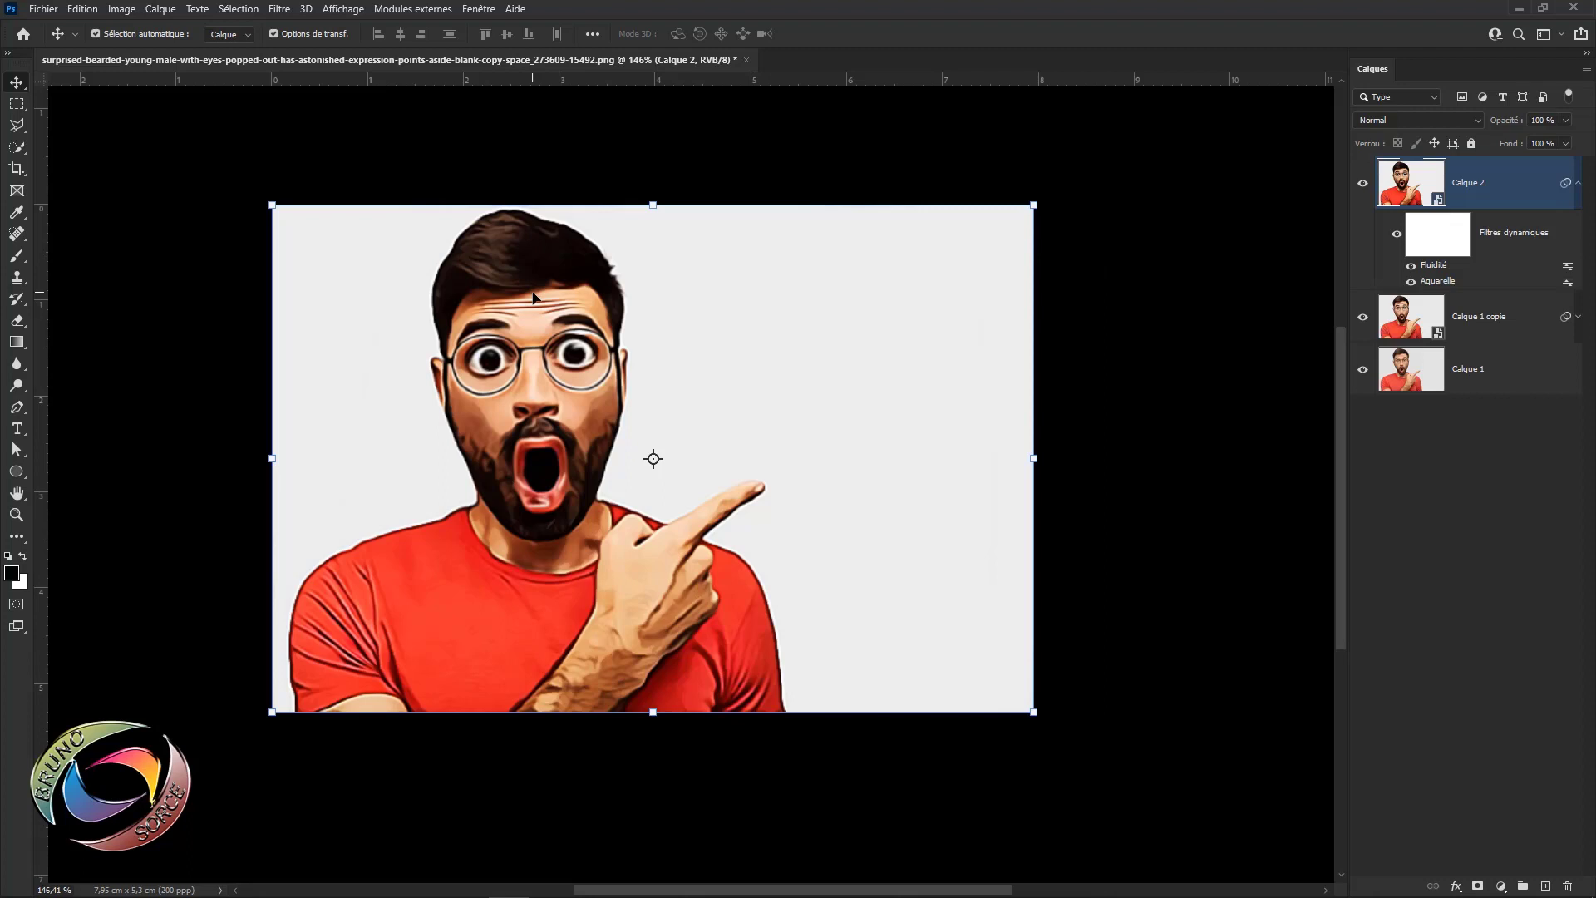
- Hide Calque 2, choose the Magic Eraser tool and rasterize the Calque 1 copie layer
left_click(1363, 184)
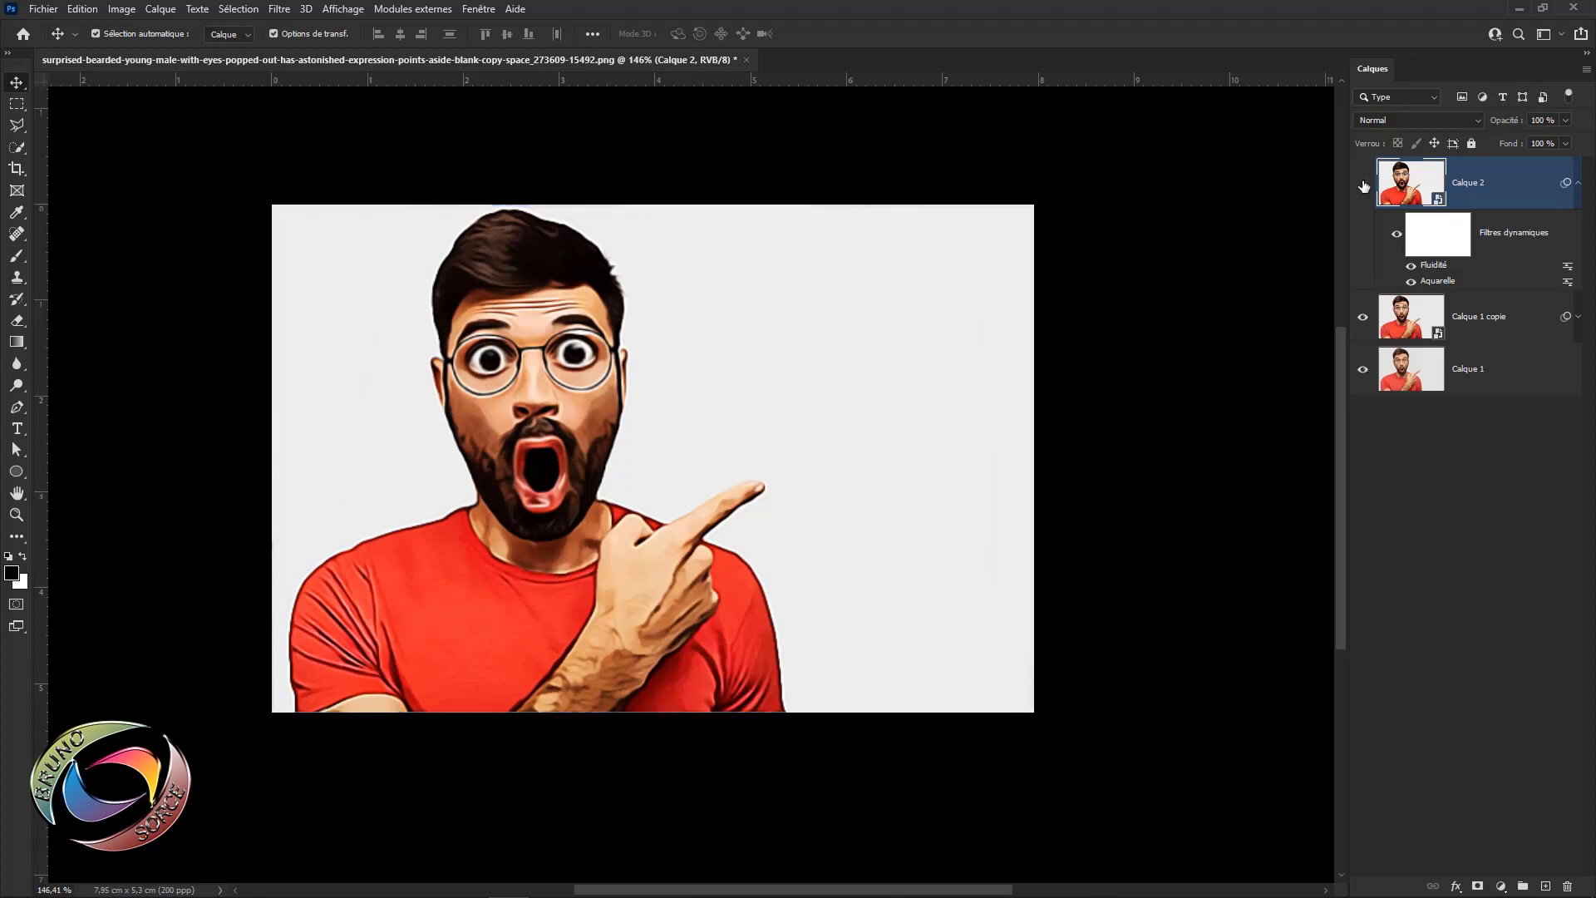
left_click(1548, 325)
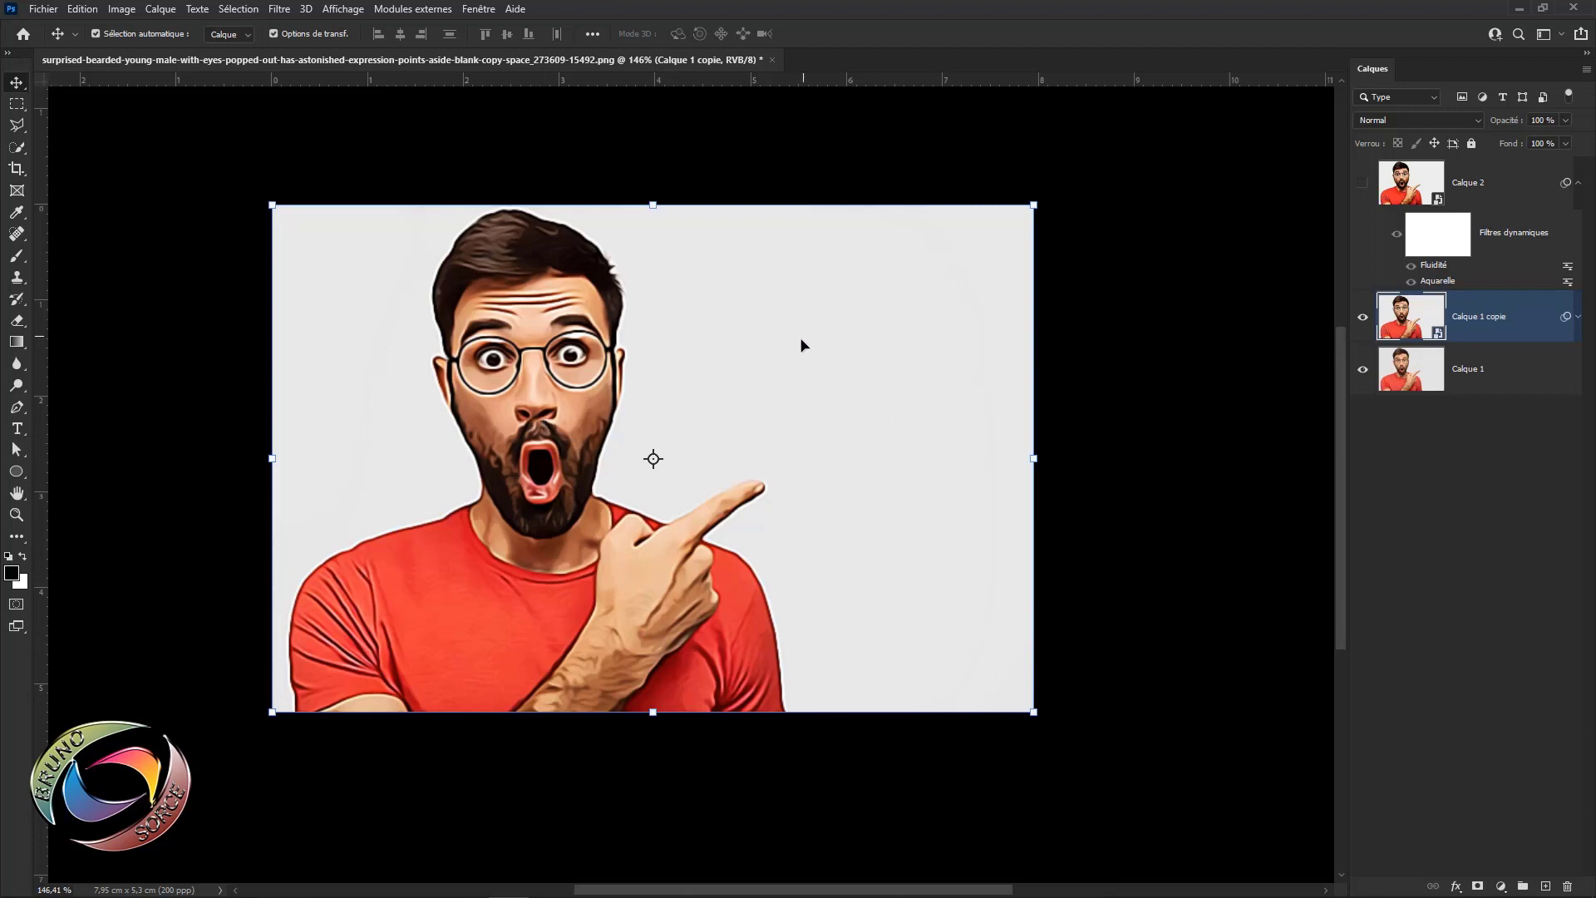
left_click(18, 320)
left_click(104, 352)
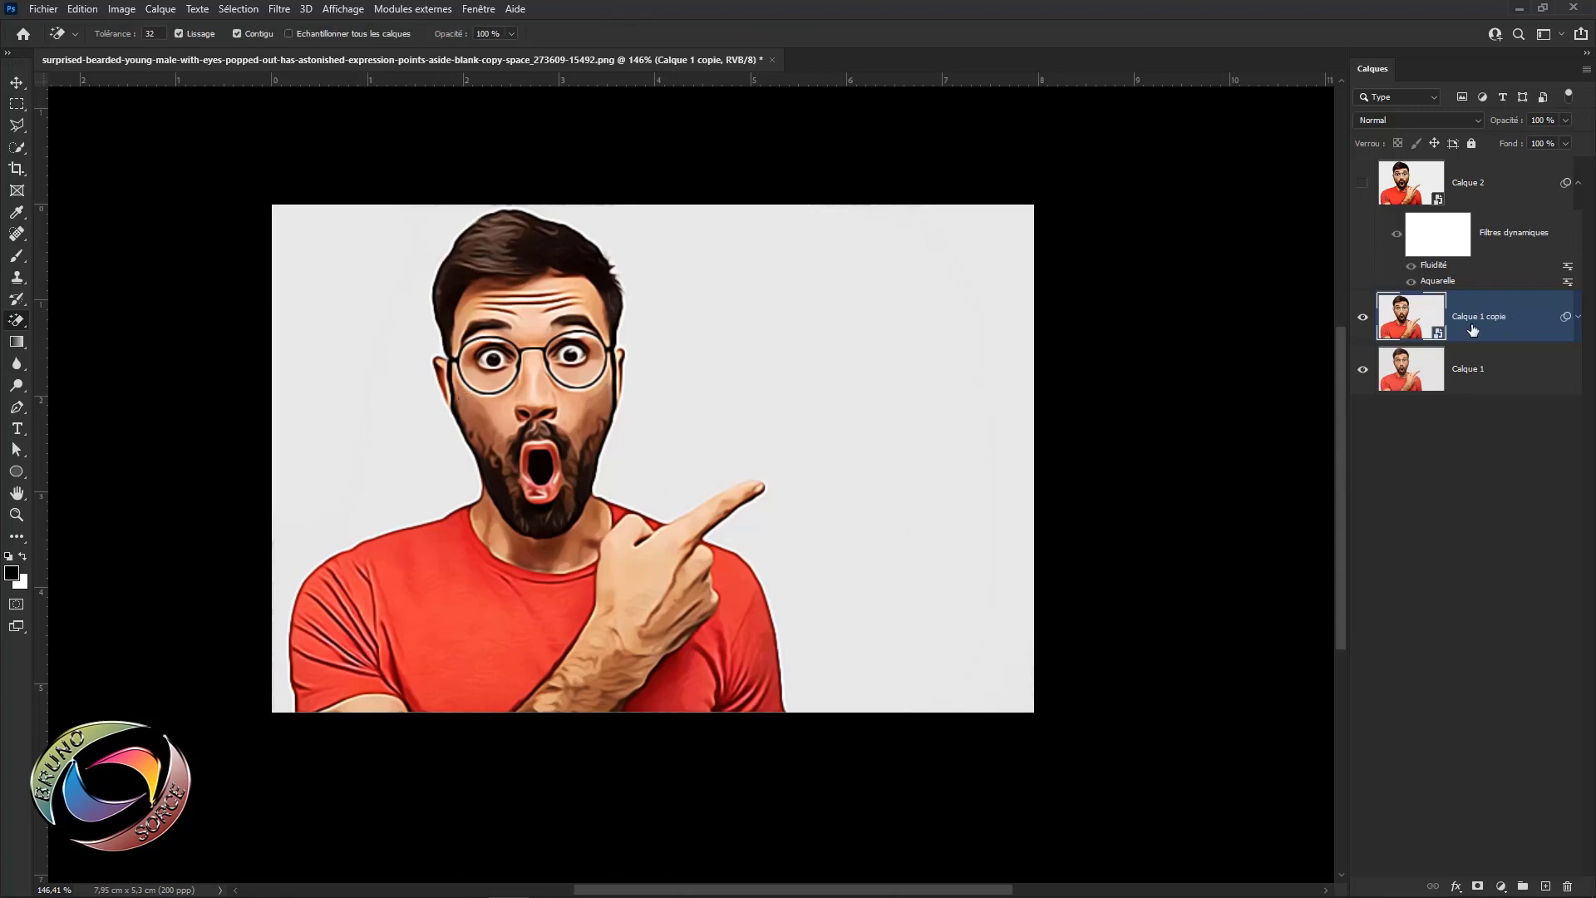
right_click(1519, 325)
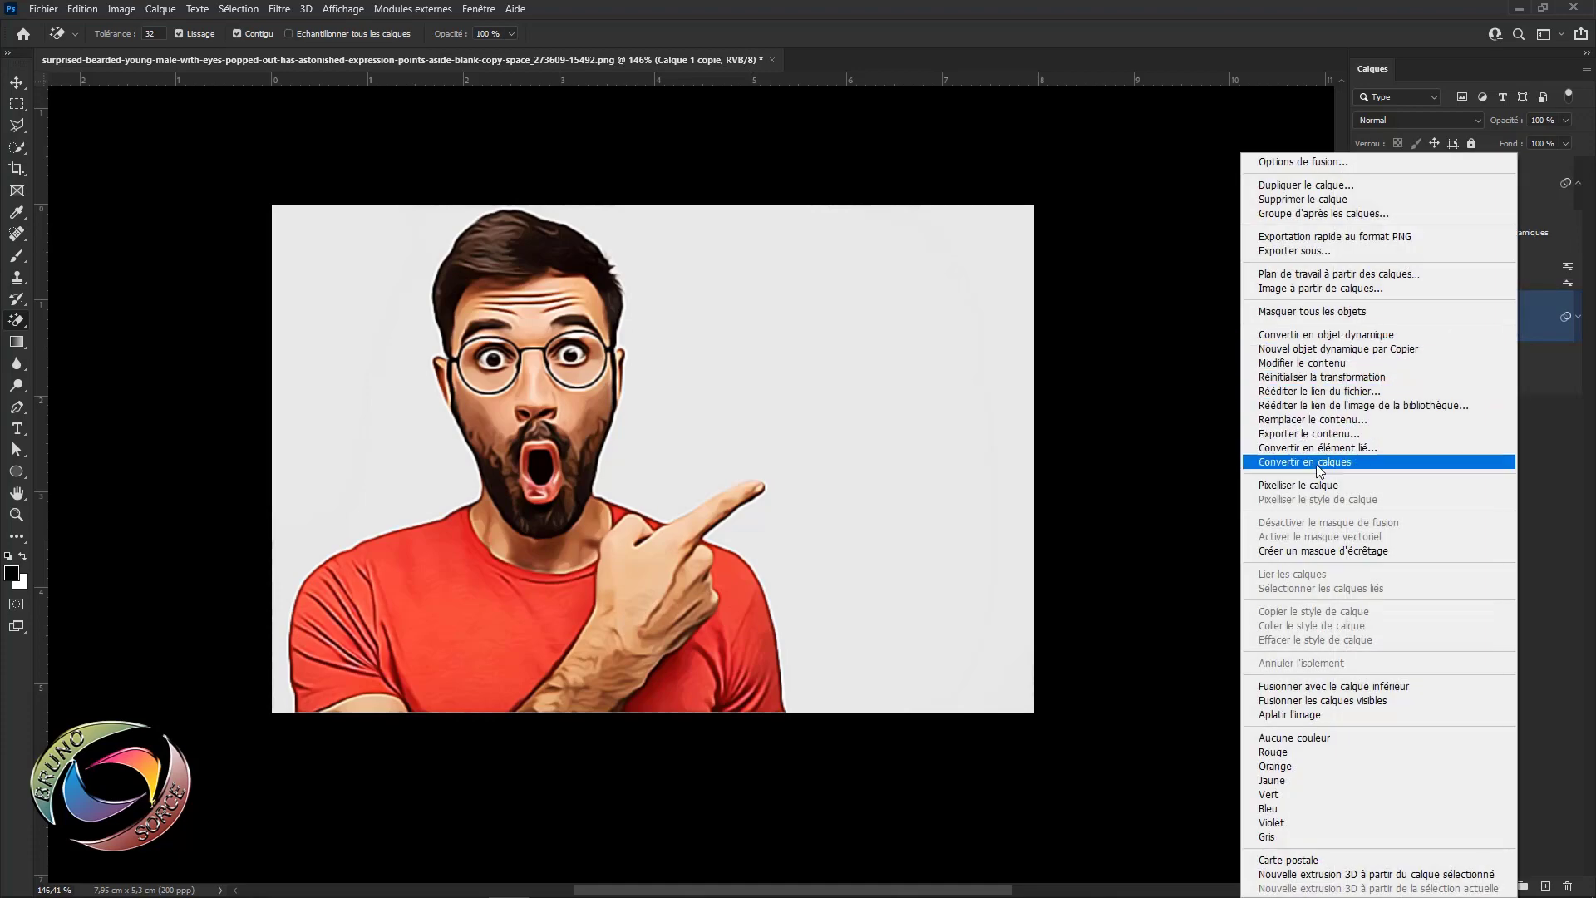
left_click(1317, 487)
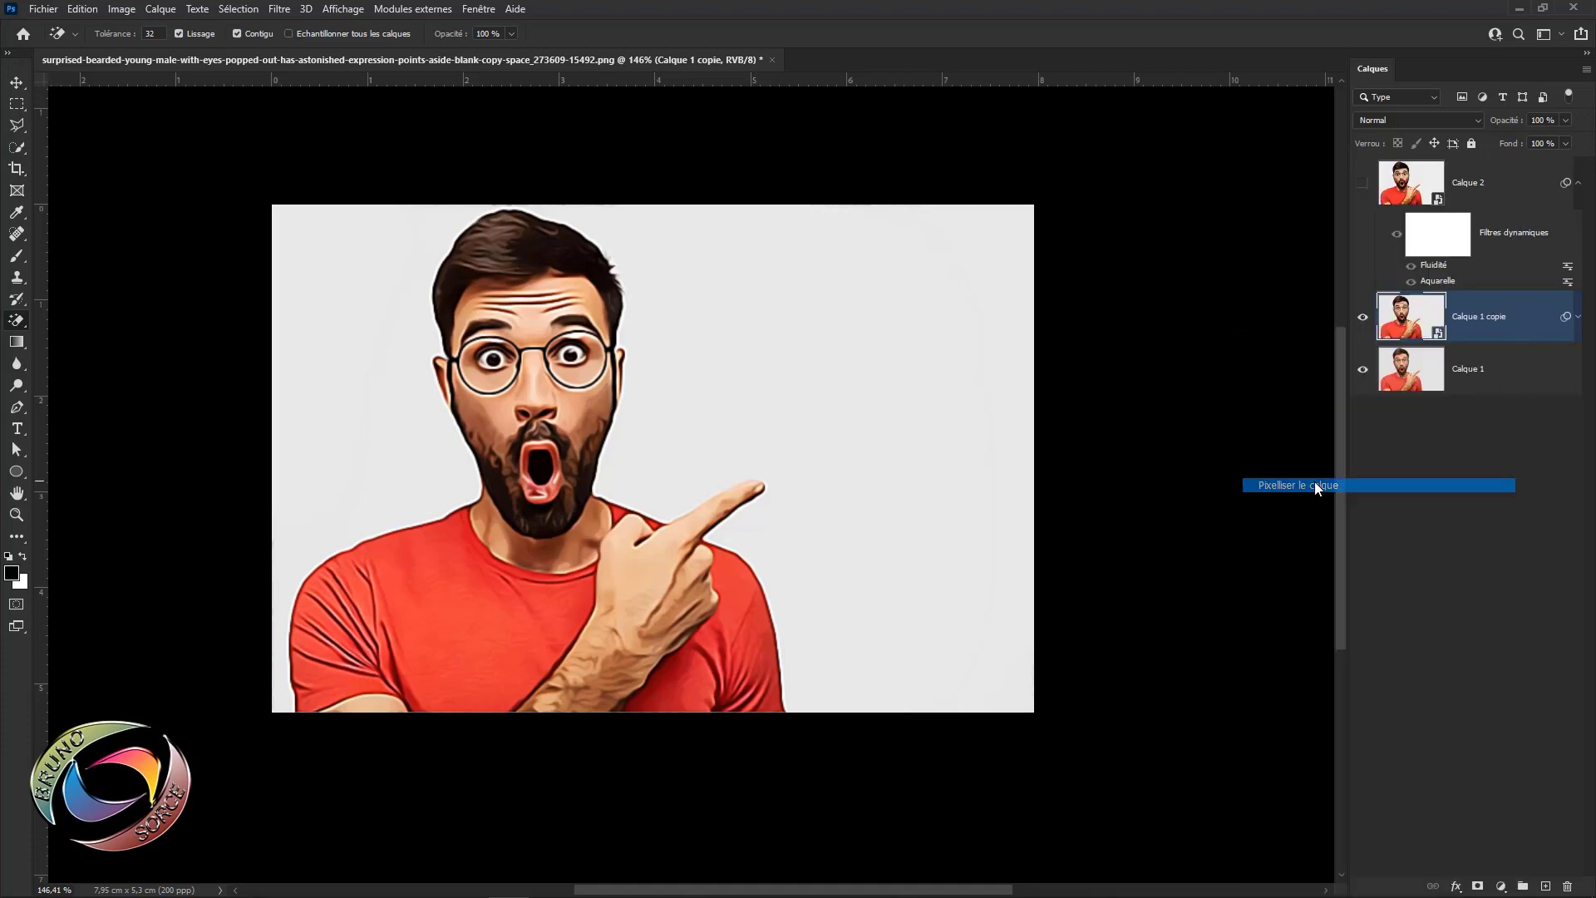
- Erase the grey background of Calque 1 copie with the Magic Eraser, hide Calque 1 and switch to the Move tool
left_click(764, 363)
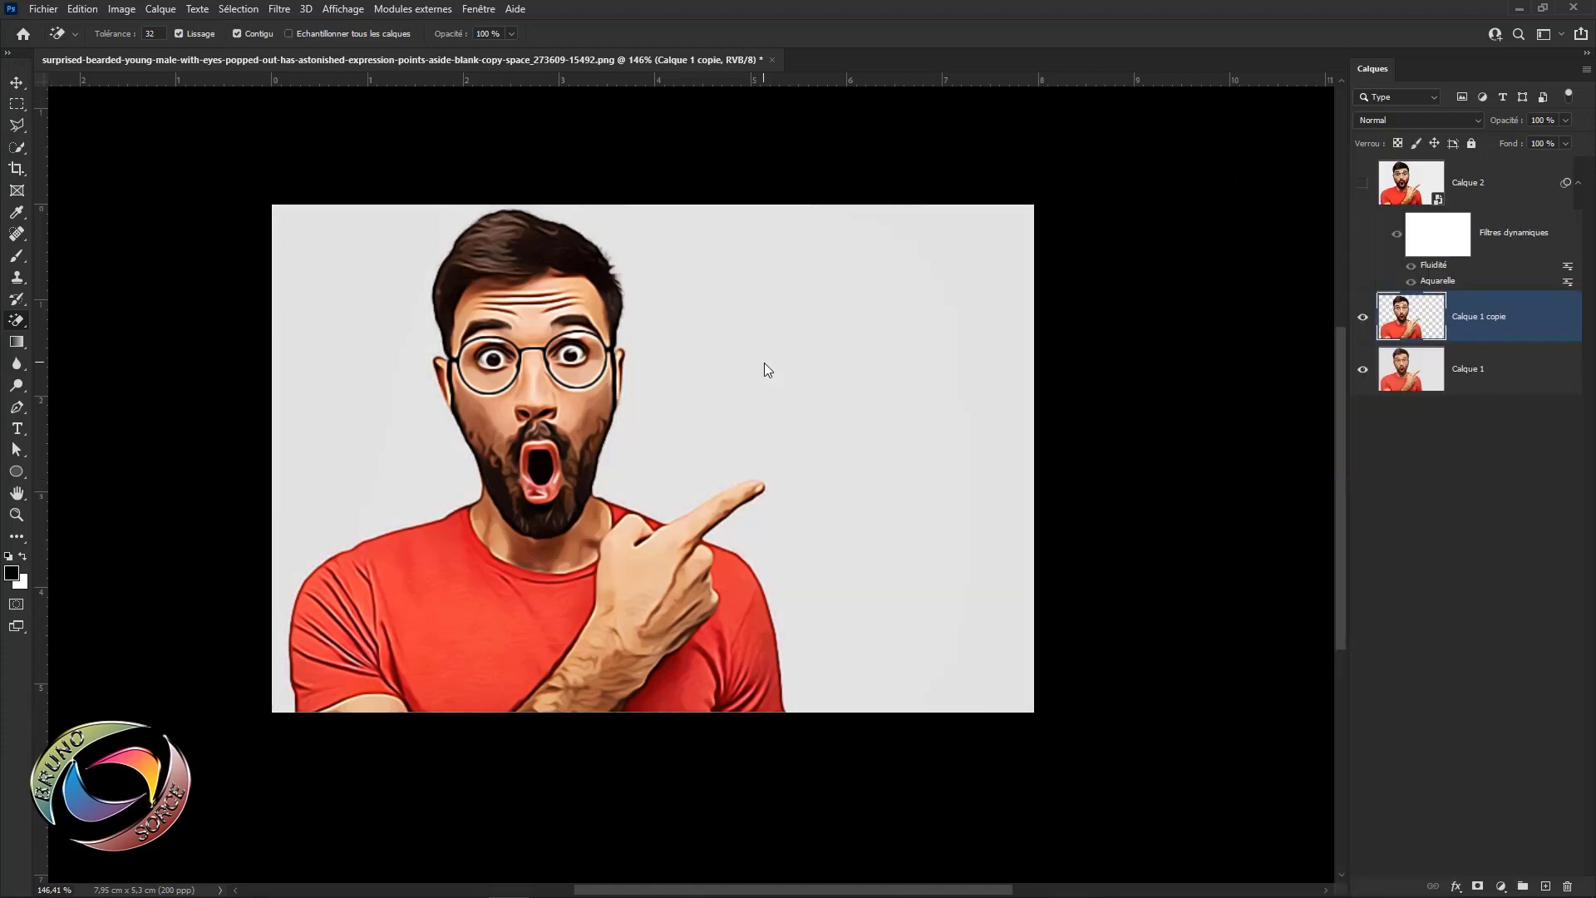
left_click(1363, 370)
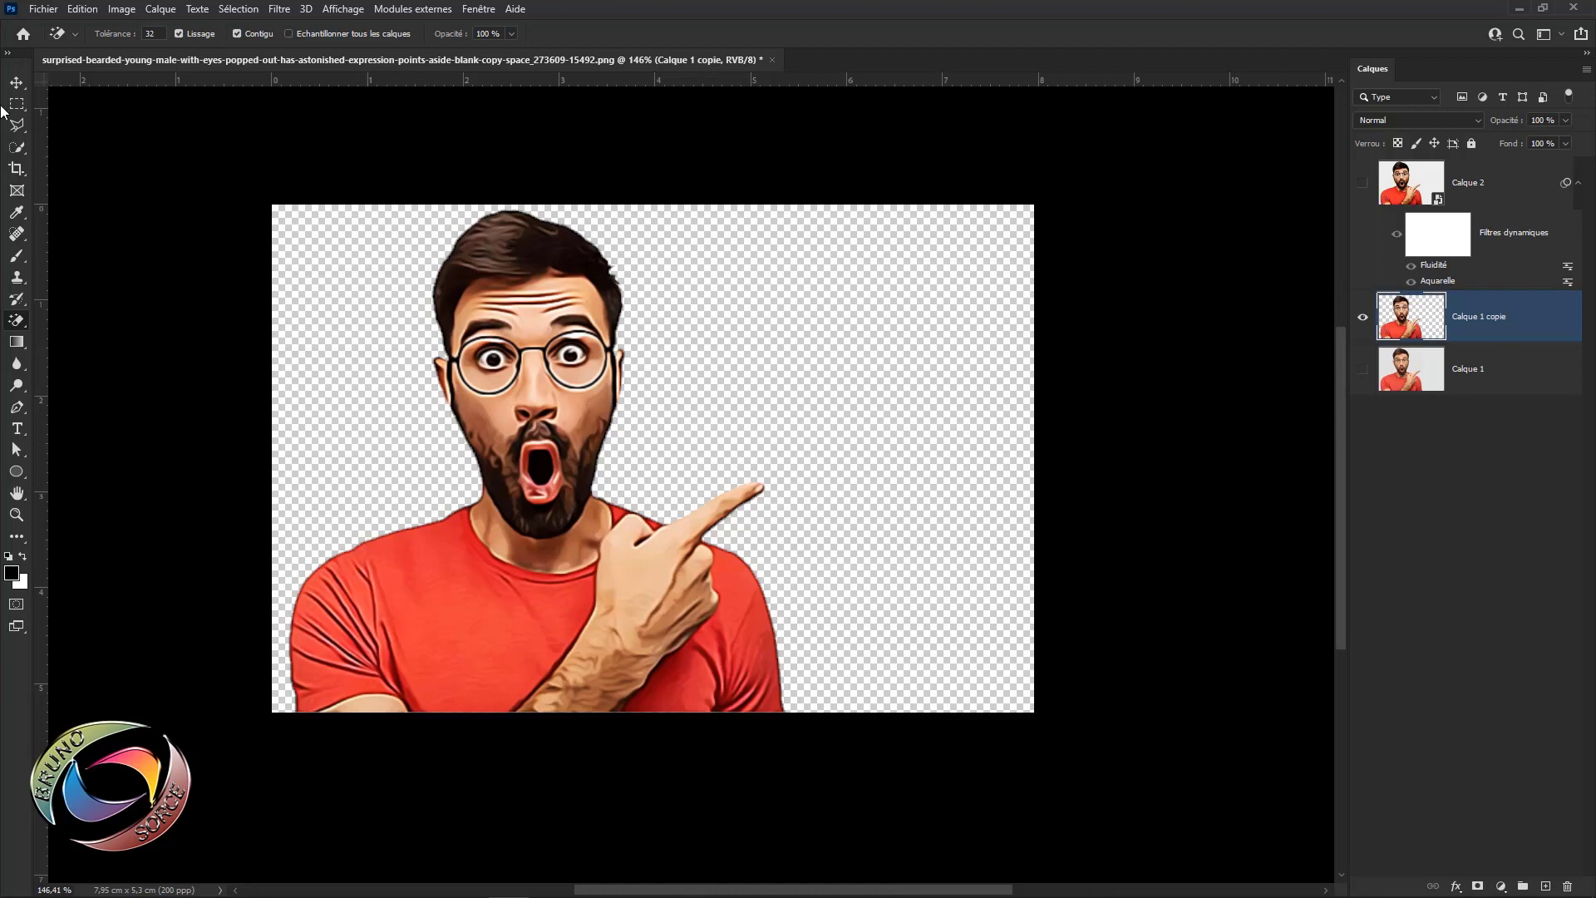
left_click(17, 82)
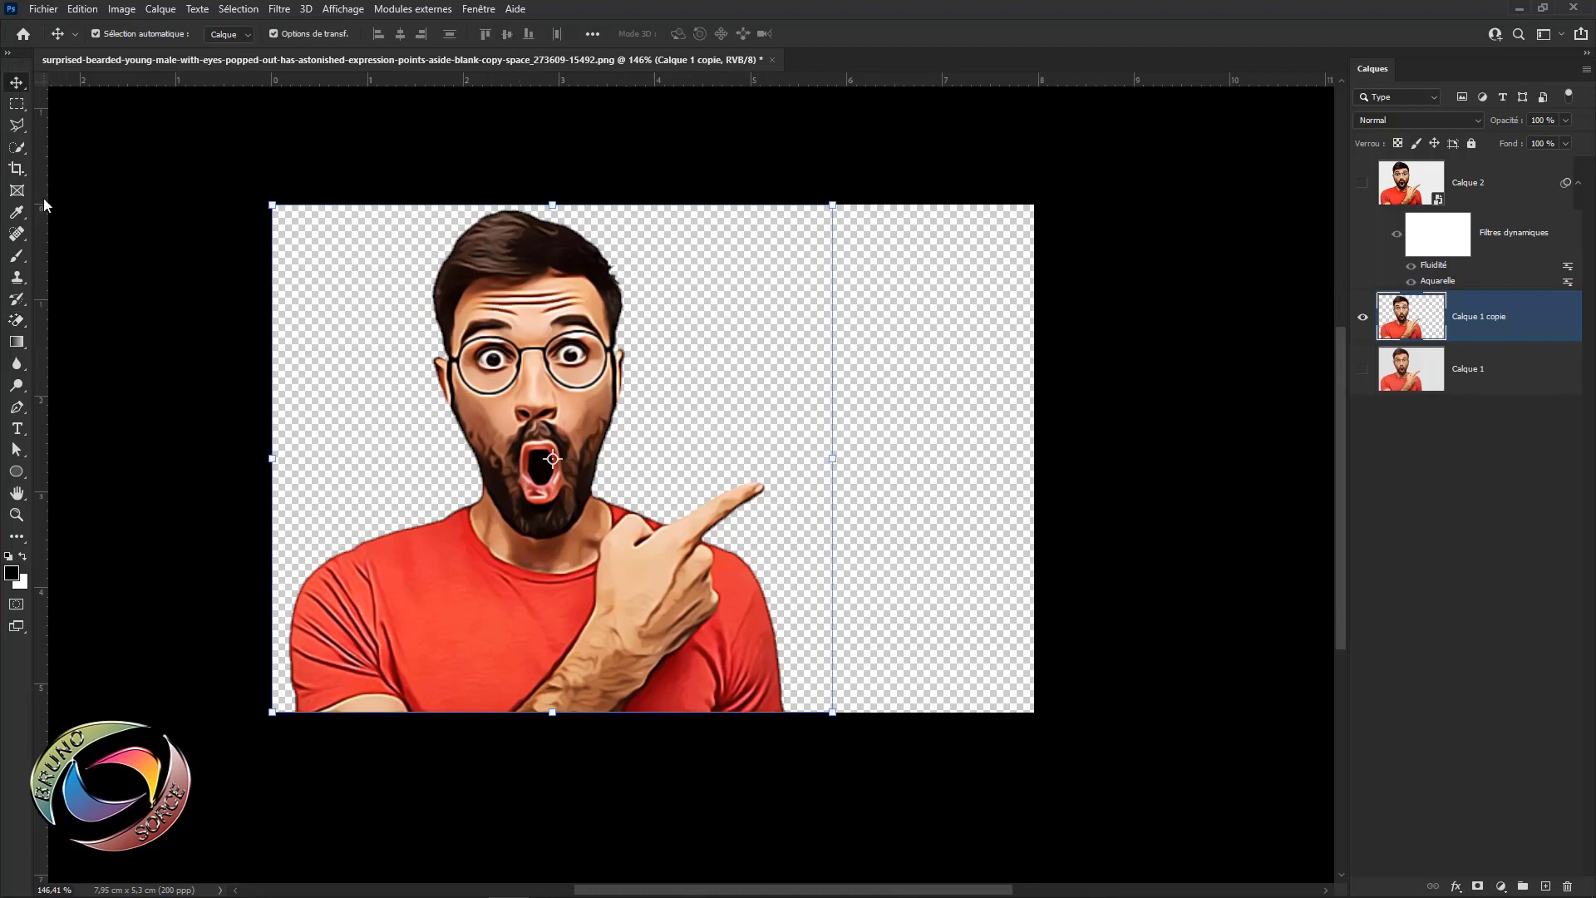
- Select the man's whole head, from hair to beard, on Calque 1 copie with the Quick Selection tool at brush size 40
left_click(17, 147)
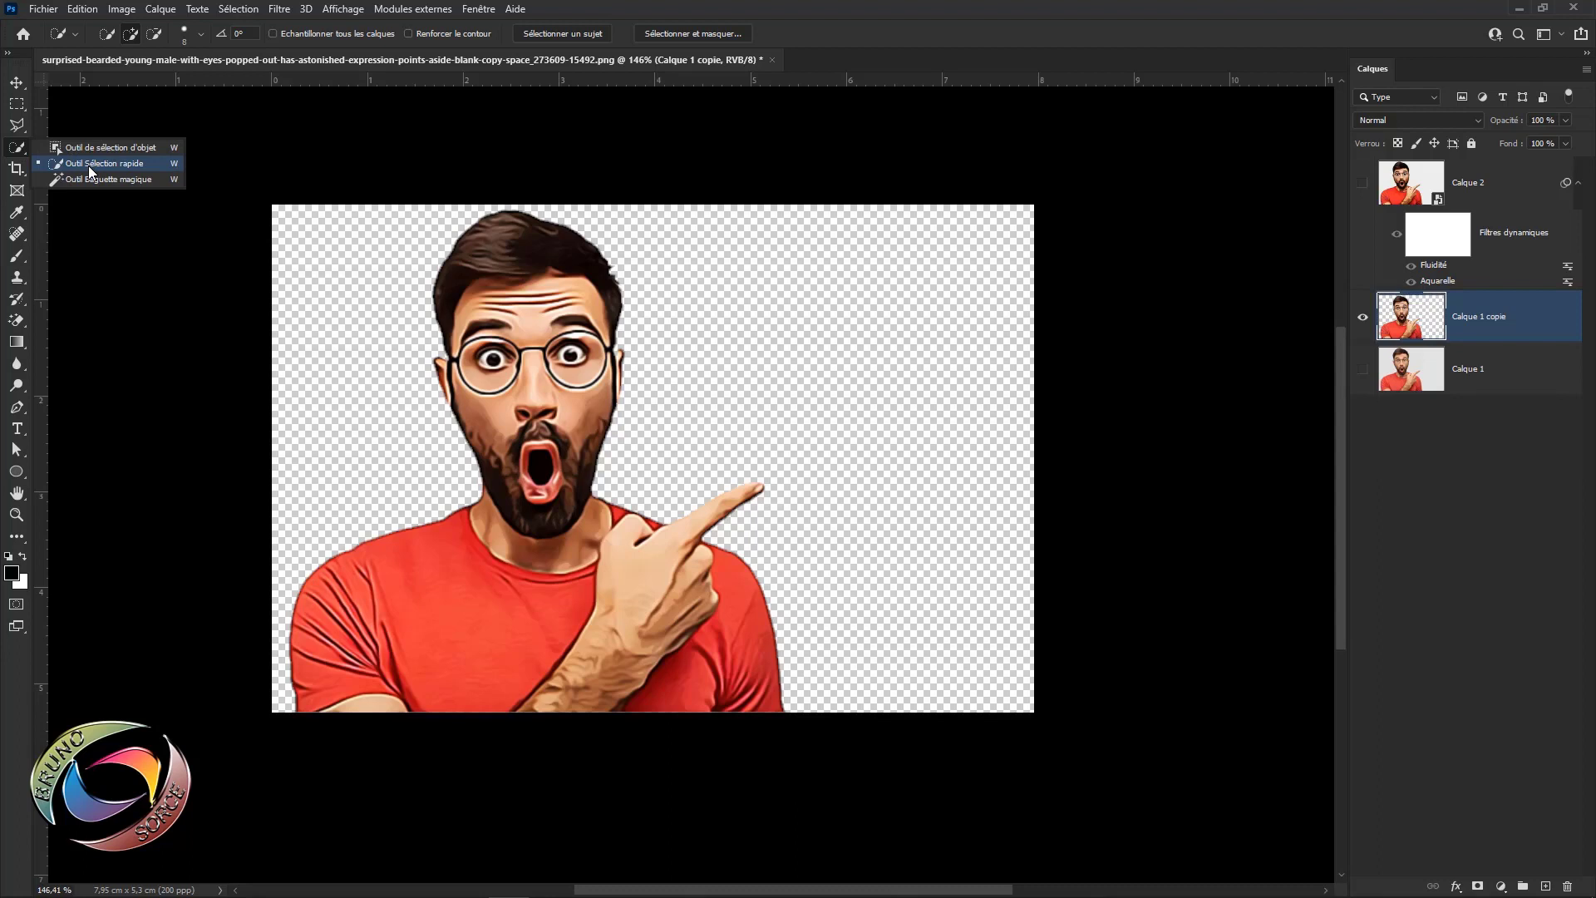
left_click(88, 166)
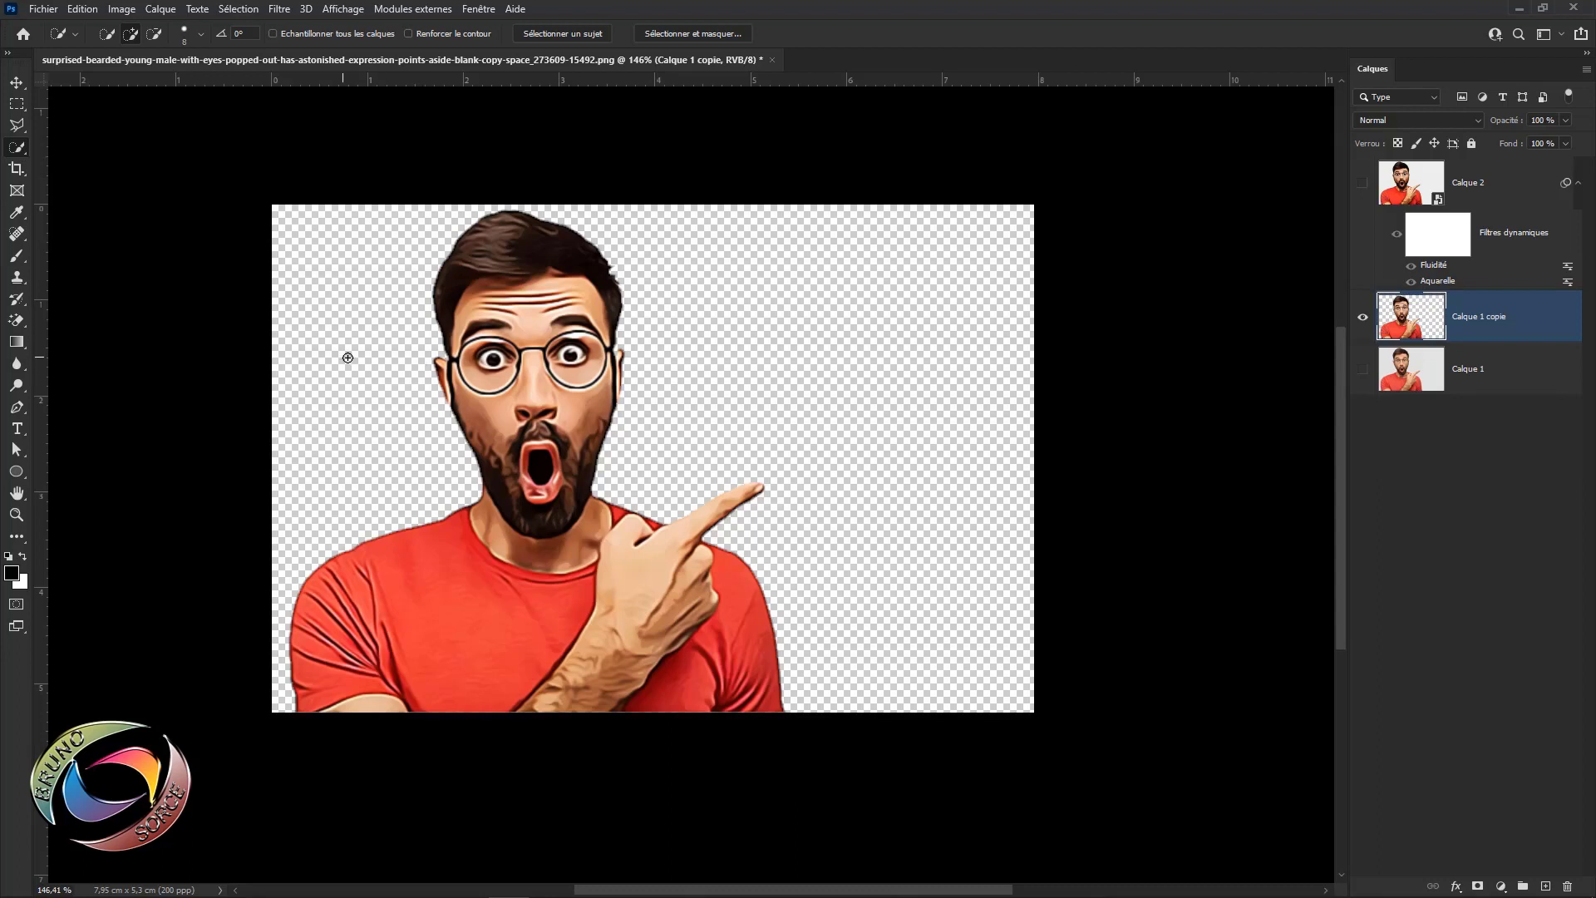
mouse_move(495, 264)
left_mouse_down()
mouse_move(544, 413)
mouse_move(561, 336)
mouse_move(535, 399)
left_mouse_up()
scroll(535, 399, "up", 3)
scroll(535, 400, "up", 2)
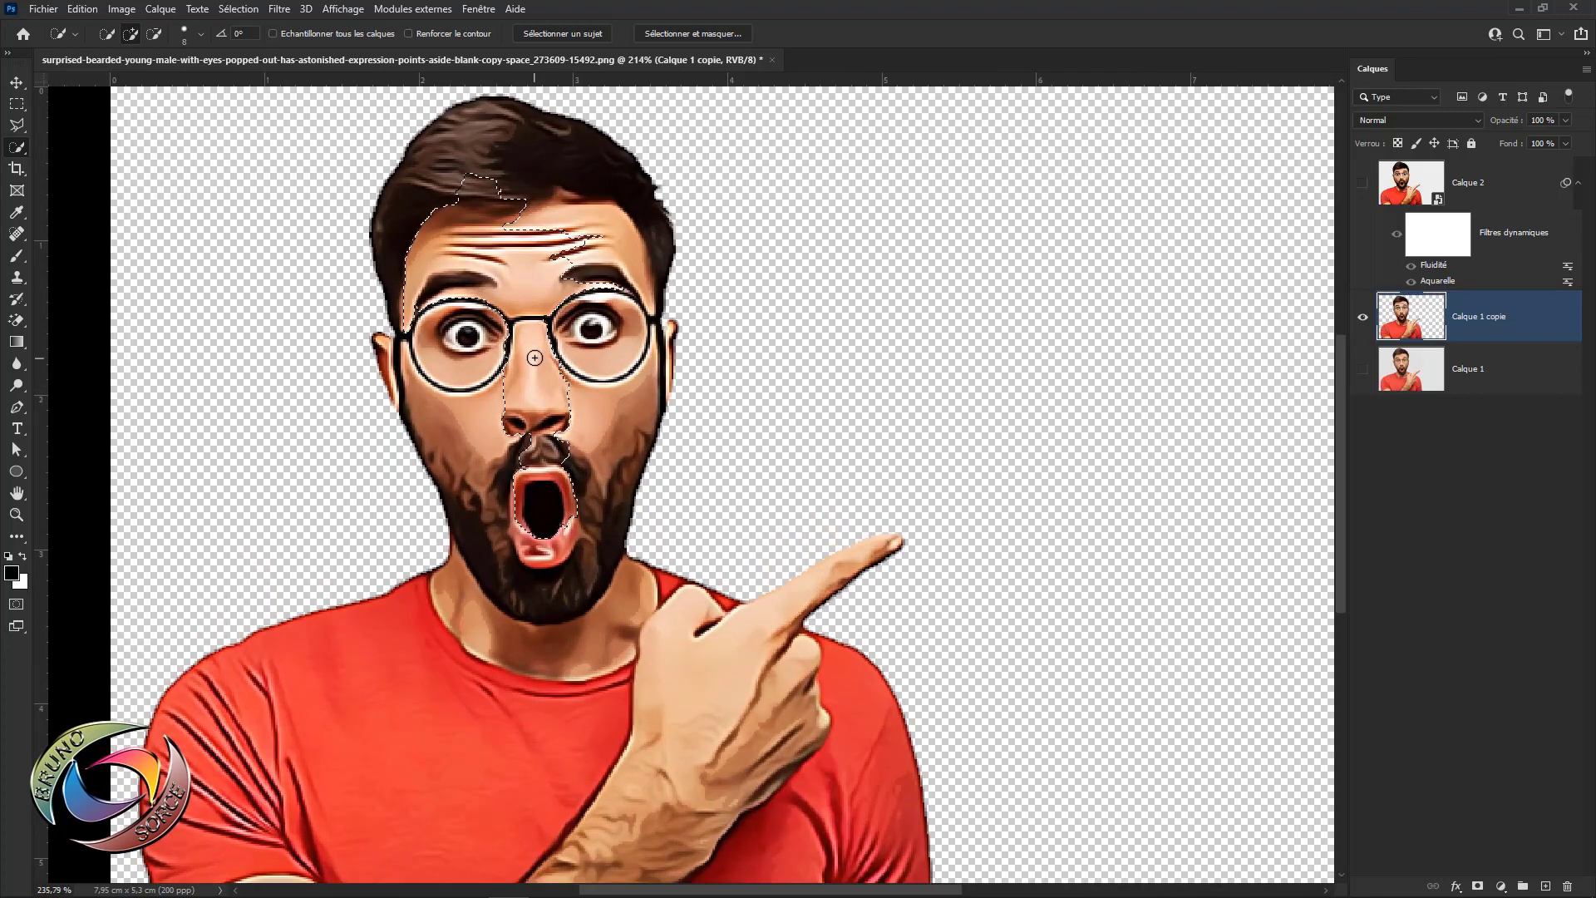
right_click(536, 358, "alt")
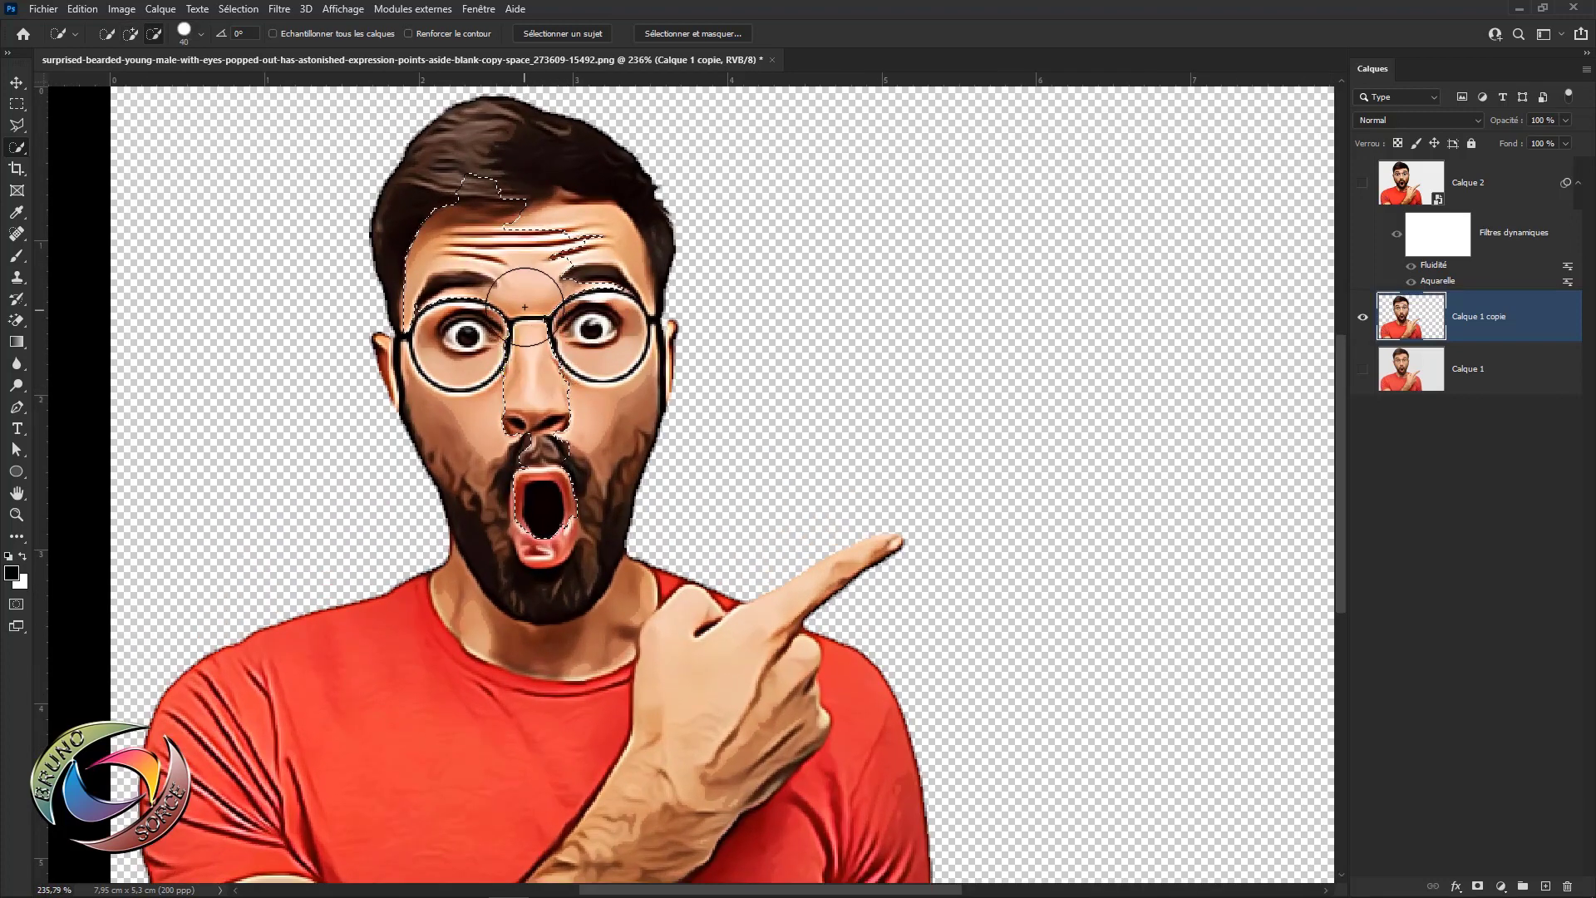
mouse_move(568, 376)
left_mouse_down()
mouse_move(523, 532)
mouse_move(530, 498)
left_mouse_up()
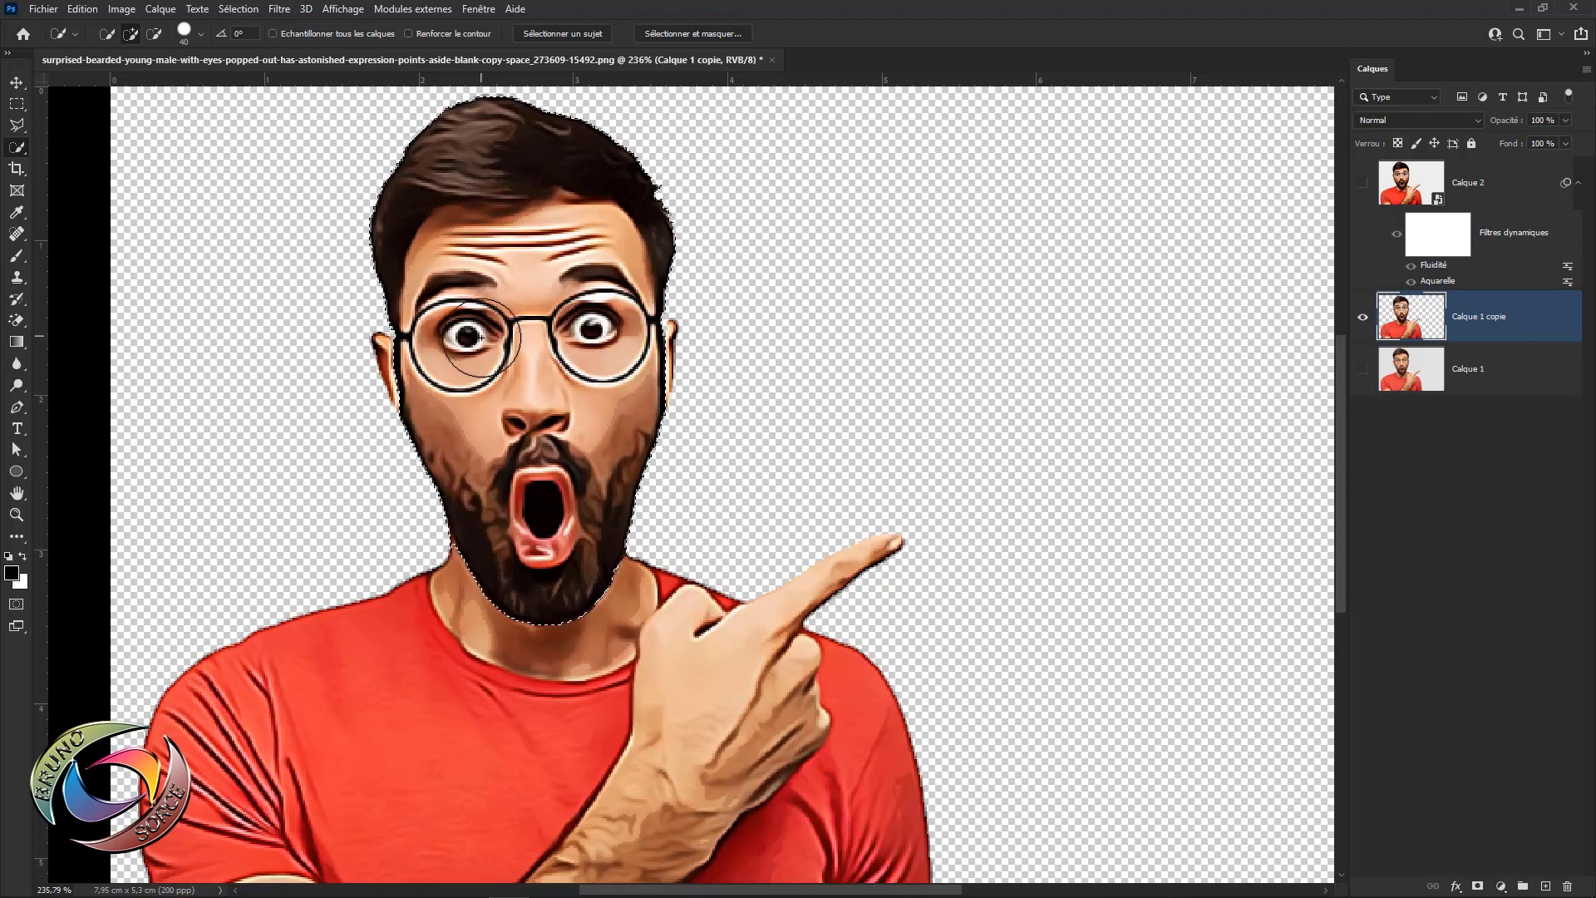
left_click(399, 341)
left_click(365, 359)
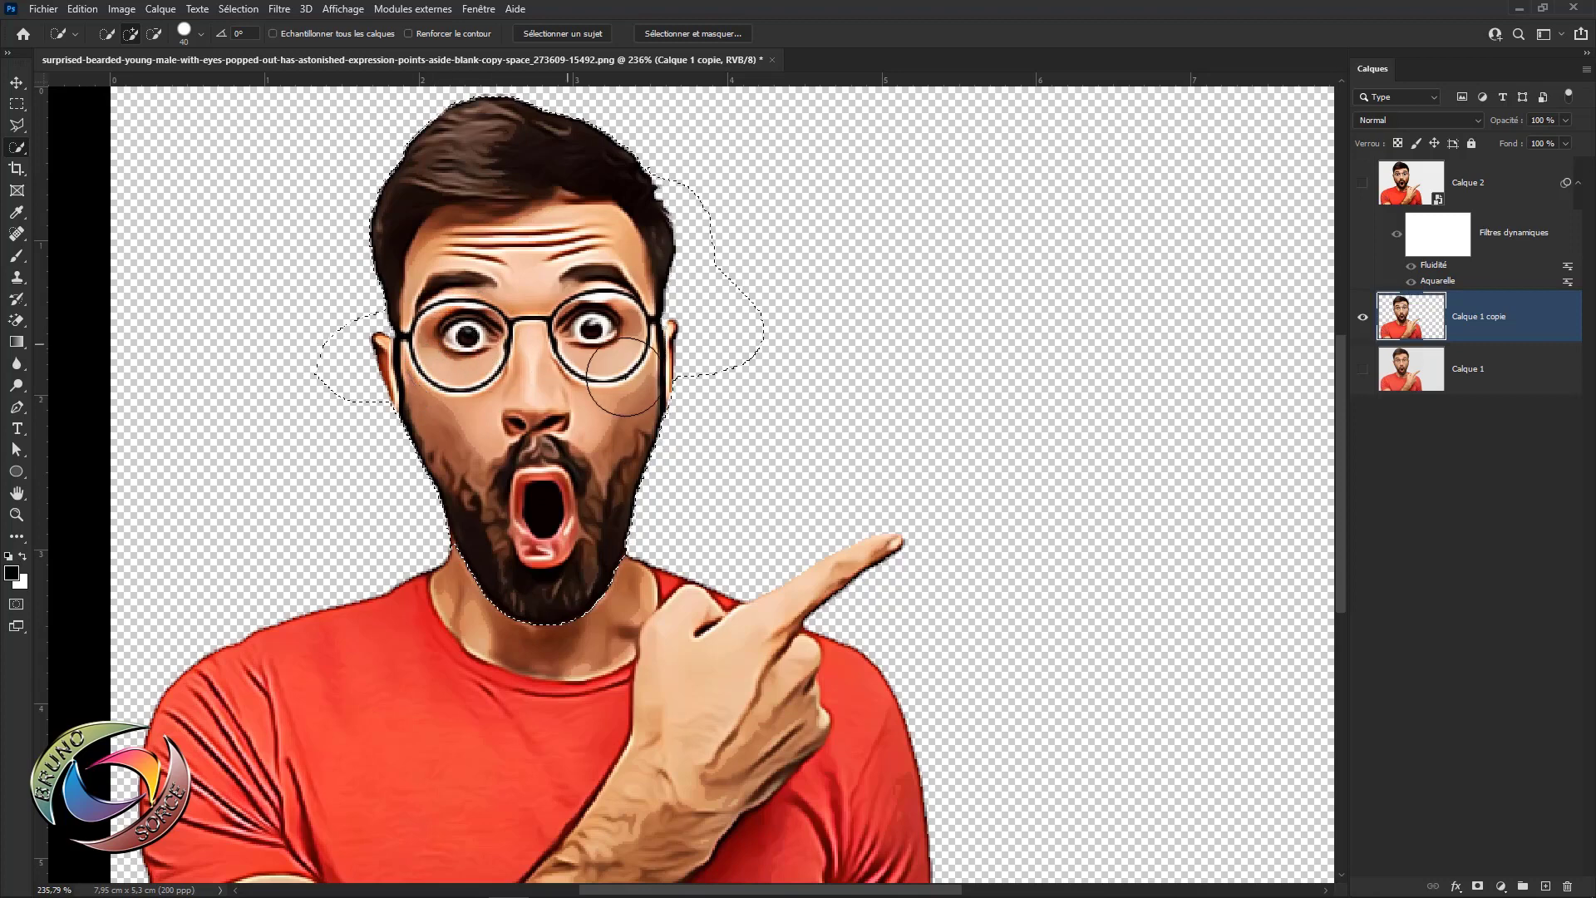
key("ctrl+z")
key("ctrl+z")
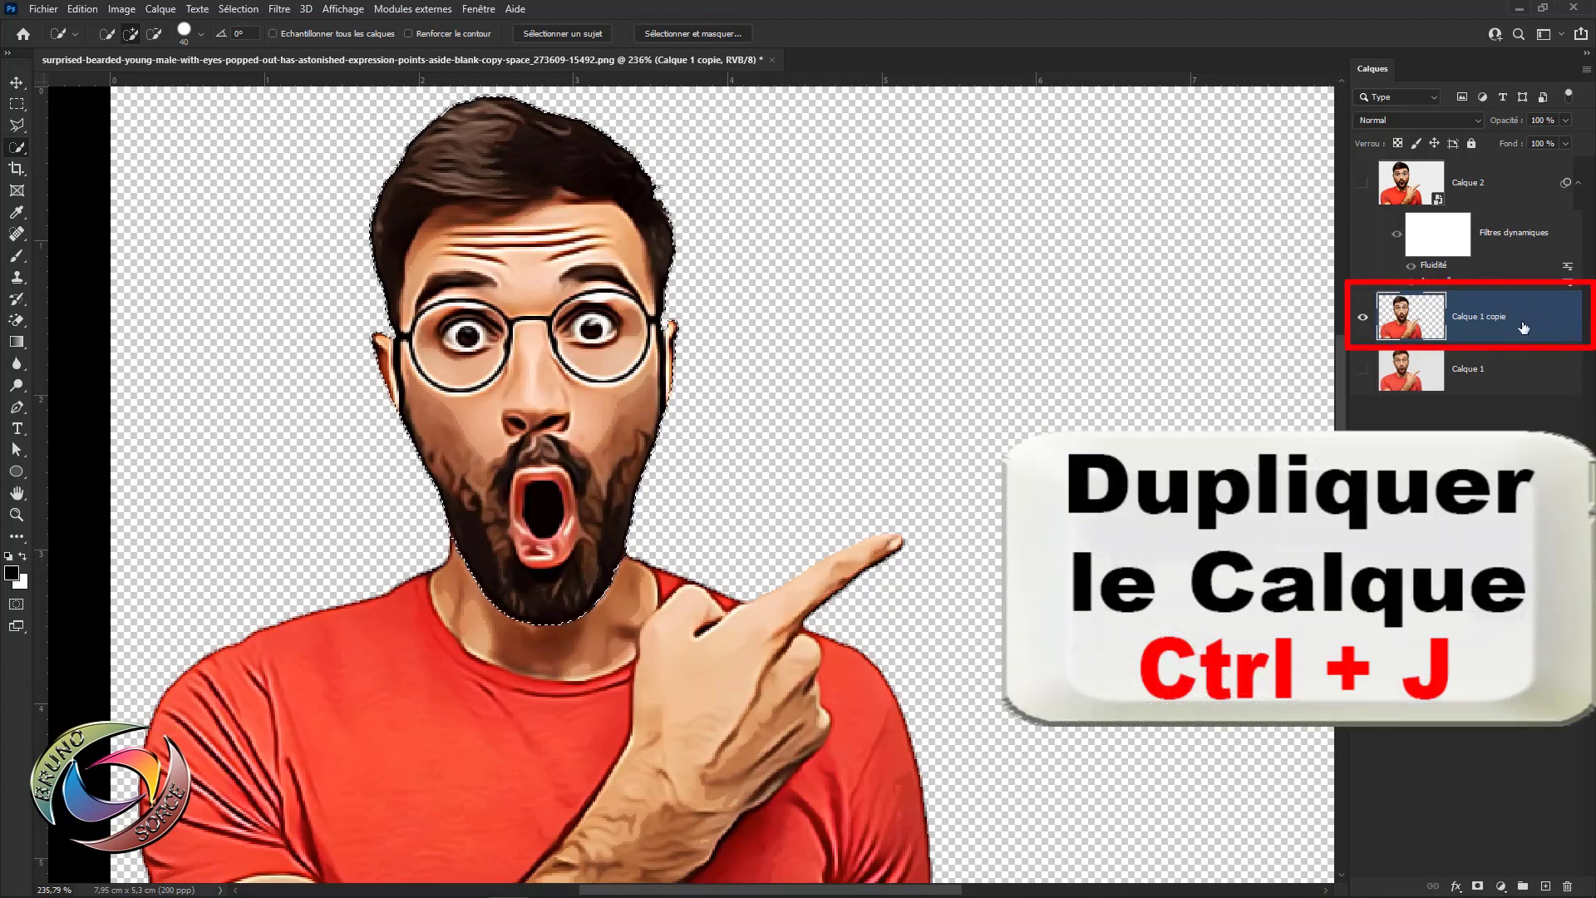
- Copy the selected head to its own layer and erase it from Calque 1 copie with the standard Eraser inside the selection
key("ctrl+j")
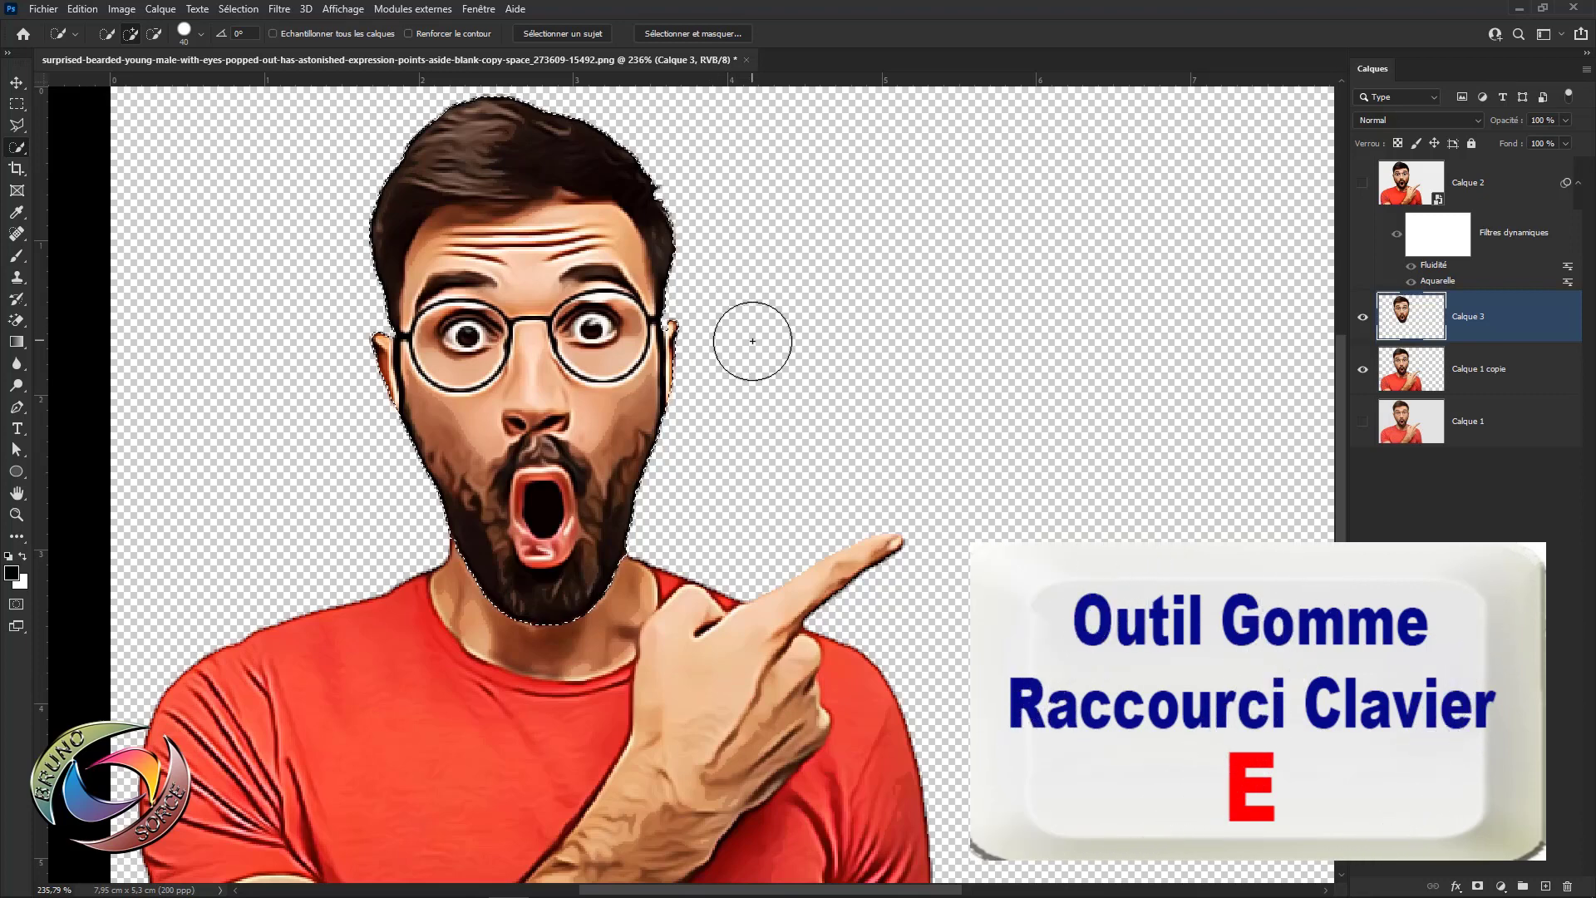
key("e")
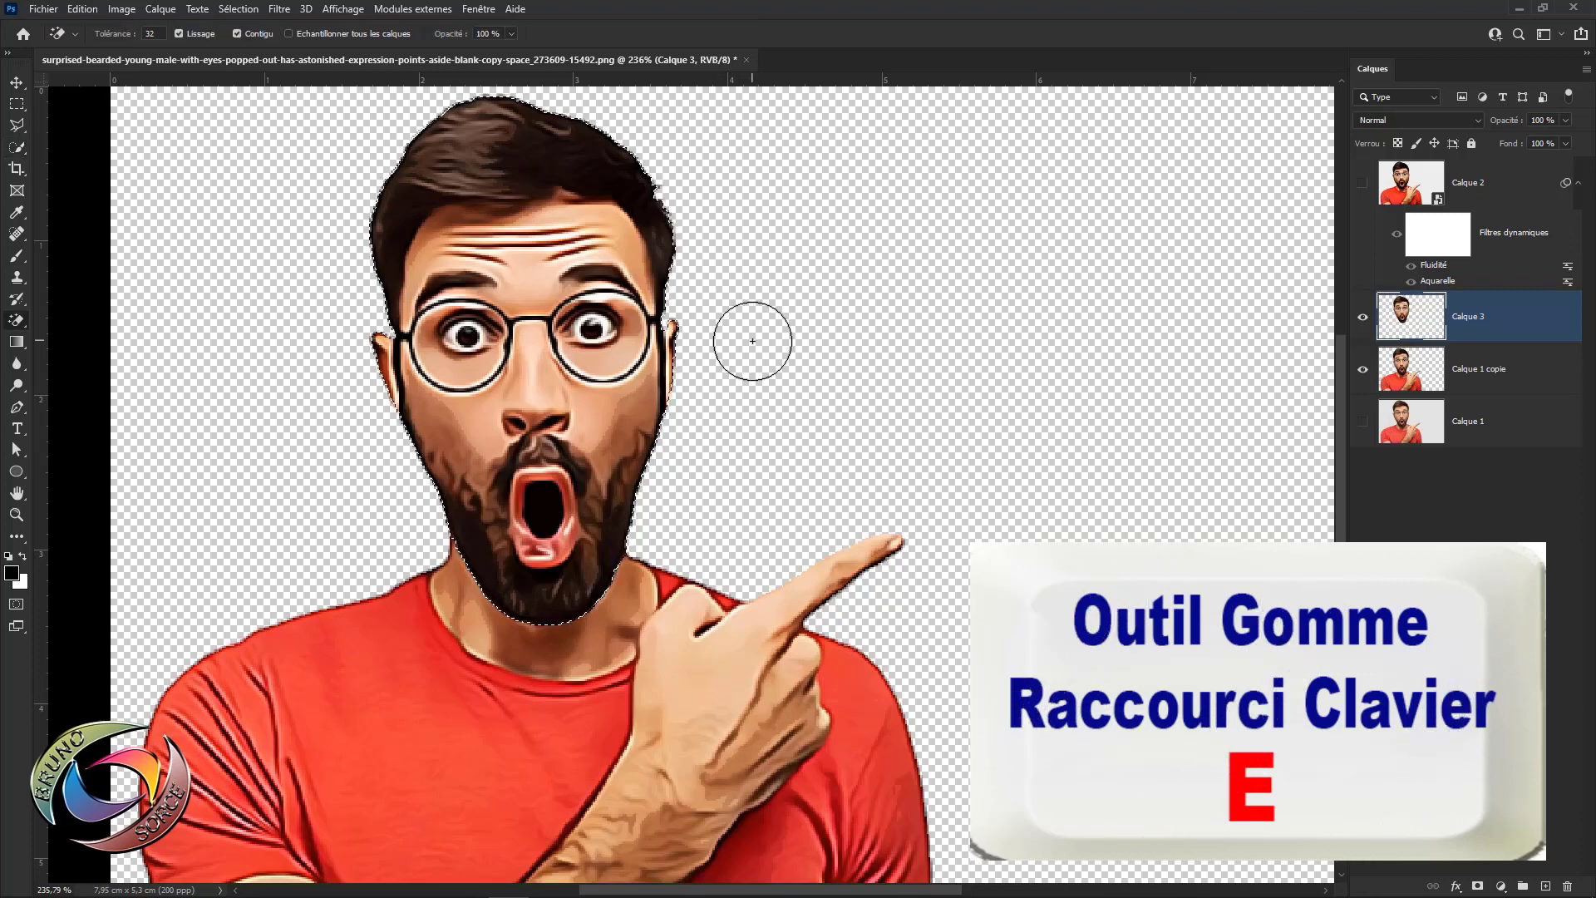
right_click(16, 323)
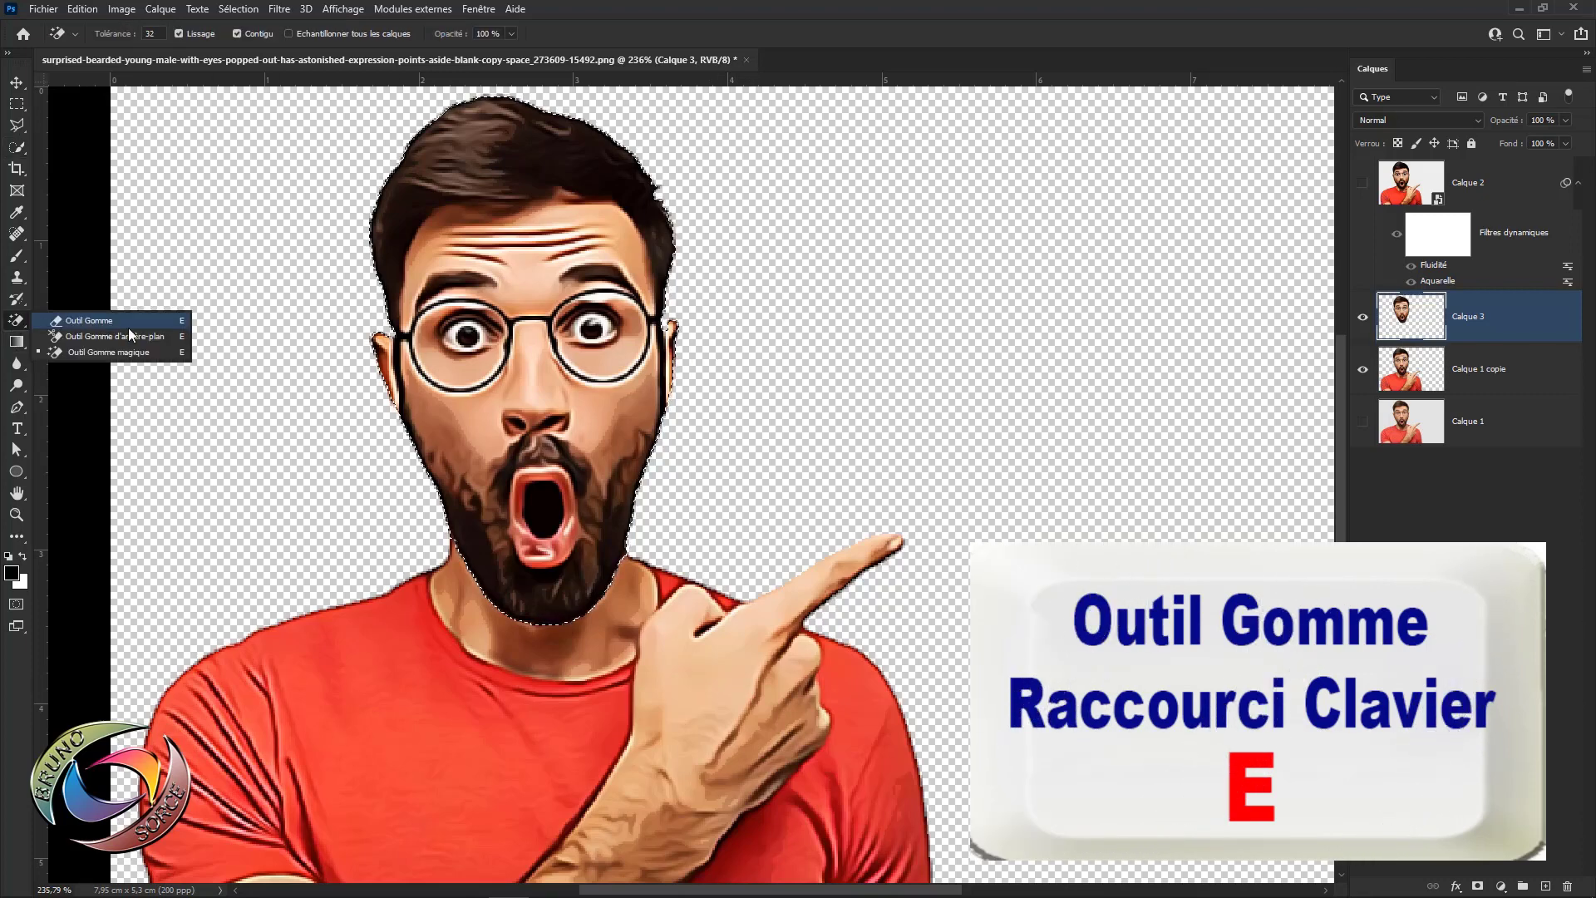
left_click(108, 321)
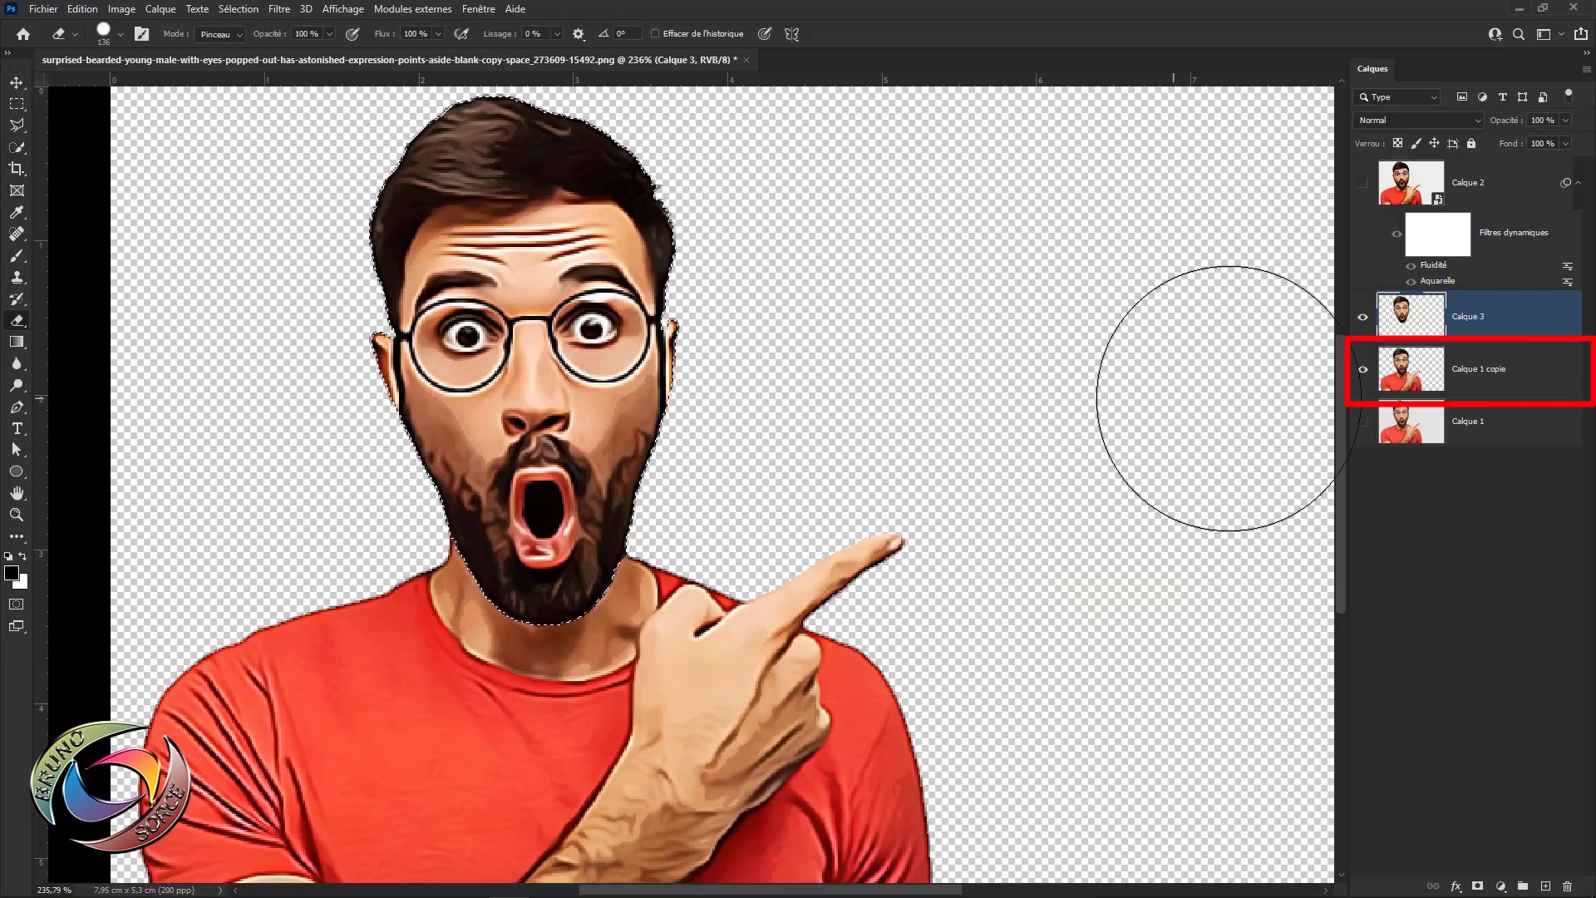
left_click(1530, 375)
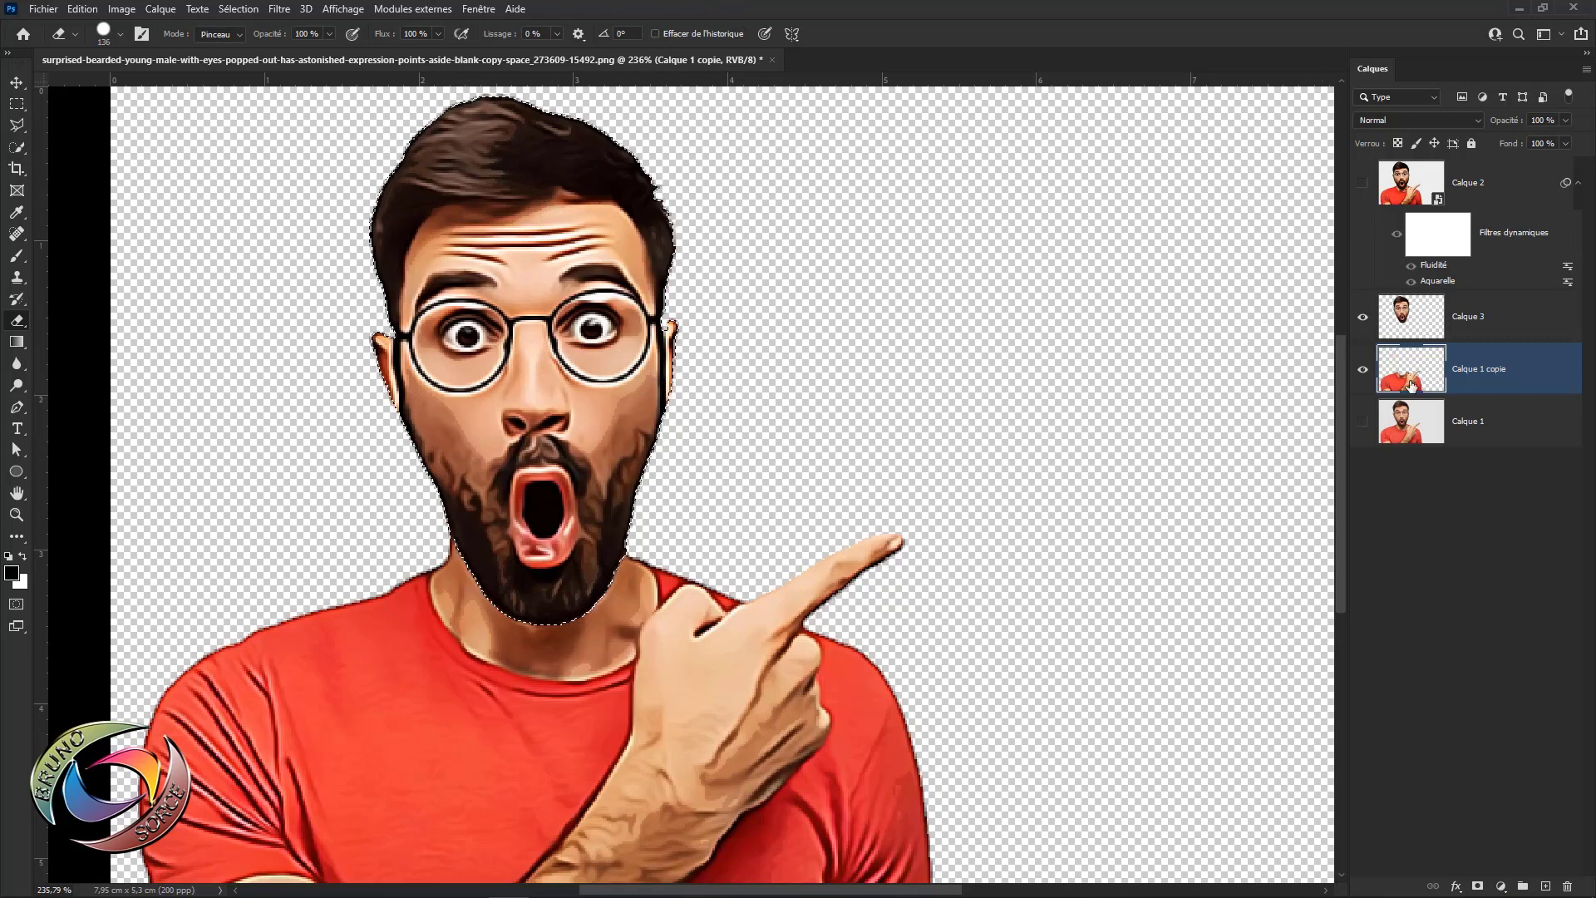
- With Calque 3 temporarily hidden, deselect and erase the leftover outline of the head on Calque 1 copie
left_click(1364, 319)
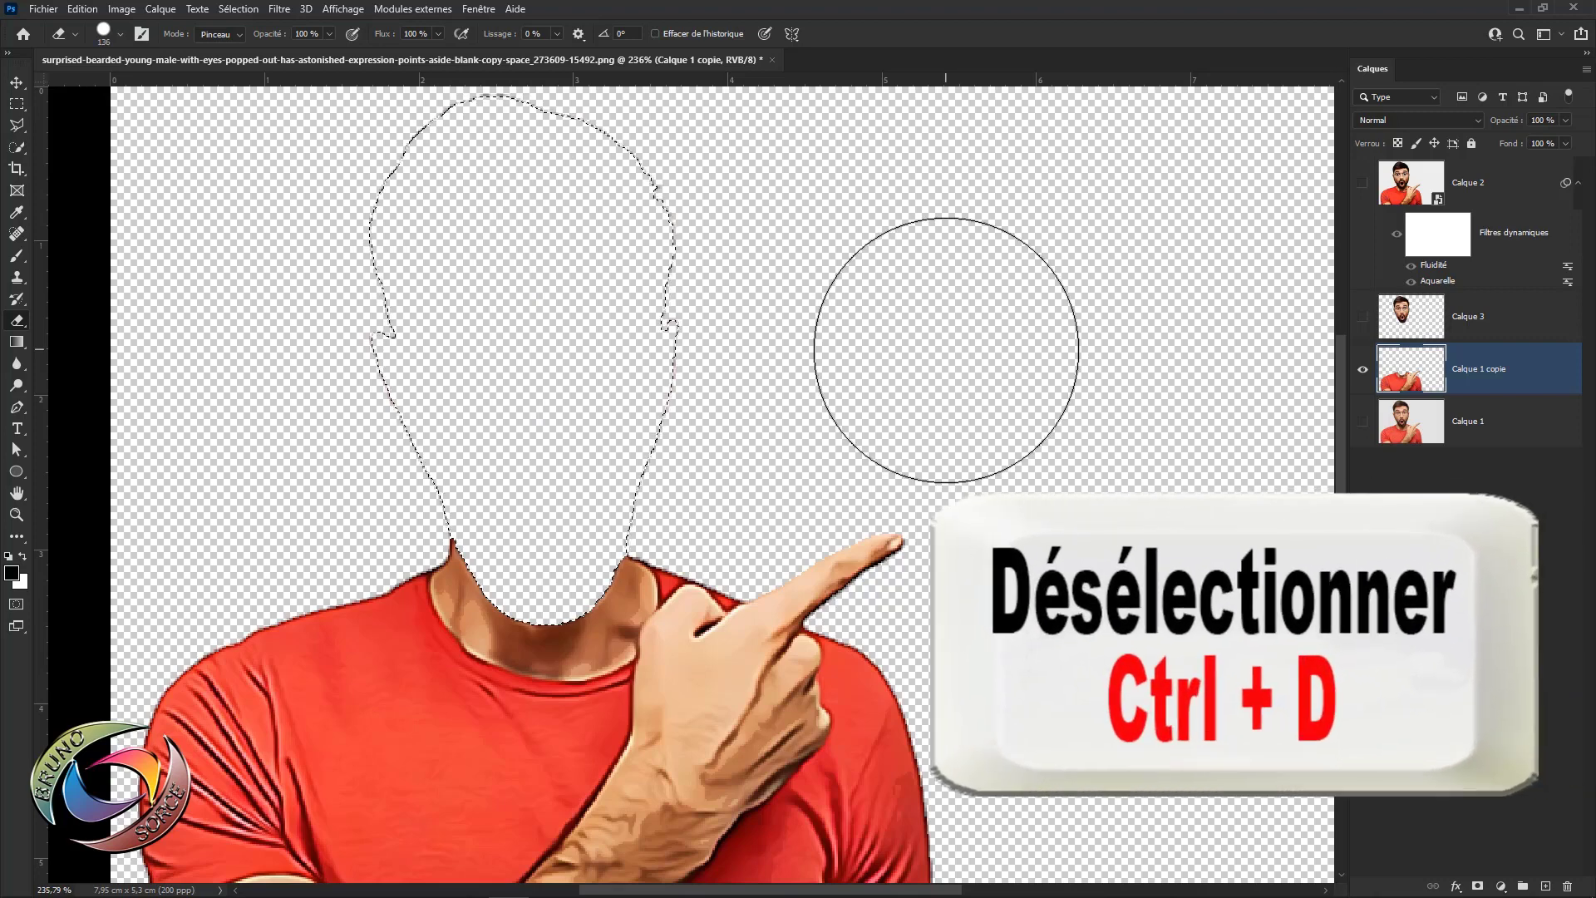
key("ctrl+d")
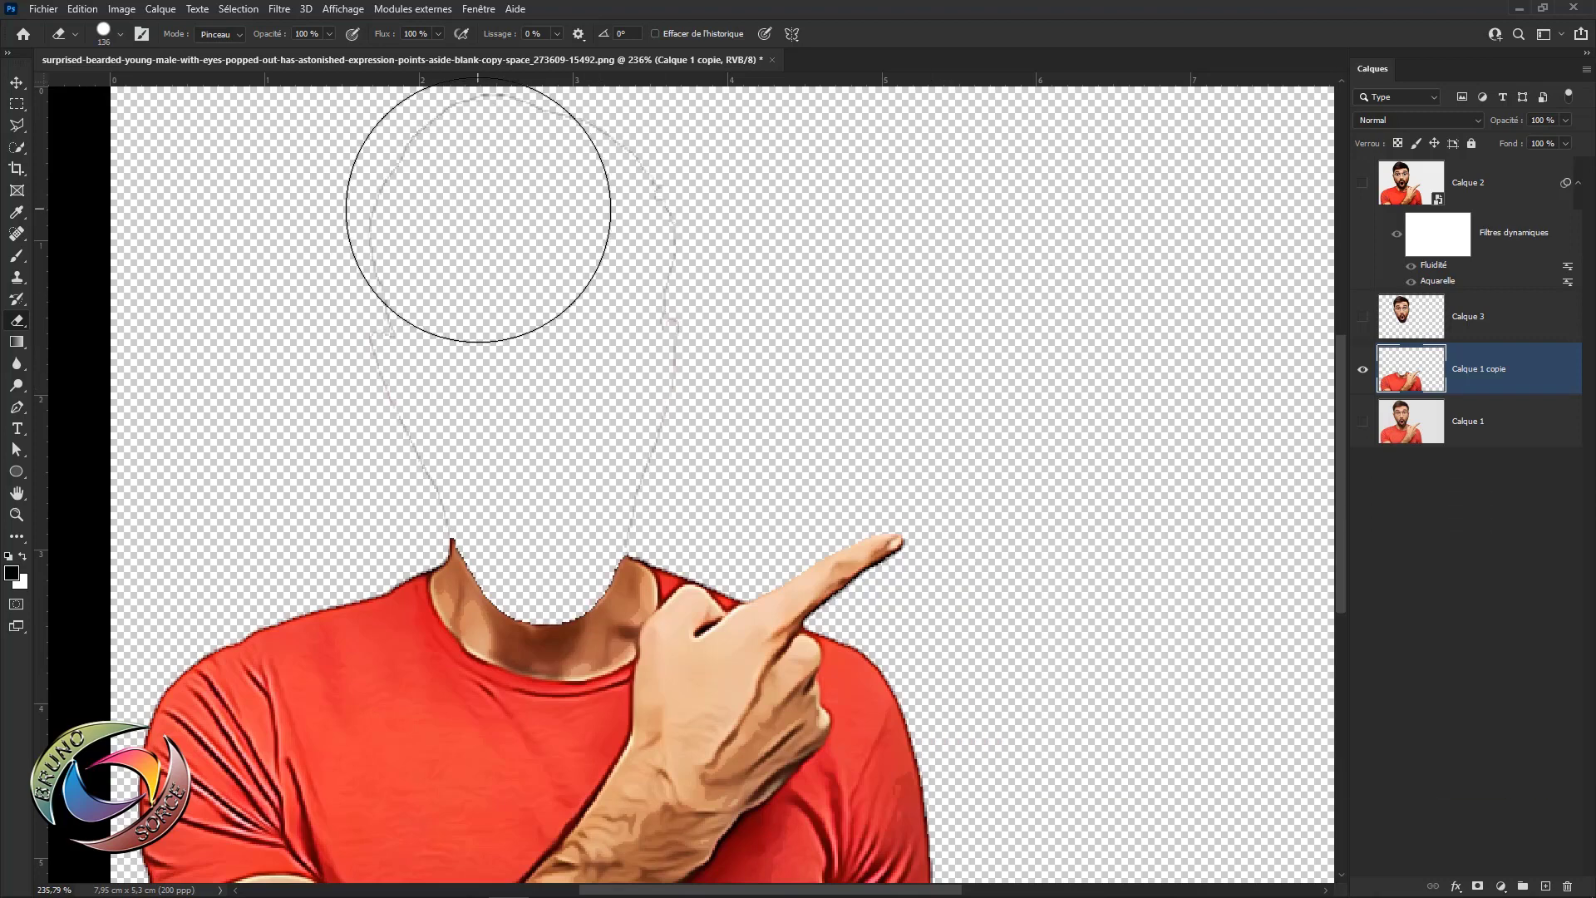
mouse_move(477, 373)
left_mouse_down()
mouse_move(385, 384)
mouse_move(403, 196)
mouse_move(524, 198)
mouse_move(626, 279)
mouse_move(642, 420)
mouse_move(656, 350)
left_mouse_up()
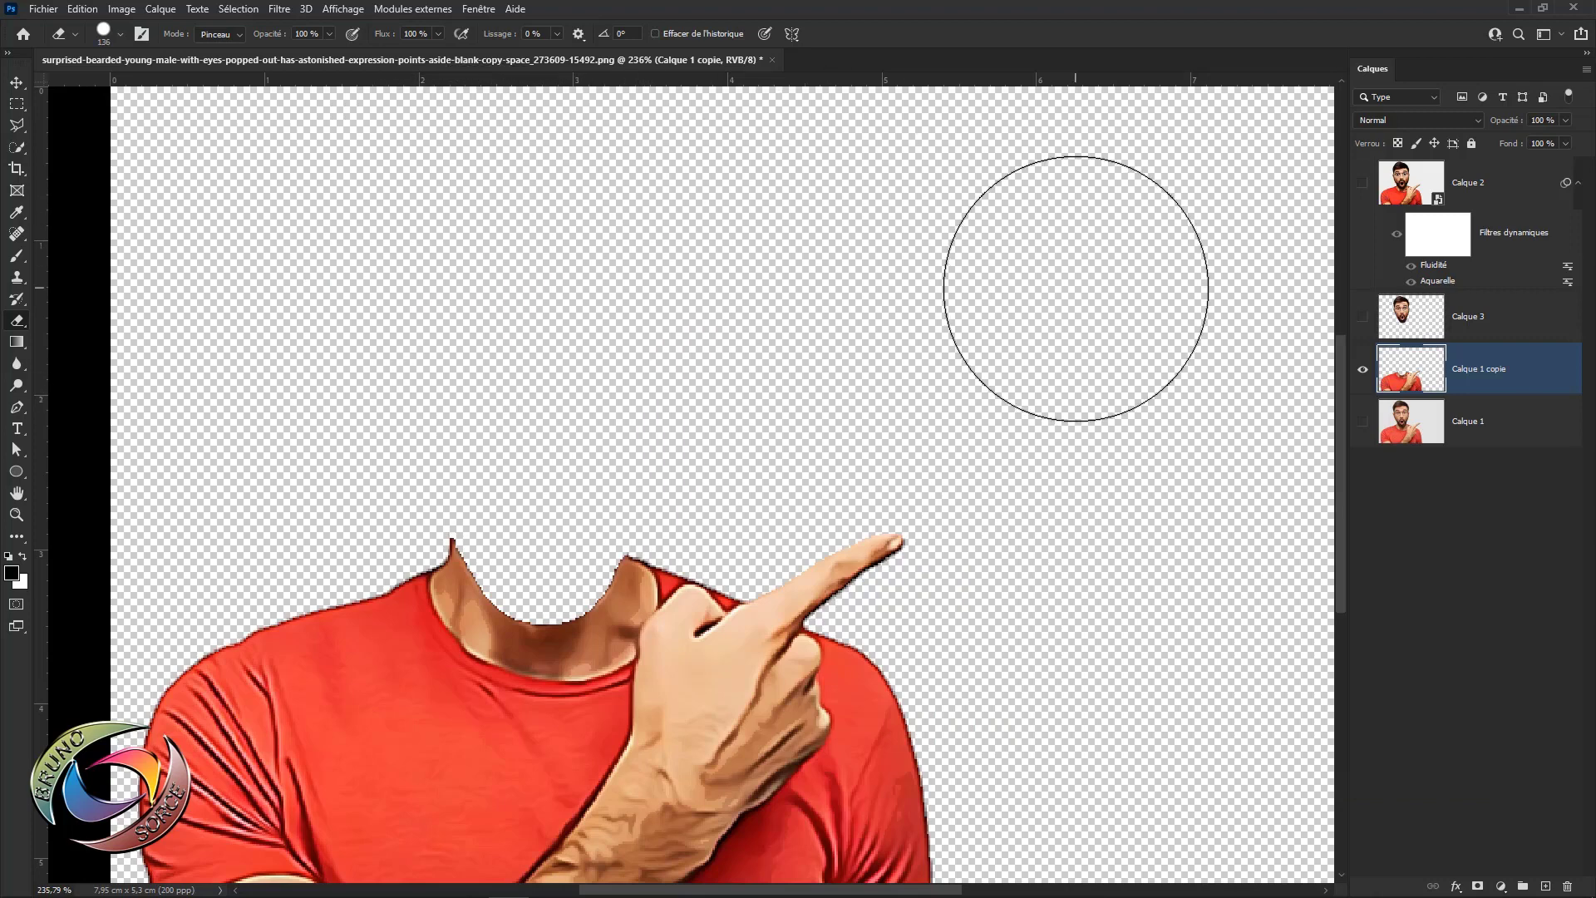
left_click(1363, 318)
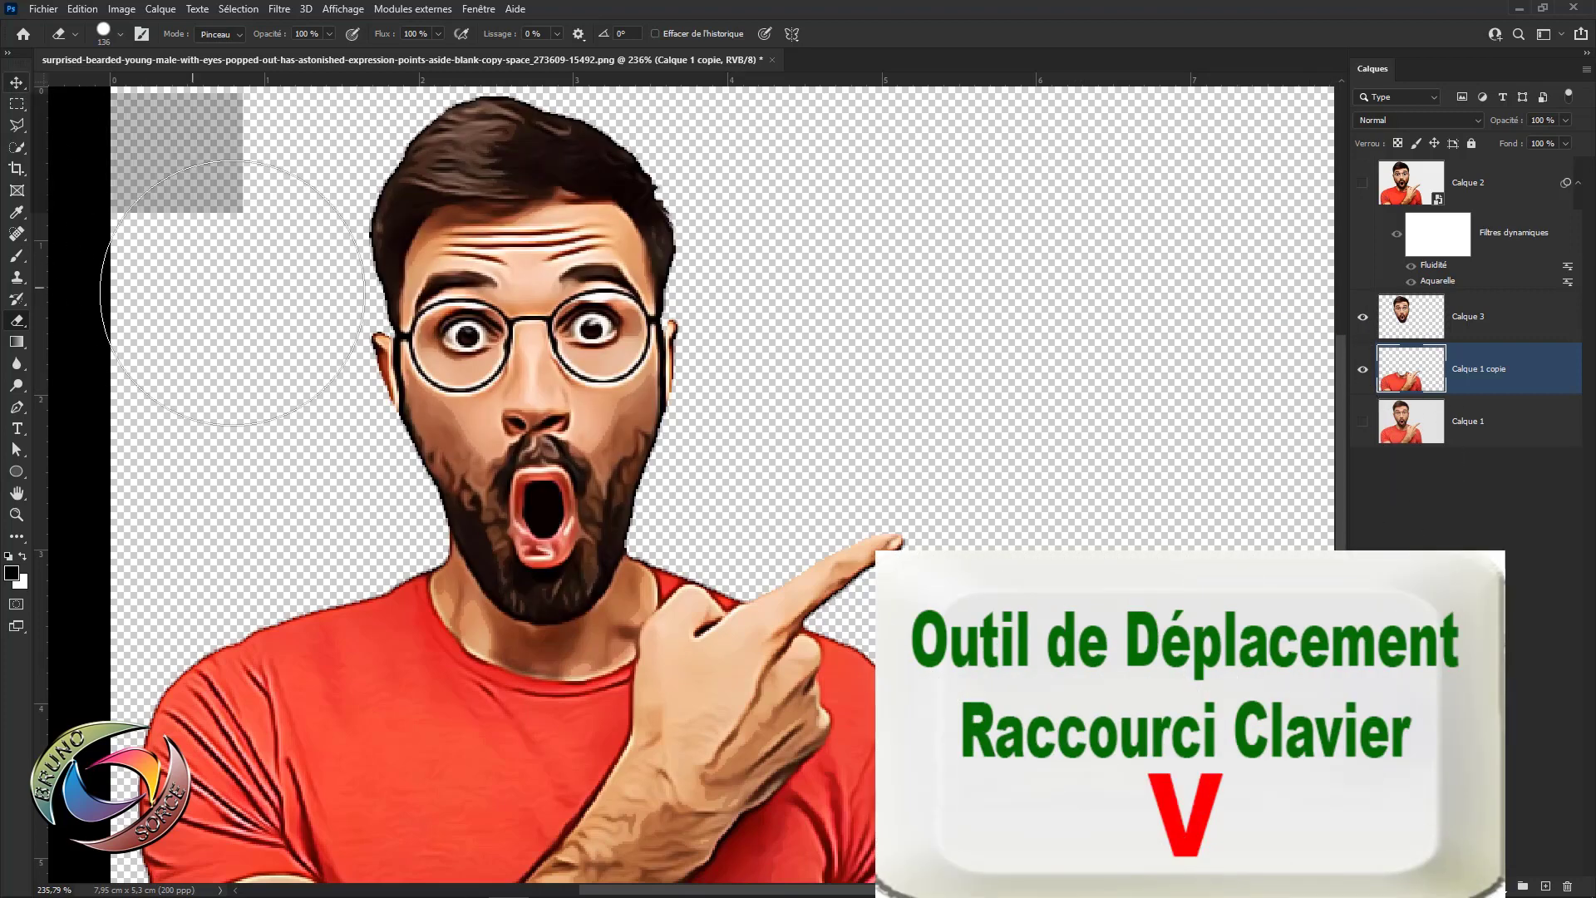
- Rotate the head on Calque 3 clockwise by about 22° and move it back over the neck
key("v")
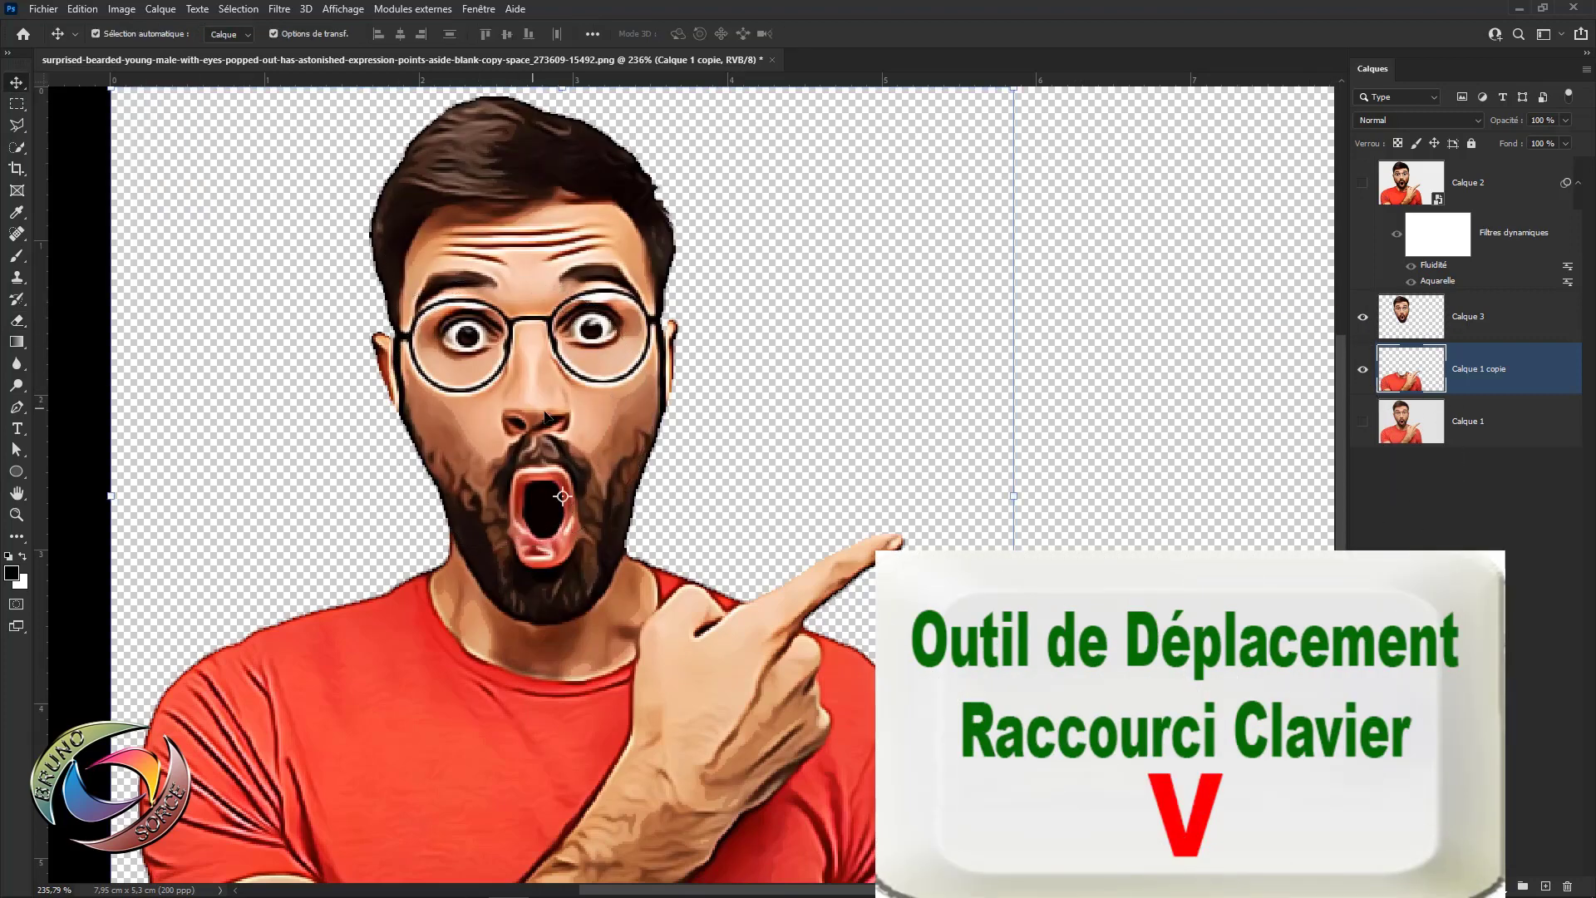
scroll(674, 437, "down", 3)
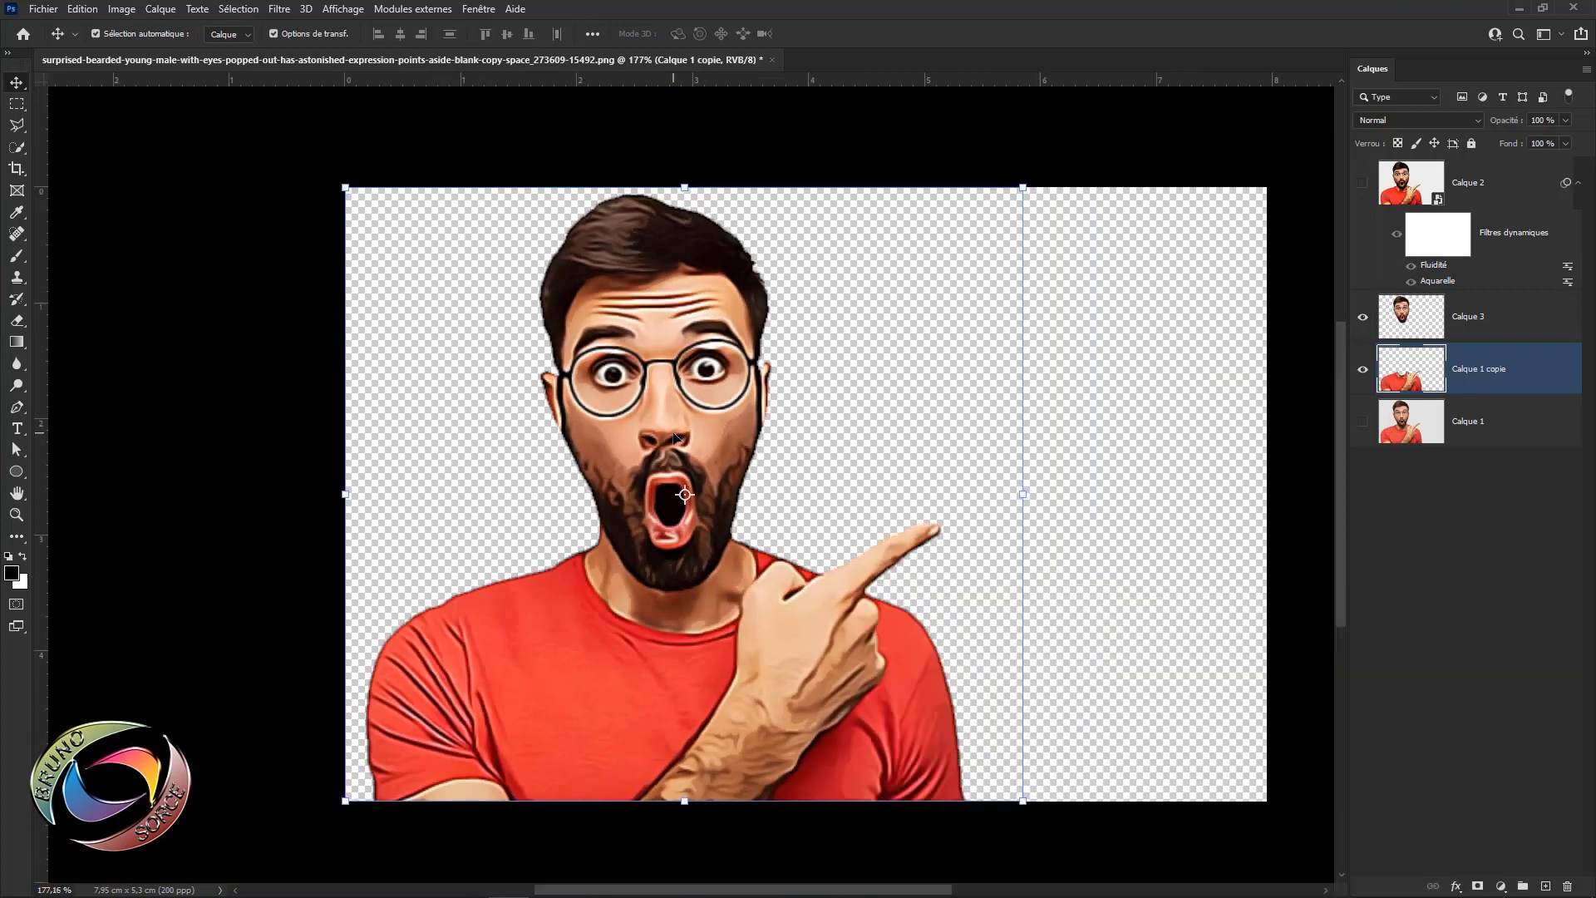
left_click(1471, 326)
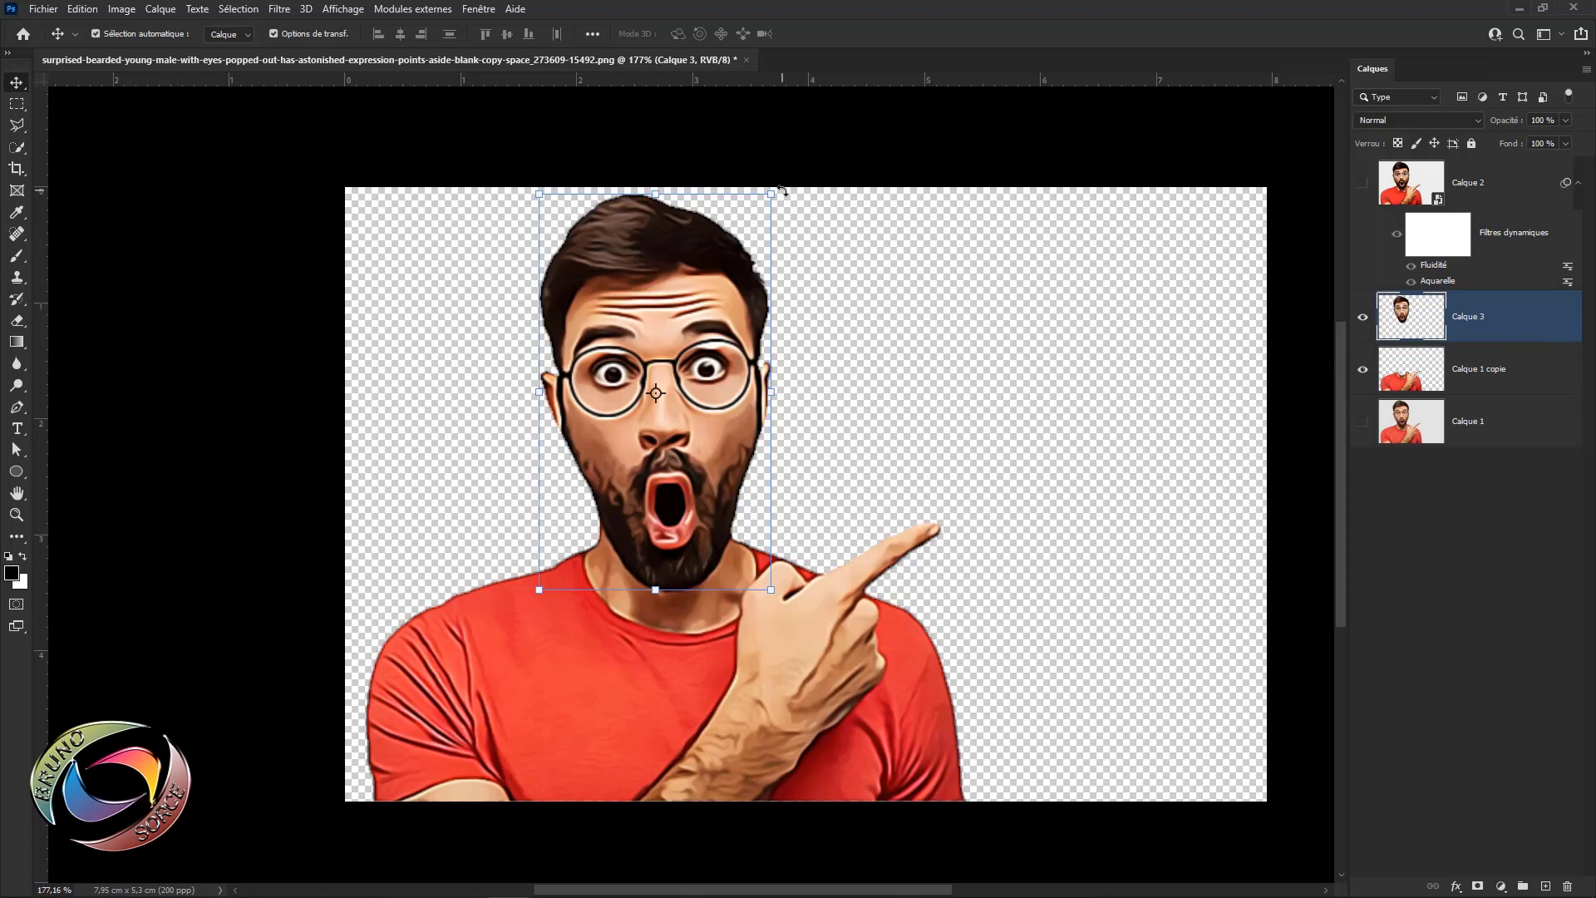
left_click_drag(781, 190, 836, 263)
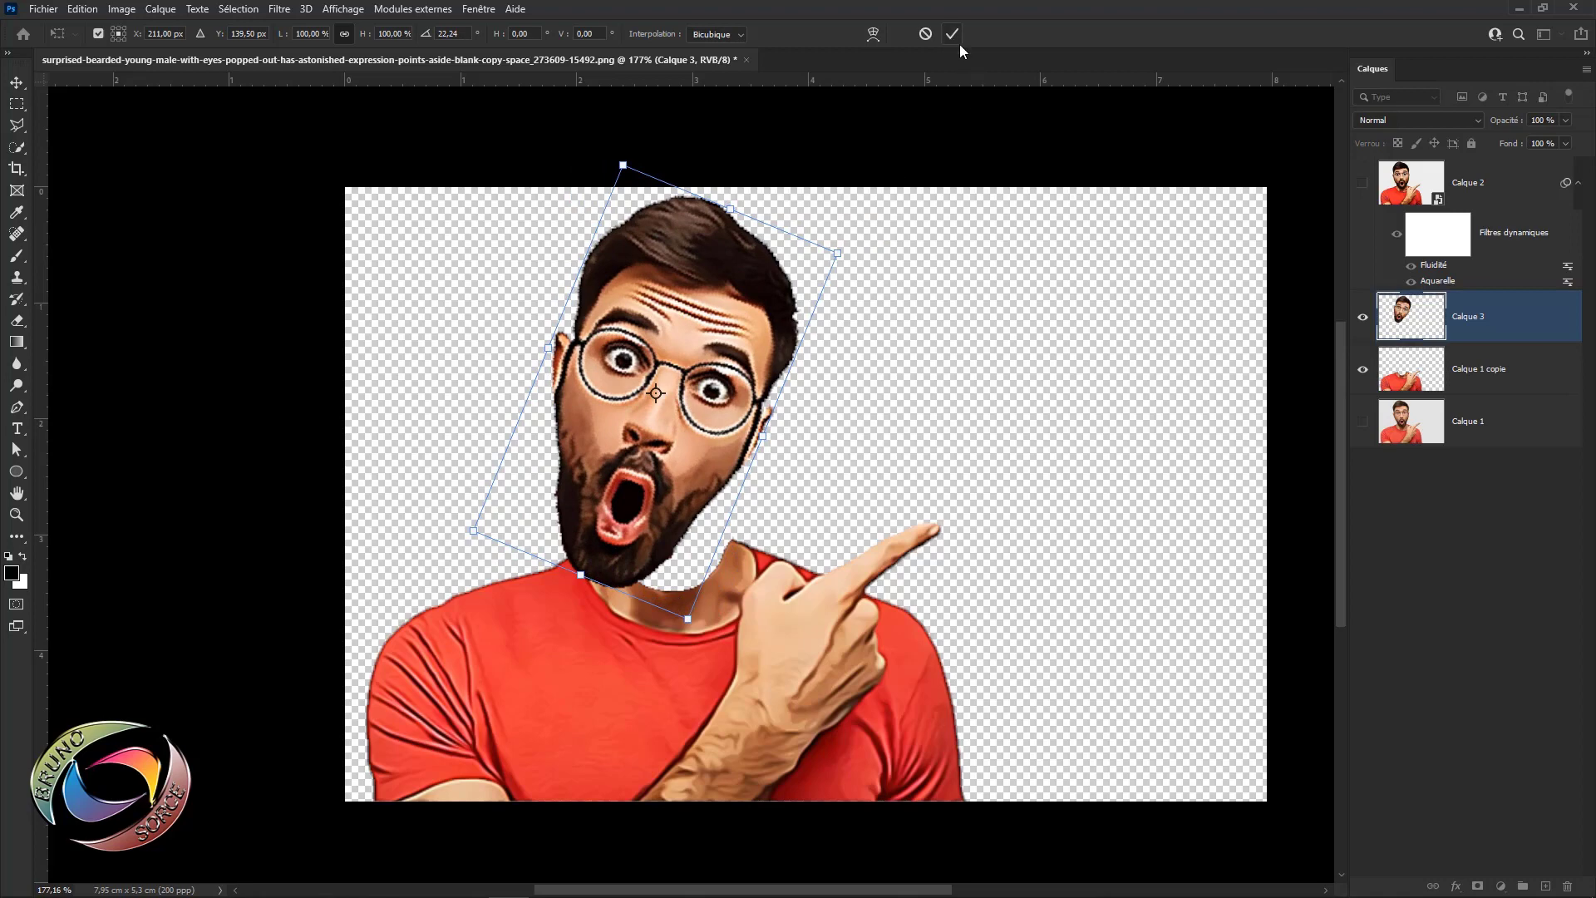
key("Return")
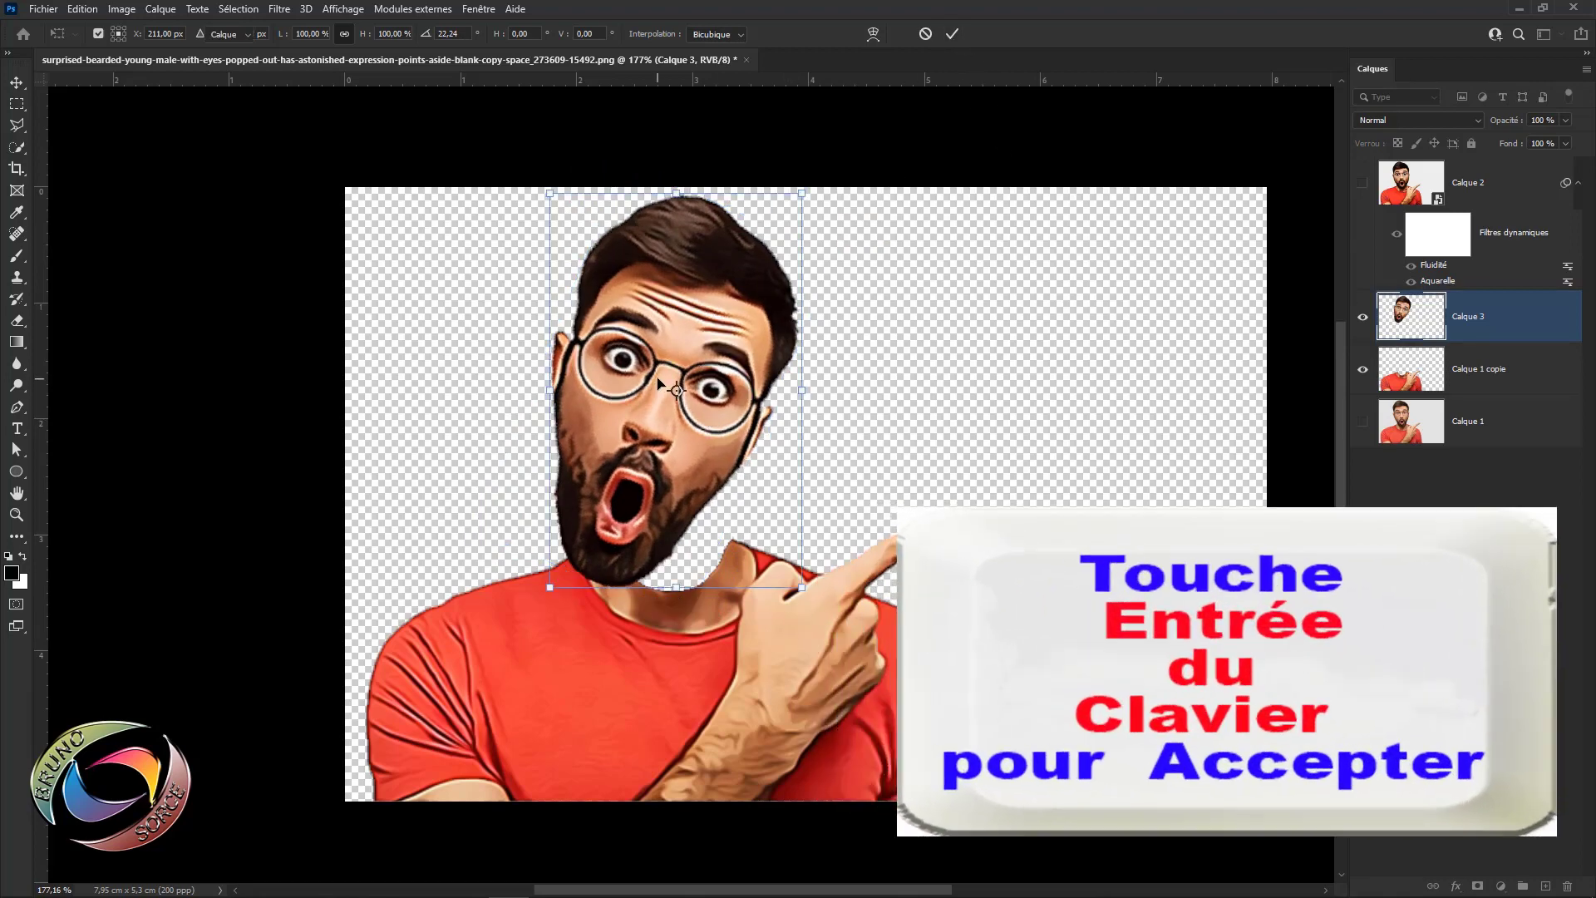
left_click_drag(668, 336, 722, 348)
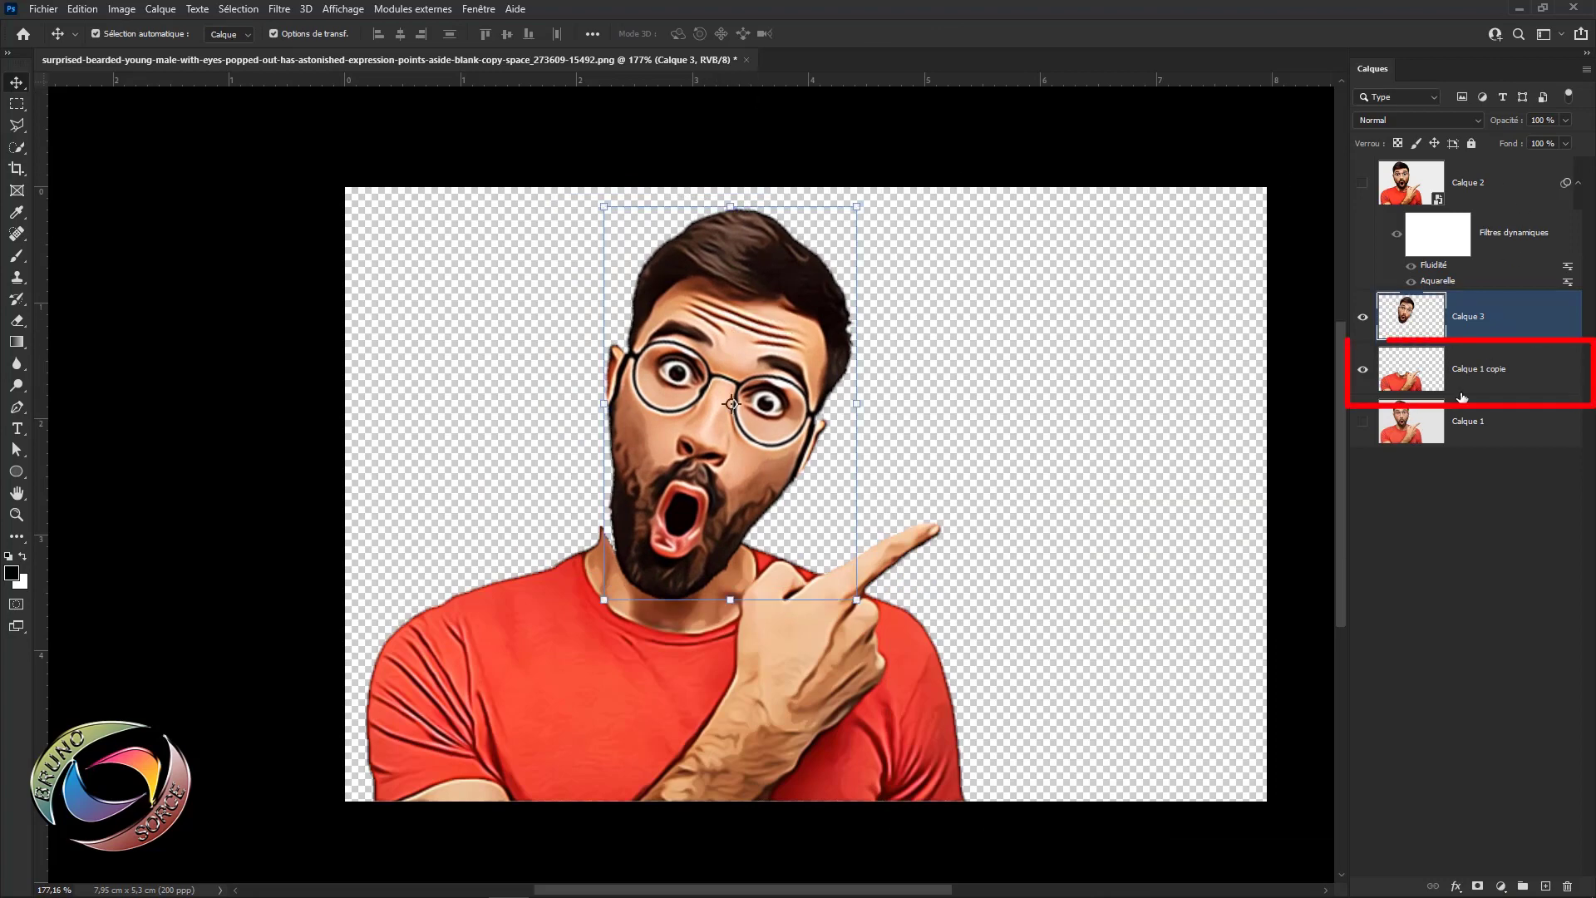
- Scale the body on Calque 1 copie to about 58 % around its centre and move it down under the head
left_click(1534, 381)
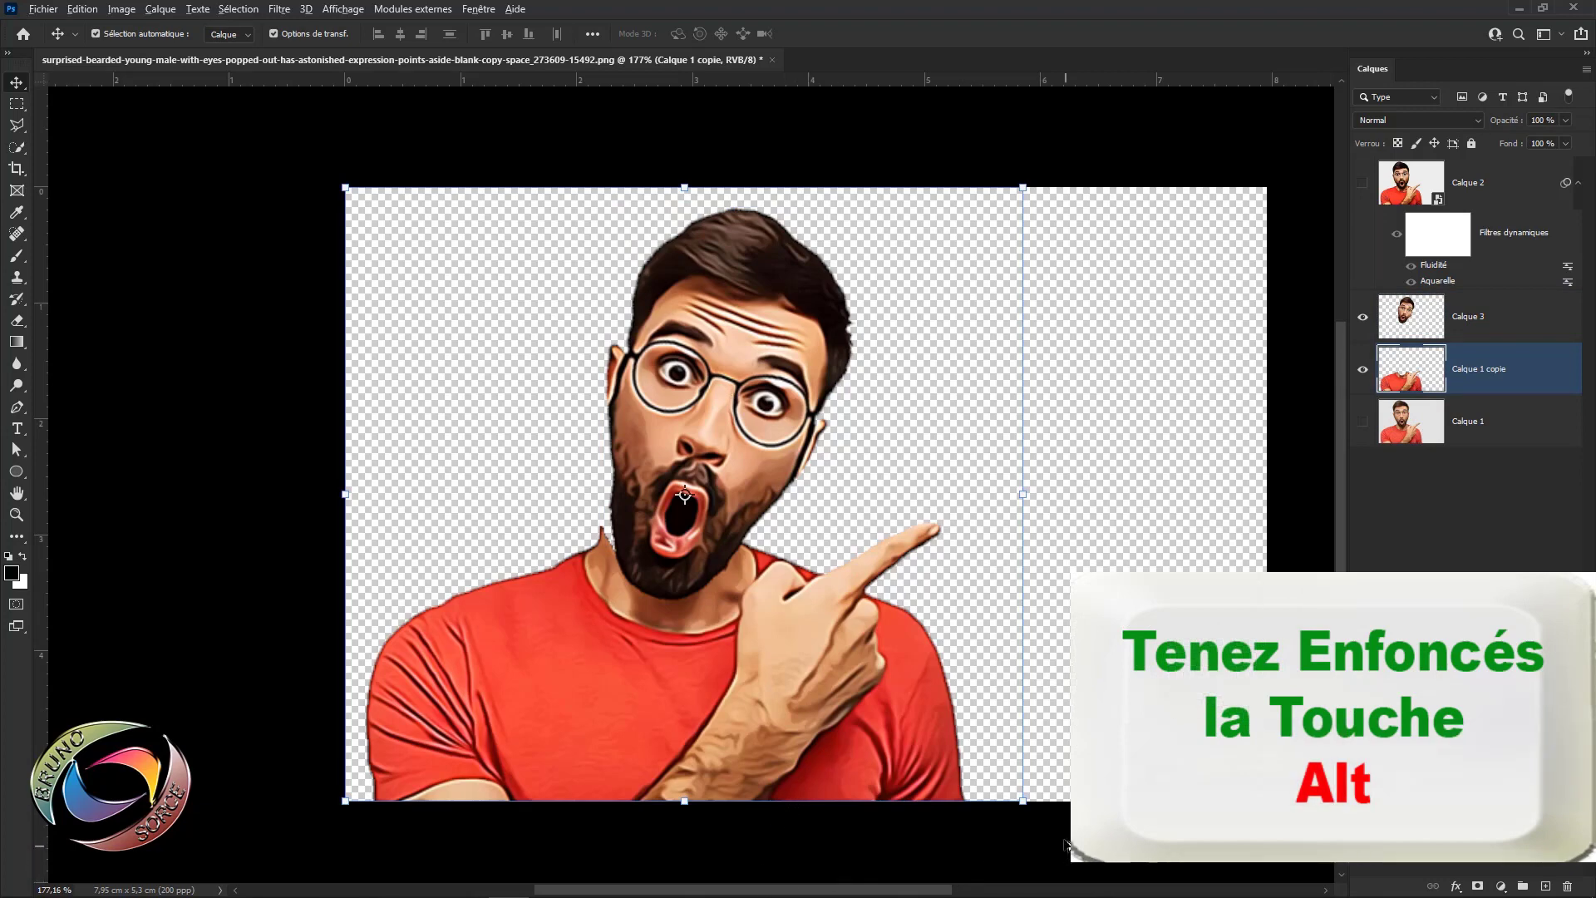
left_click_drag(1023, 798, 879, 672)
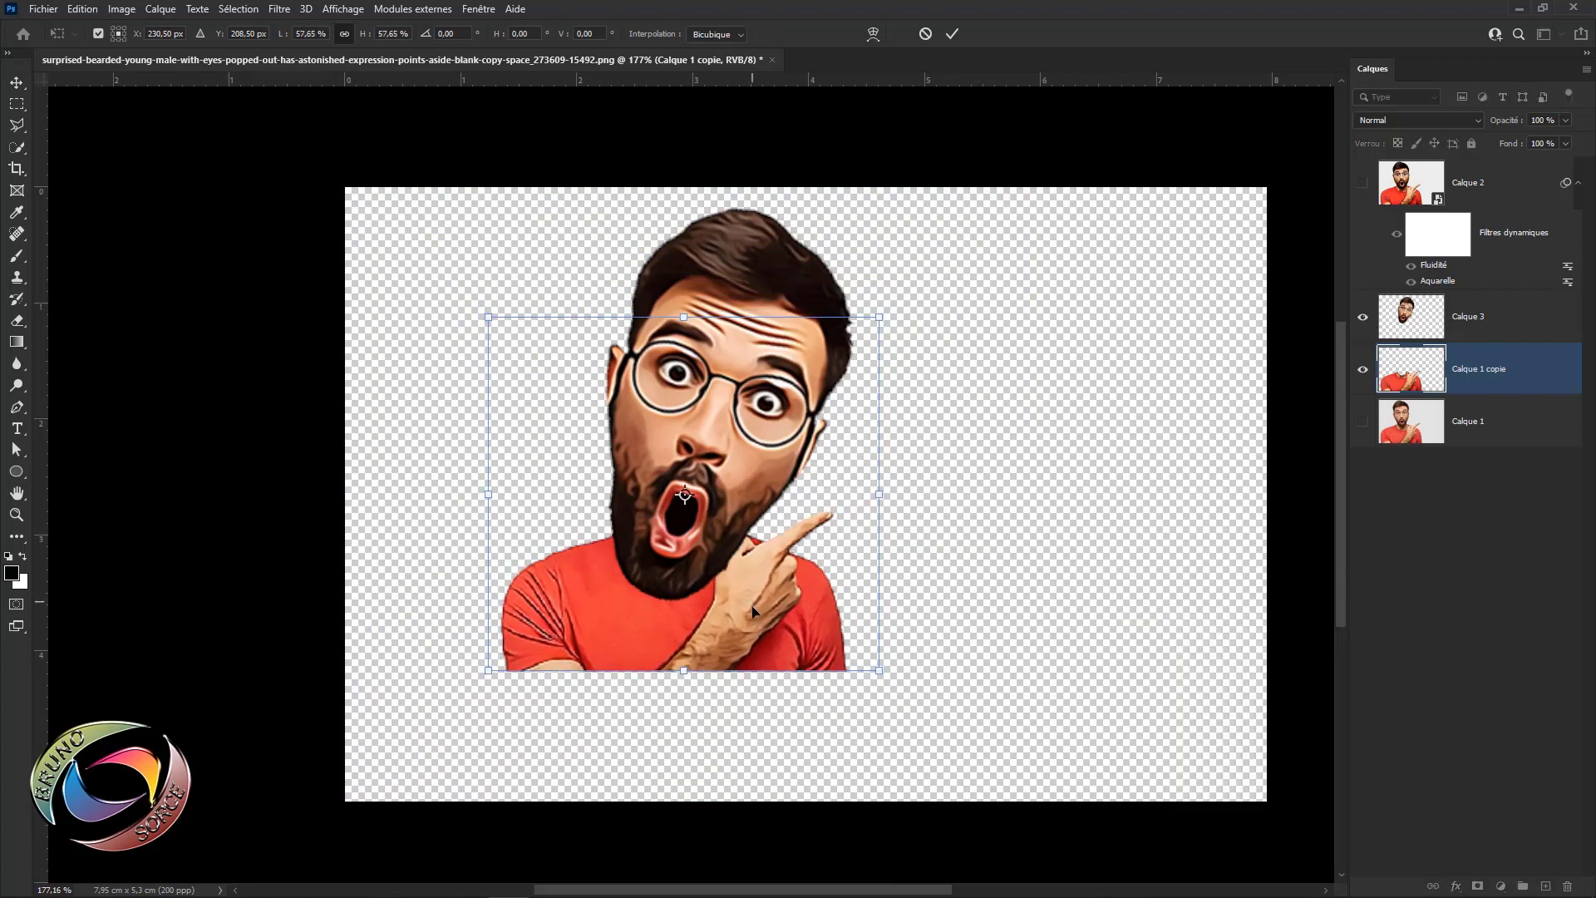
left_click_drag(752, 610, 744, 649)
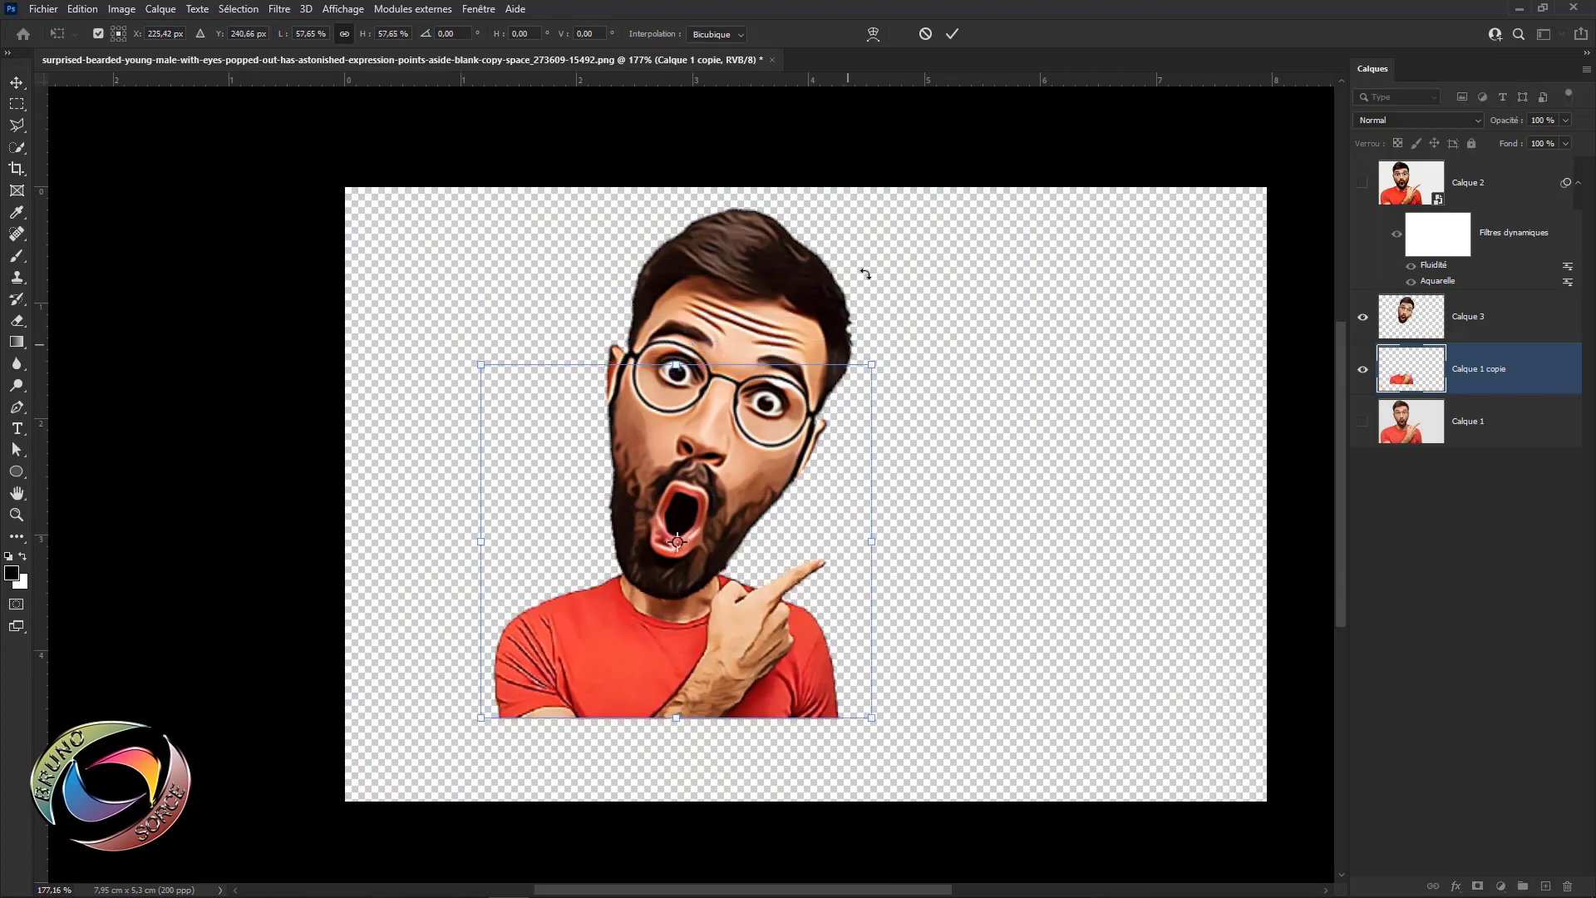
left_click(953, 35)
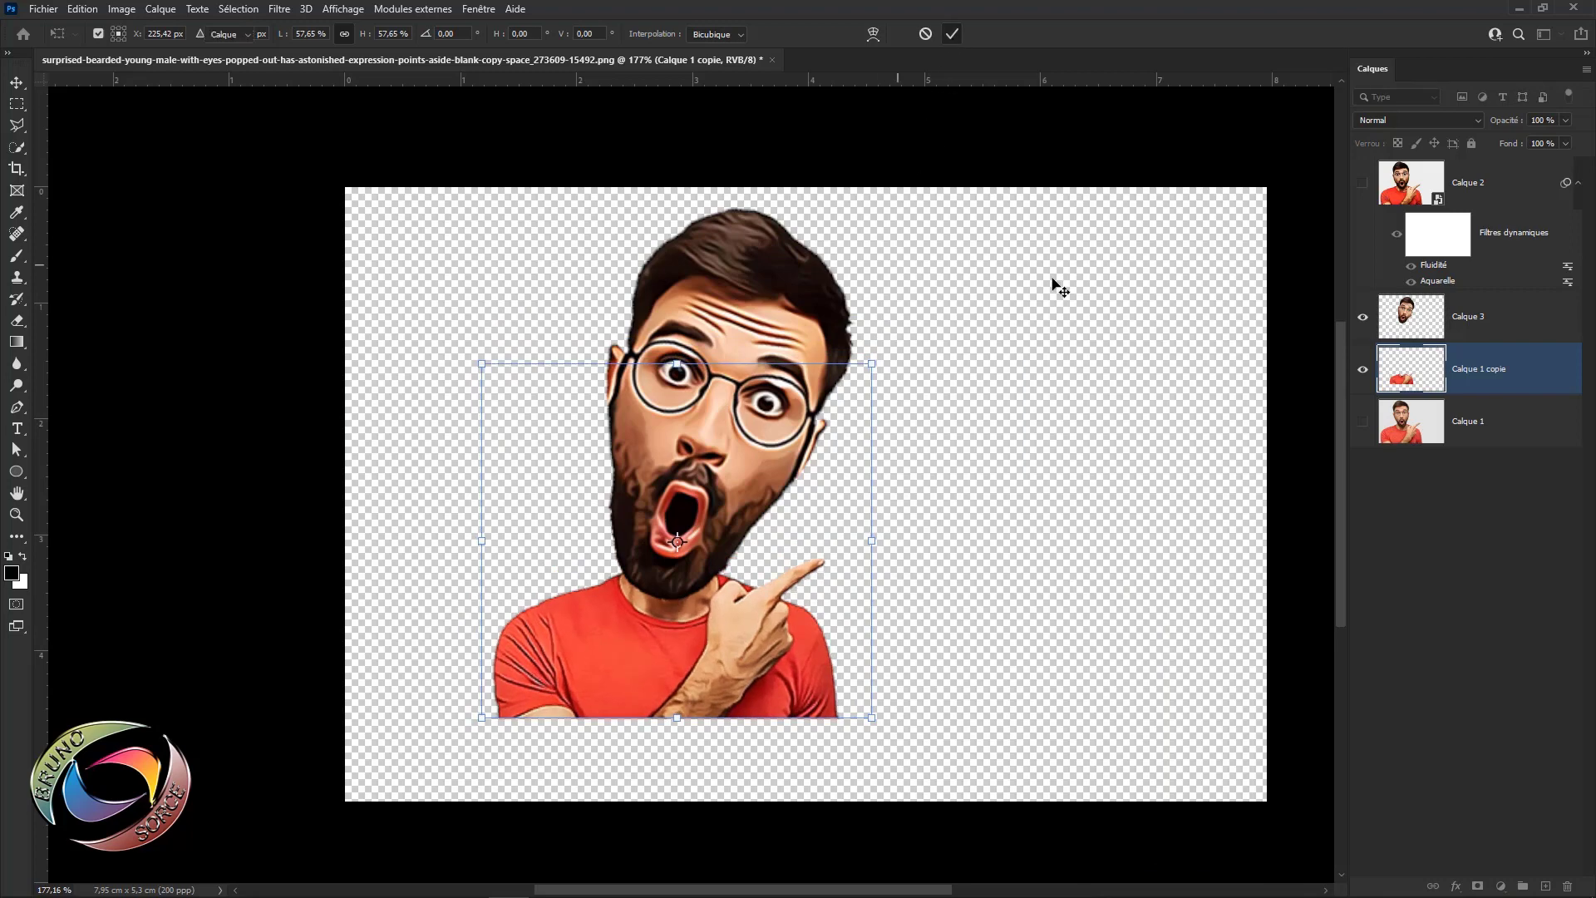
- Squash the head on Calque 3 from the top to about 85 % of its height, apply it and deselect the layer
left_click(1491, 323)
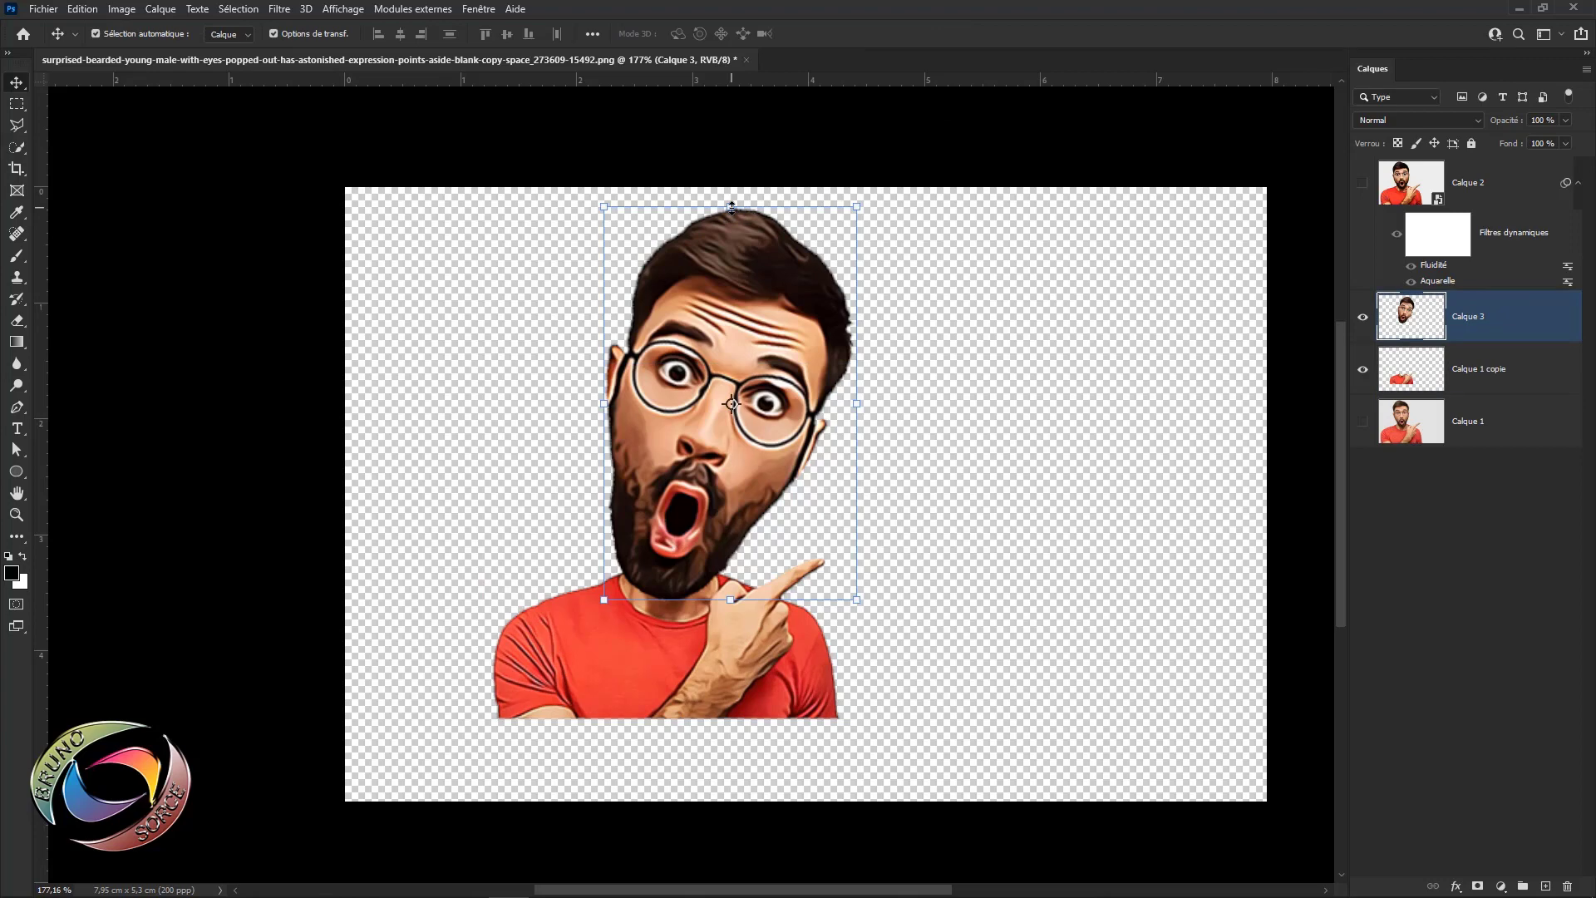
left_click_drag(731, 206, 731, 266)
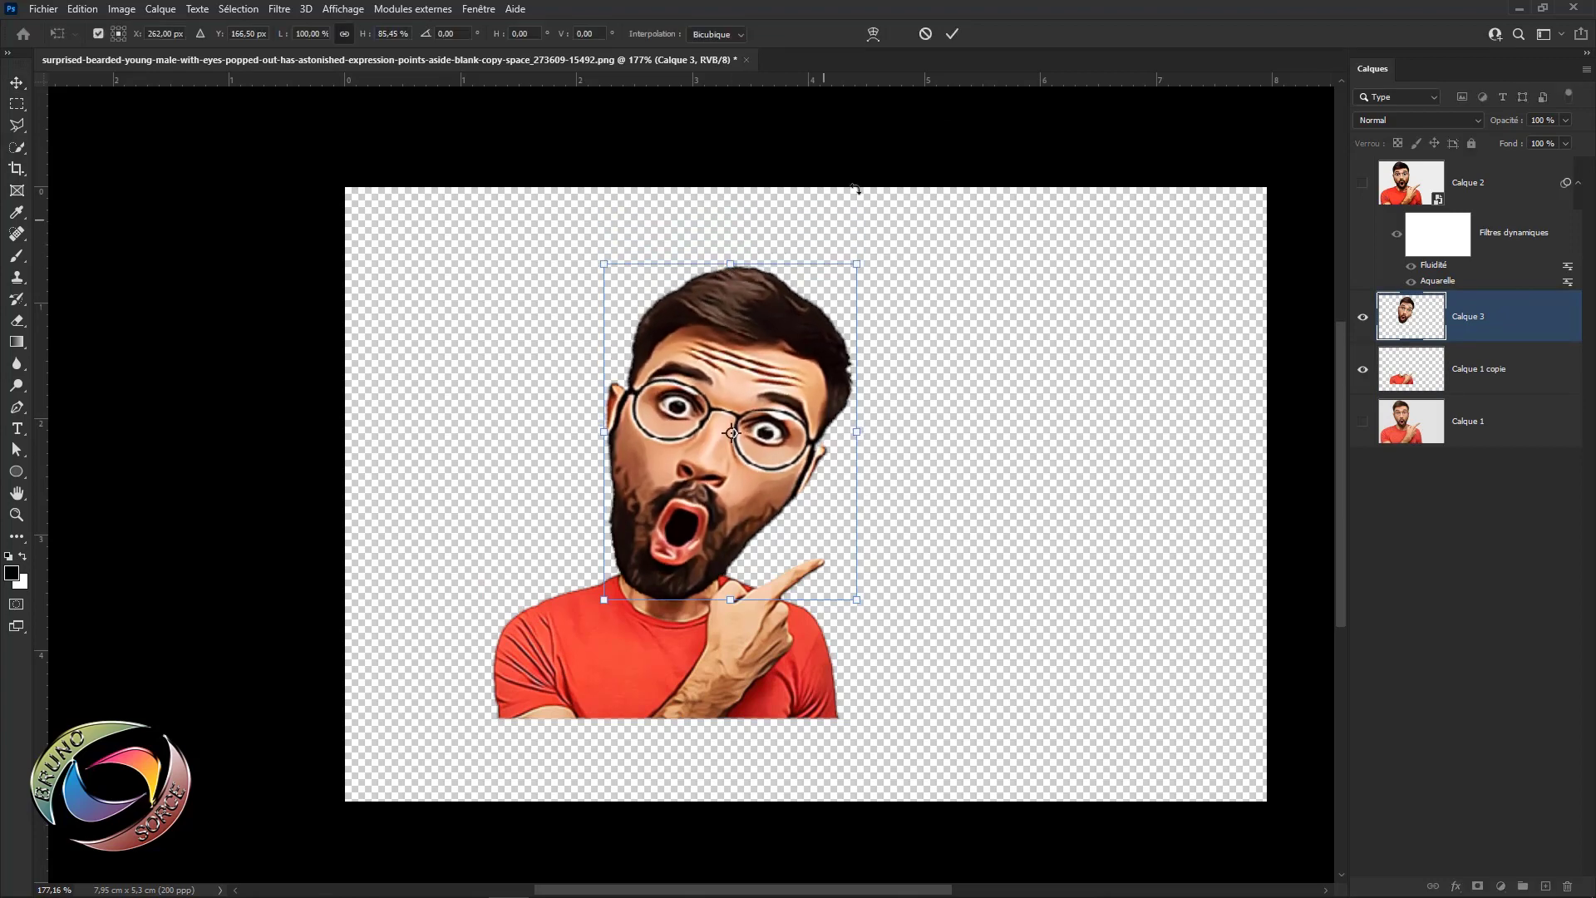
left_click(952, 35)
scroll(738, 449, "up", 2)
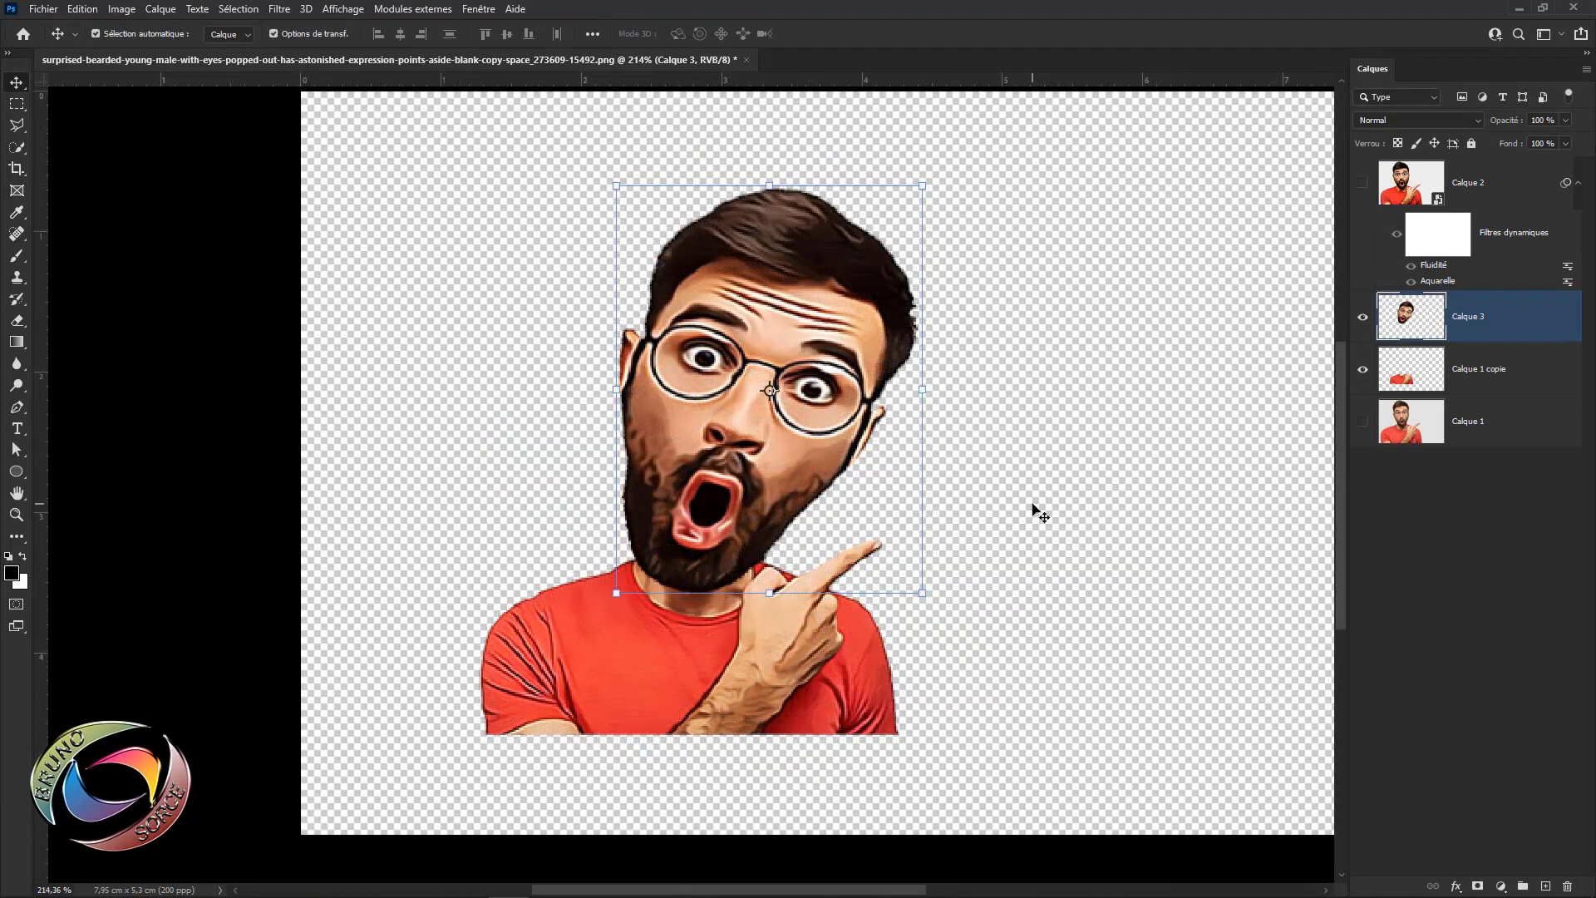
scroll(1001, 481, "down", 2)
left_click(1033, 477)
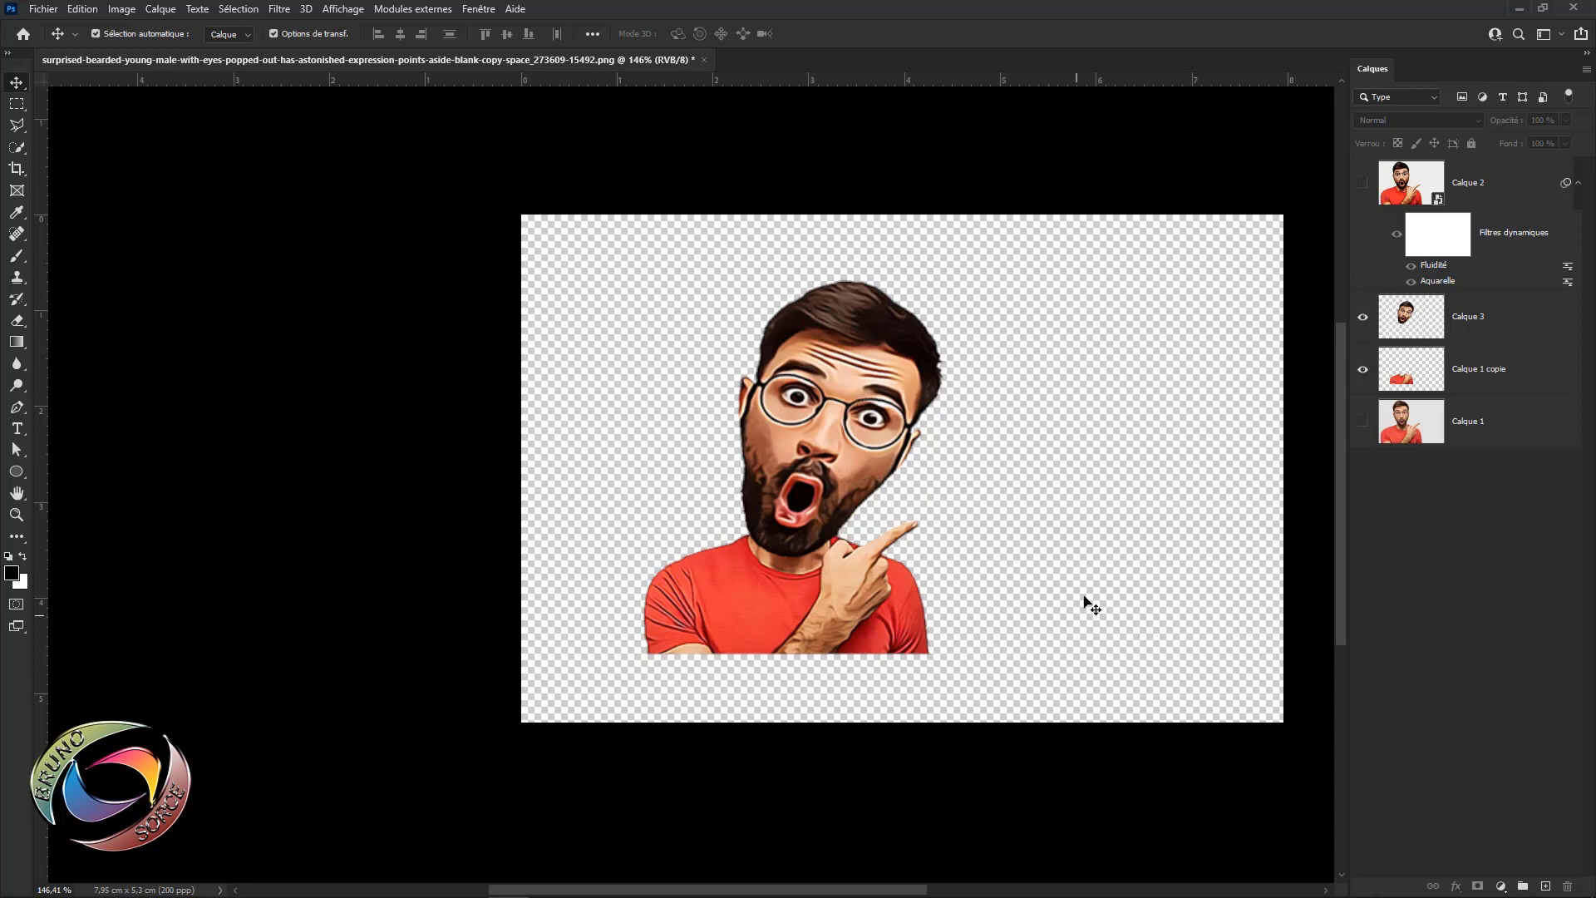
left_click(864, 372)
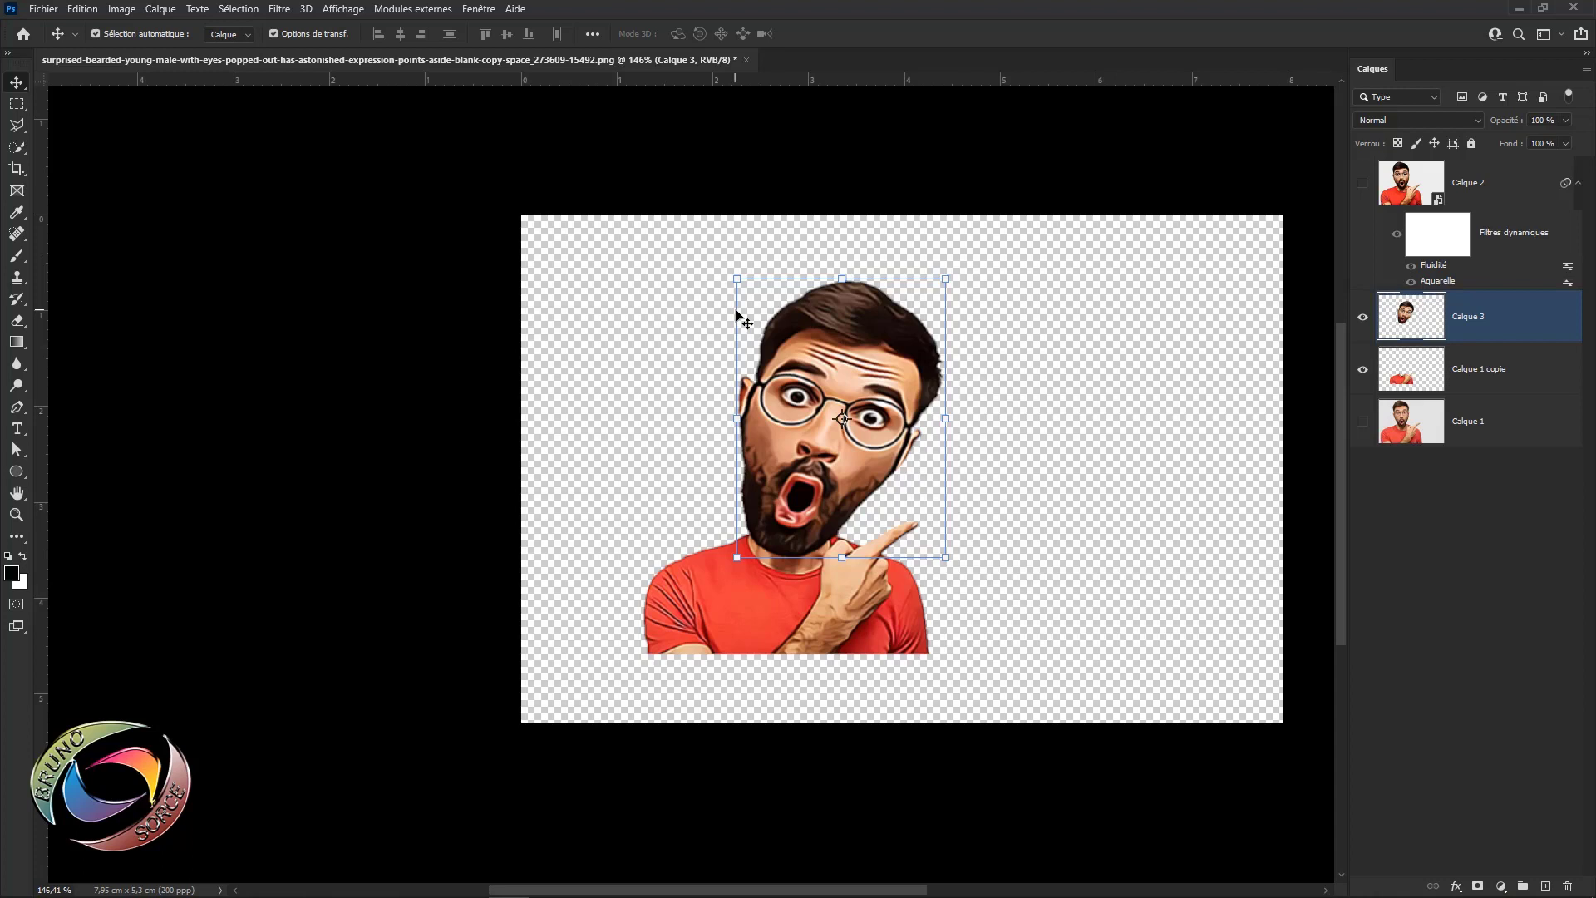
left_click(1069, 408)
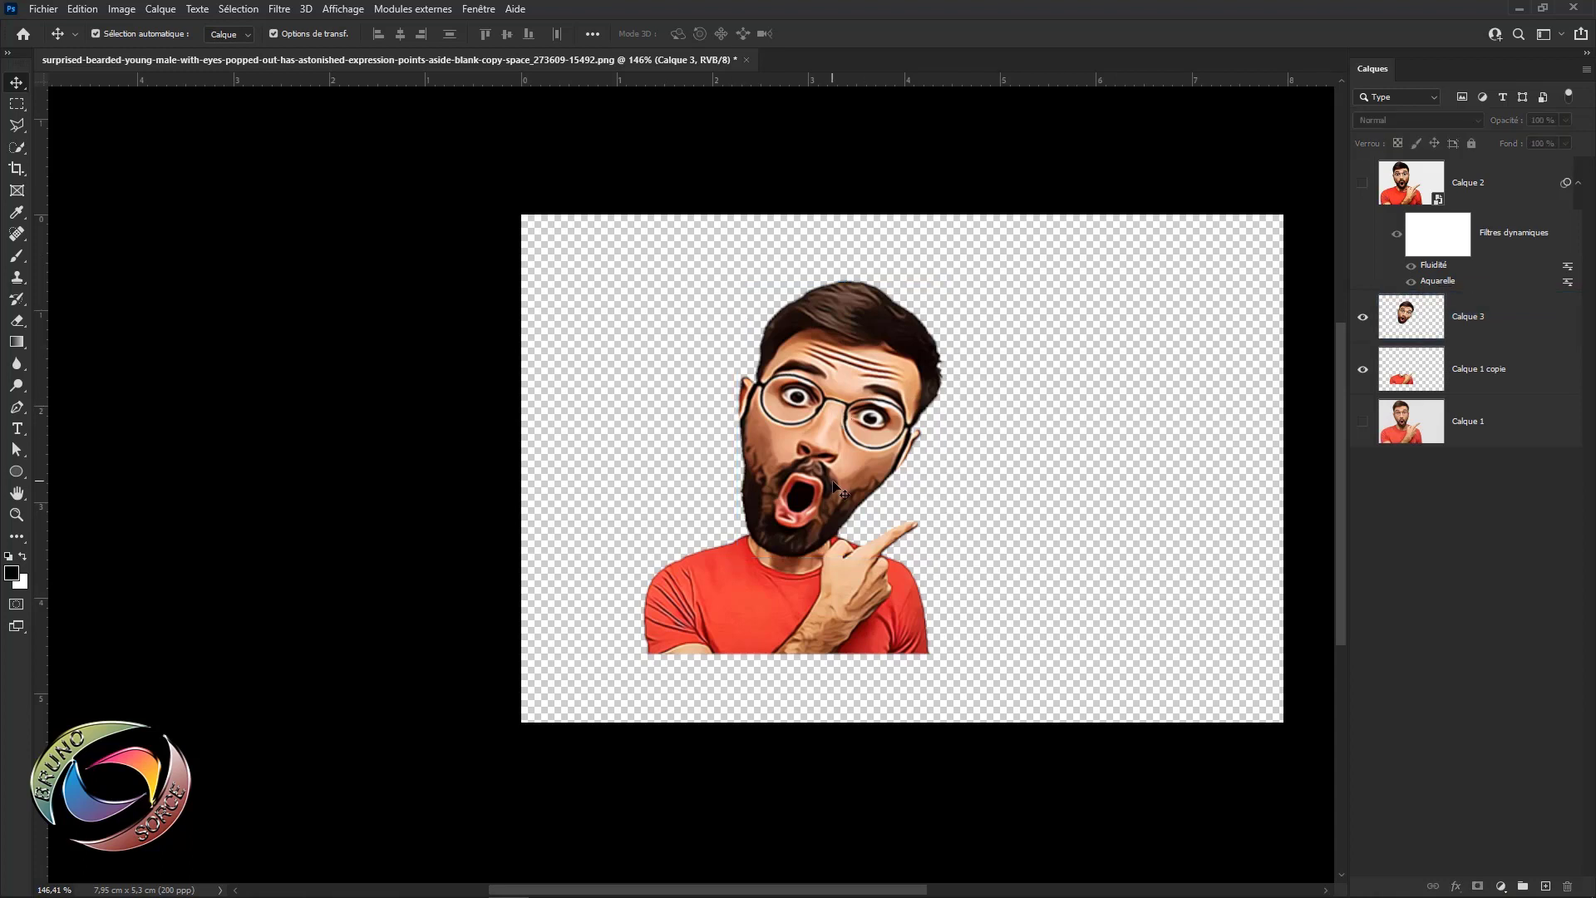
- Add a Teinte/Saturation adjustment layer above Calque 1 copie and clip it to that body layer
left_click(1482, 373)
scroll(760, 588, "up", 2)
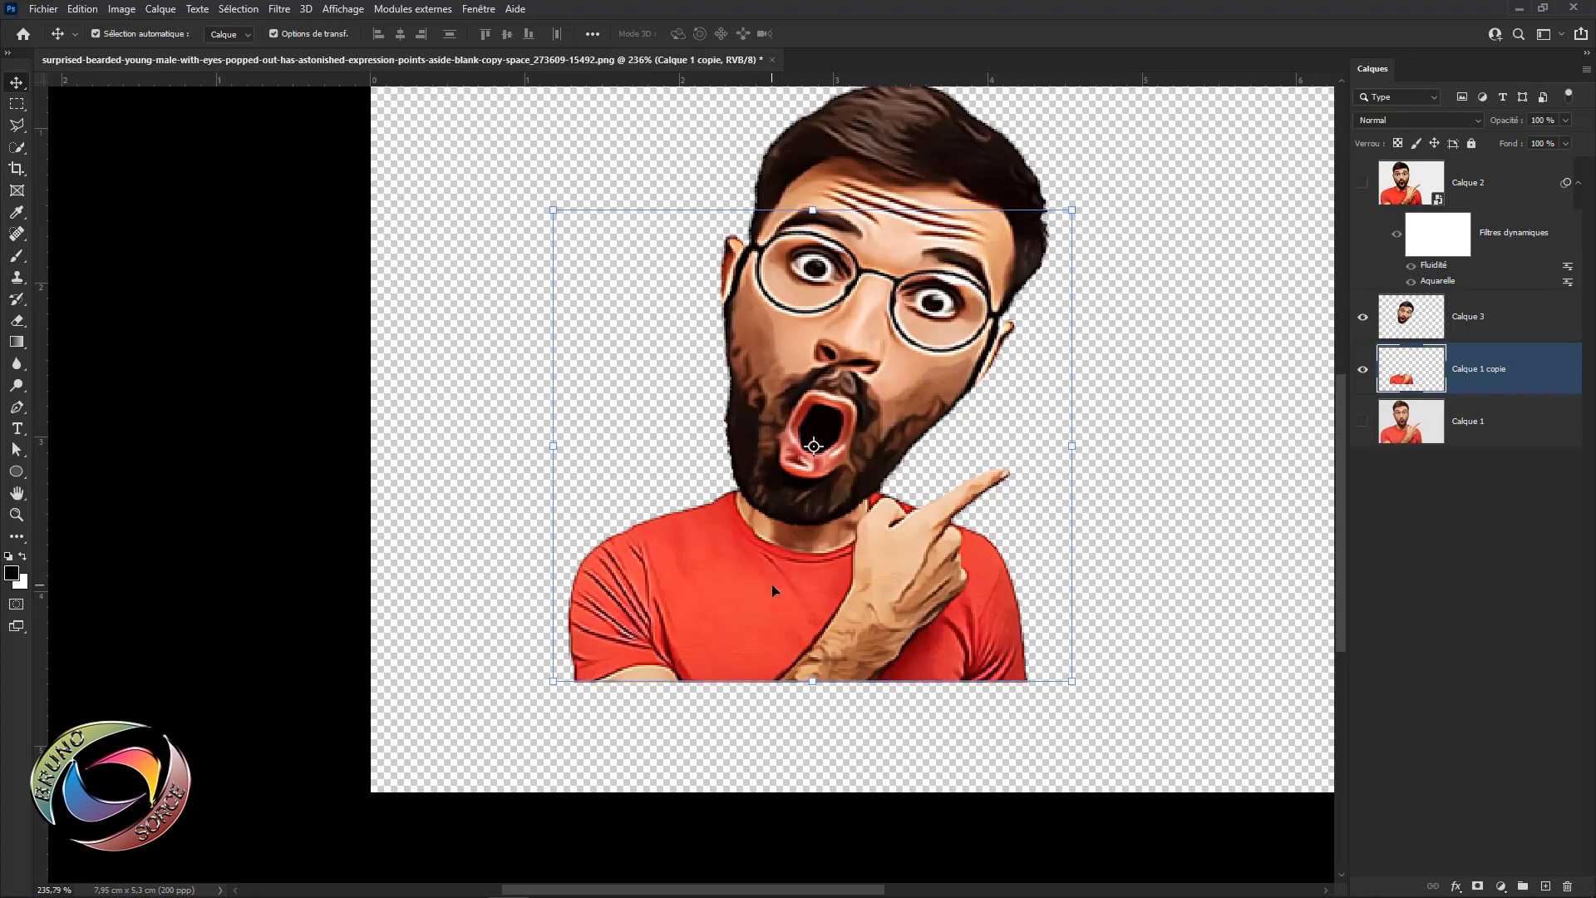
left_click_drag(772, 590, 696, 474)
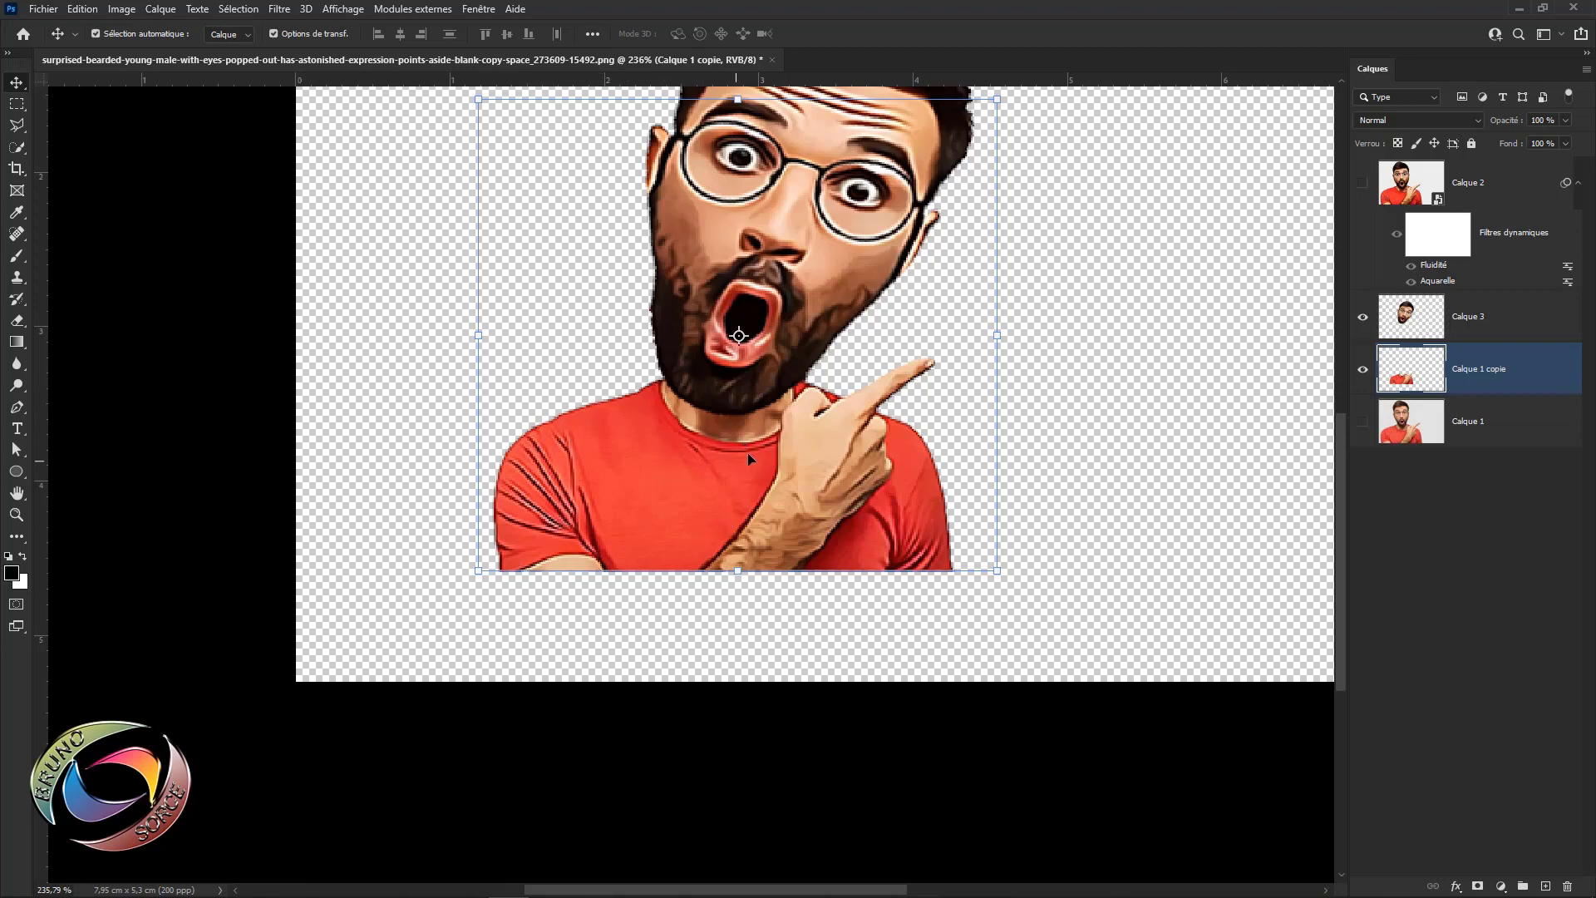
left_click(1500, 888)
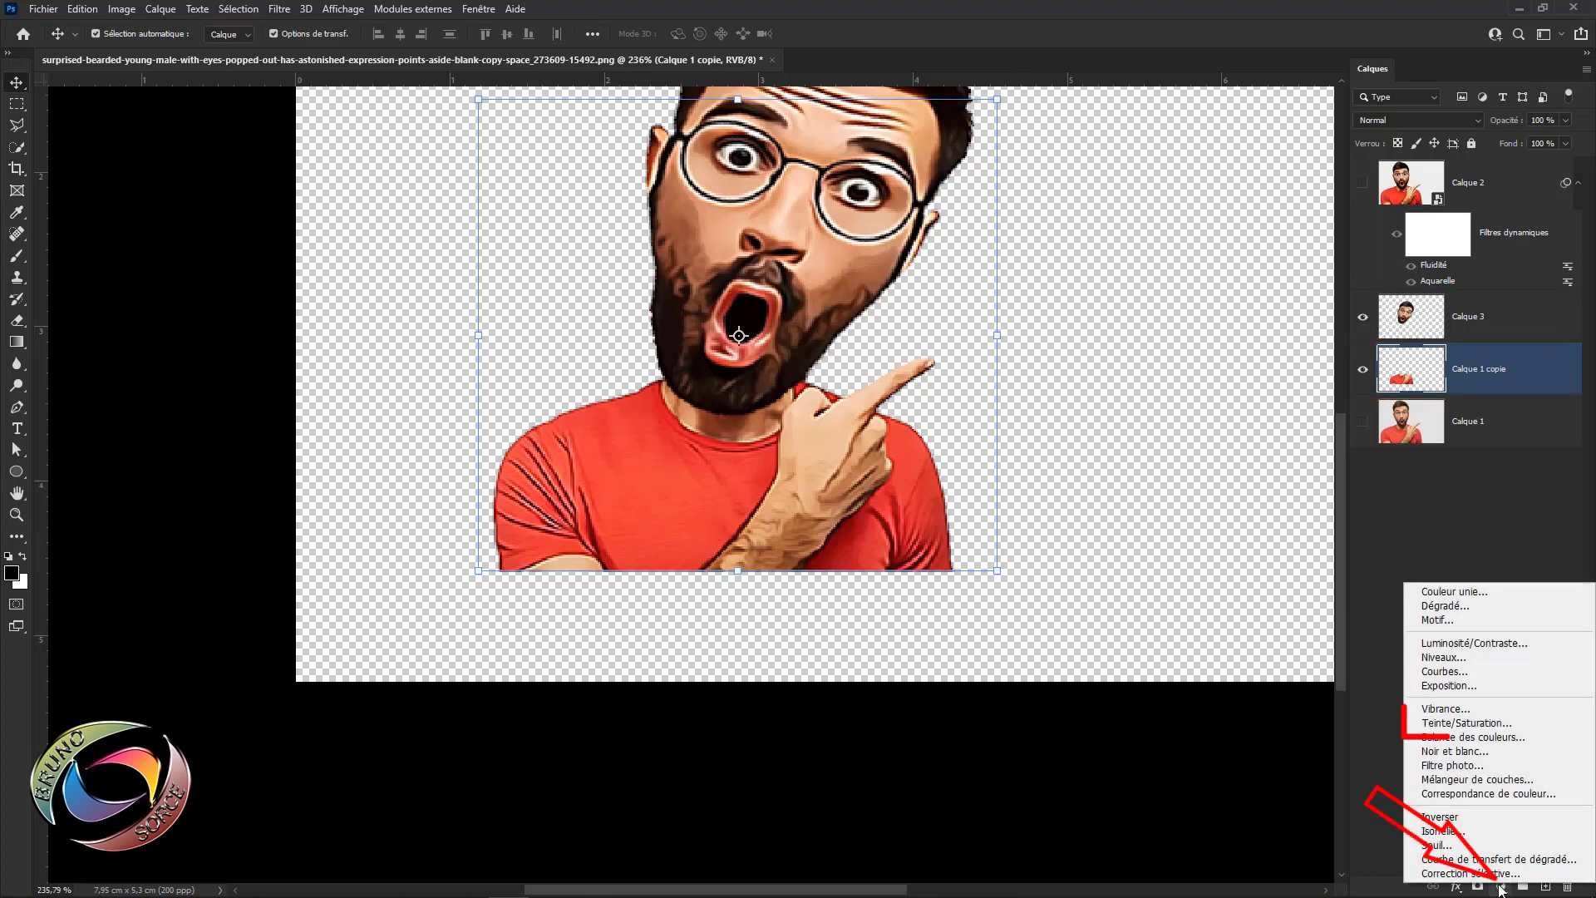
left_click(1460, 724)
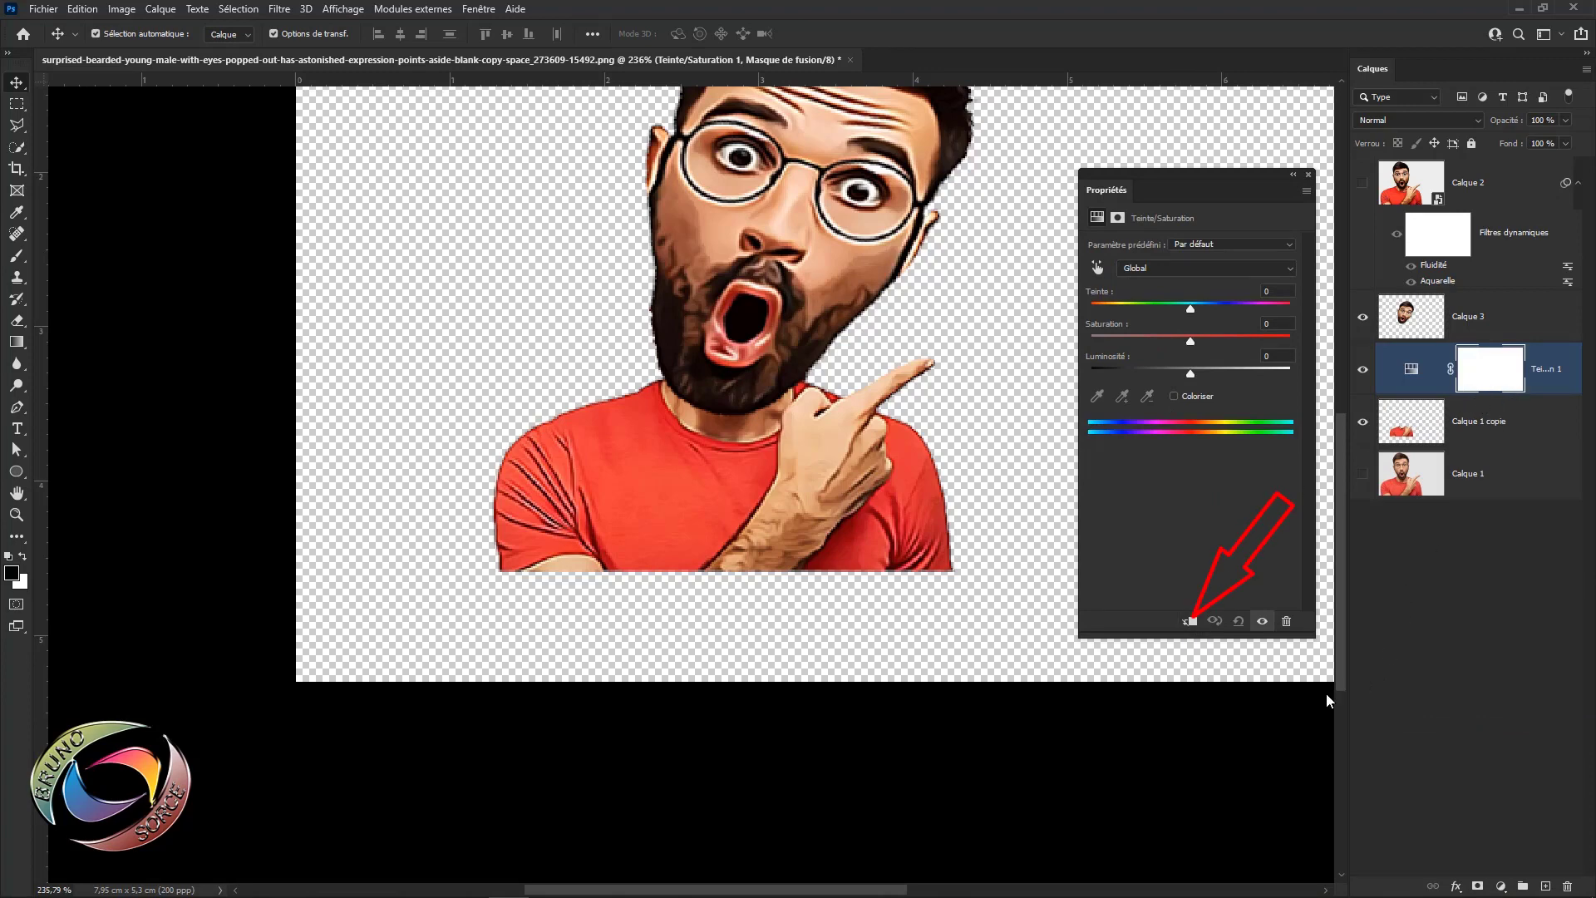
left_click(1190, 621)
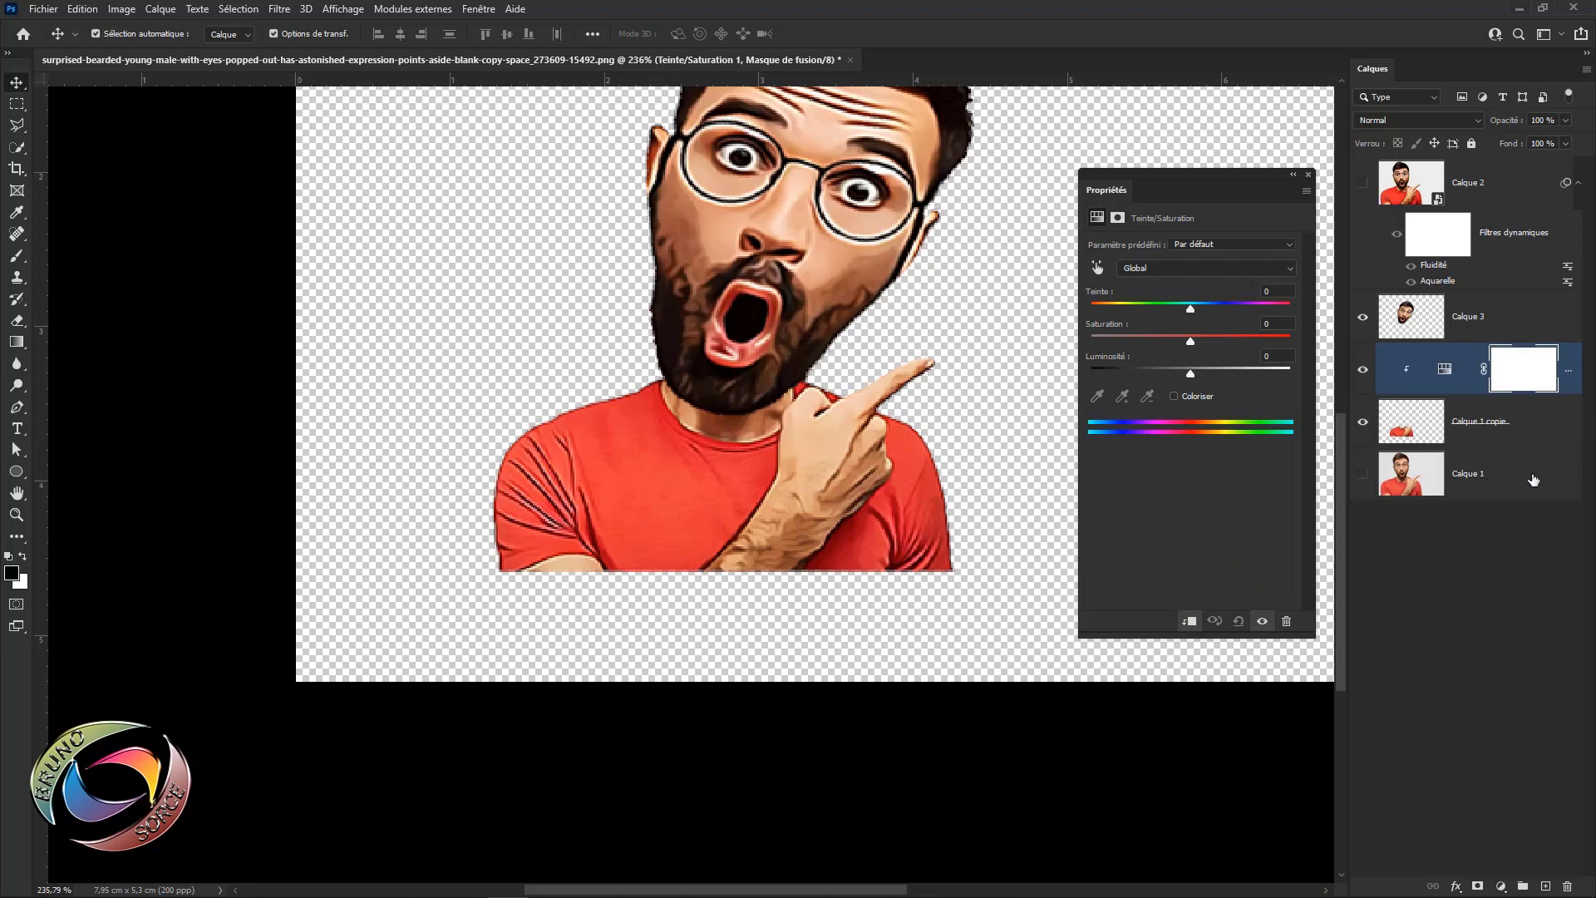
- Shift the hue of the Rouges range to +23 in the body's Teinte/Saturation adjustment
left_click(1153, 266)
left_click(1147, 296)
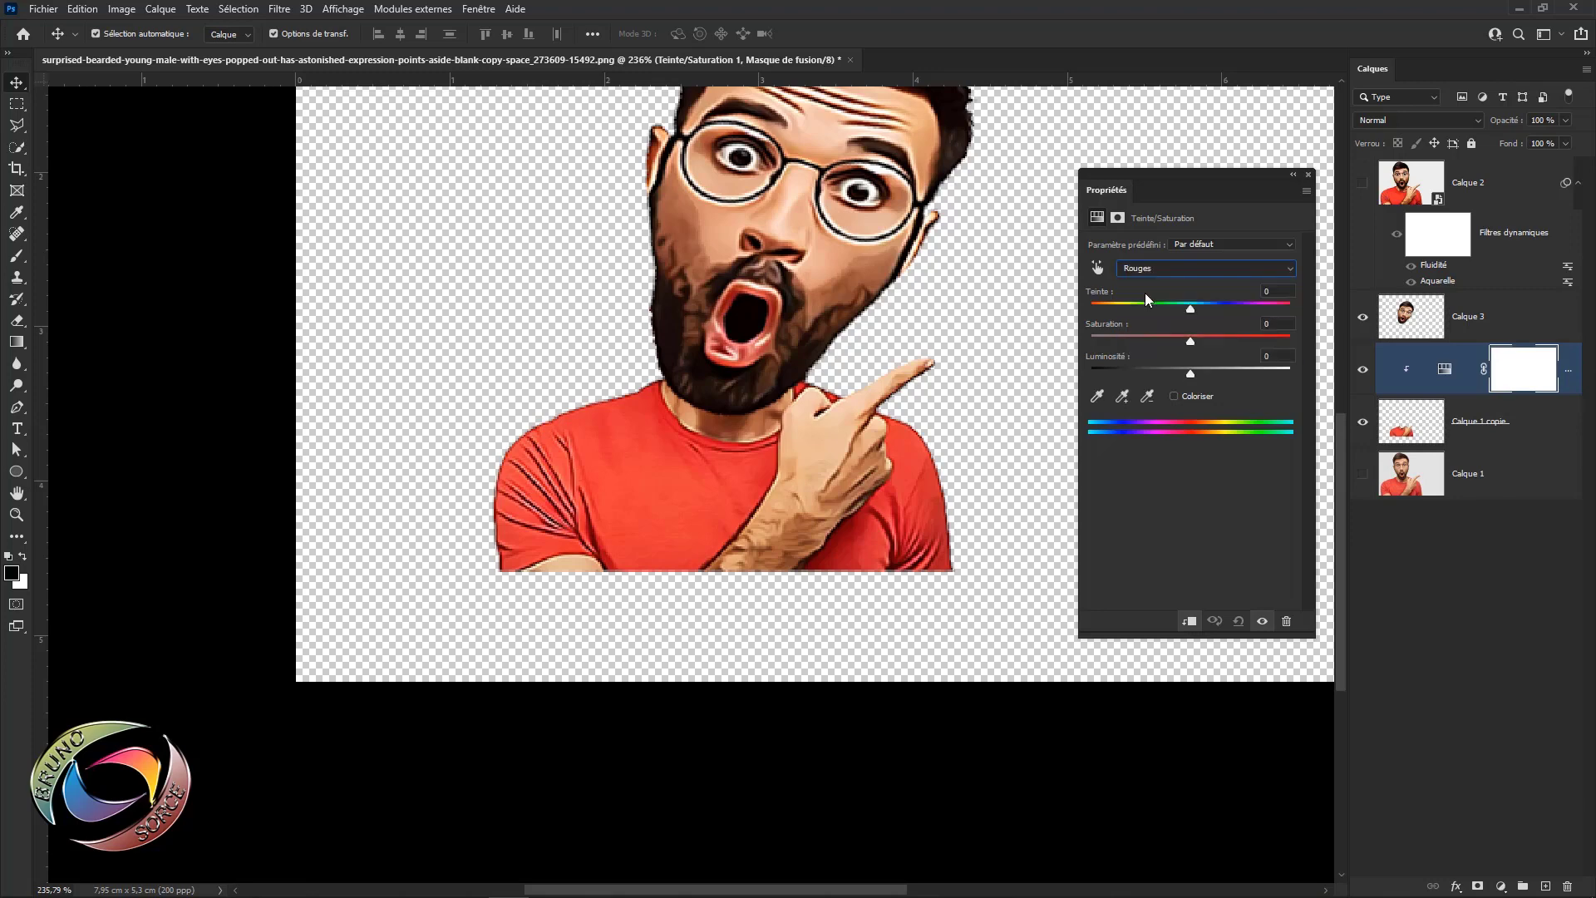
mouse_move(1190, 306)
left_mouse_down()
mouse_move(1282, 317)
mouse_move(1213, 314)
left_mouse_up()
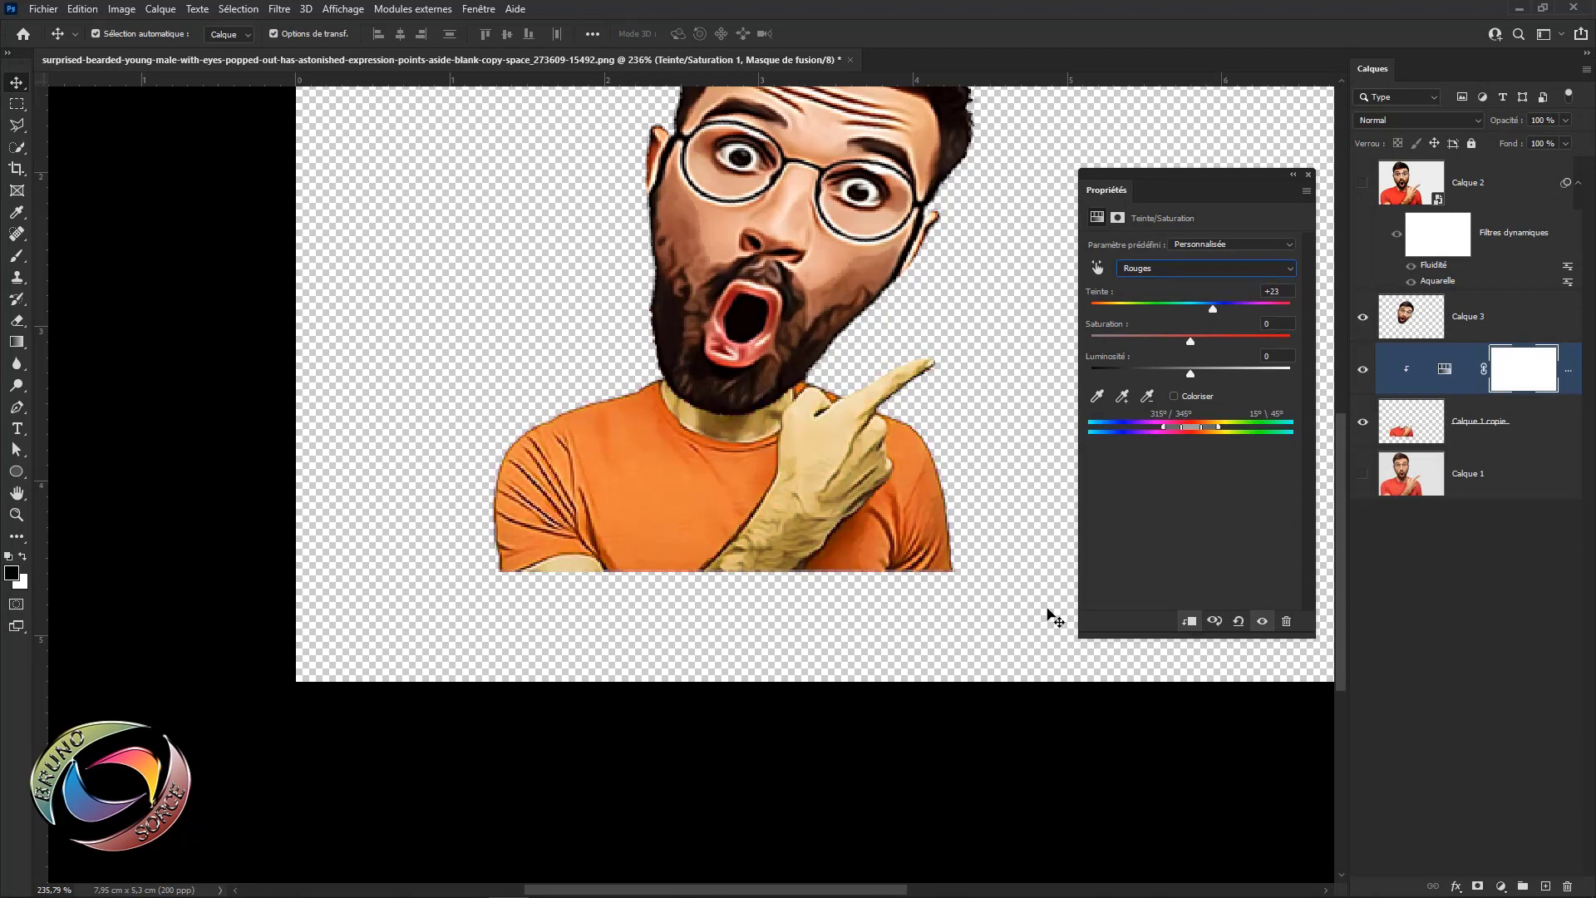
- Return to the Global range, enable Coloriser and tint the body blue with hue 200 and saturation 69
left_click(1146, 269)
left_click(1151, 284)
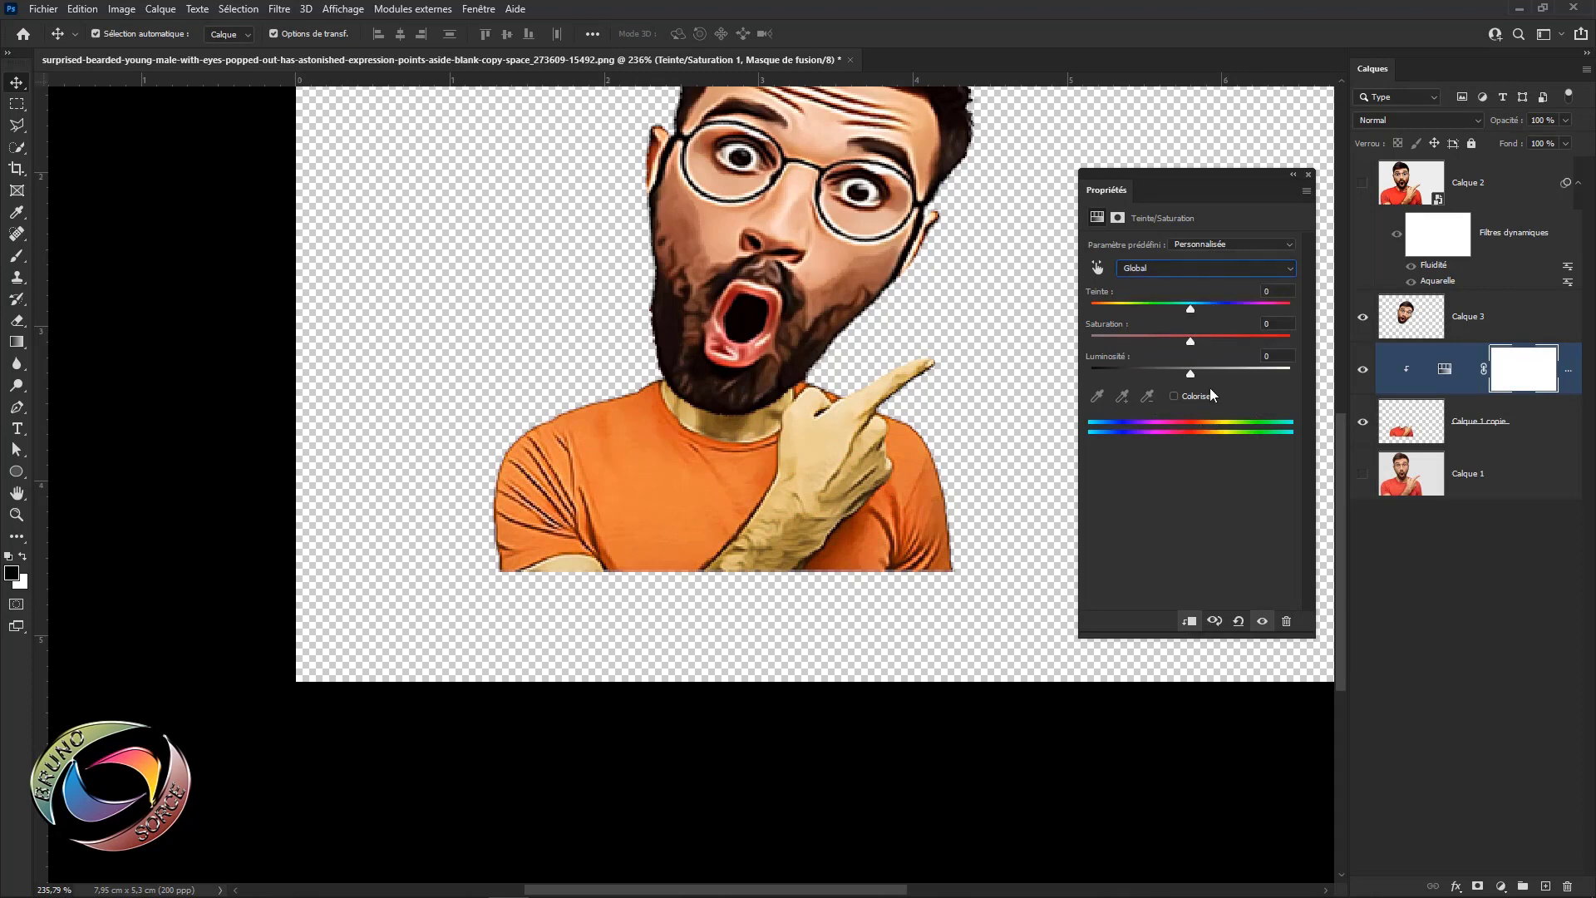
left_click(1173, 395)
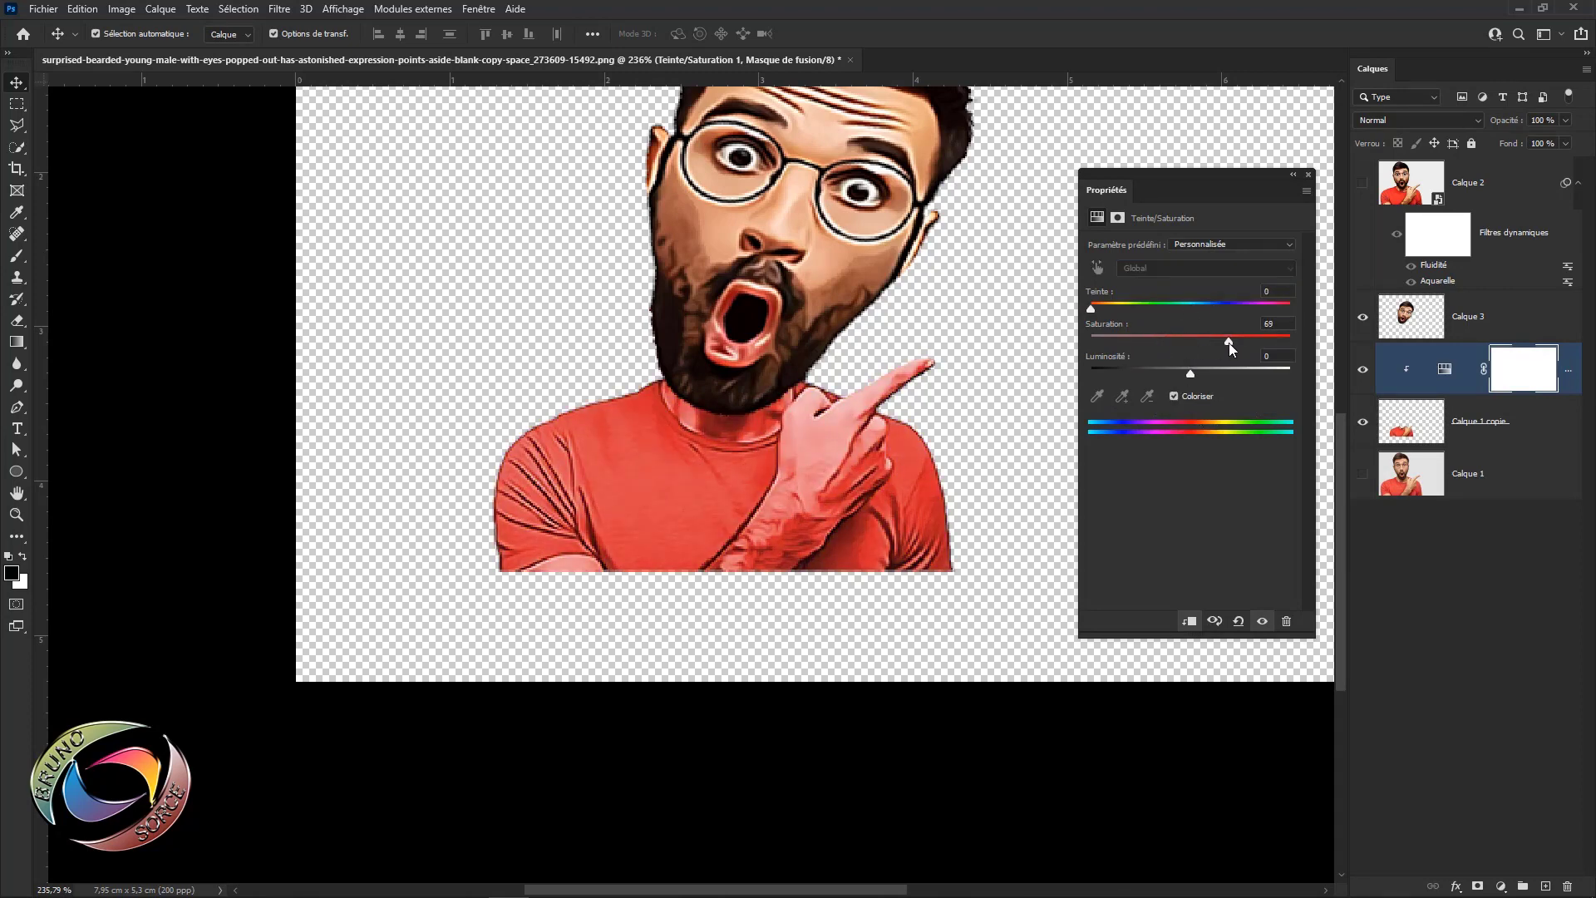
left_click_drag(1093, 311, 1211, 317)
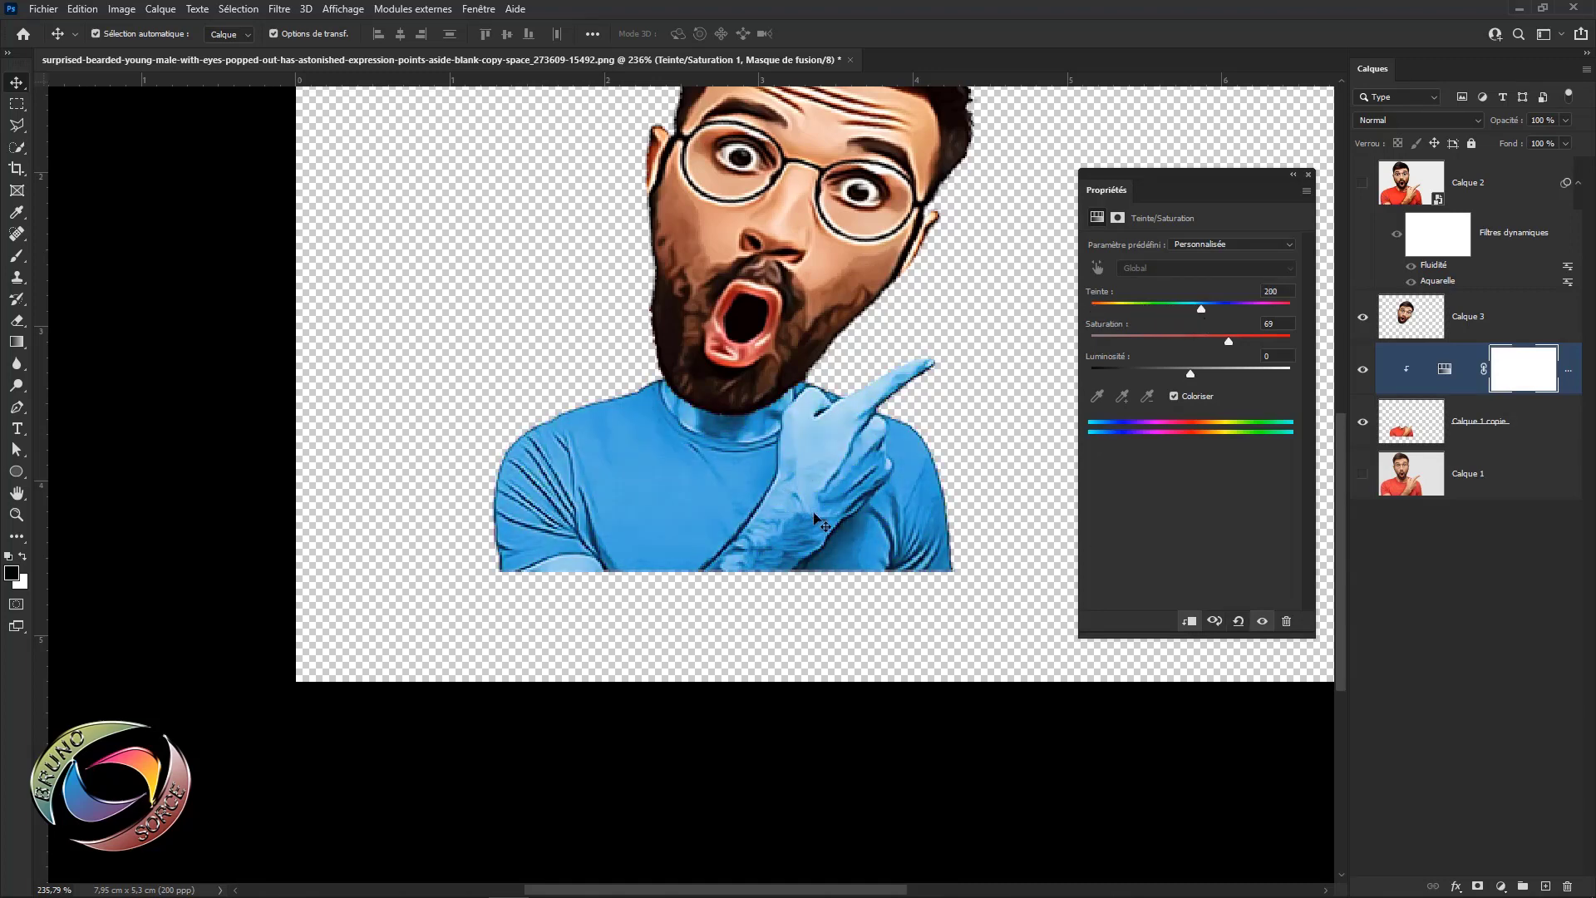
left_click(1310, 177)
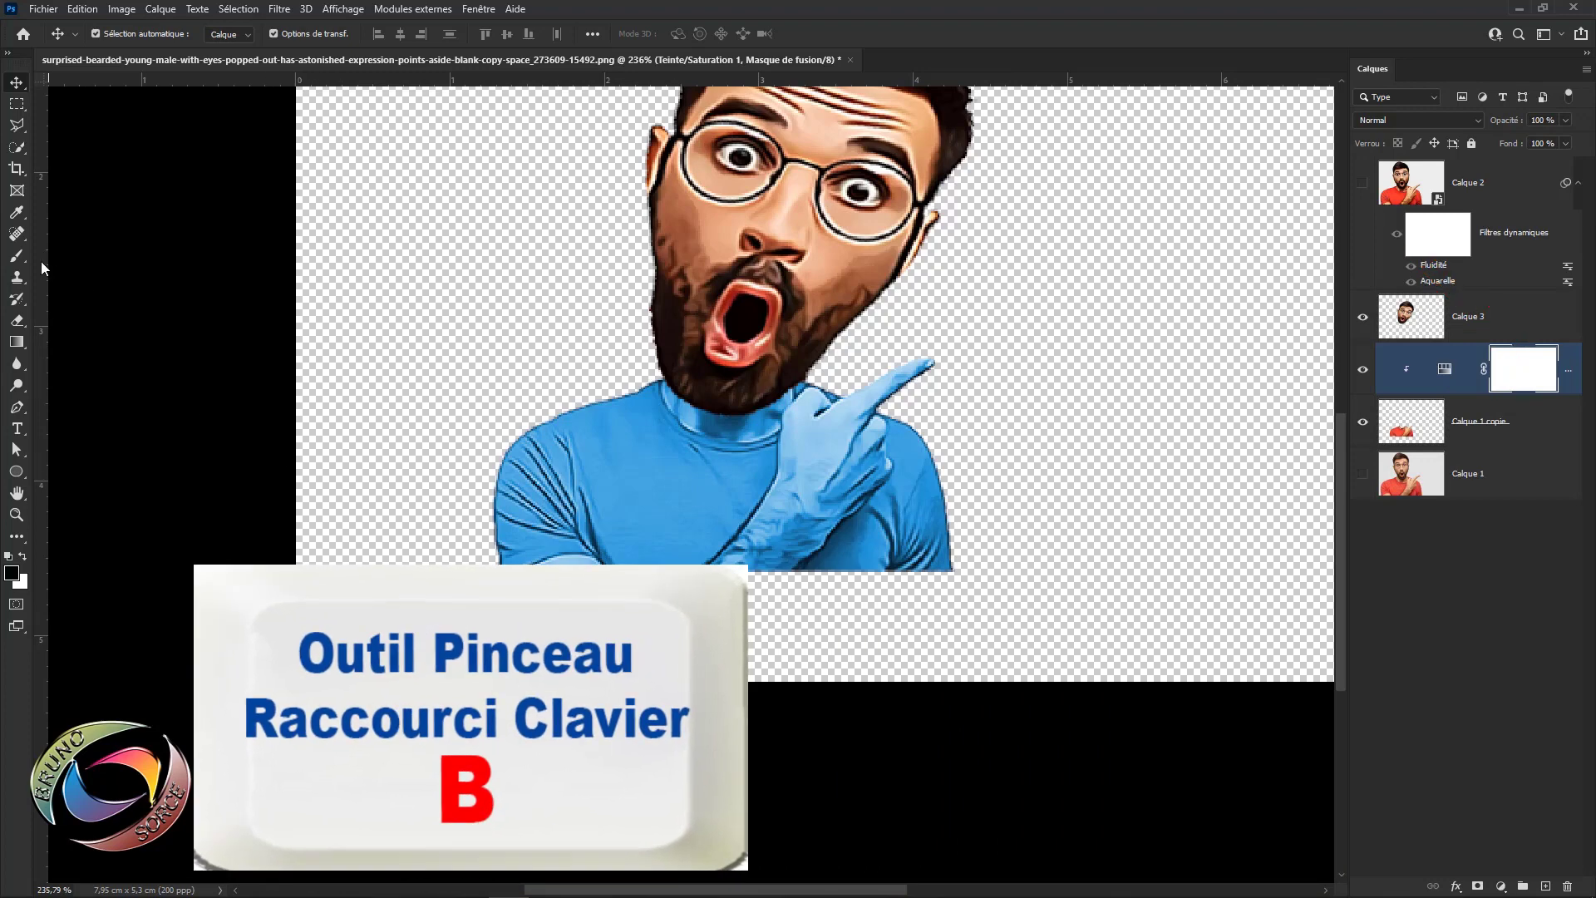
- Paint black with the Brush on the adjustment's mask over the neck, hand and arms to restore the skin colour
left_click(16, 260)
left_click(16, 260)
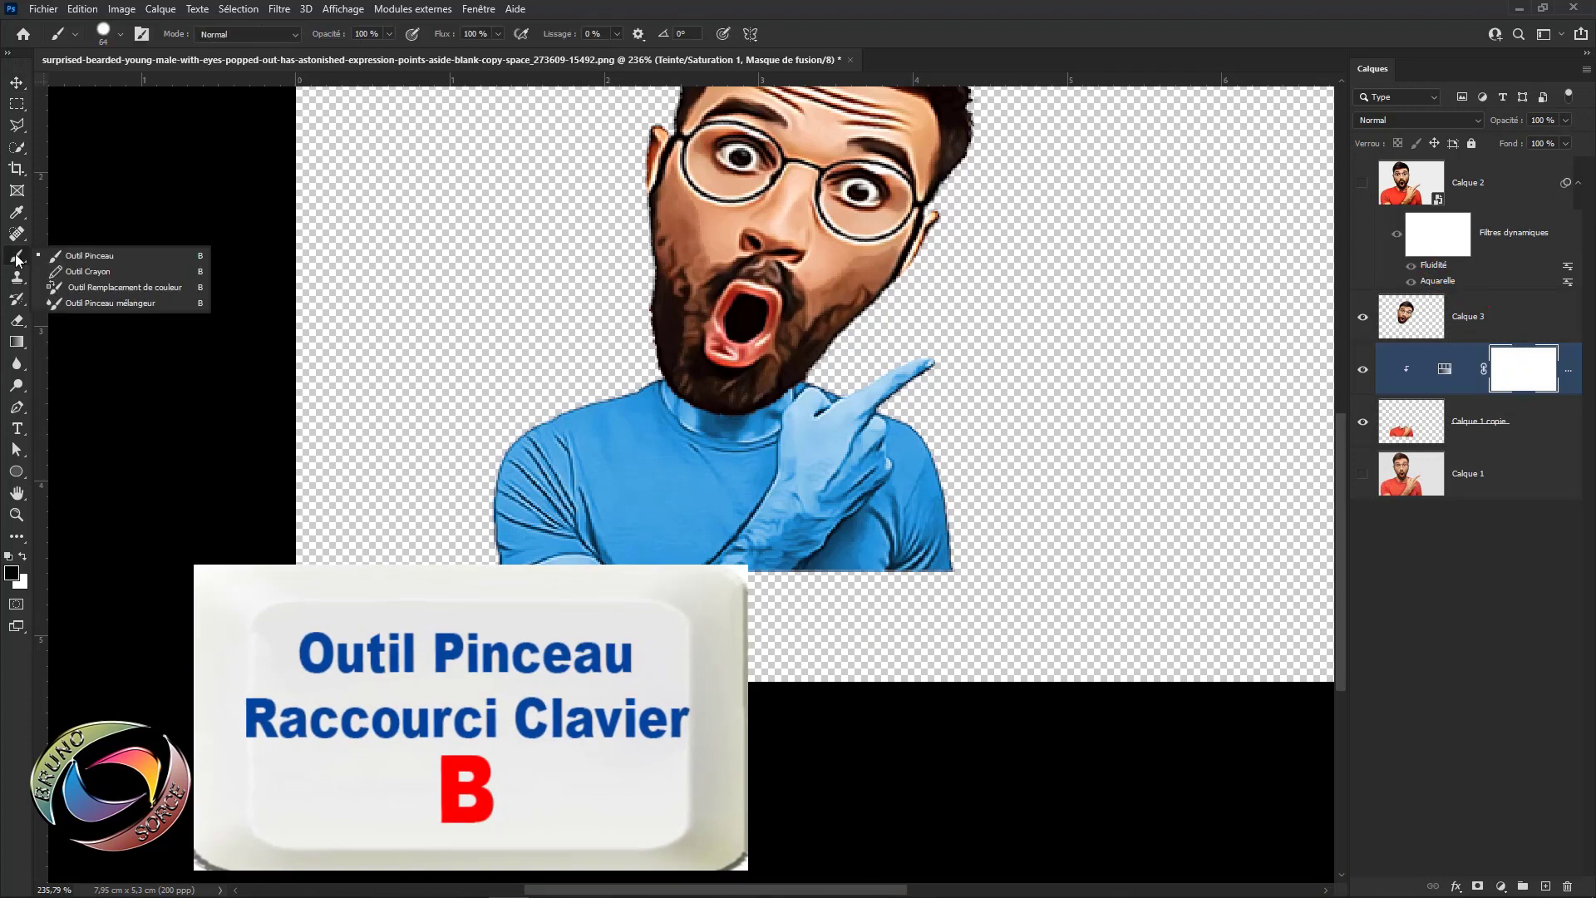
left_click(78, 254)
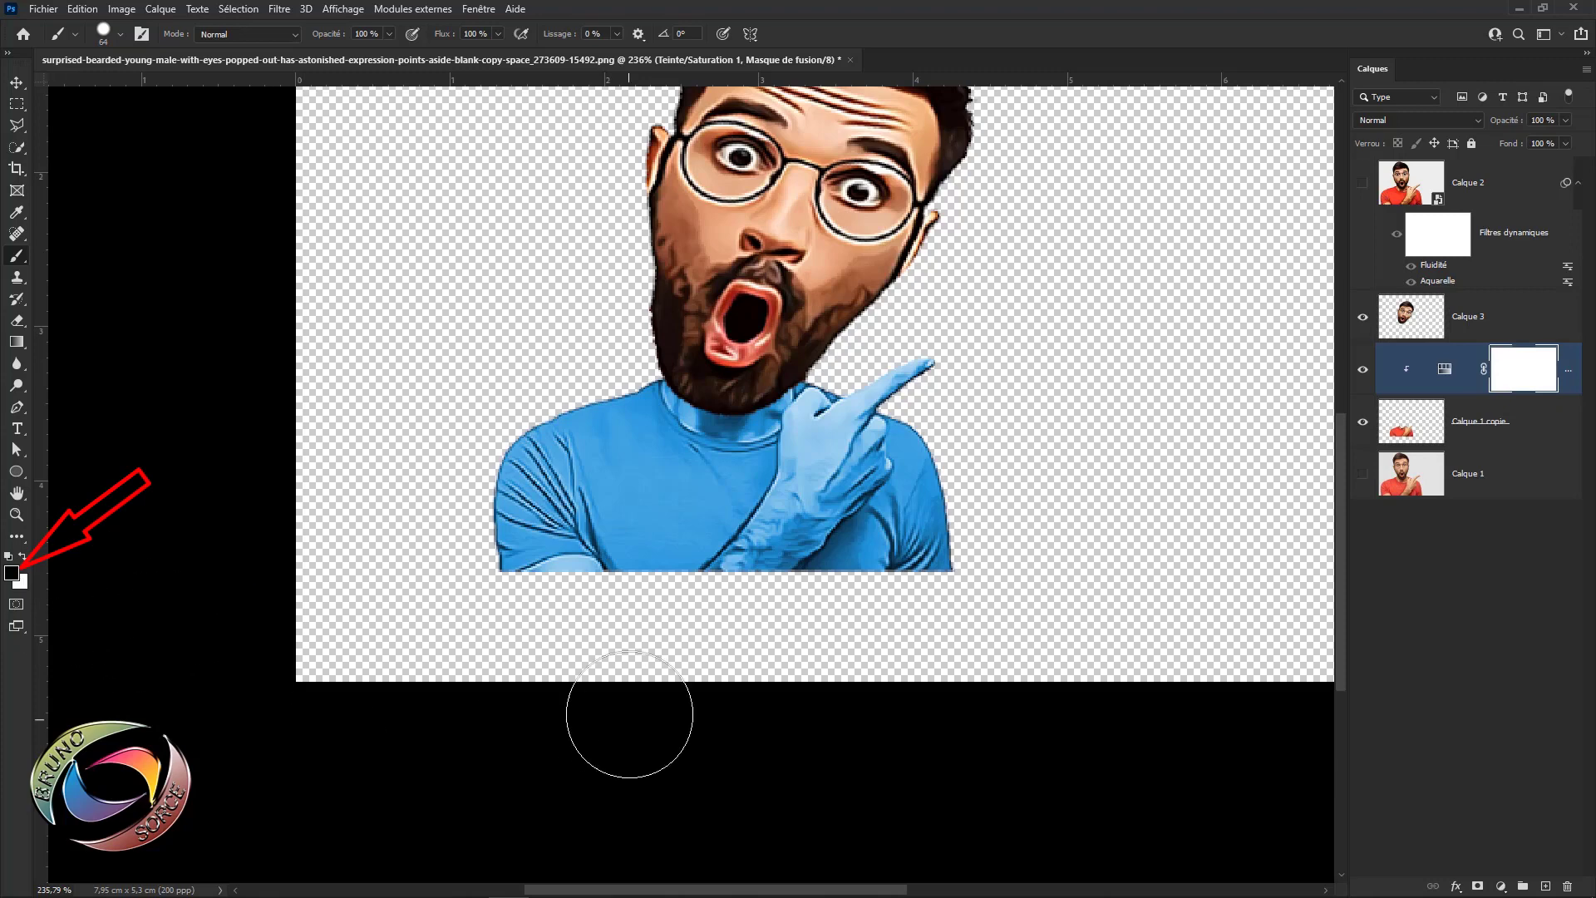
scroll(627, 723, "up", 2)
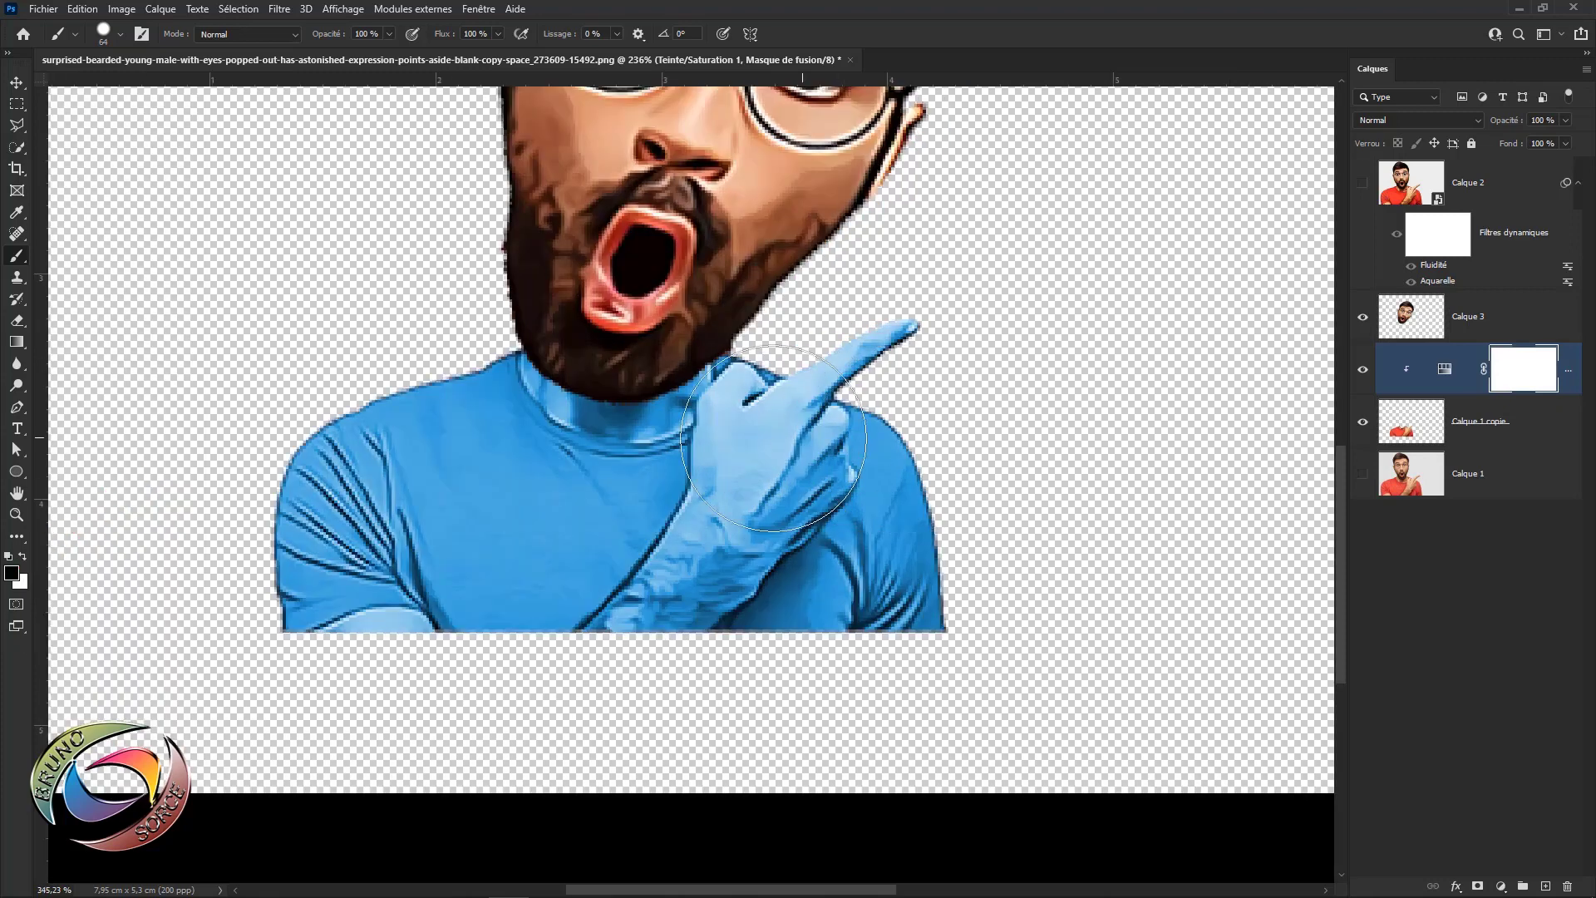
left_click(609, 342)
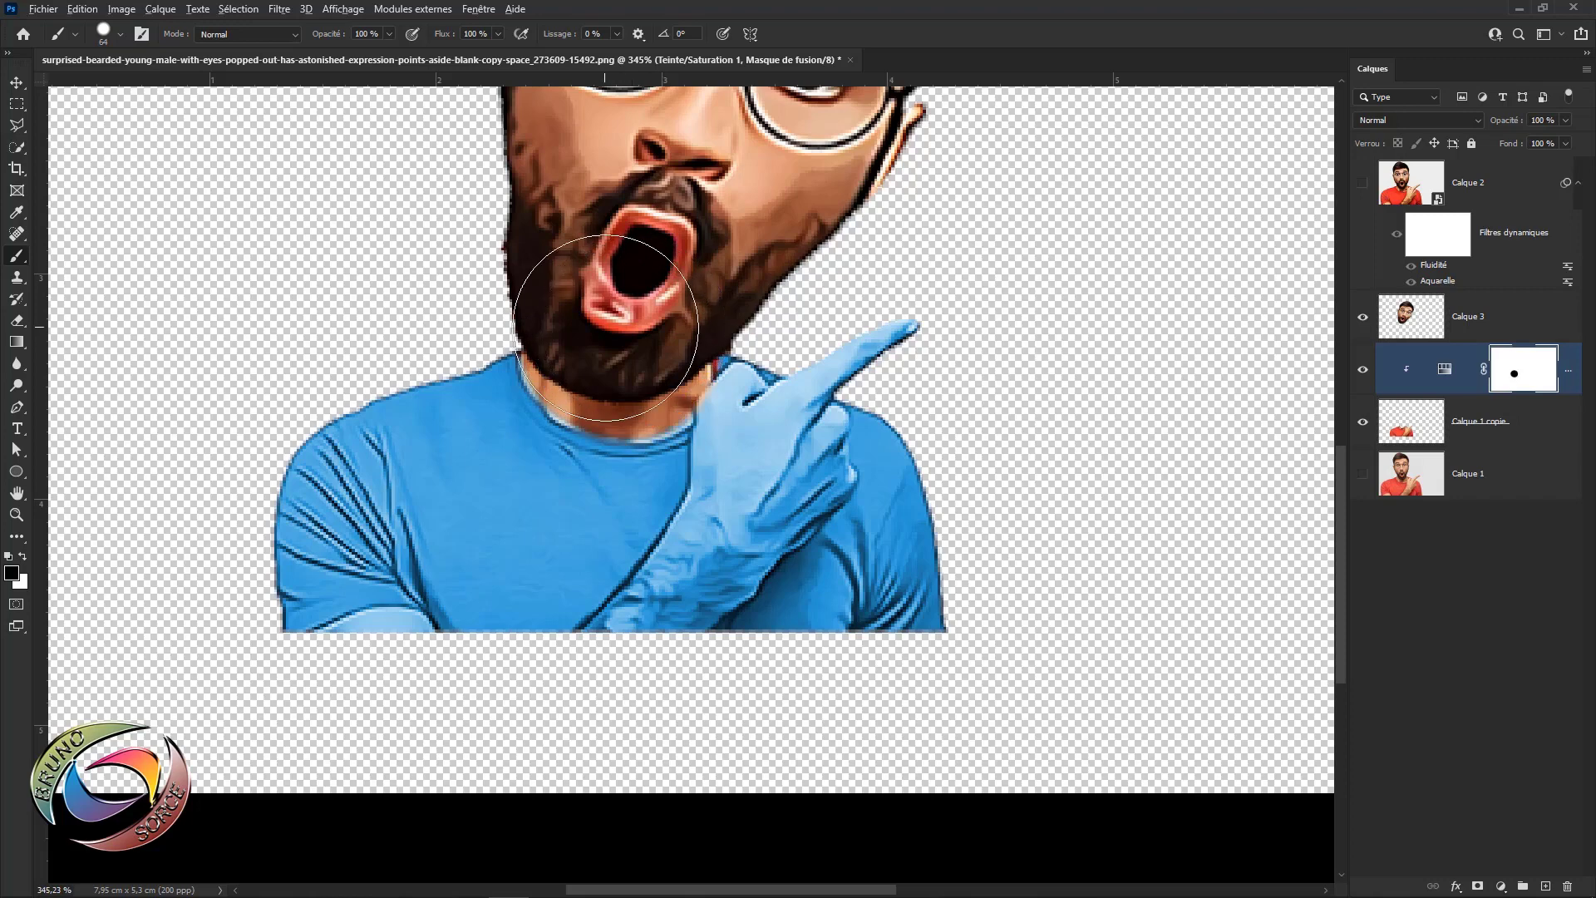
left_click_drag(606, 327, 566, 338)
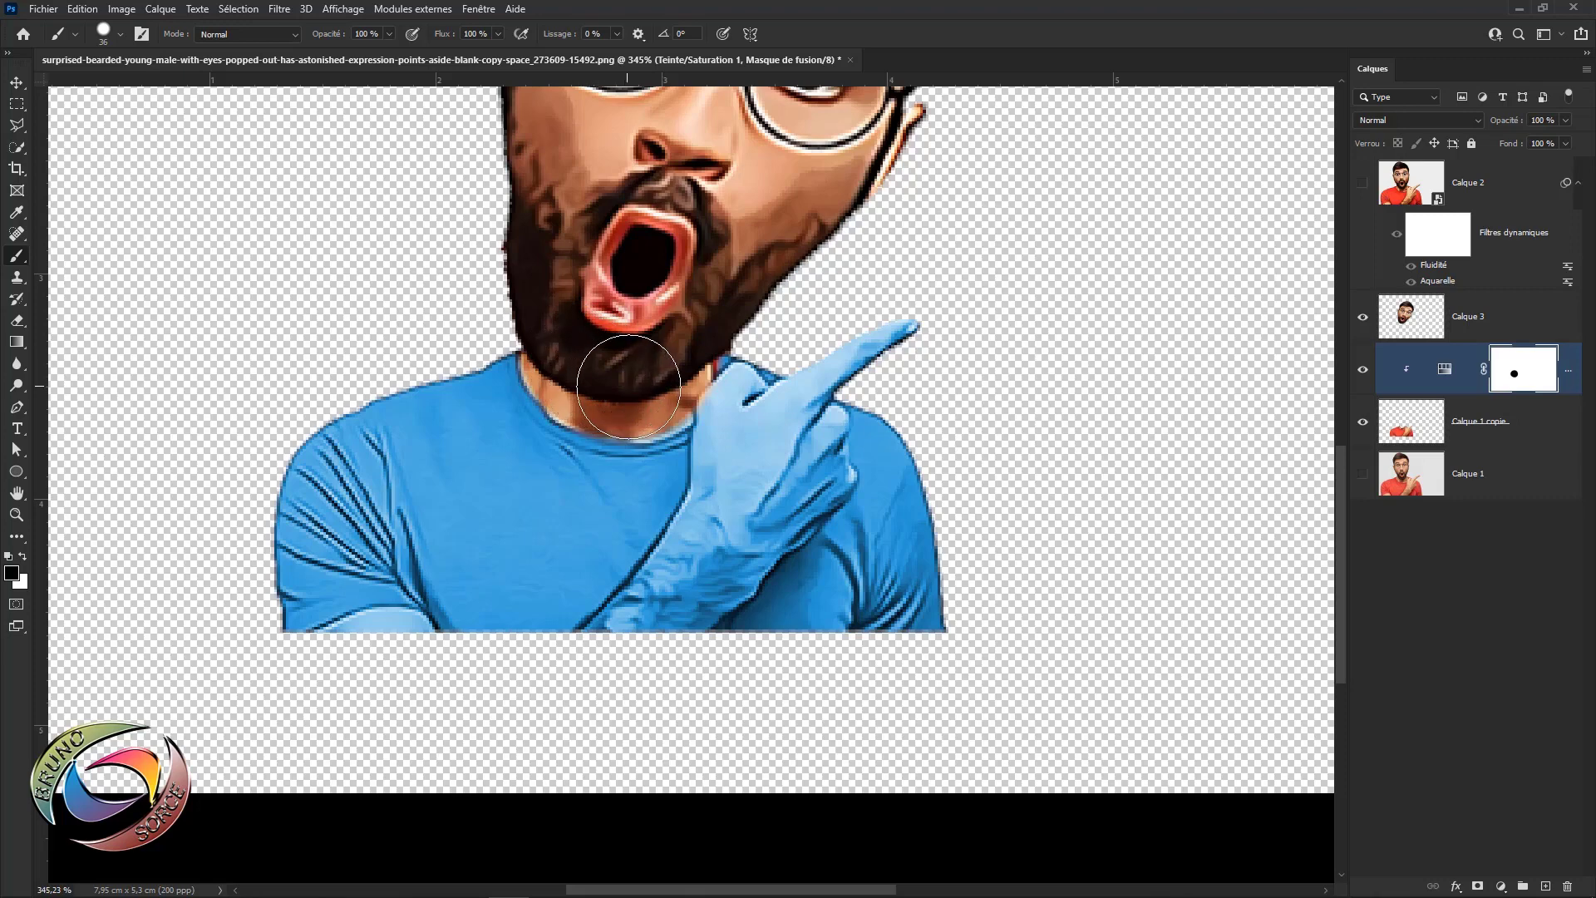
left_click_drag(627, 386, 603, 392)
mouse_move(713, 402)
left_mouse_down()
mouse_move(738, 371)
mouse_move(749, 410)
mouse_move(752, 389)
mouse_move(715, 428)
mouse_move(720, 471)
left_mouse_up()
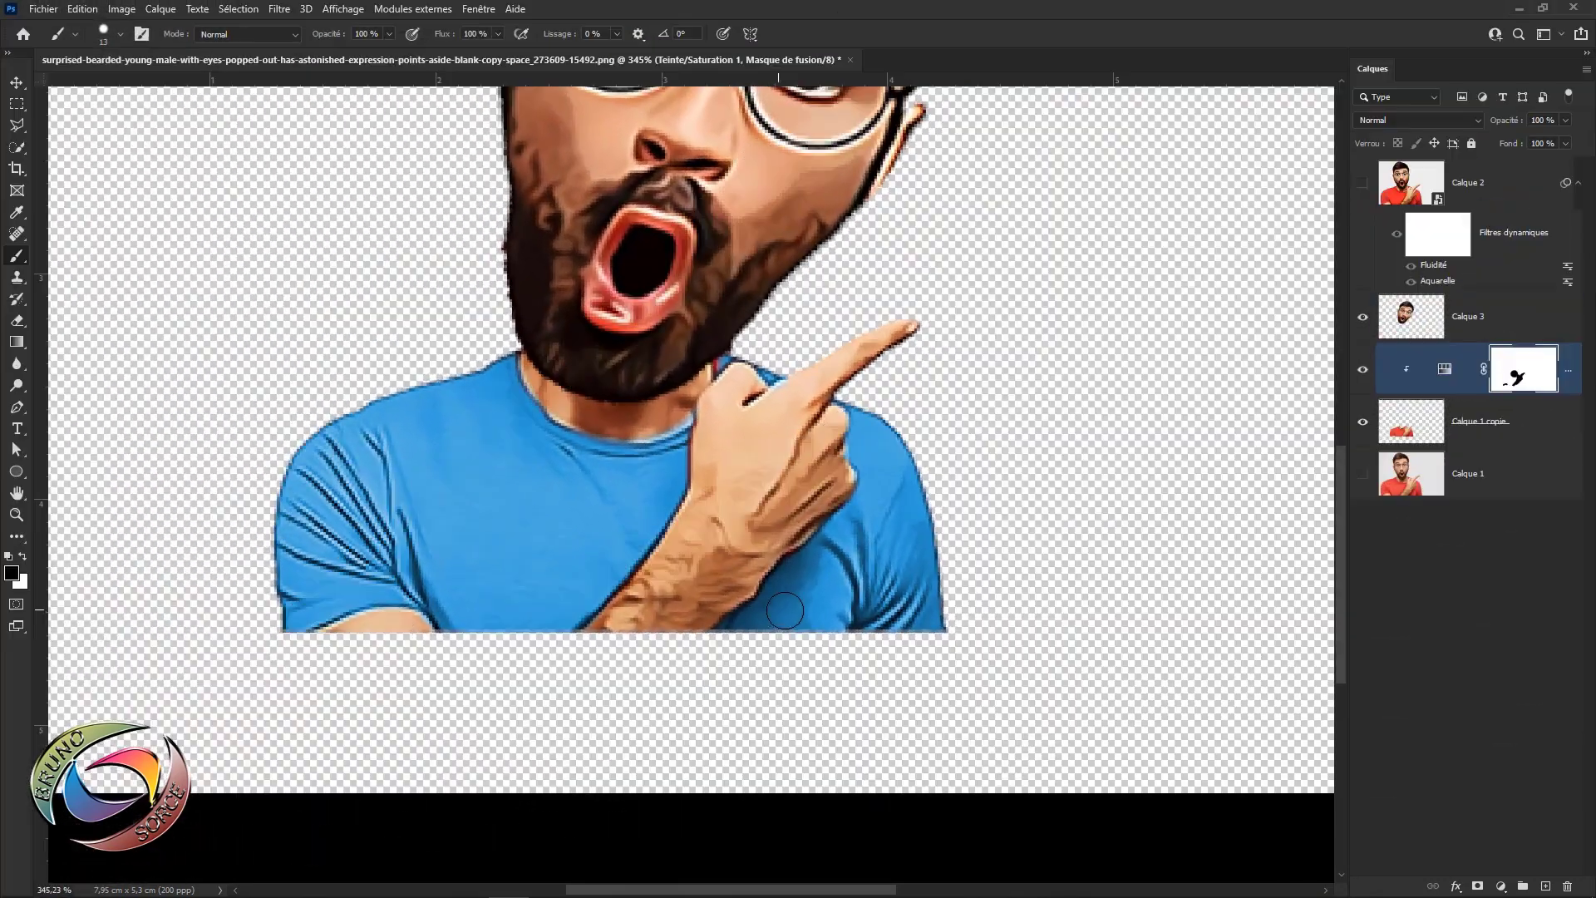
scroll(702, 524, "down", 3)
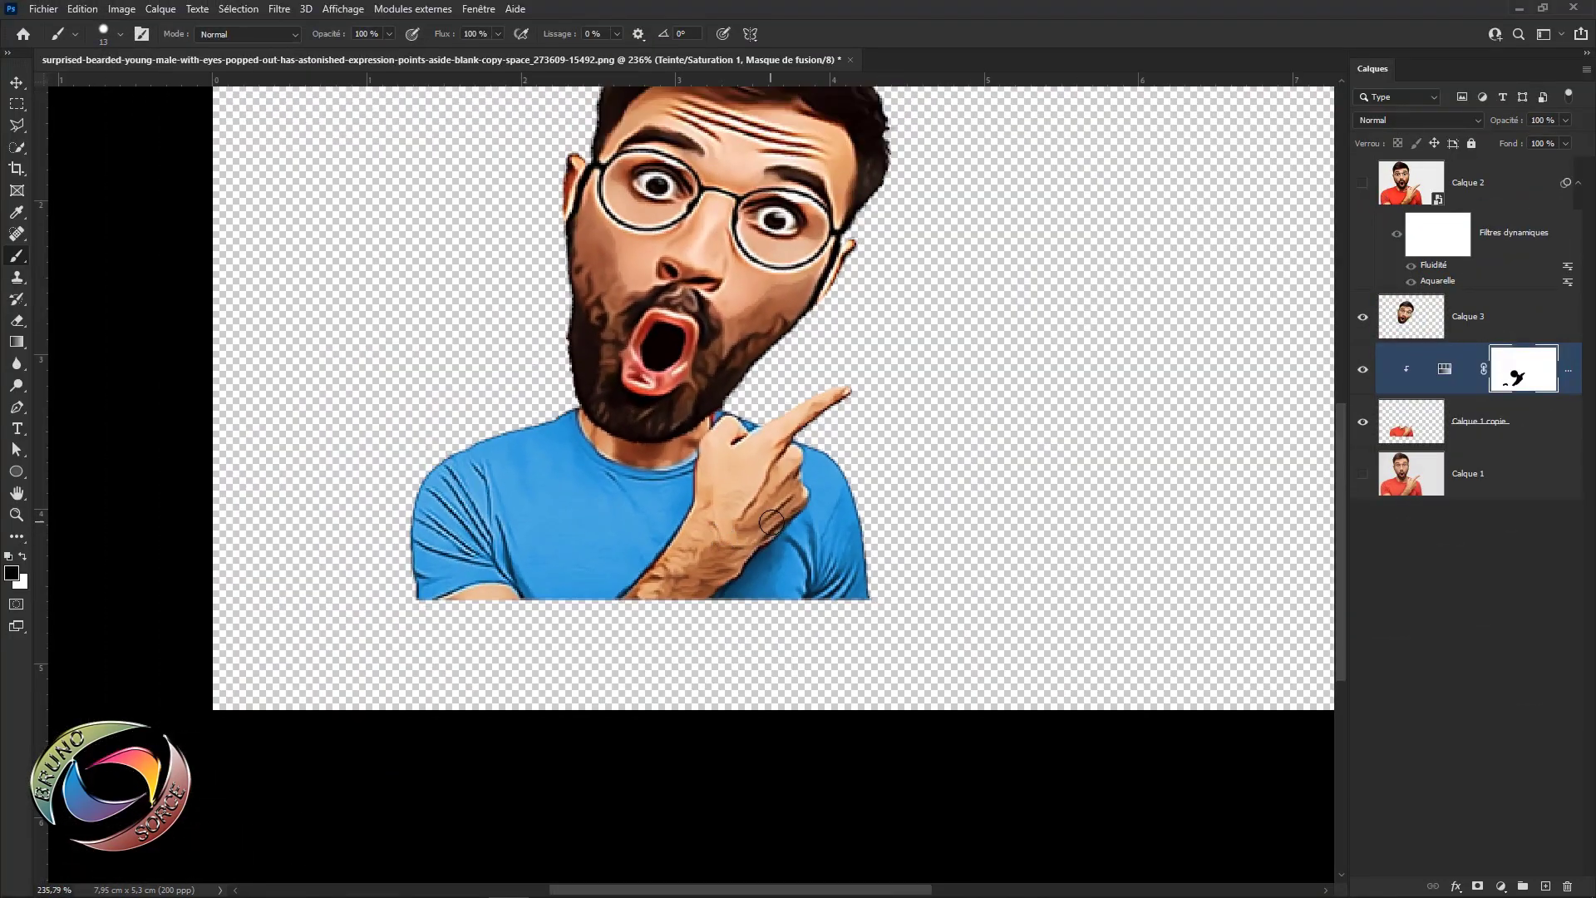
- Paint a stray black spot on the mask over the shirt beside the hand and cover it again with white
scroll(711, 503, "up", 3)
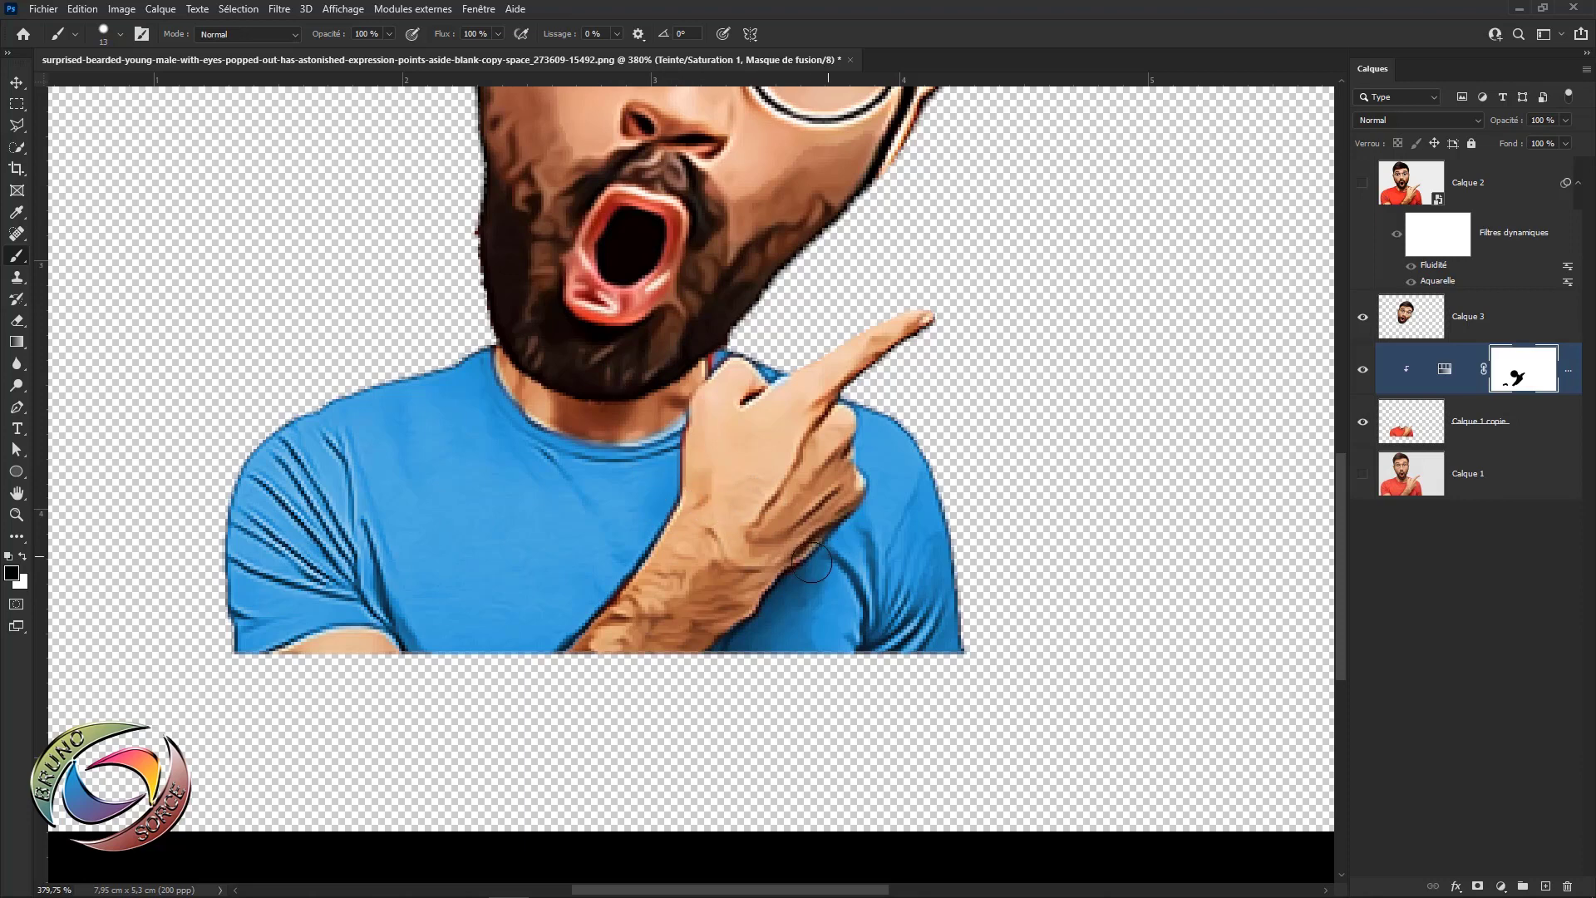
left_click(665, 484)
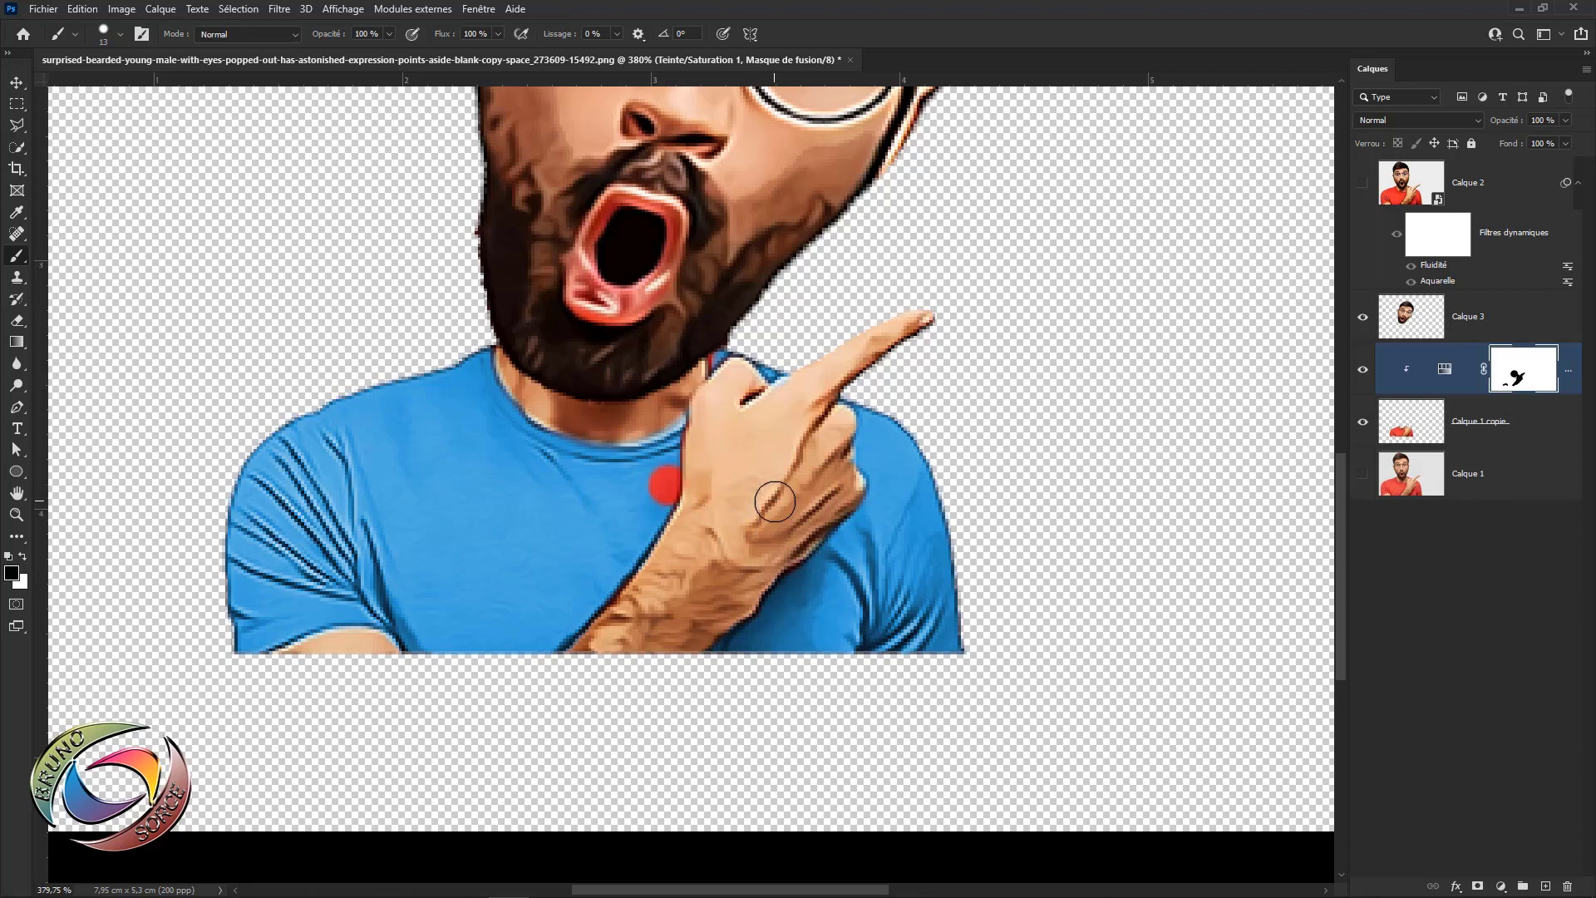
key("x")
left_click_drag(648, 478, 645, 500)
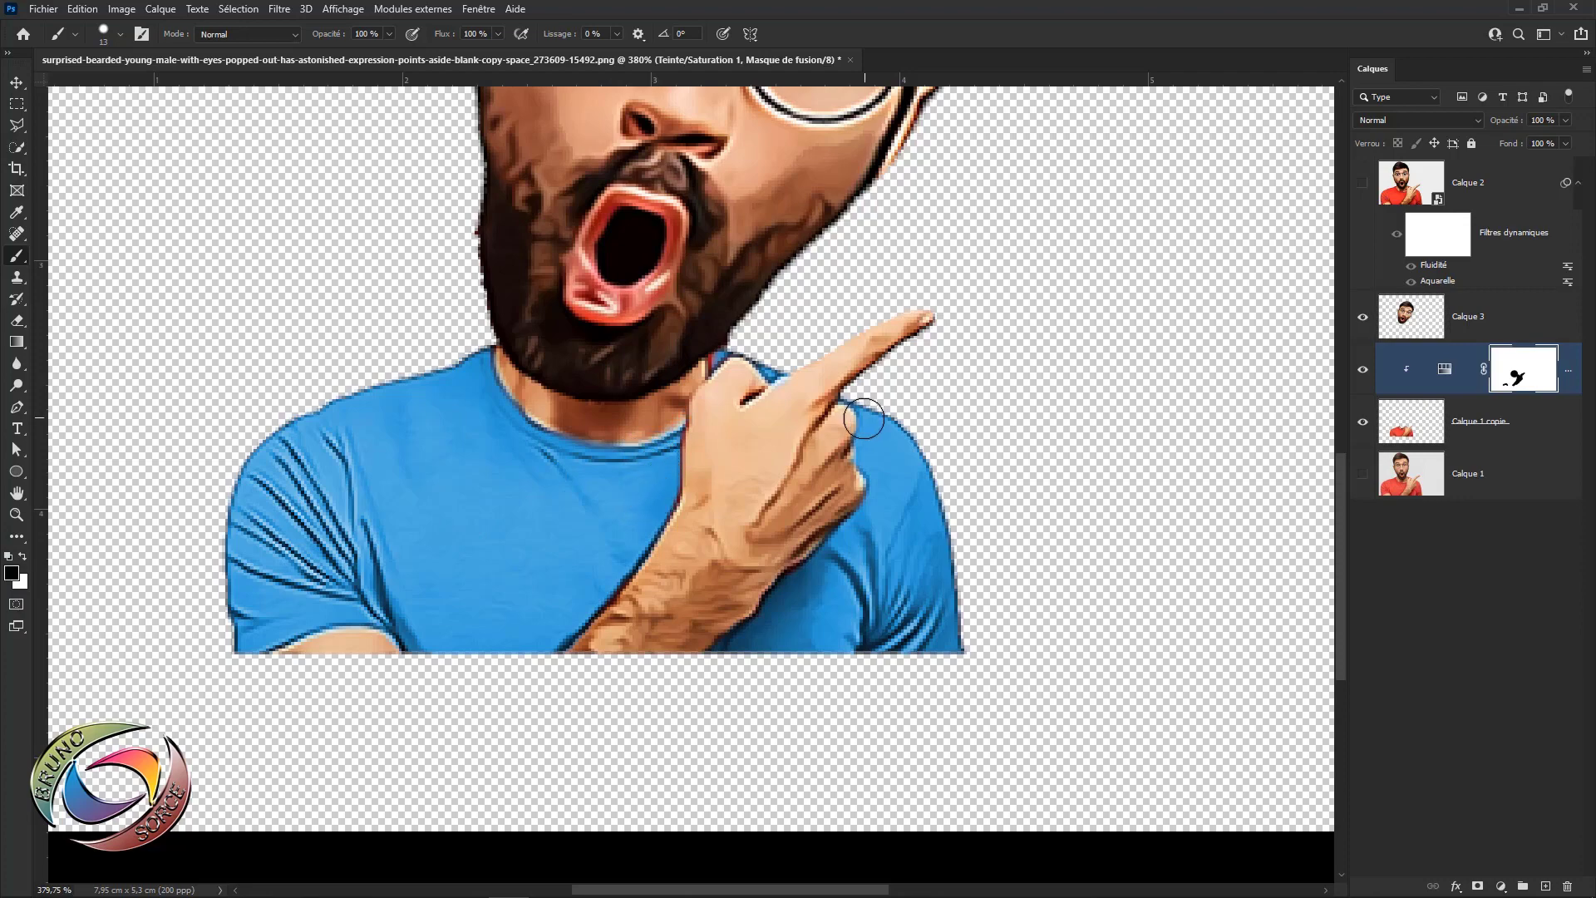
key("x")
- Recolour the shirt purple in its Teinte/Saturation adjustment with hue 263, saturation 90 and lightness 0
scroll(863, 424, "down", 3)
scroll(863, 425, "down", 1)
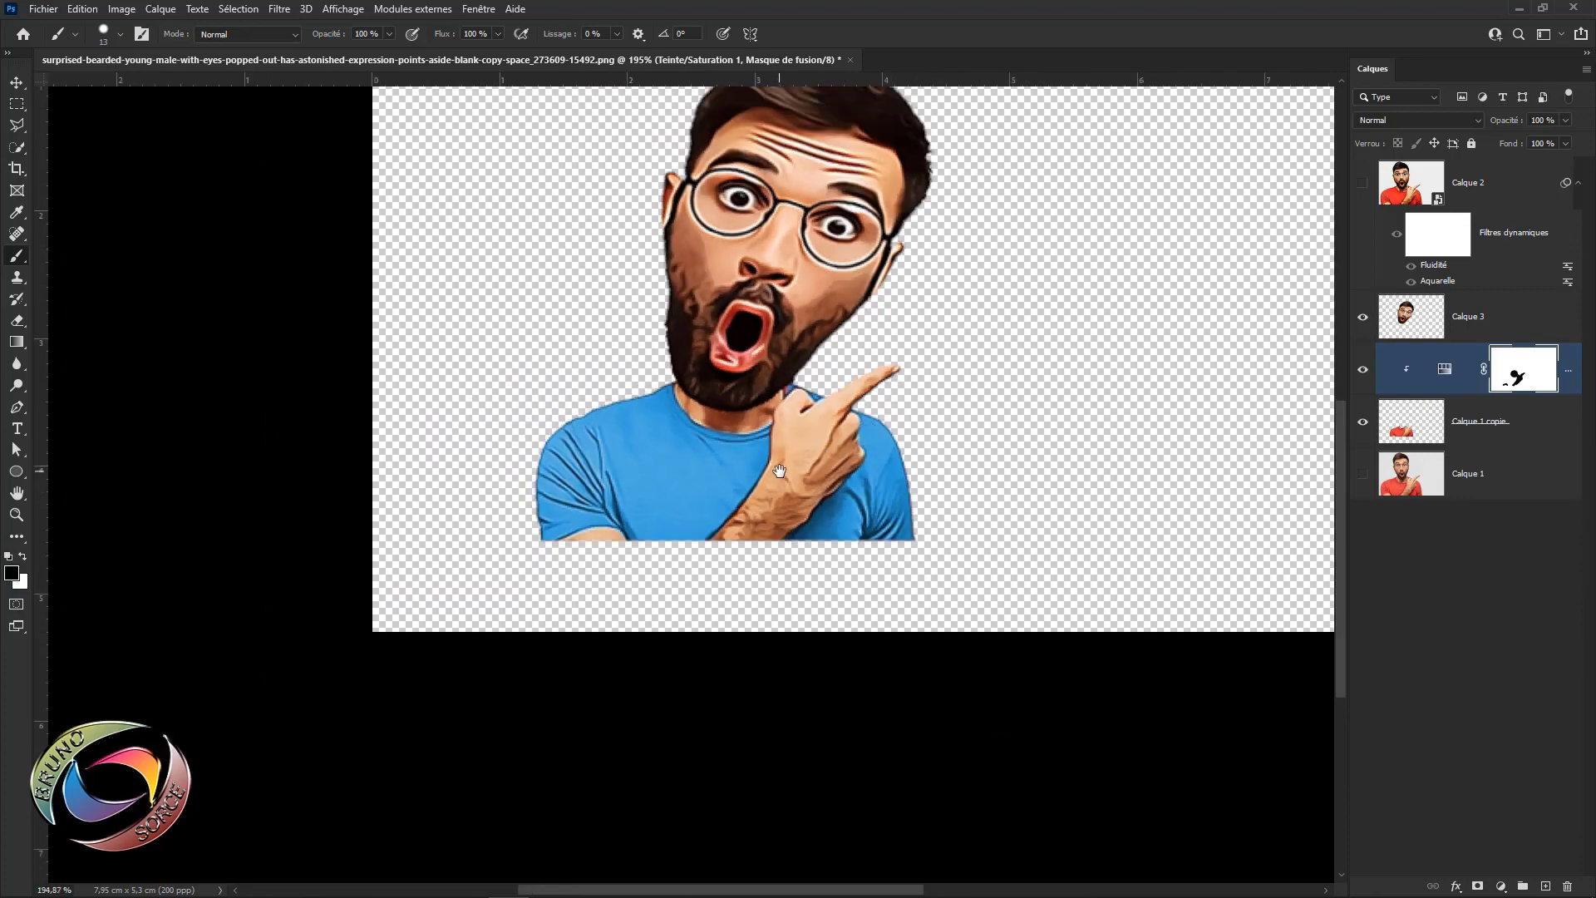
left_click_drag(768, 494, 680, 541)
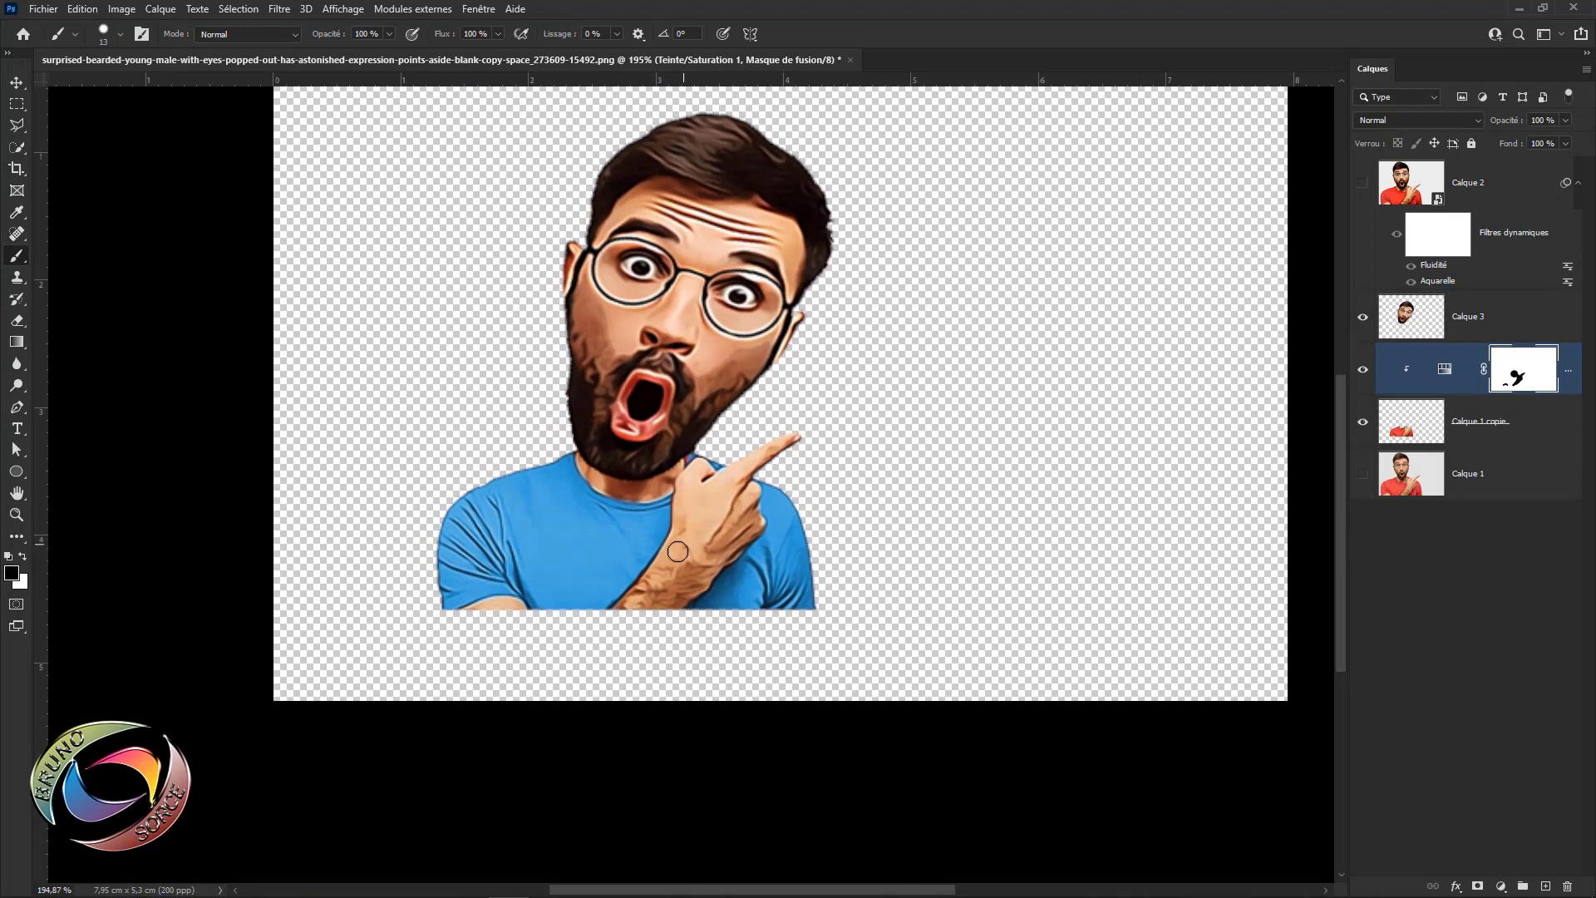
double_click(1442, 372)
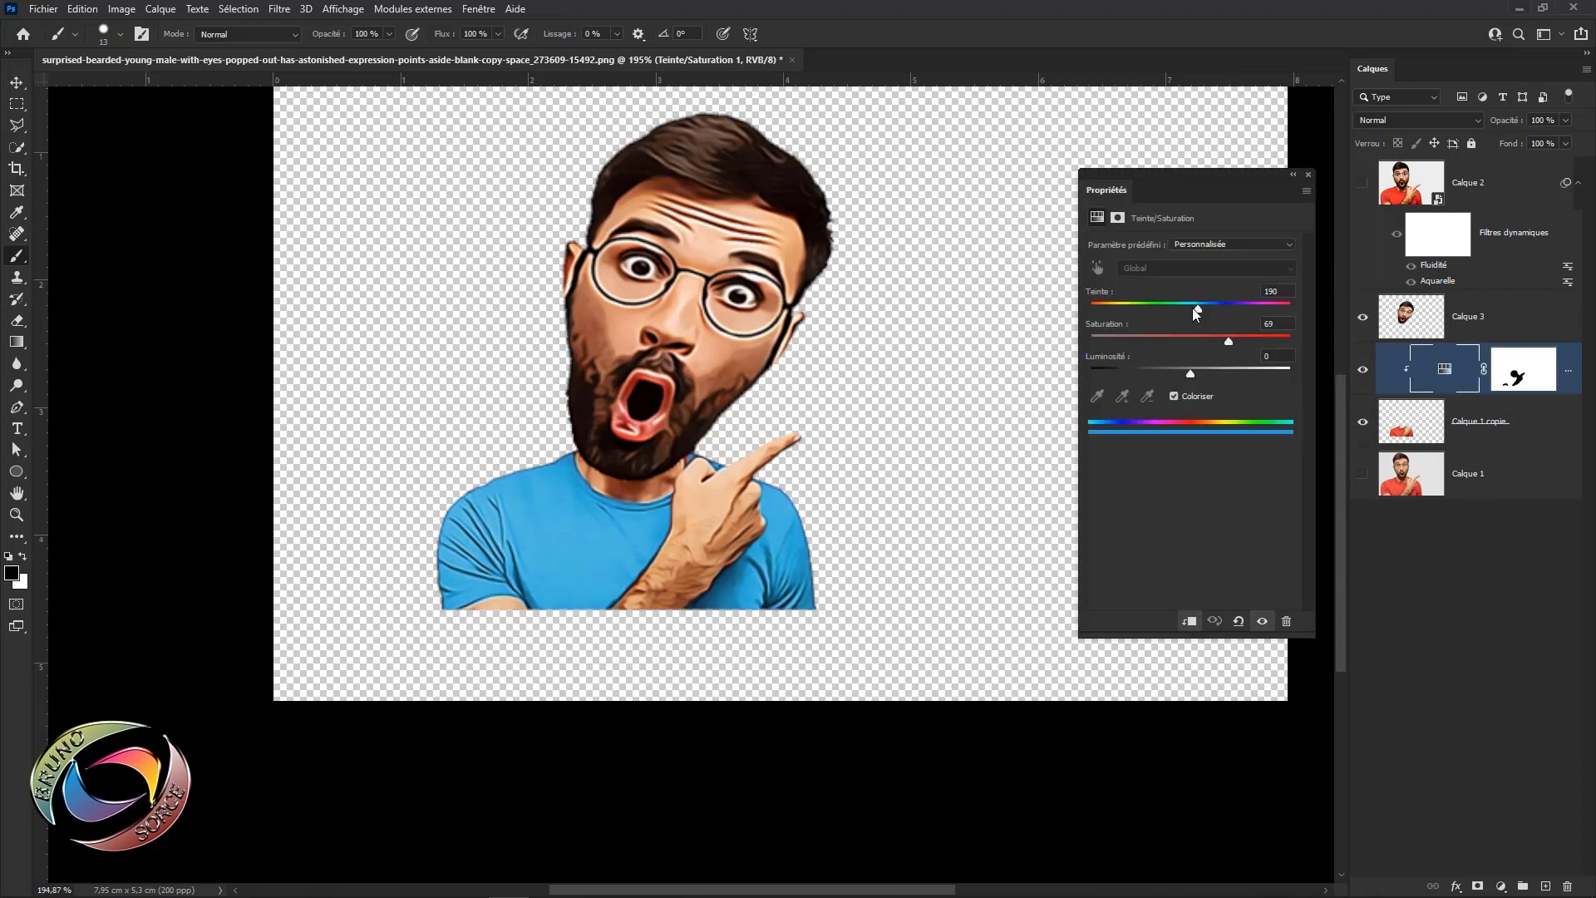
left_click_drag(1192, 308, 1242, 363)
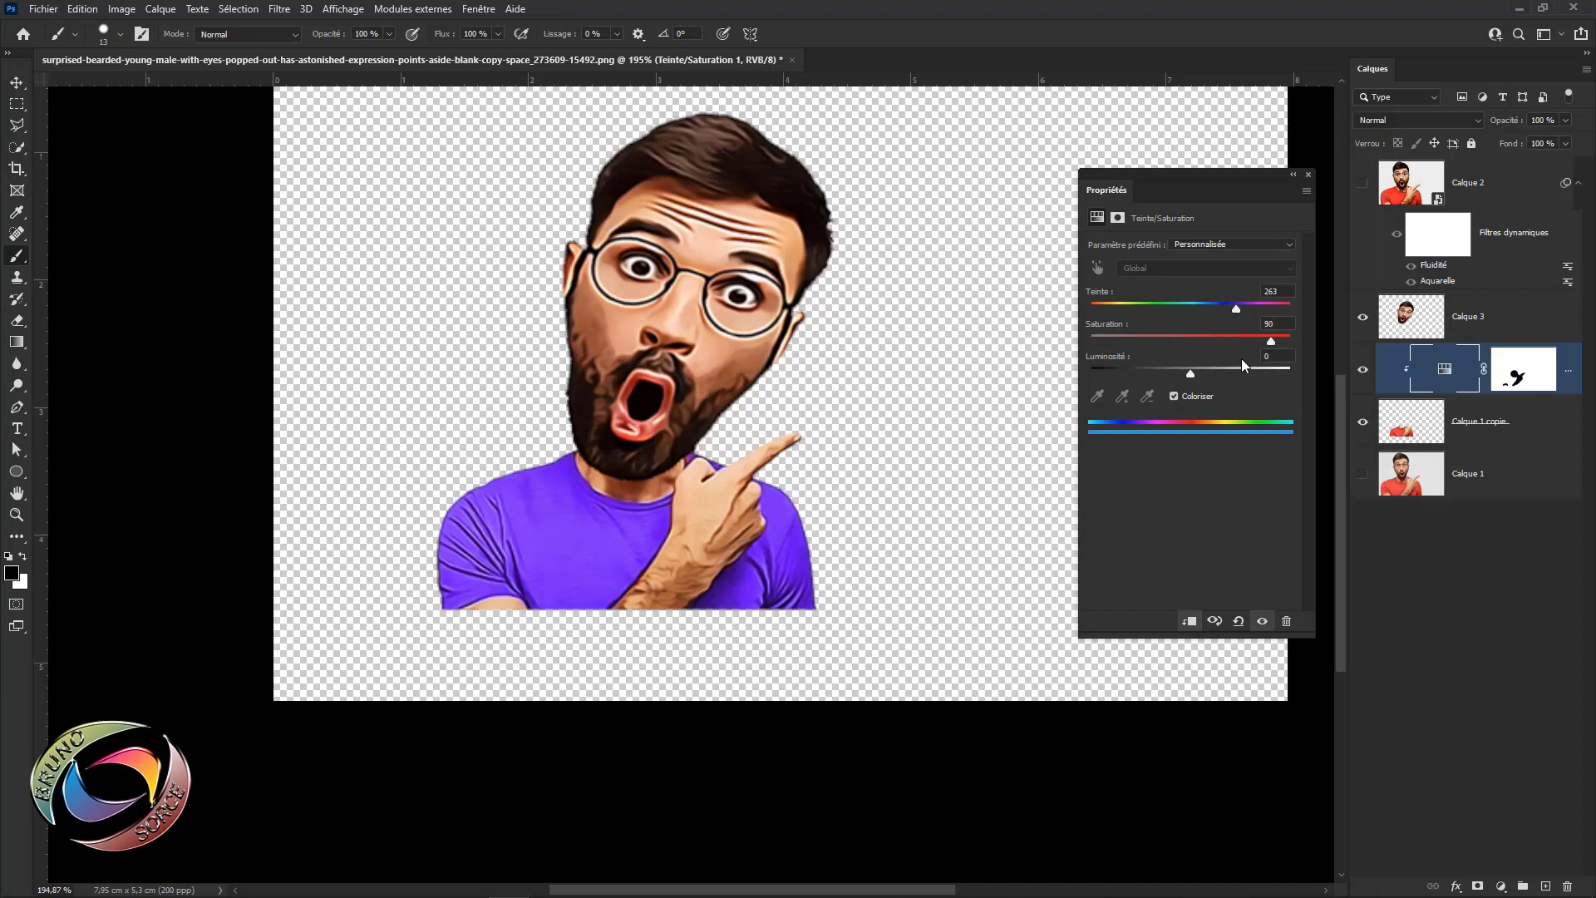
left_click_drag(1166, 379, 1213, 387)
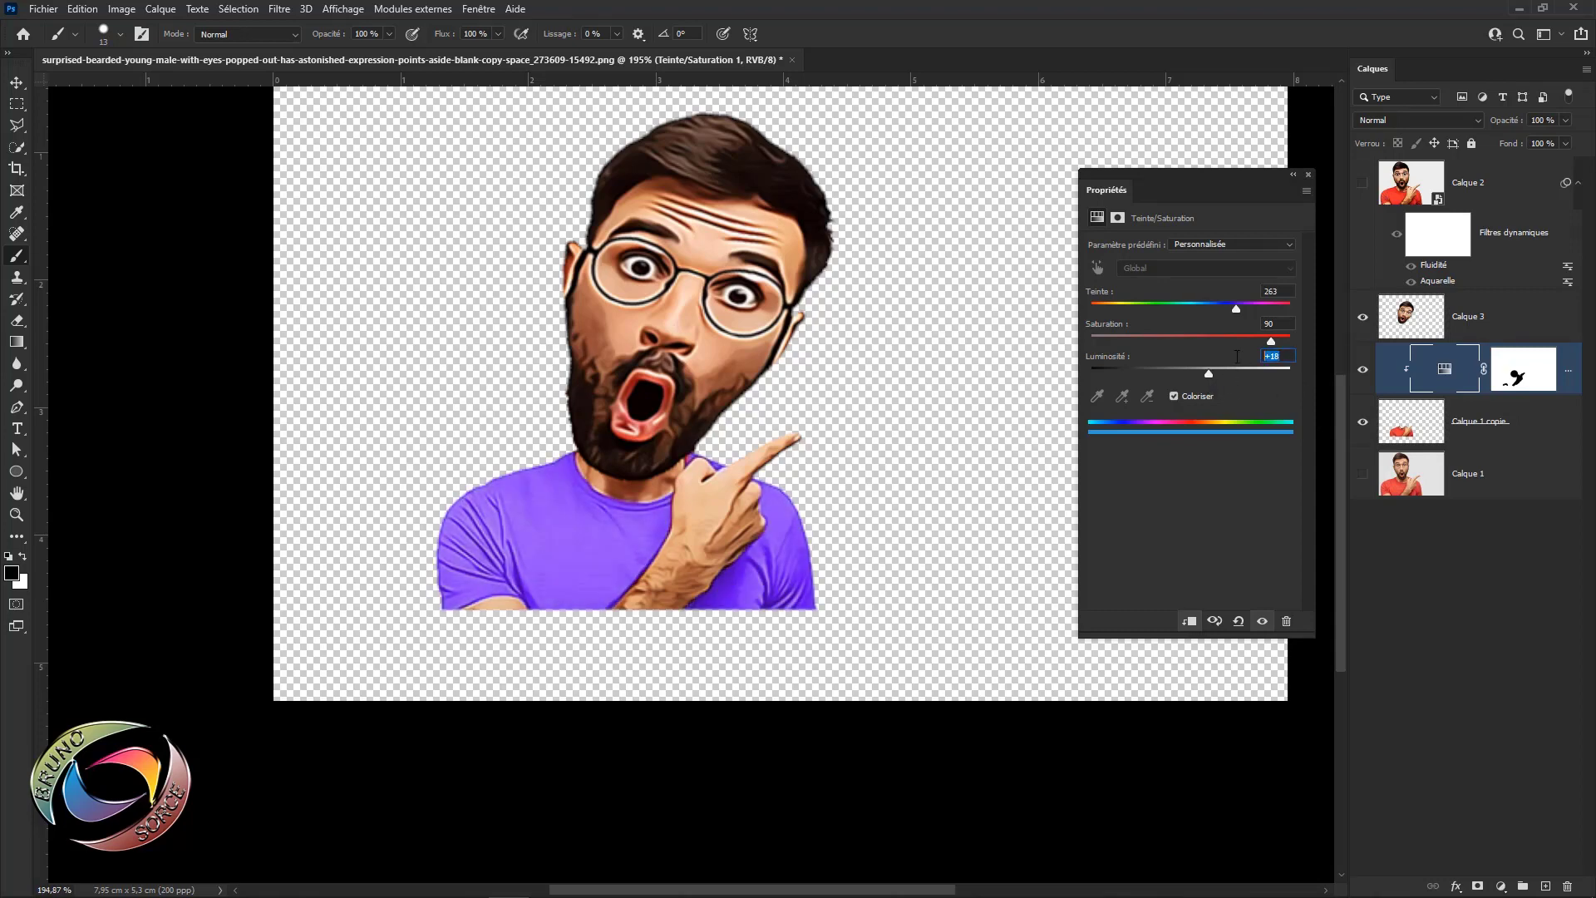
type("0")
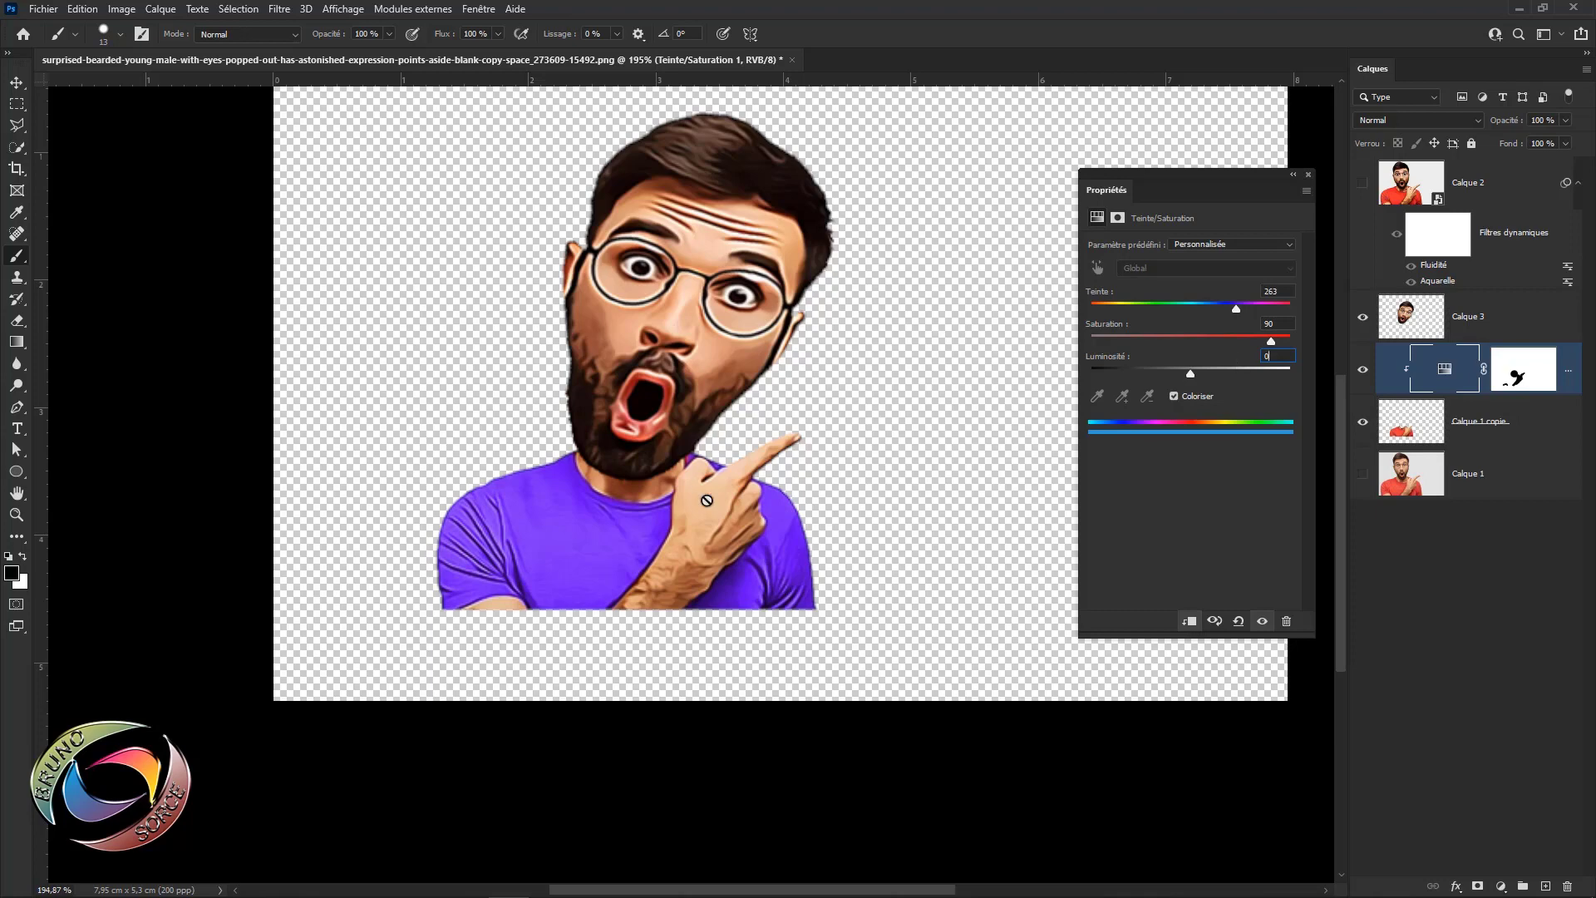
left_click(1310, 174)
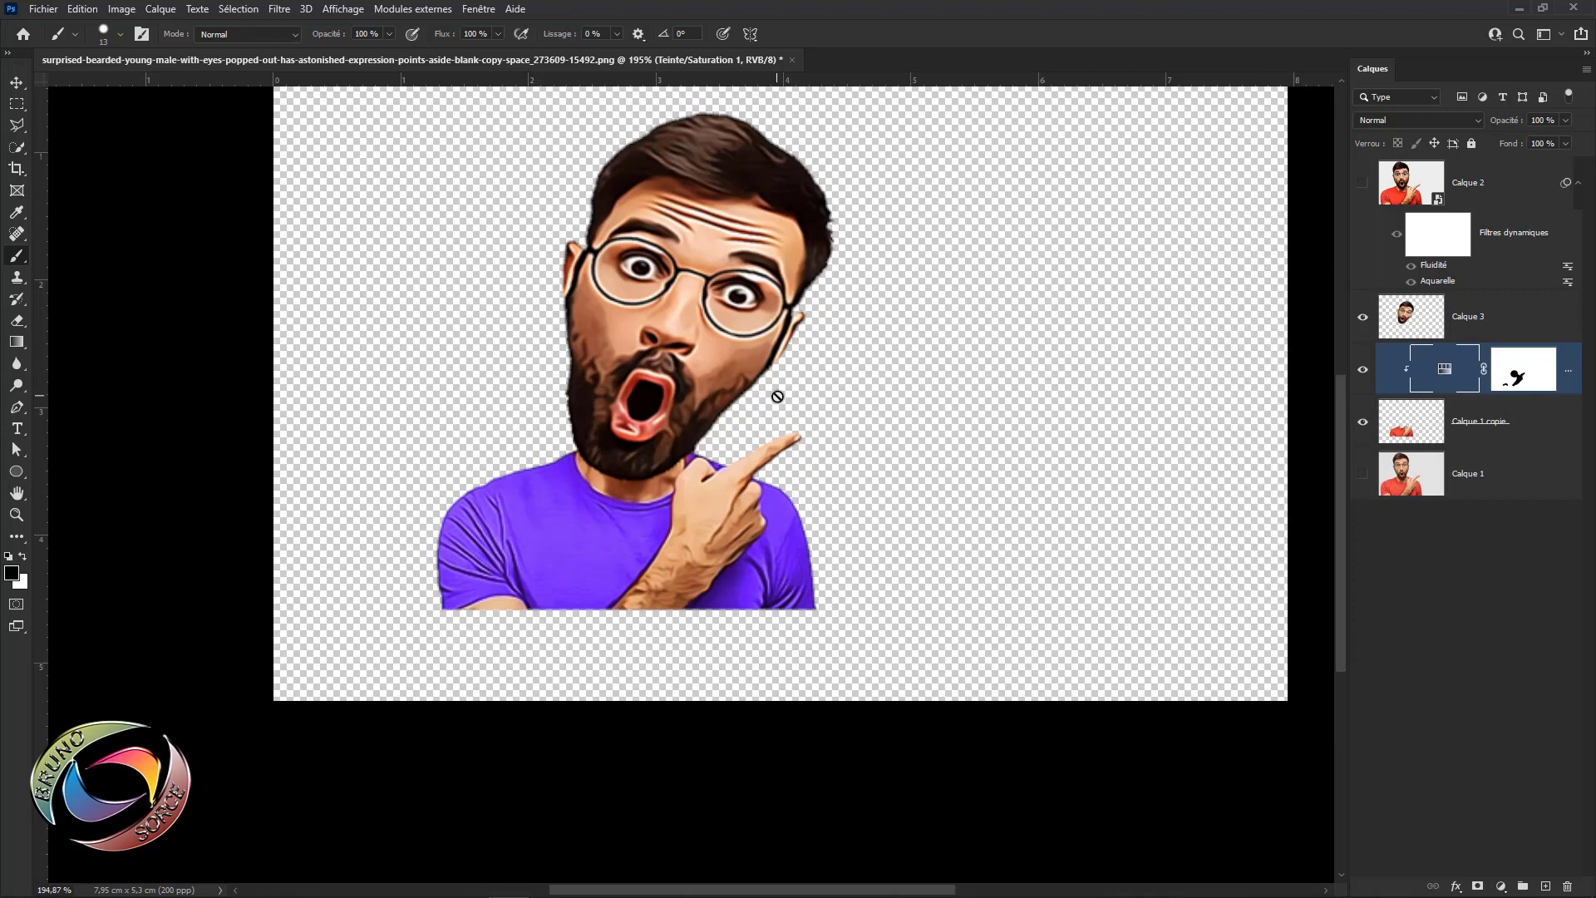
- Add a Teinte/Saturation adjustment layer above Calque 3 and load the head's outline as a selection
scroll(777, 396, "down", 2)
scroll(777, 397, "up", 2)
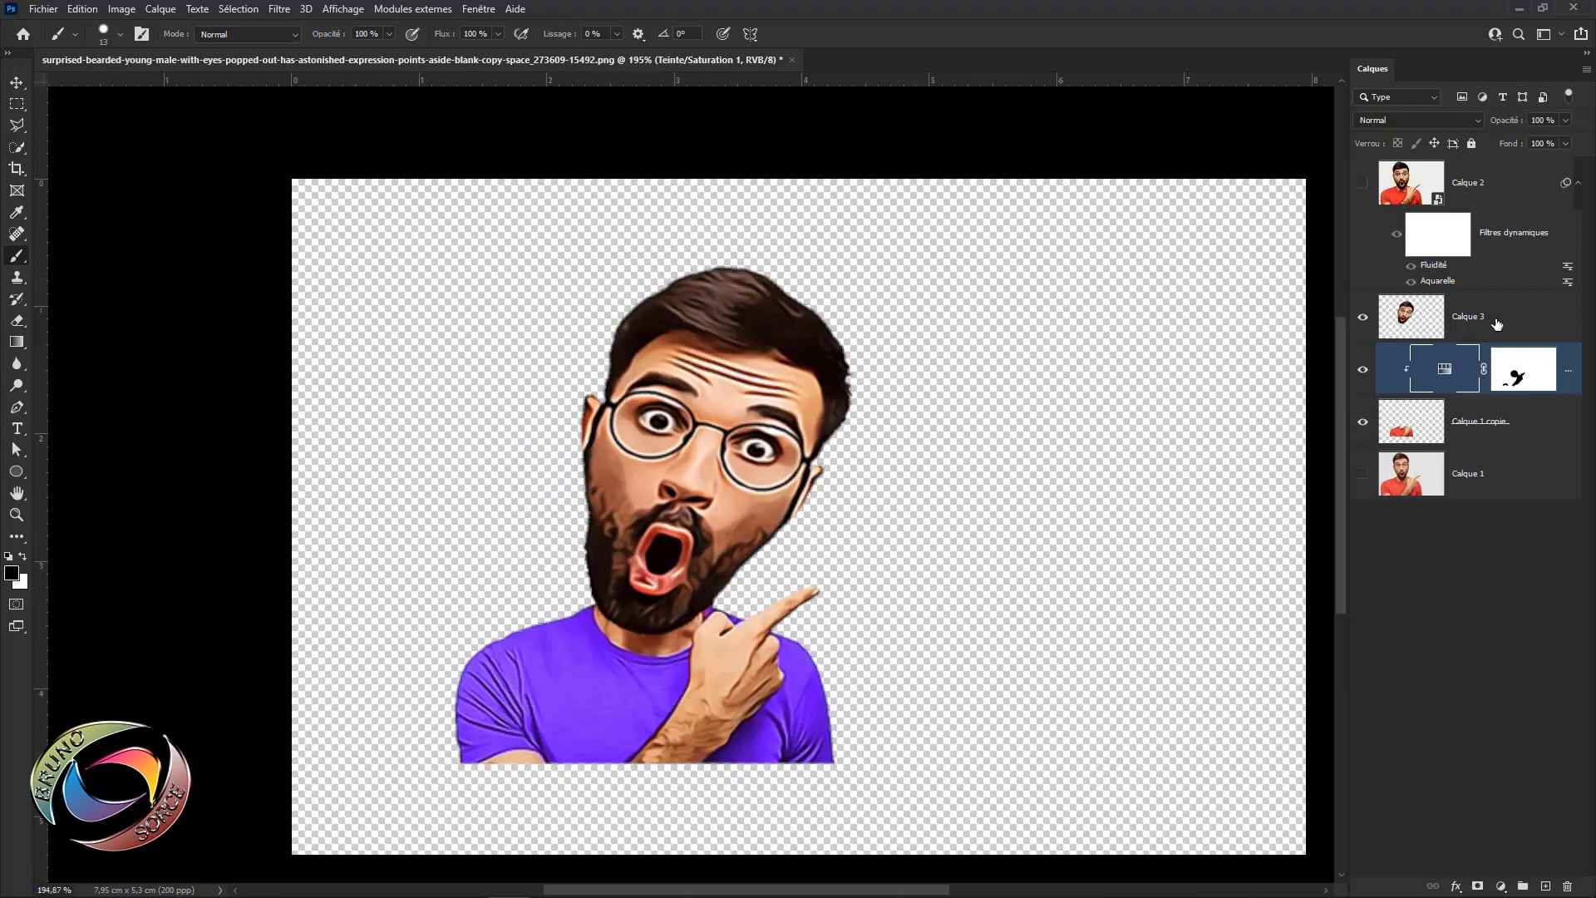
left_click(1496, 323)
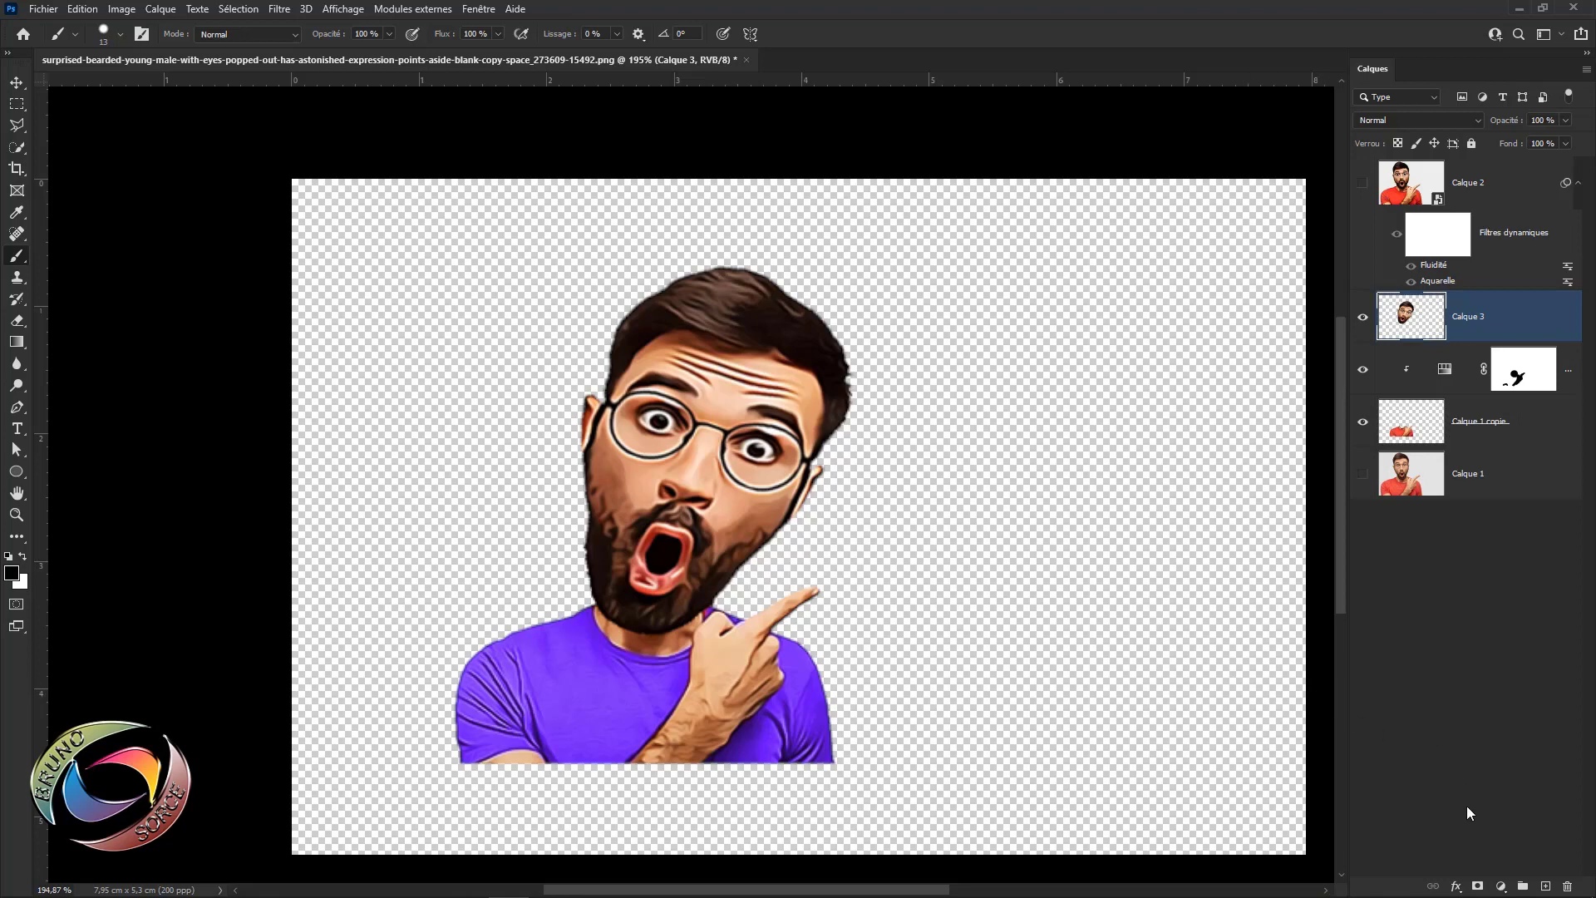
left_click(1503, 886)
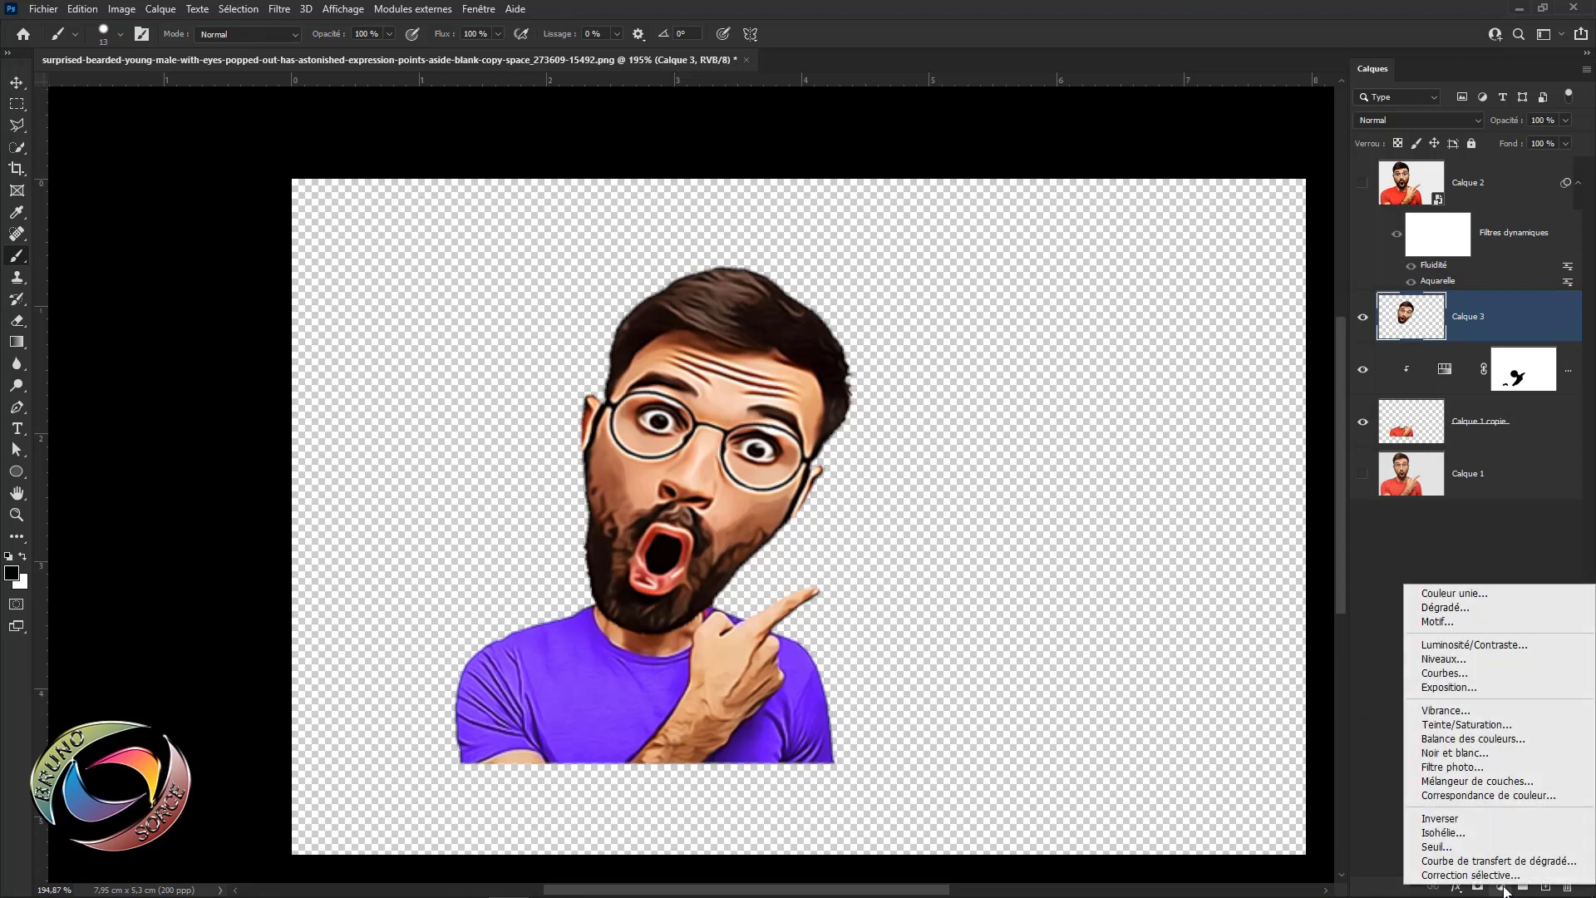
left_click(1464, 725)
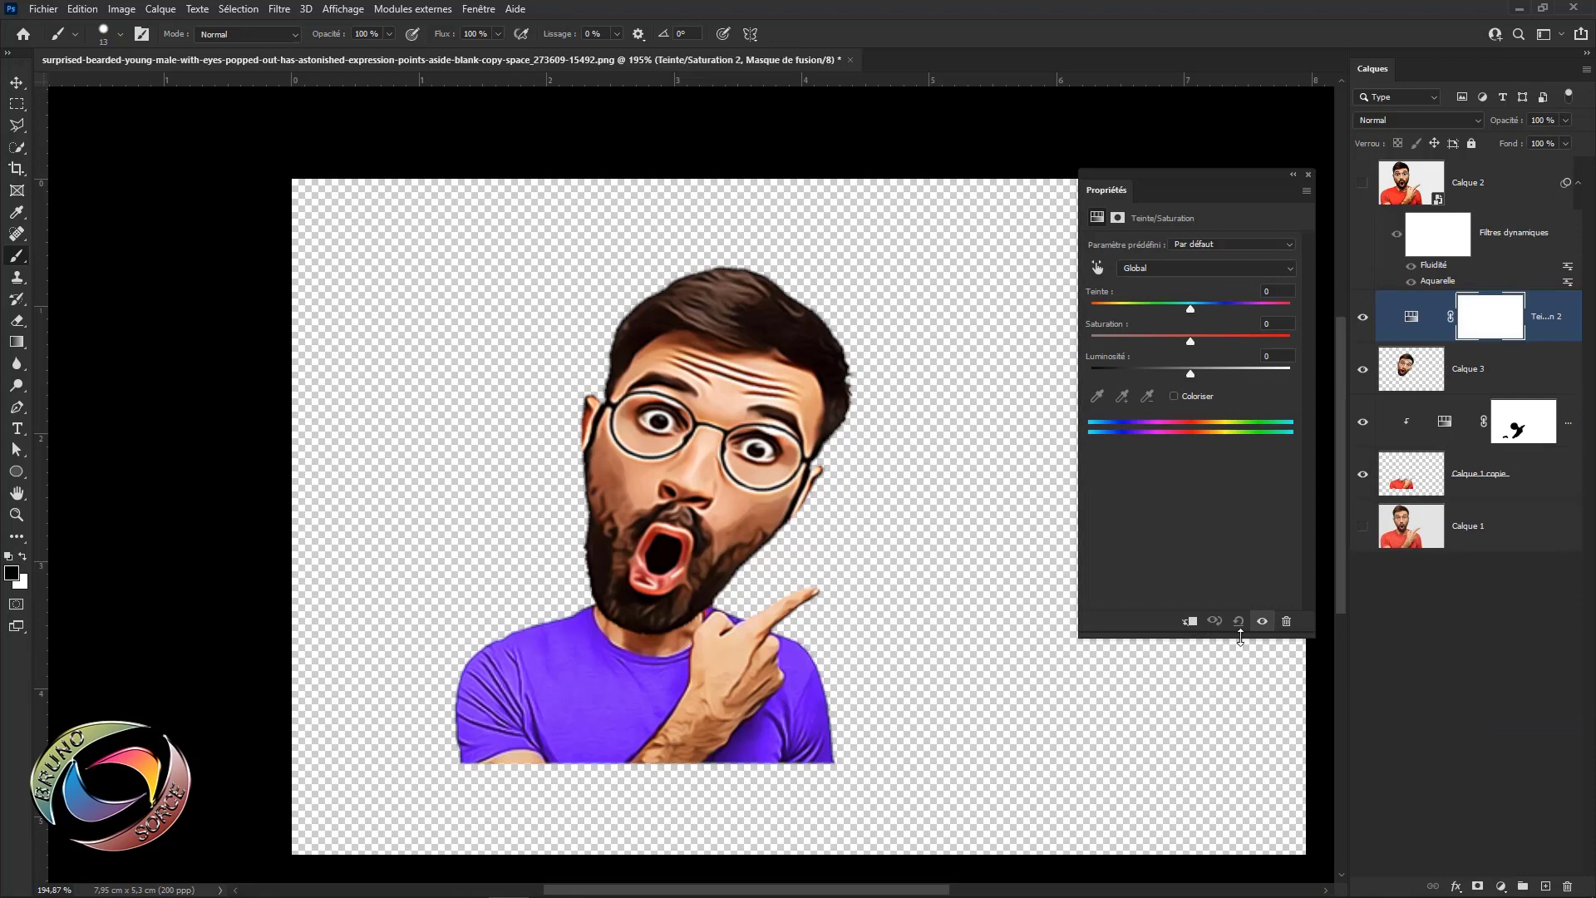
left_click_drag(1411, 387, 1406, 376)
left_click(1406, 374, "ctrl")
- Set the new adjustment's global hue to -88 and clip it to the head on Calque 3
left_click(1192, 311)
left_click_drag(1192, 311, 1128, 311)
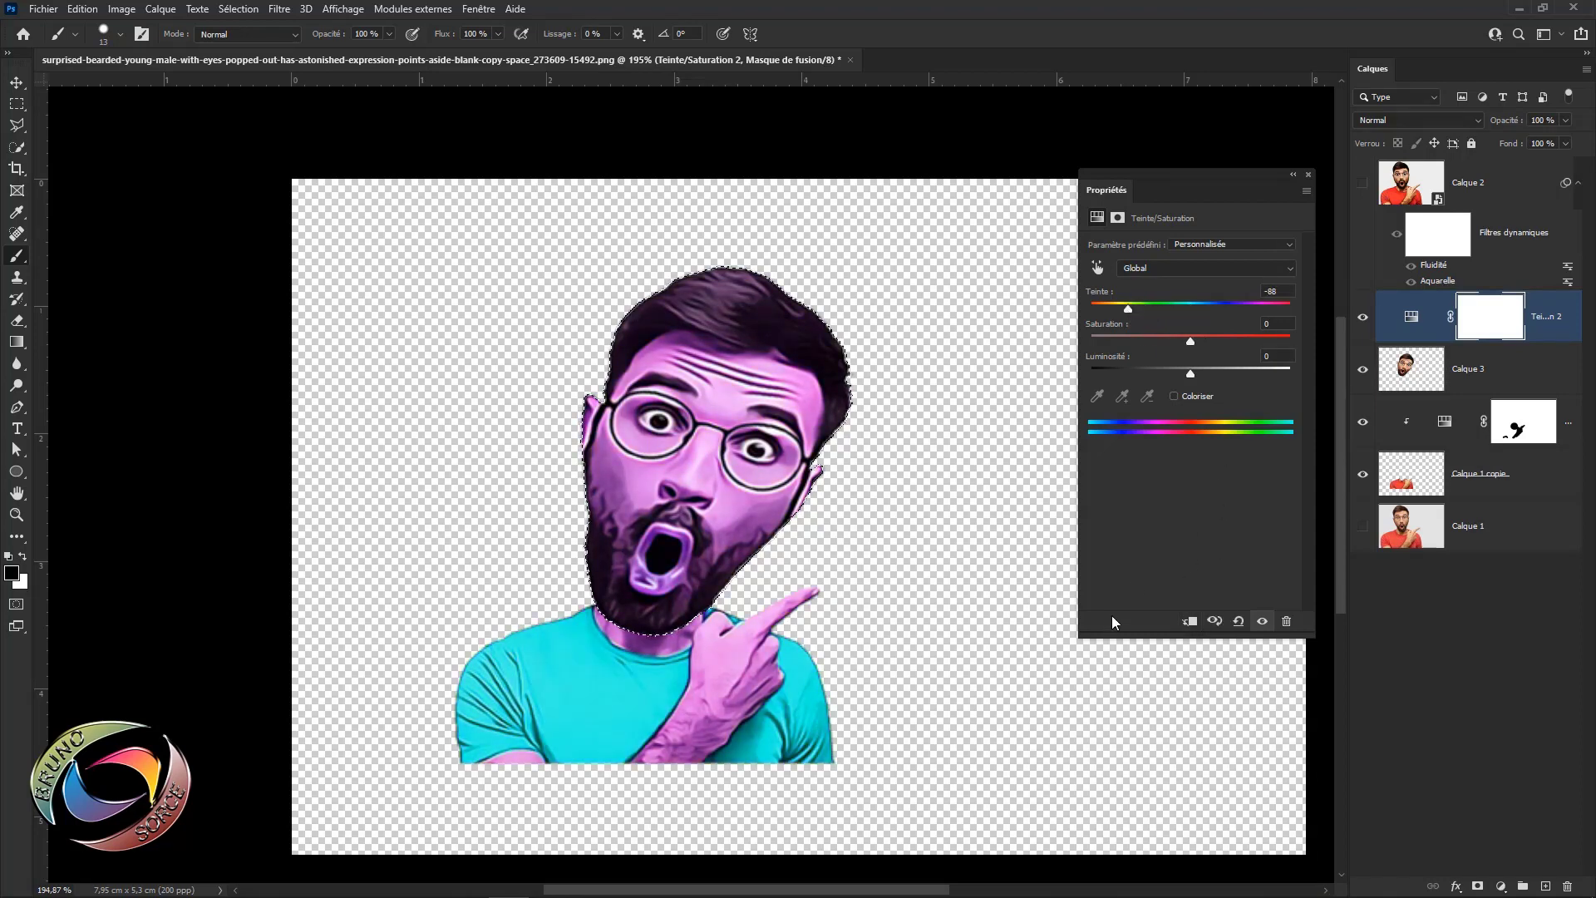
left_click(1190, 622)
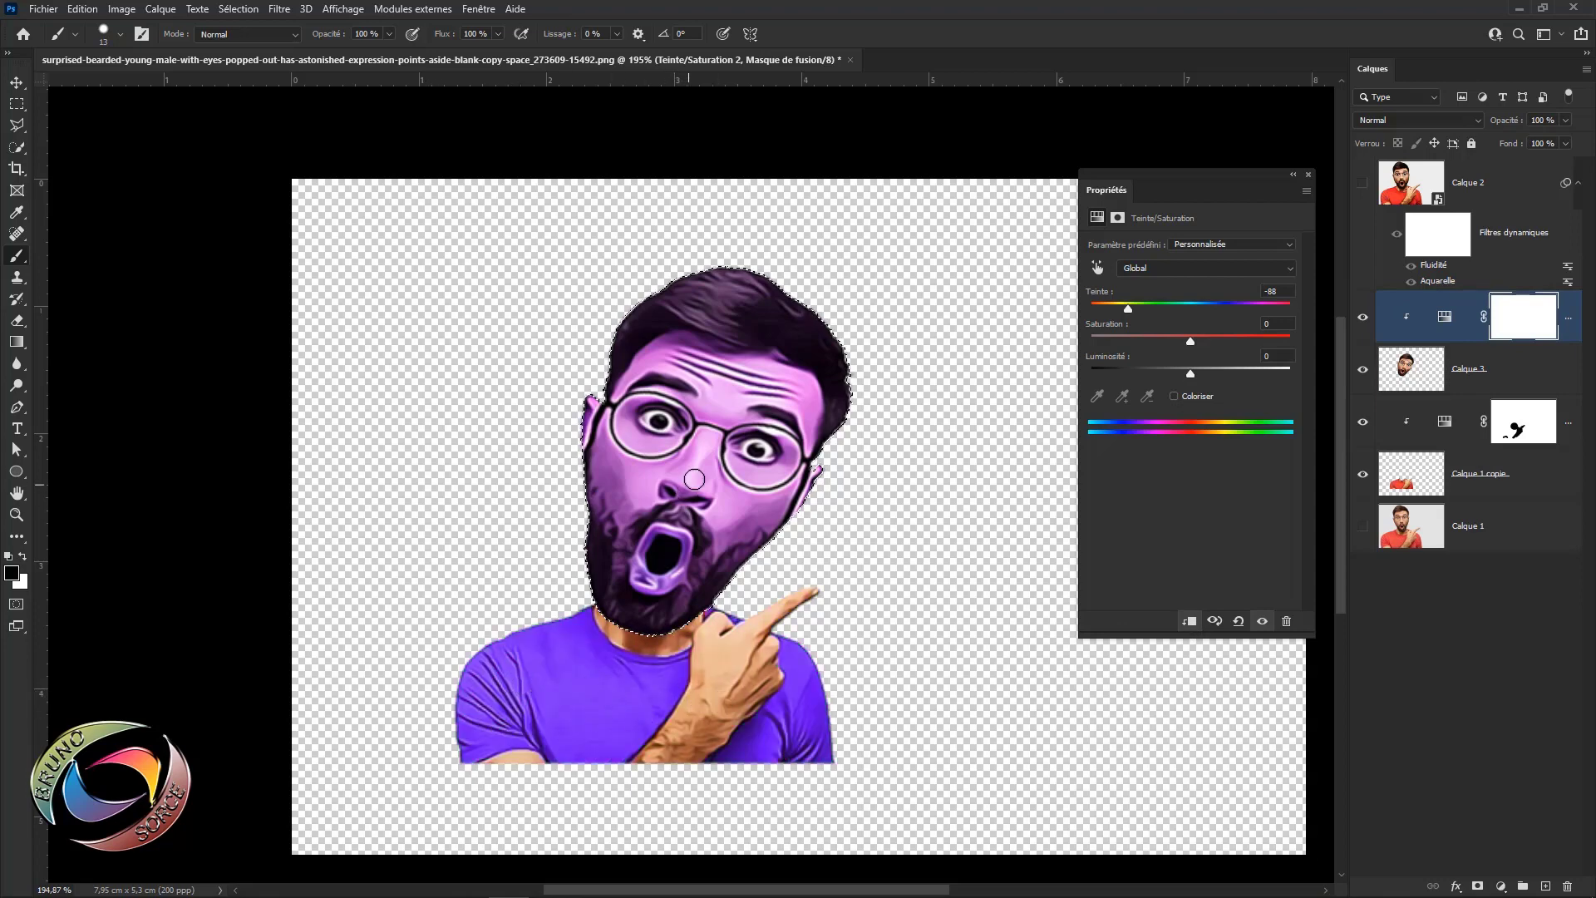
- Paint black between the lenses on the head adjustment's mask and set the brush to 43 px with 19% hardness
left_click_drag(717, 421, 687, 447)
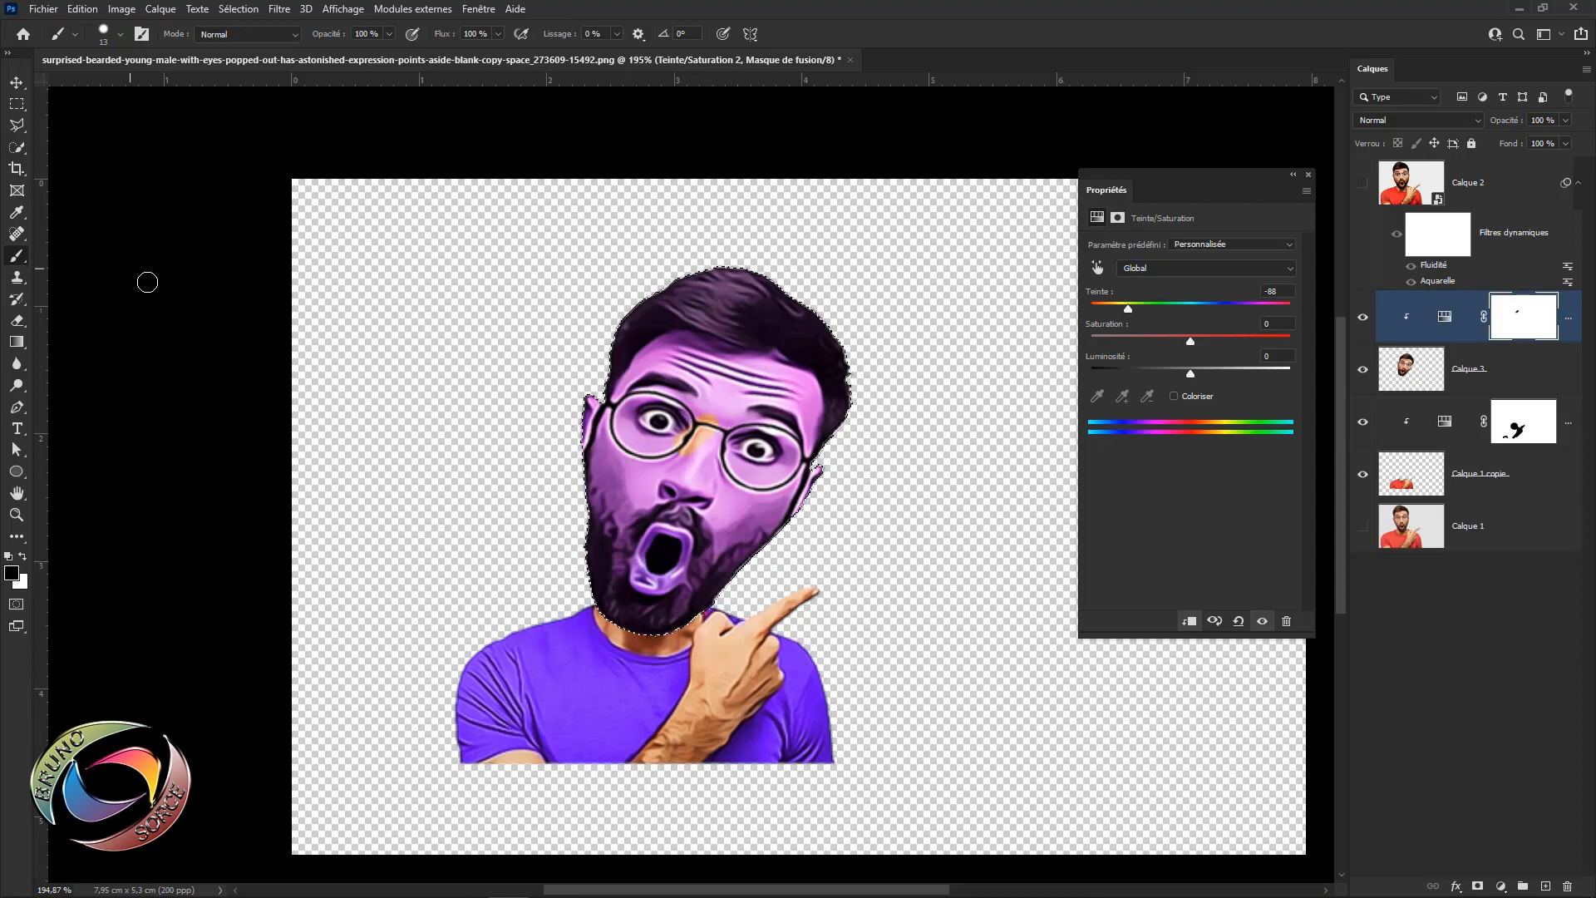
mouse_move(643, 426)
left_mouse_down()
mouse_move(723, 407)
mouse_move(735, 449)
left_mouse_up()
right_click(735, 447)
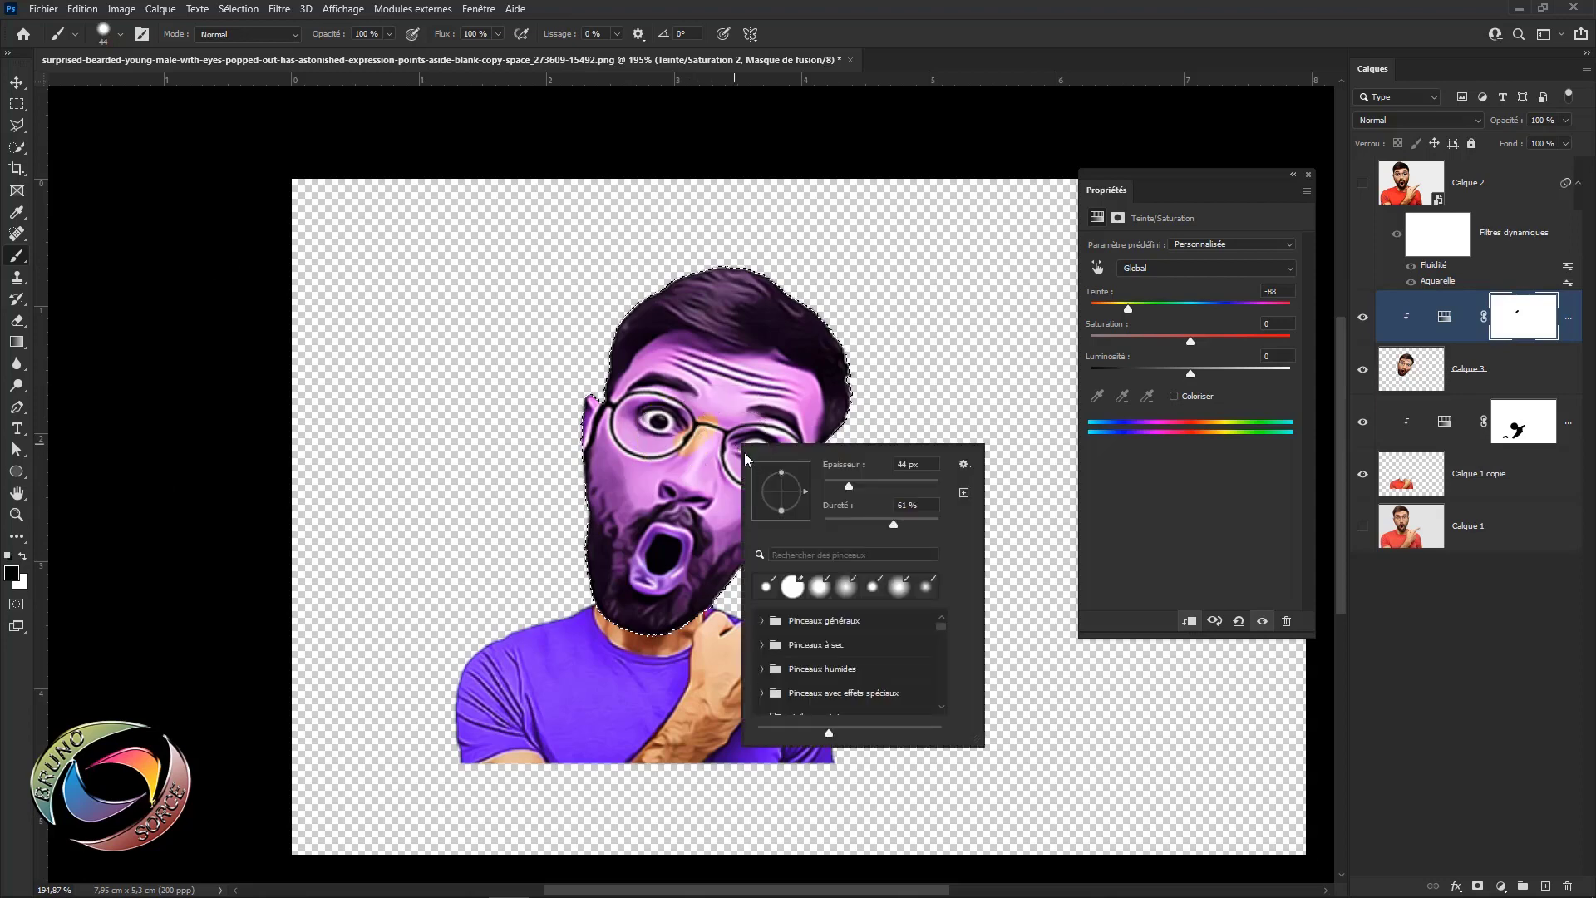
left_click(848, 484)
left_click_drag(891, 524, 846, 523)
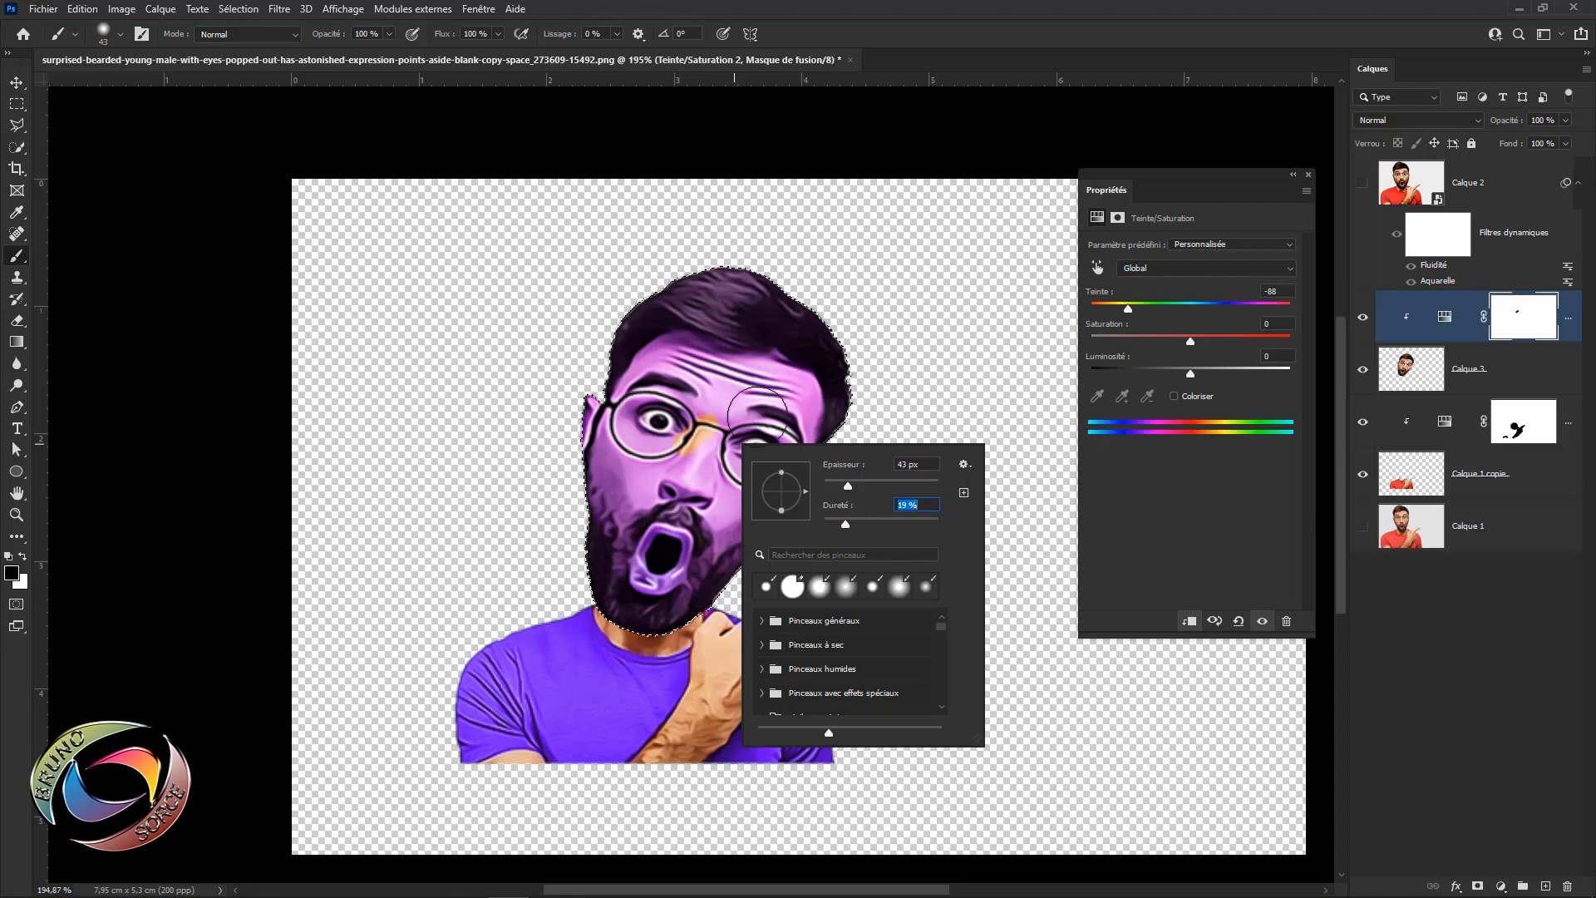
key("Return")
- Paint black on the head adjustment's mask over the forehead, face, ears and beard so only the hair keeps the colour change
mouse_move(673, 415)
left_mouse_down()
mouse_move(690, 387)
mouse_move(676, 383)
mouse_move(656, 434)
mouse_move(623, 443)
left_mouse_up()
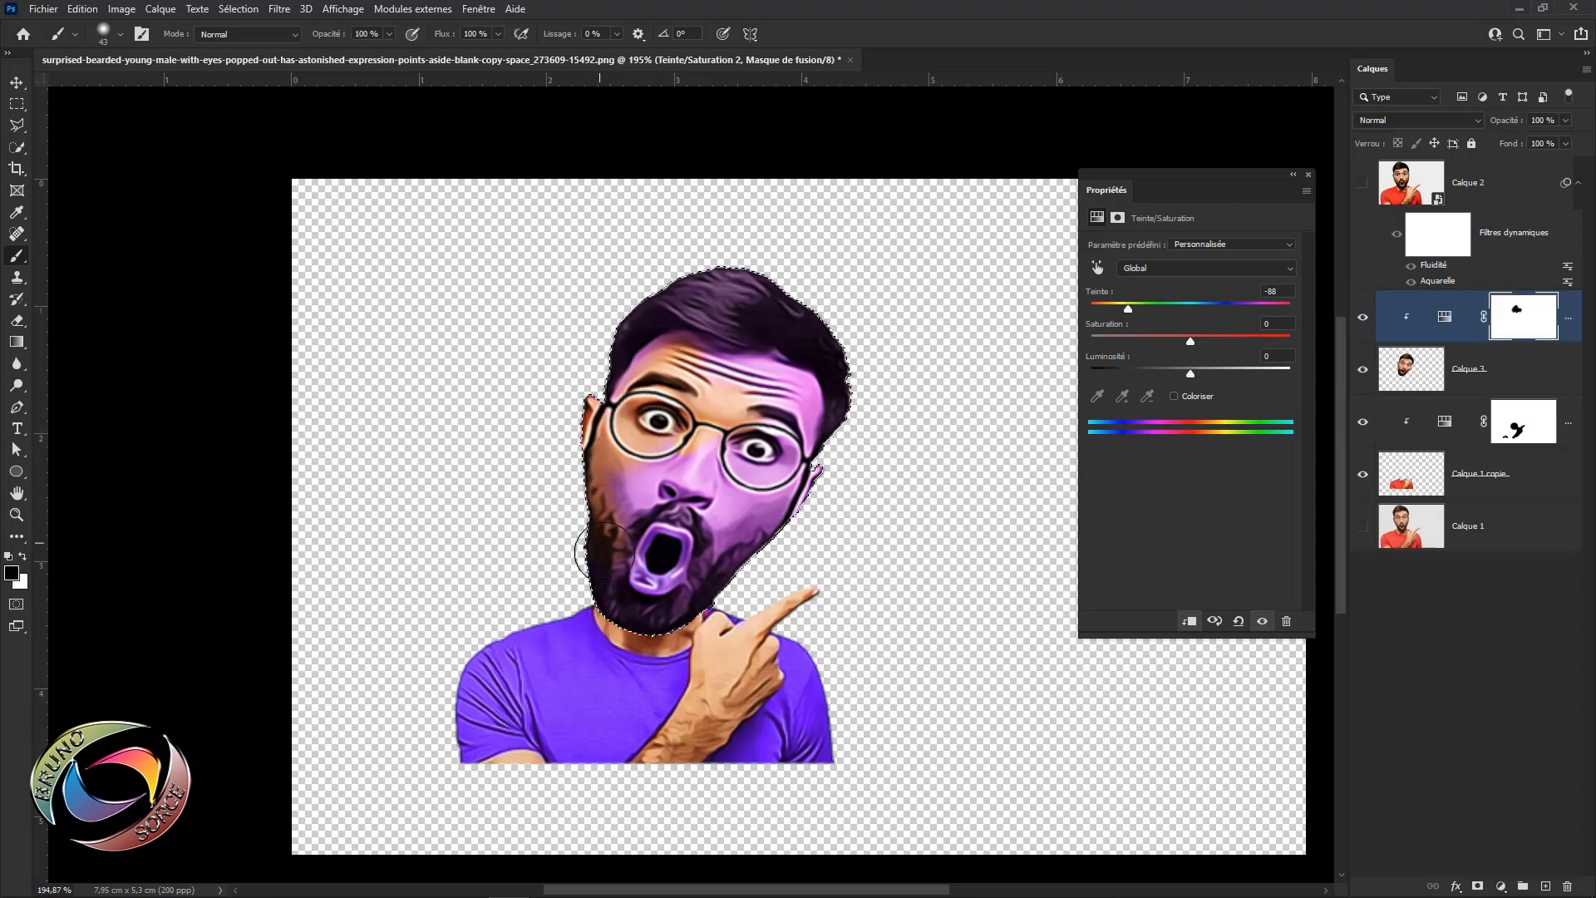
mouse_move(687, 573)
left_mouse_down()
mouse_move(738, 525)
mouse_move(691, 556)
mouse_move(654, 550)
mouse_move(656, 478)
left_mouse_up()
mouse_move(575, 508)
left_mouse_down()
mouse_move(709, 494)
mouse_move(744, 510)
mouse_move(738, 531)
mouse_move(795, 493)
mouse_move(828, 504)
mouse_move(828, 490)
mouse_move(793, 514)
mouse_move(773, 486)
left_mouse_up()
mouse_move(688, 365)
left_mouse_down()
mouse_move(634, 433)
mouse_move(695, 430)
mouse_move(691, 481)
mouse_move(735, 465)
mouse_move(674, 493)
mouse_move(703, 381)
mouse_move(682, 360)
mouse_move(661, 382)
mouse_move(681, 411)
left_mouse_up()
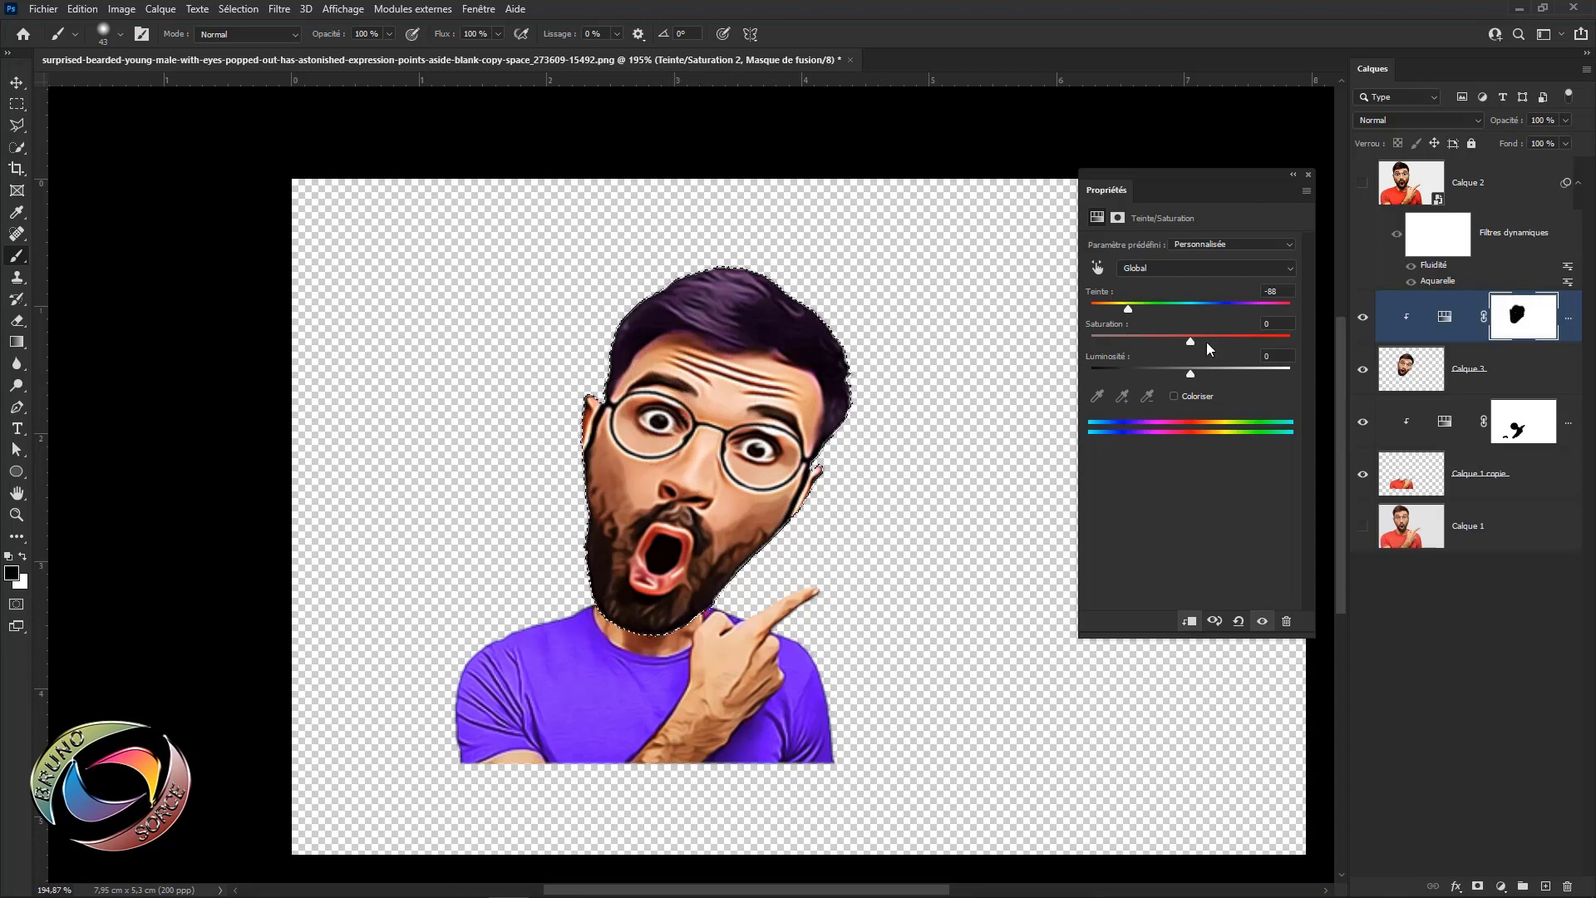
- Recolour the hair dark red with hue -23 and saturation +65 in its Teinte/Saturation adjustment, and deselect the layer
mouse_move(1205, 342)
left_mouse_down()
mouse_move(1128, 305)
mouse_move(1265, 327)
mouse_move(1174, 330)
left_mouse_up()
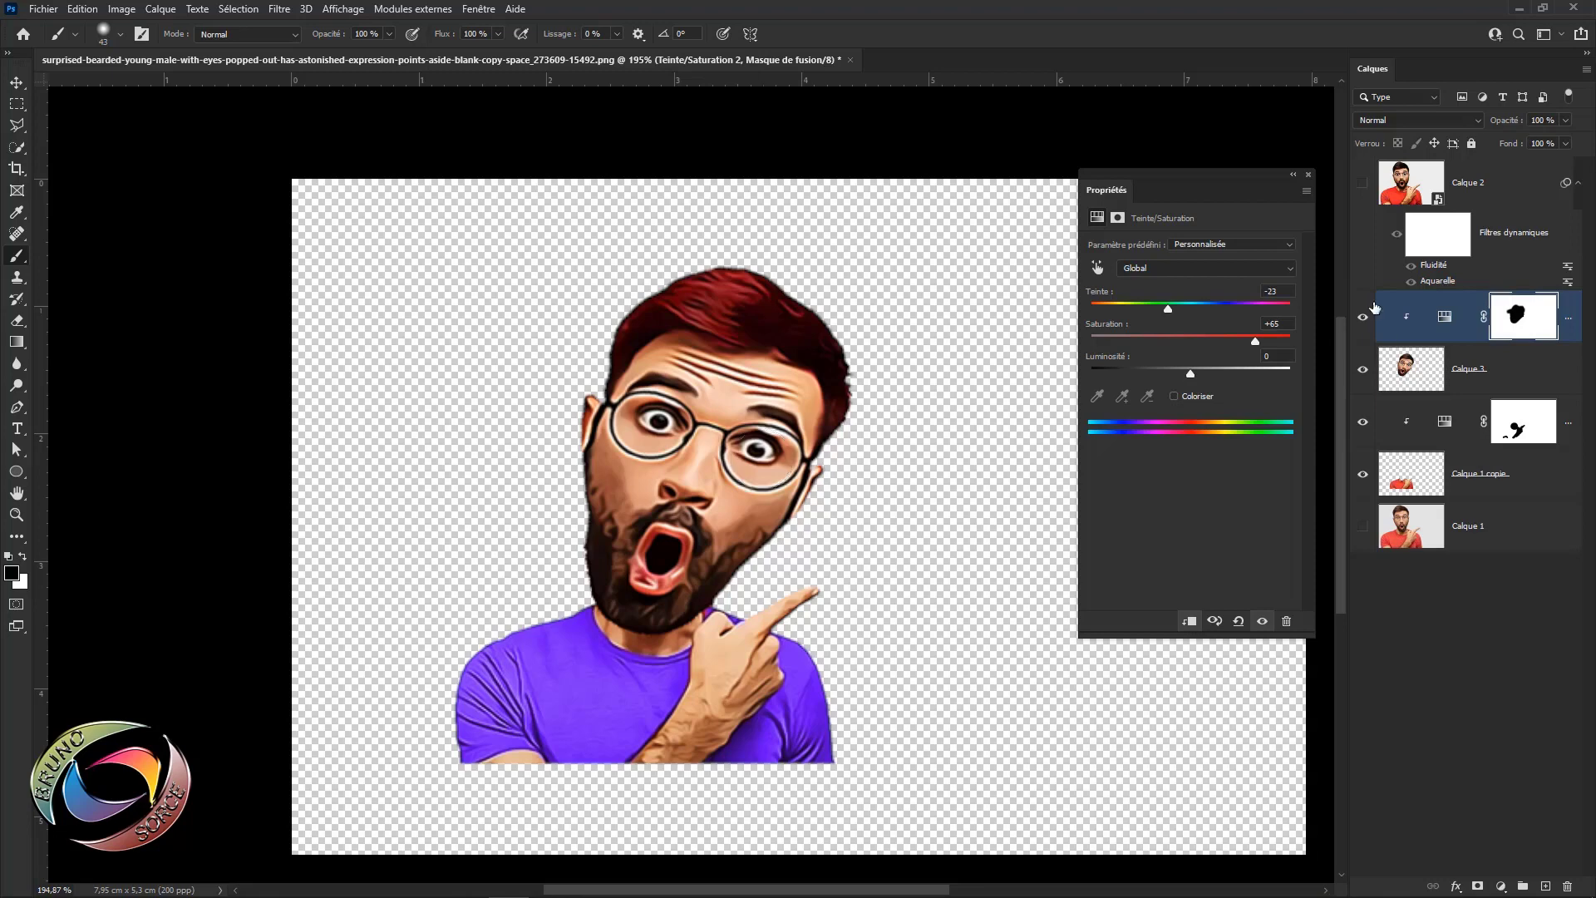
left_click(1309, 177)
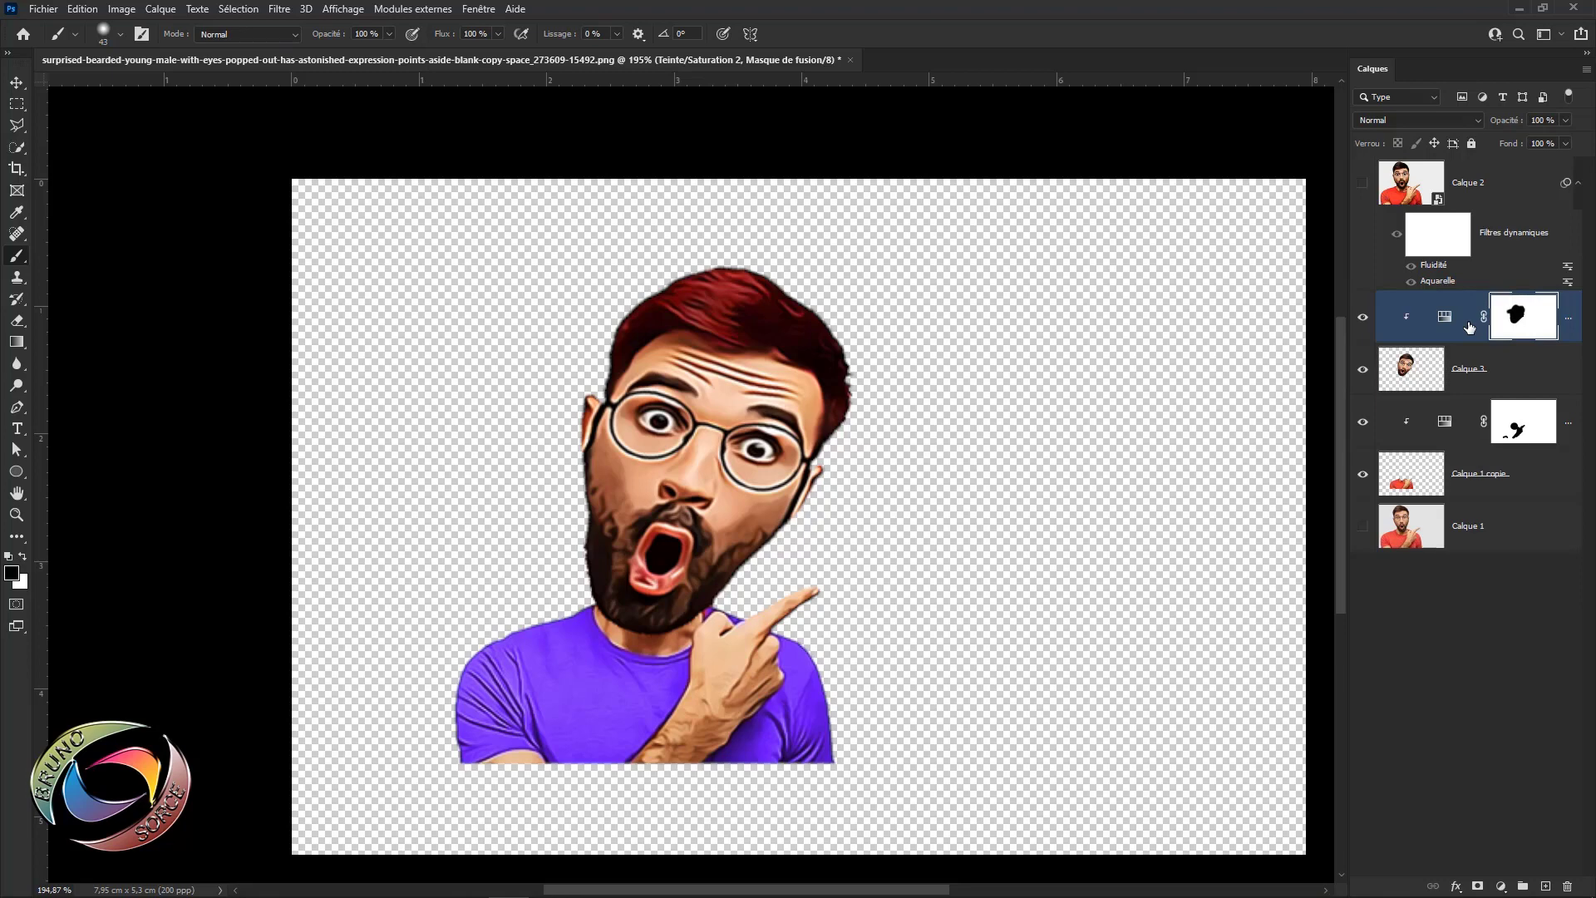
key("v")
left_click(225, 291)
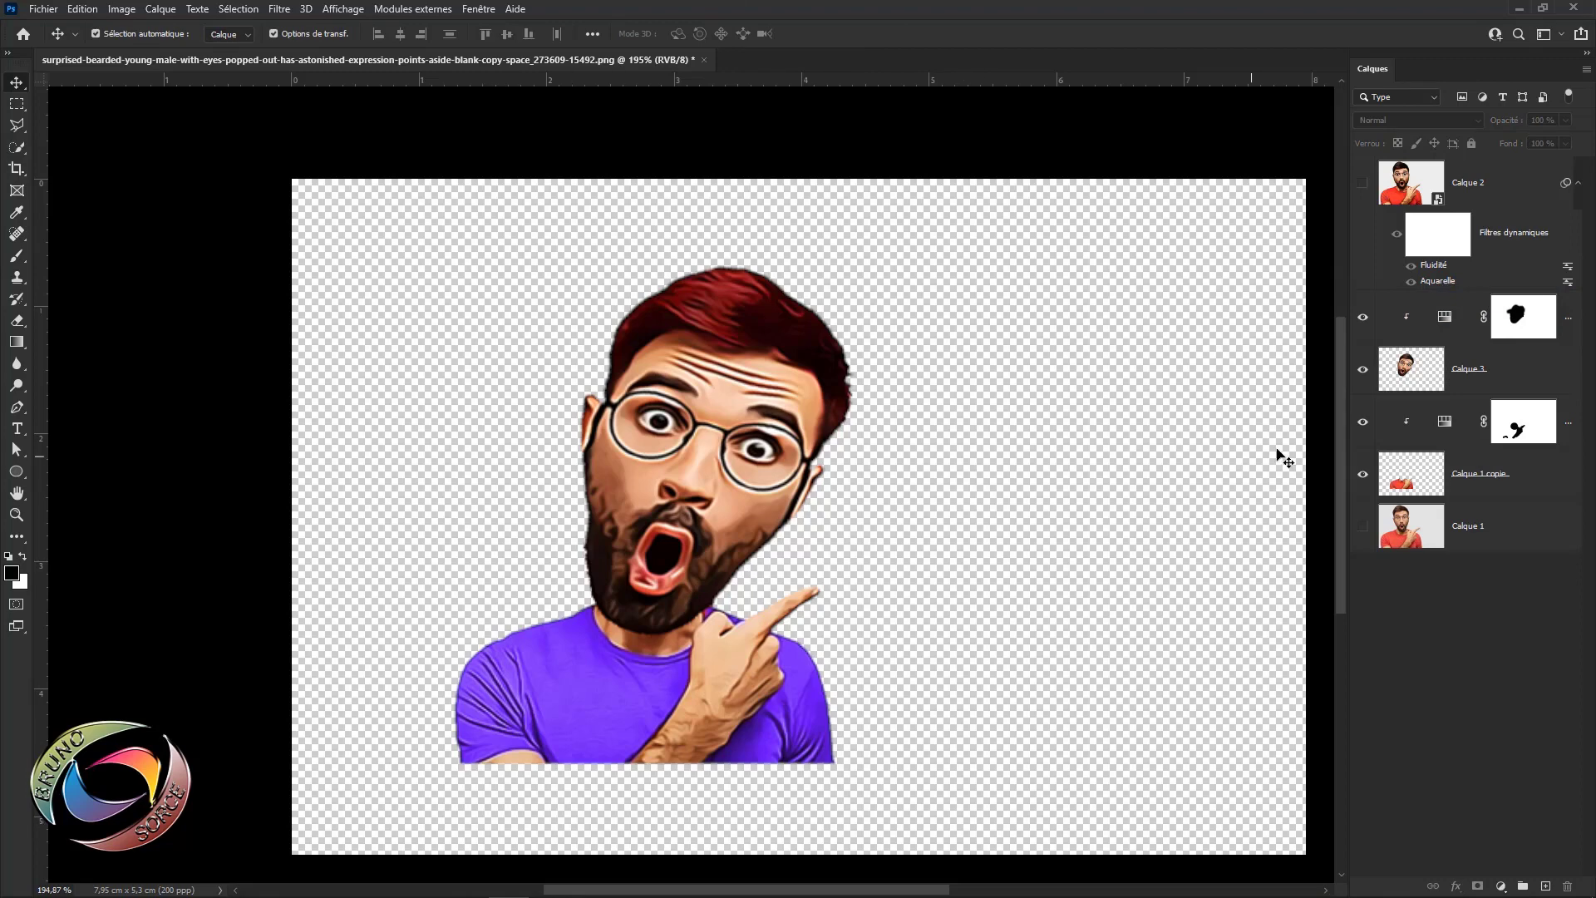
- Reopen the shirt's Teinte/Saturation adjustment and shift its hue away from purple to a much lower value
double_click(1442, 424)
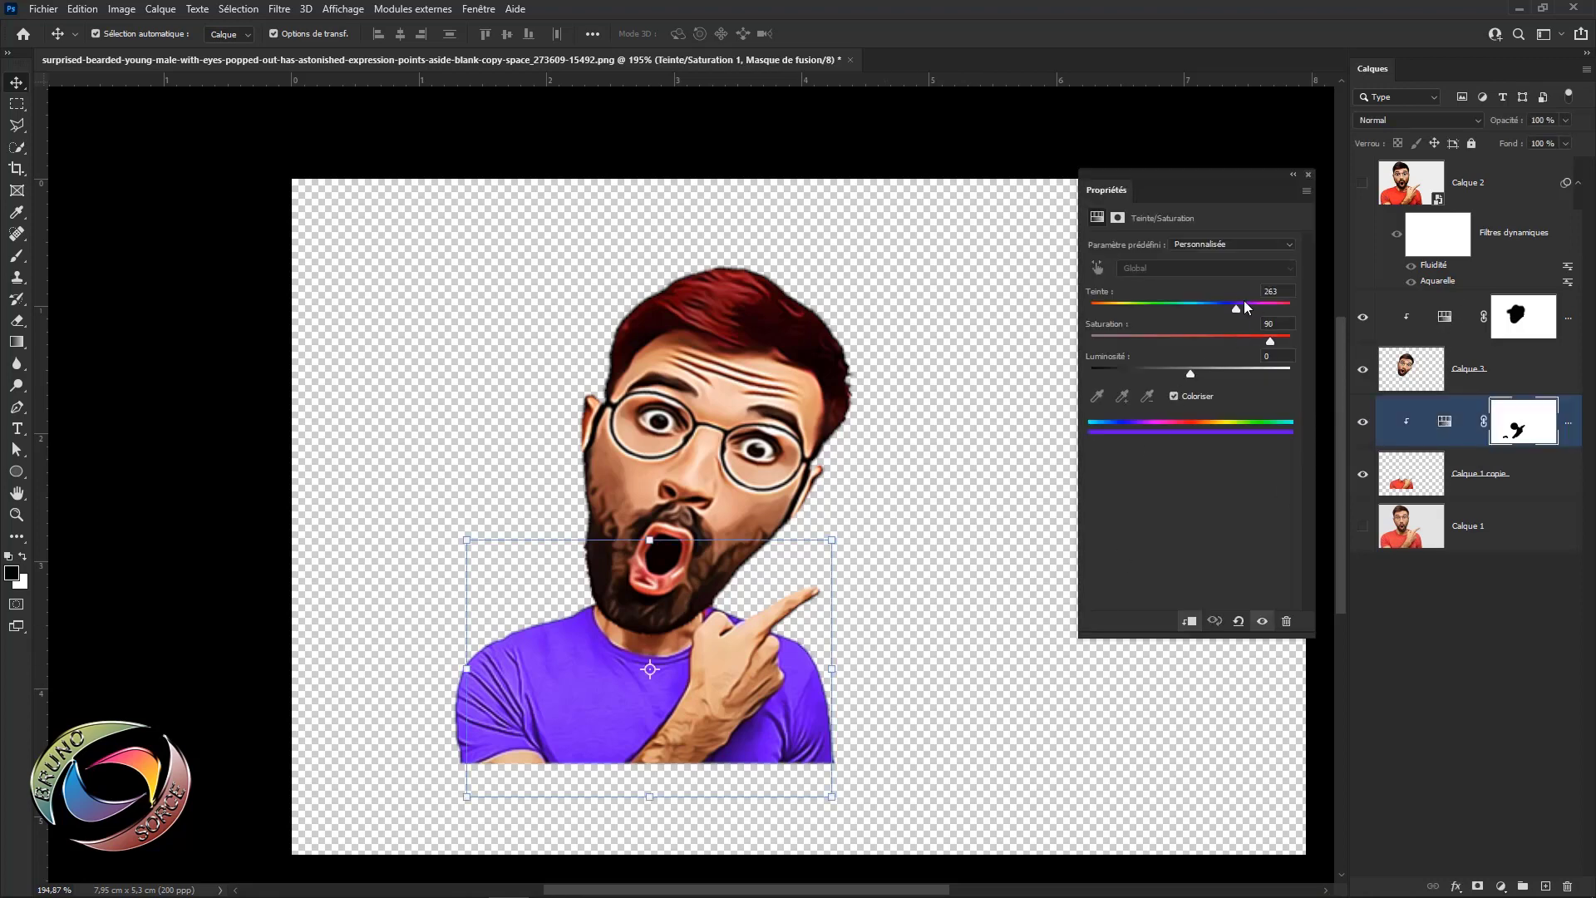
left_click_drag(1234, 306, 1135, 309)
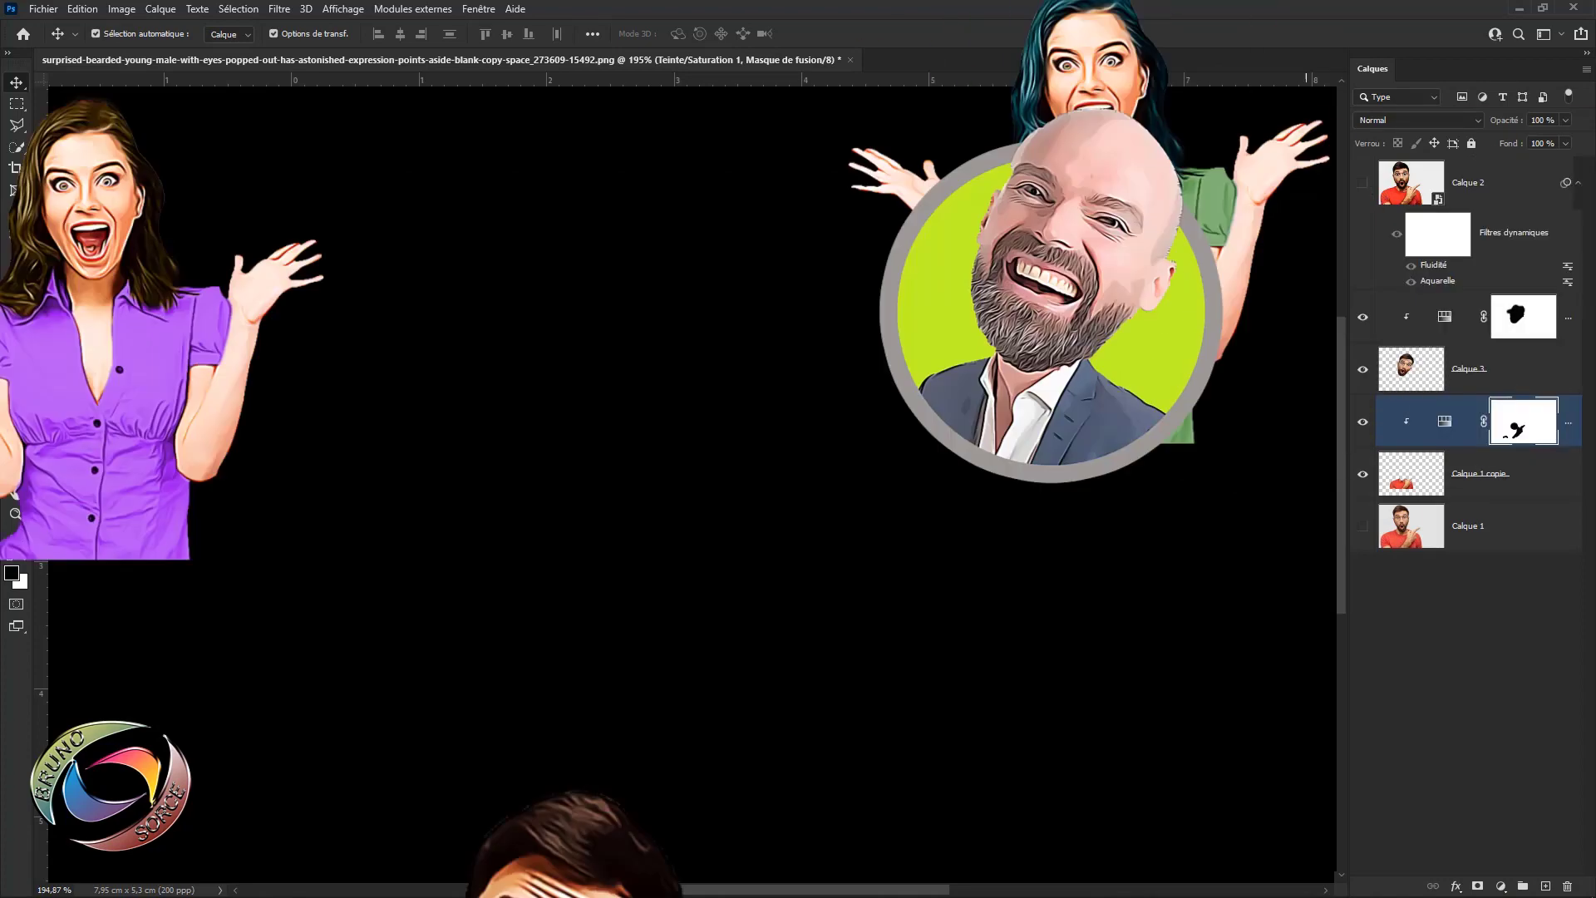